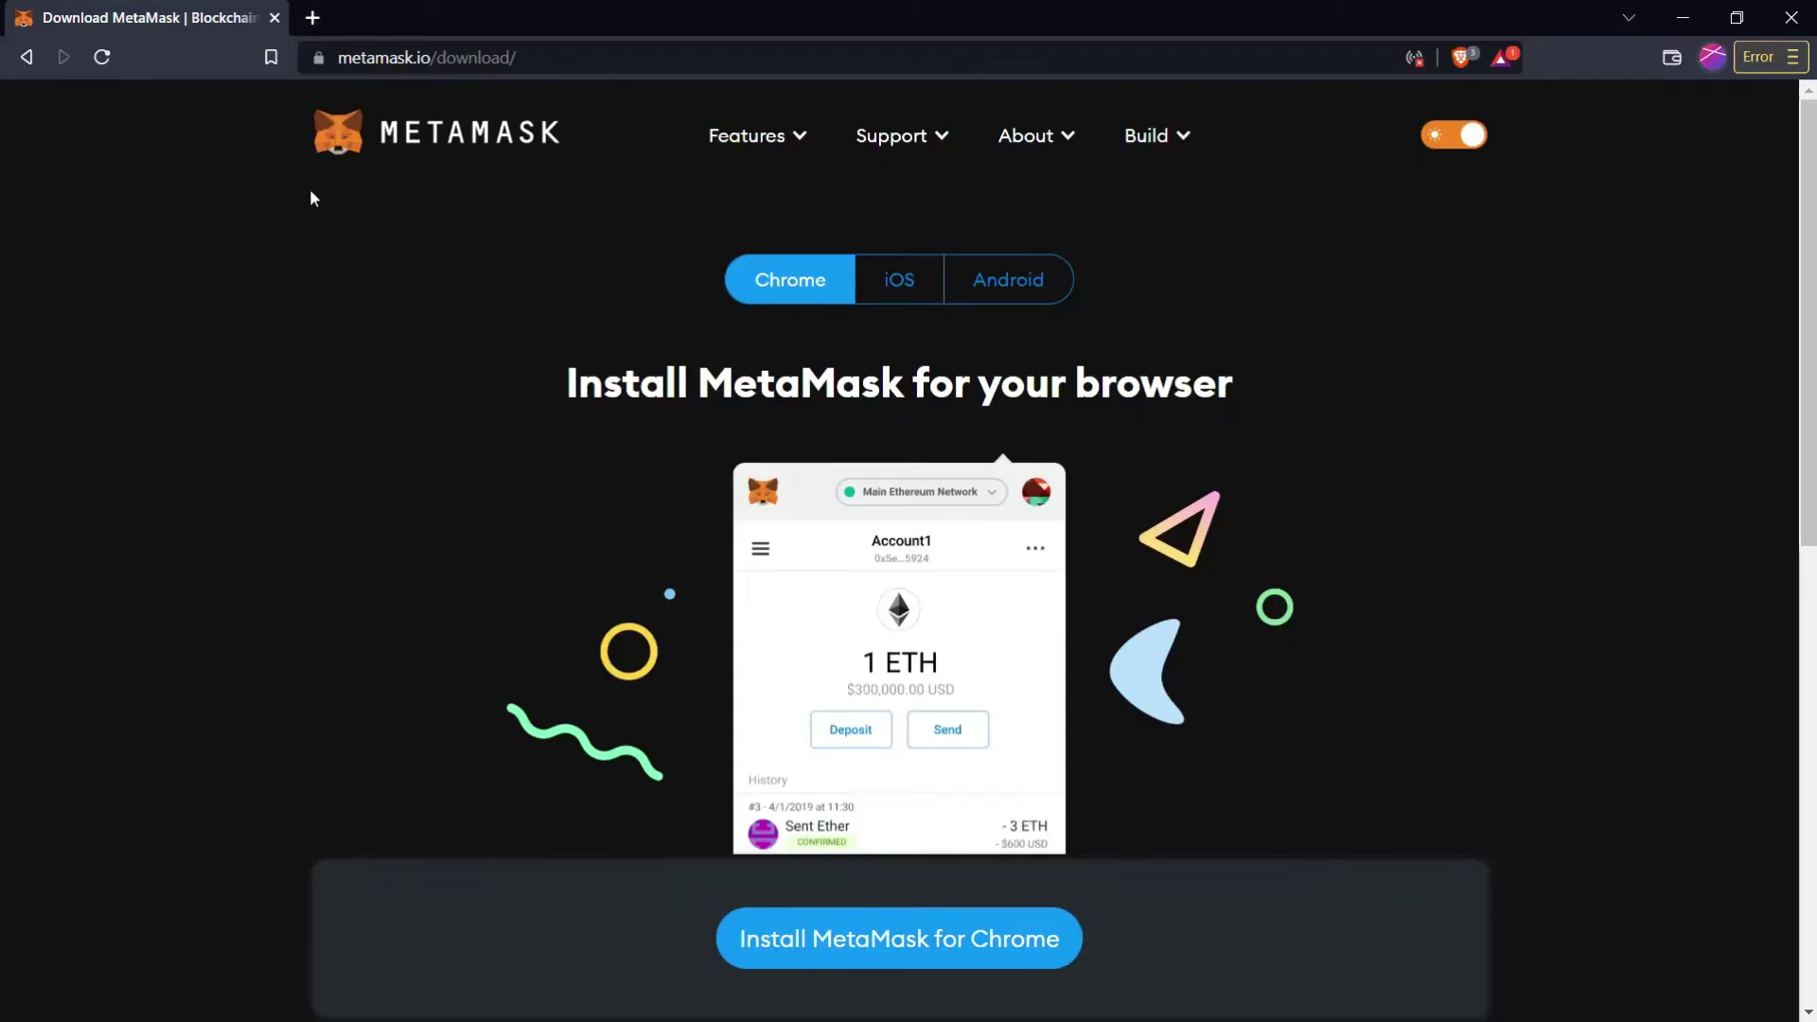
- Browse MetaMask's iOS, Android and Chrome download options on the website, ending on Chrome
click(898, 301)
click(984, 283)
click(844, 289)
scroll(843, 293, down, 4)
scroll(712, 793, down, 3)
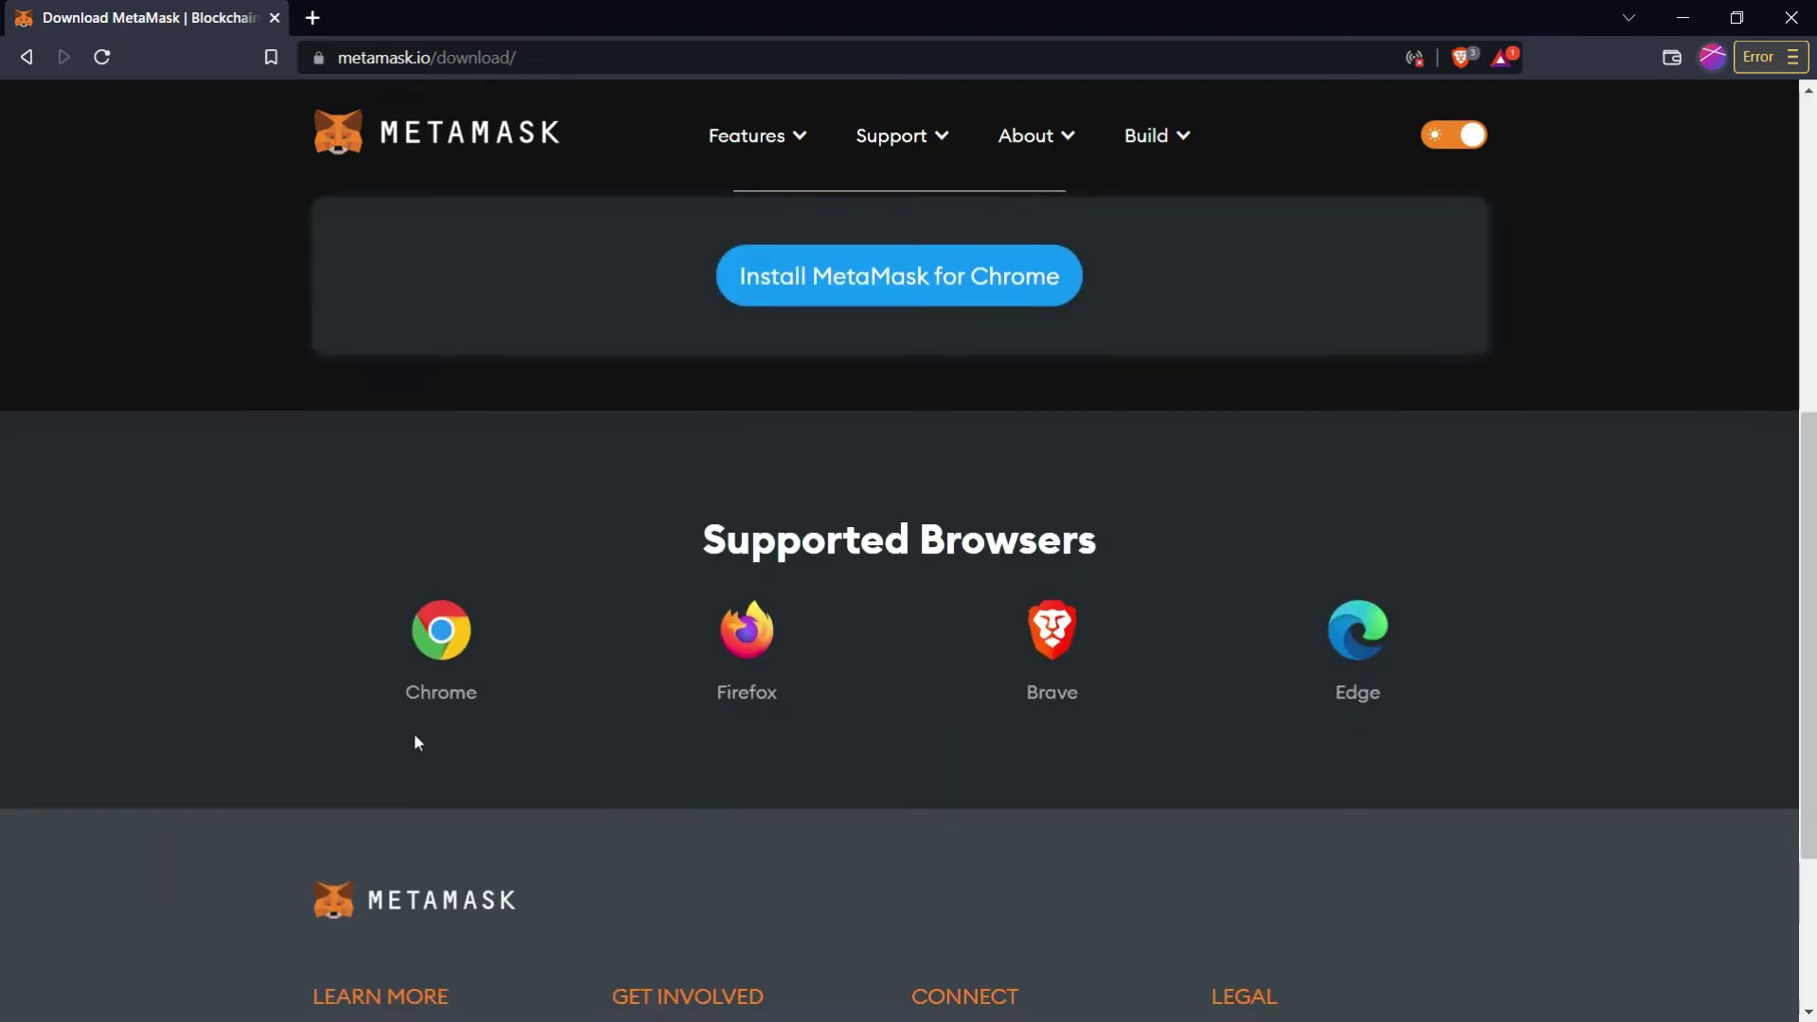
scroll(1396, 725, up, 4)
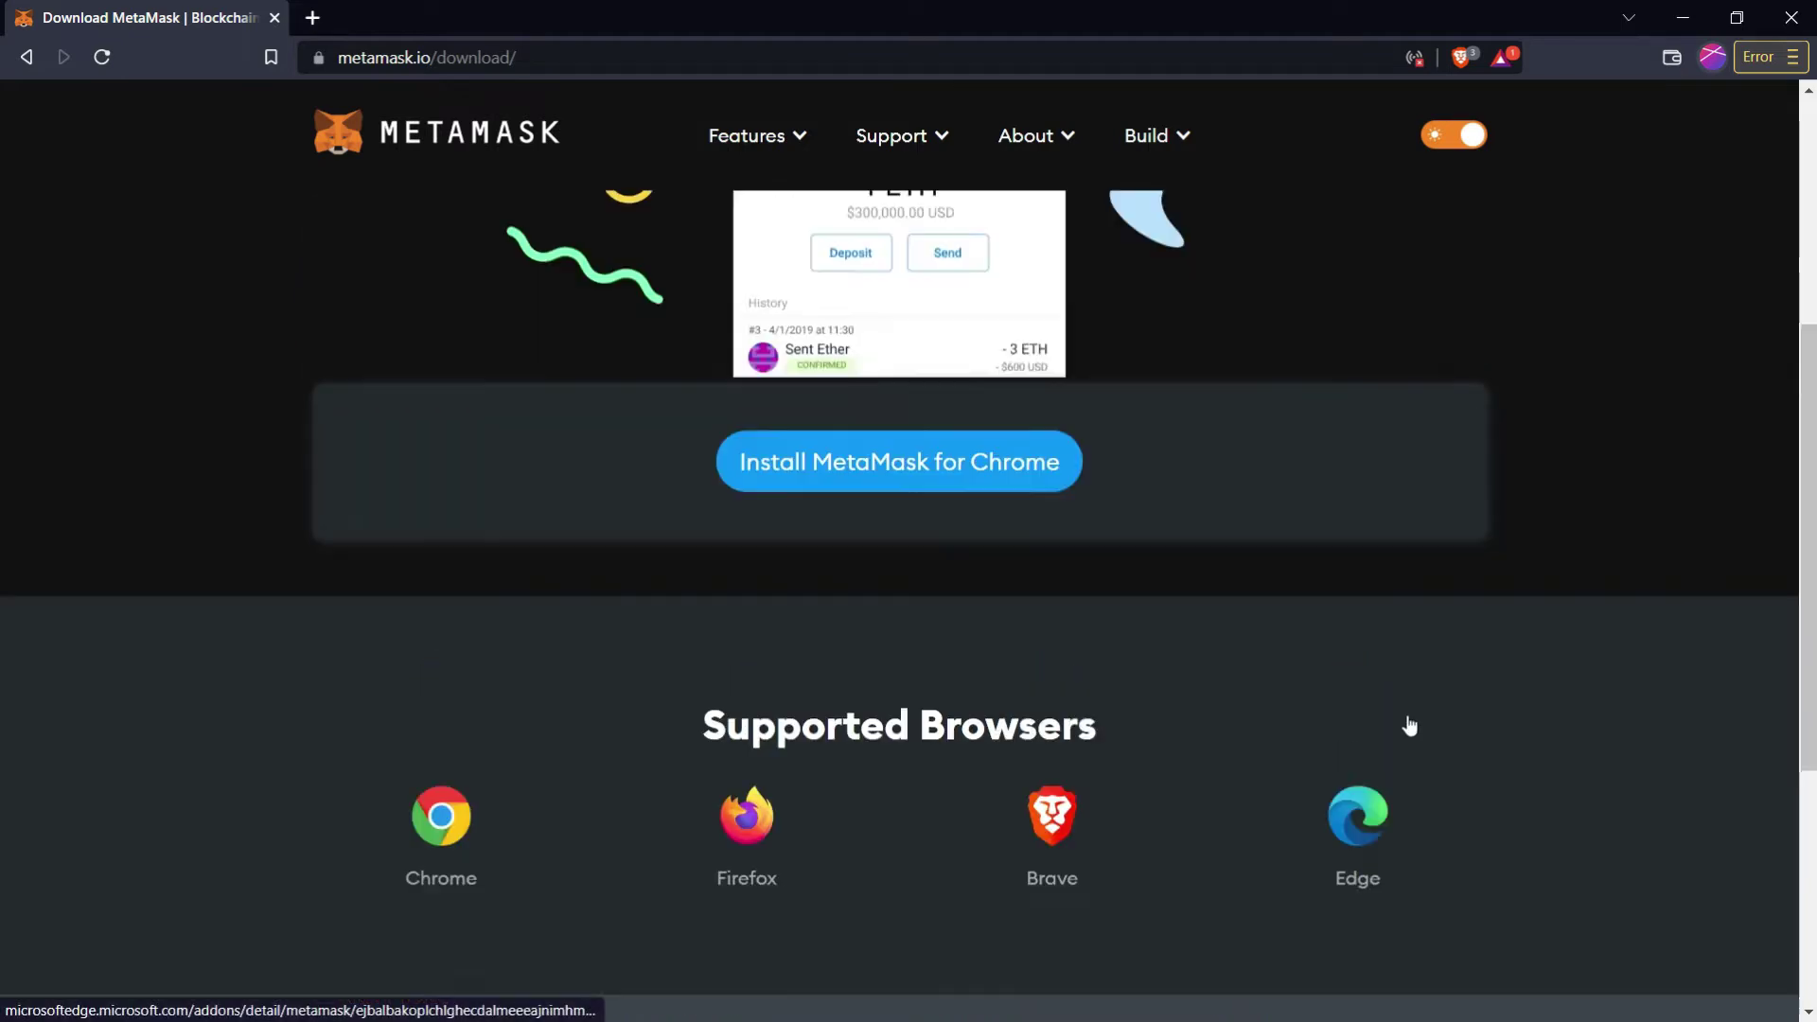
scroll(702, 754, up, 2)
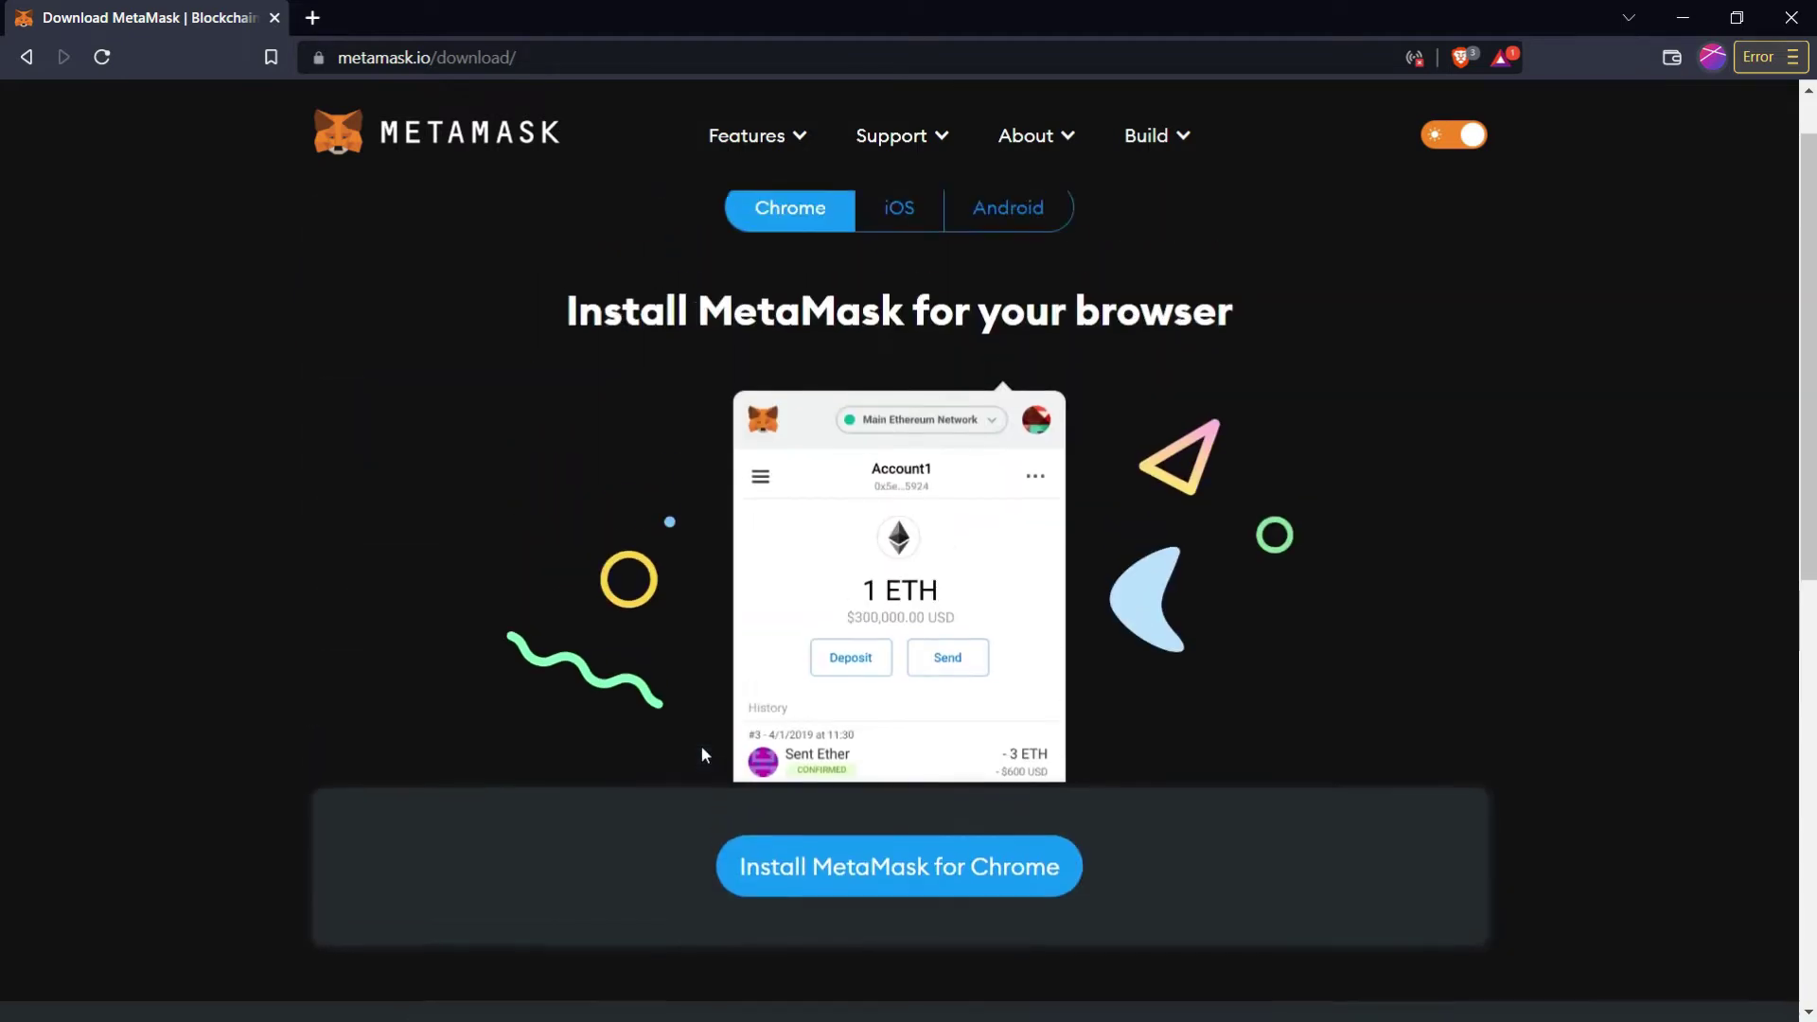
scroll(702, 754, down, 2)
- Add the MetaMask extension to Brave from its Chrome Web Store page
click(862, 716)
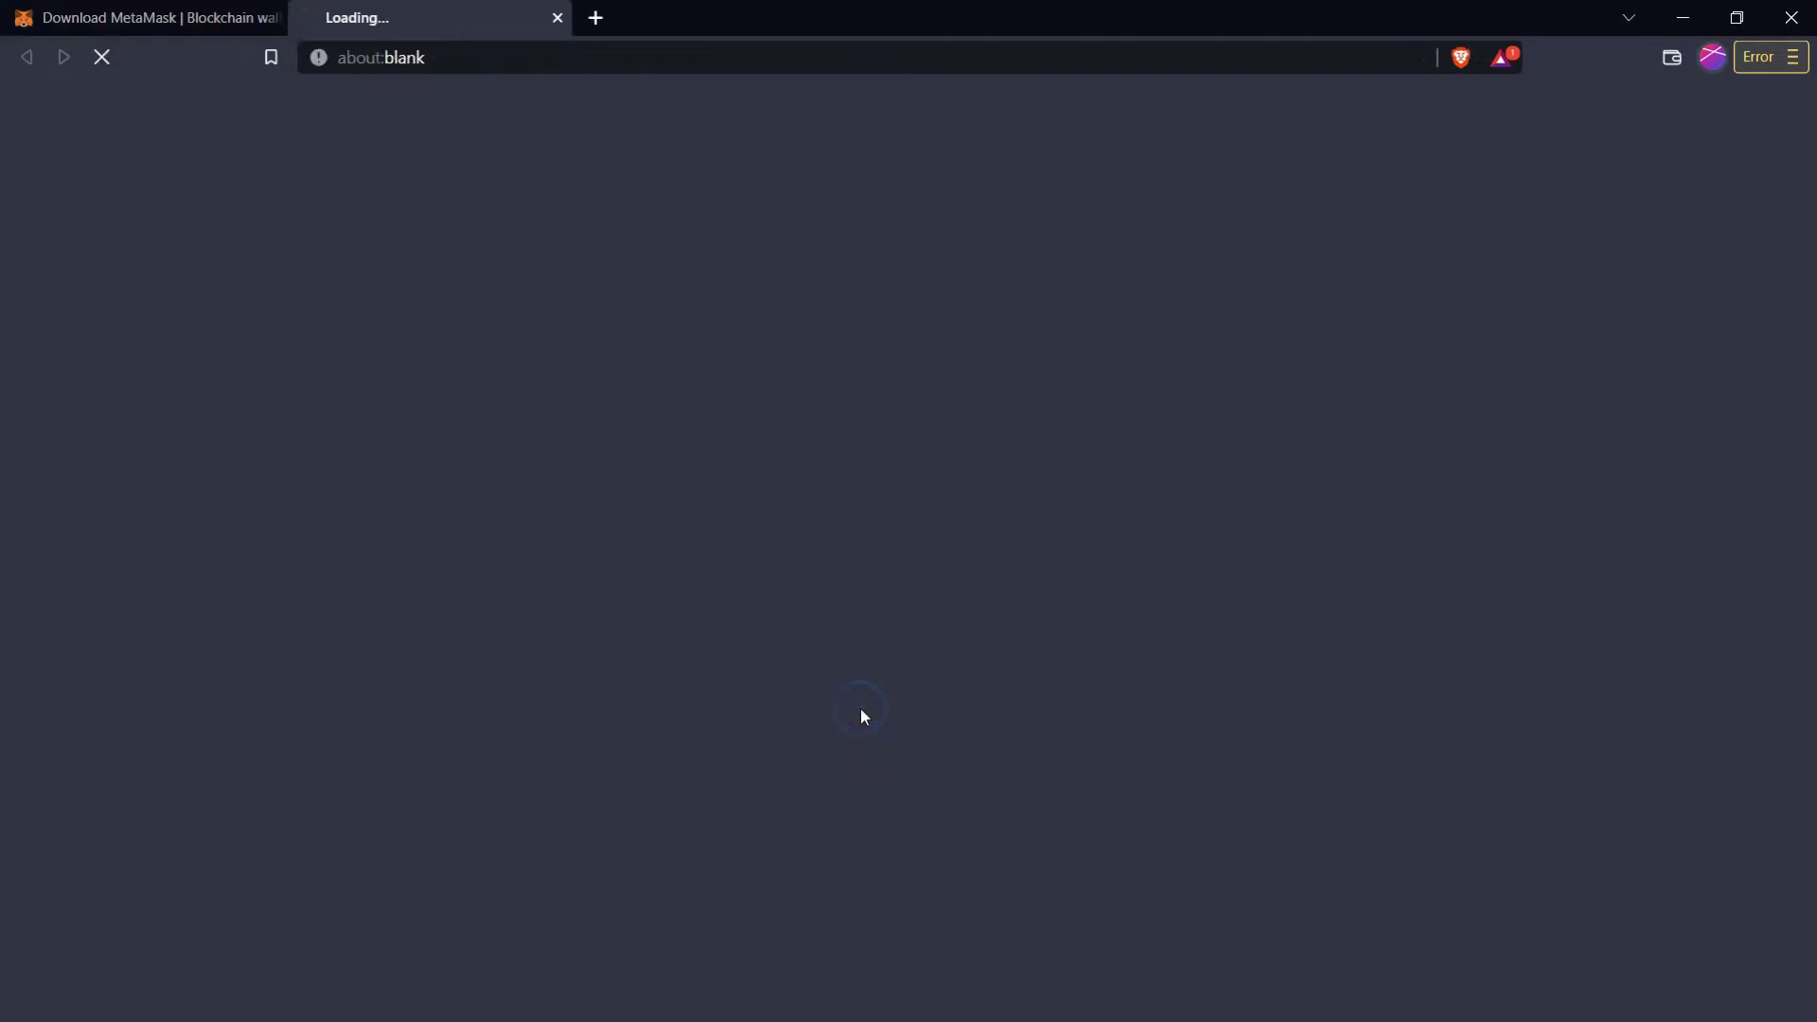
click(1433, 289)
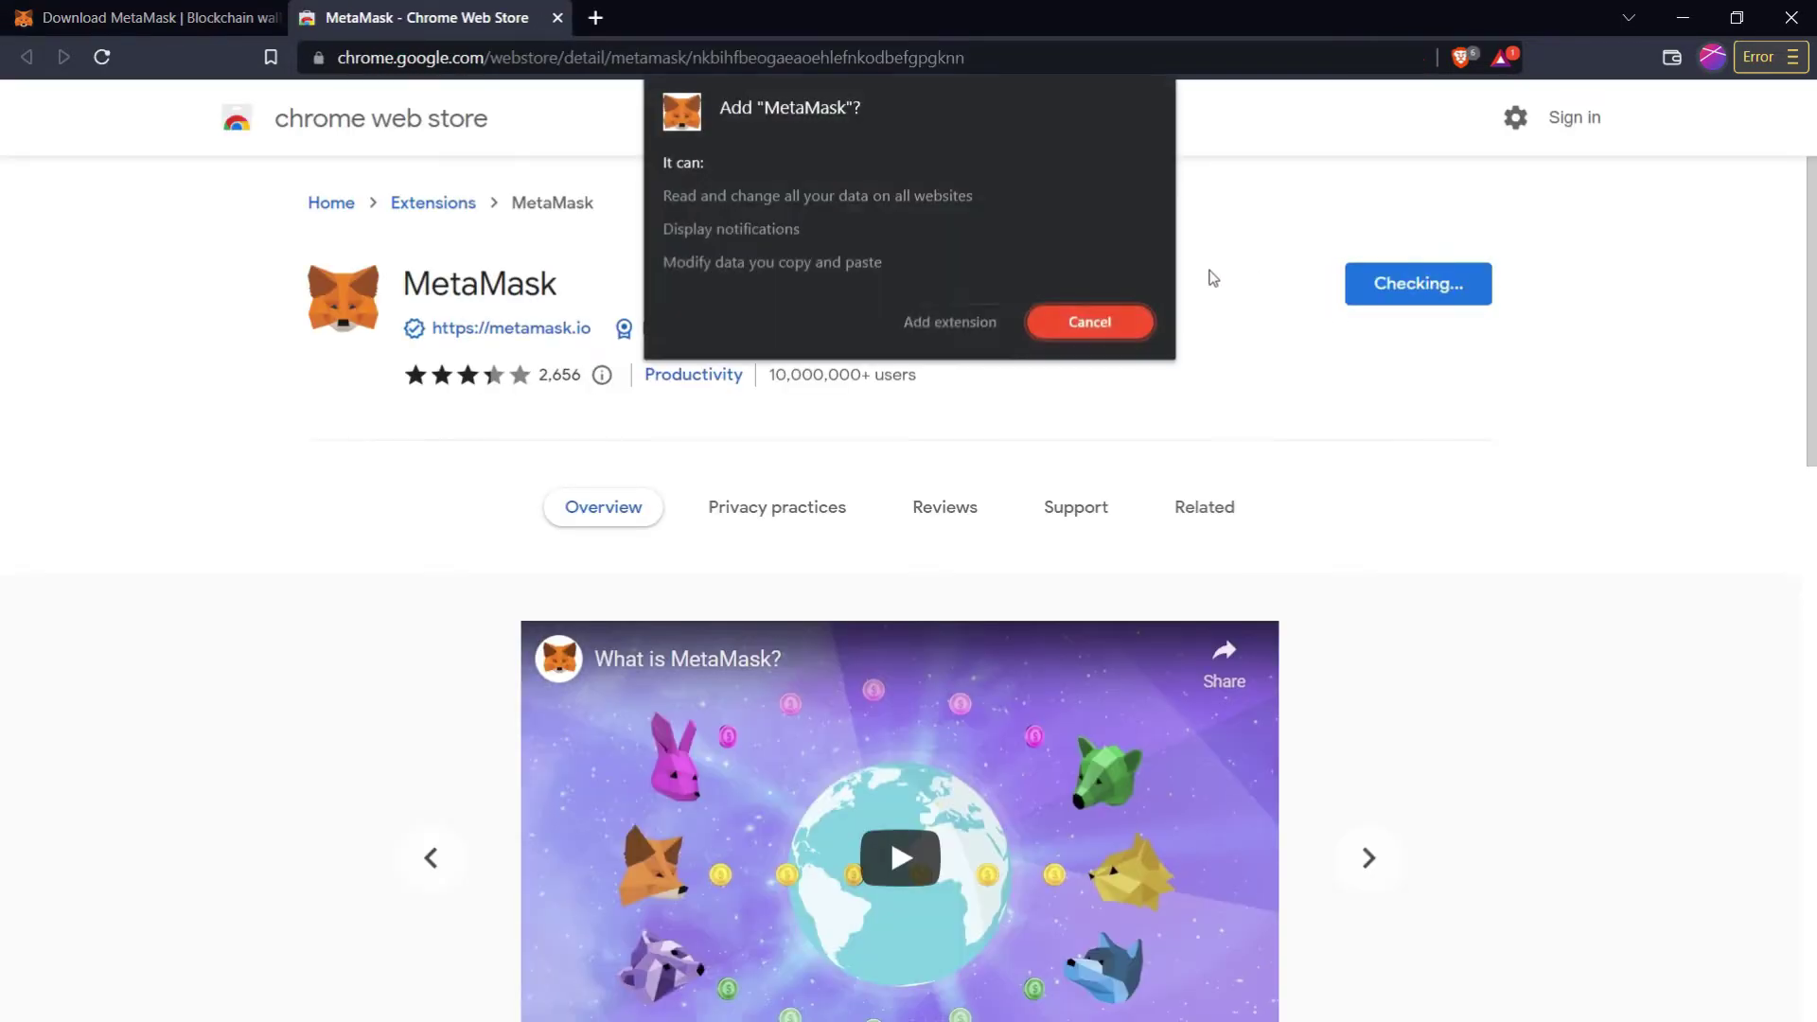
click(937, 308)
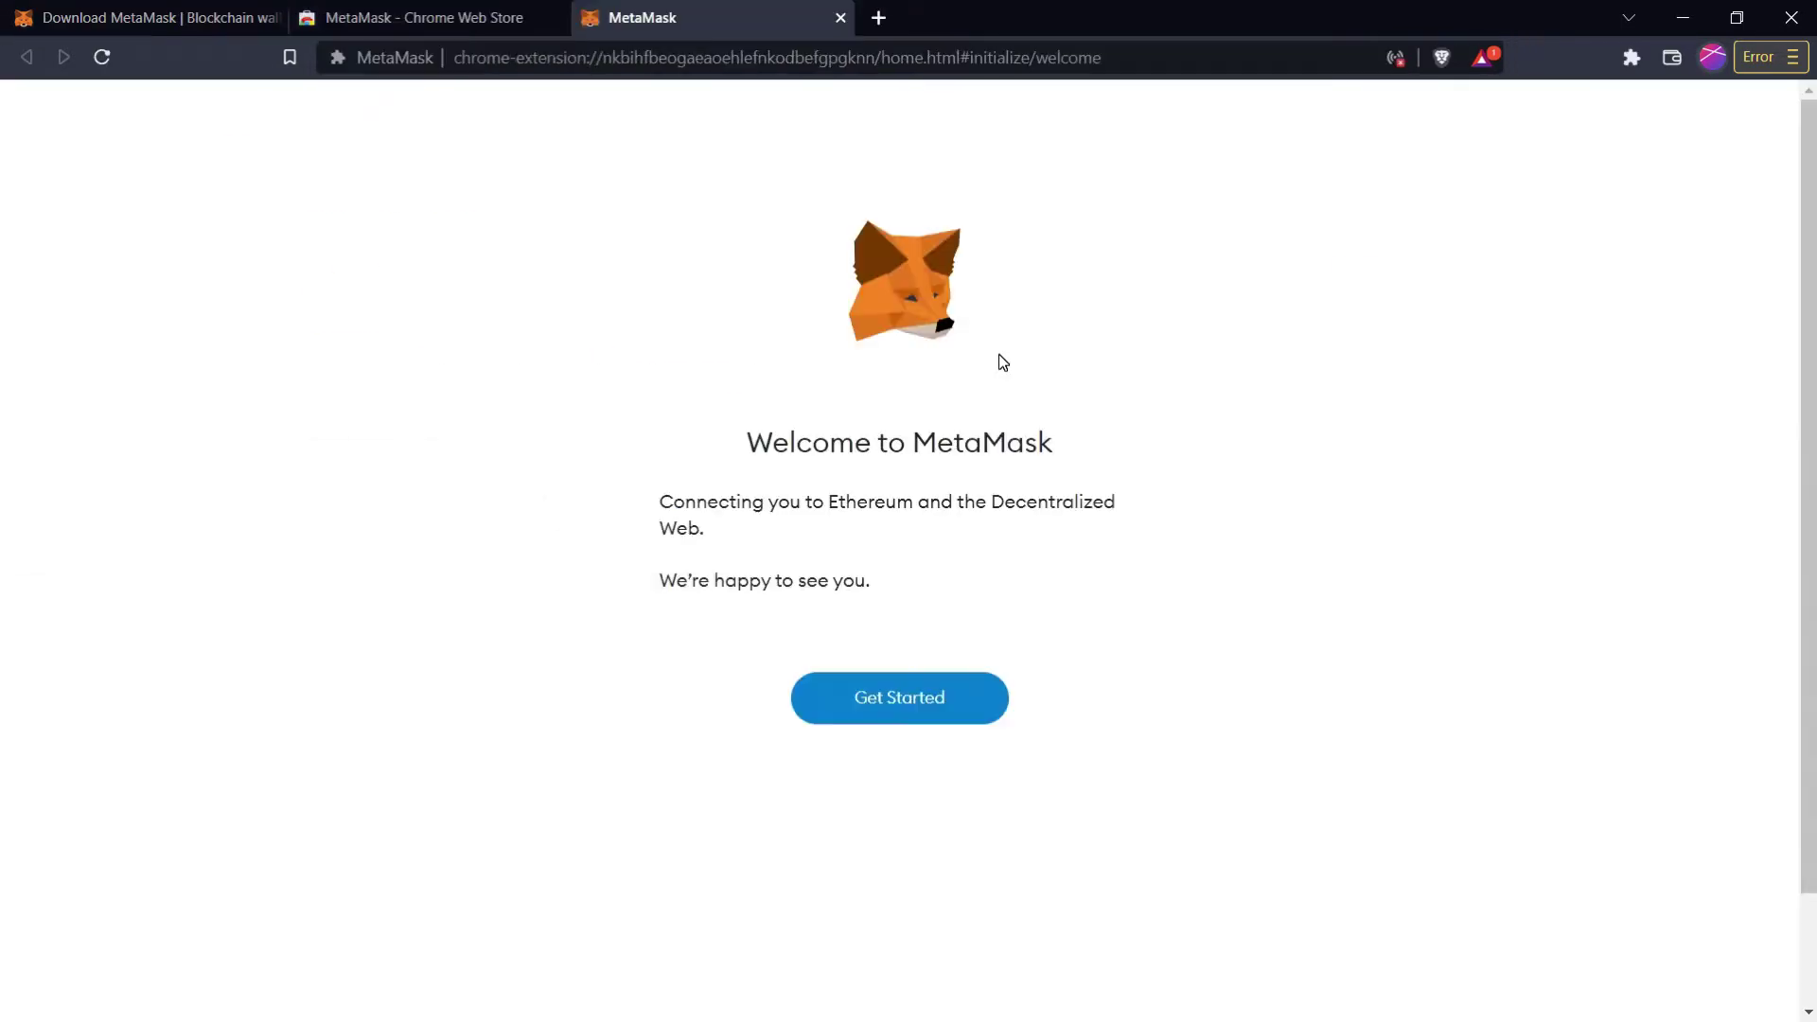
- Choose Get Started, then Create a Wallet, and read the usage-data explanation
click(898, 701)
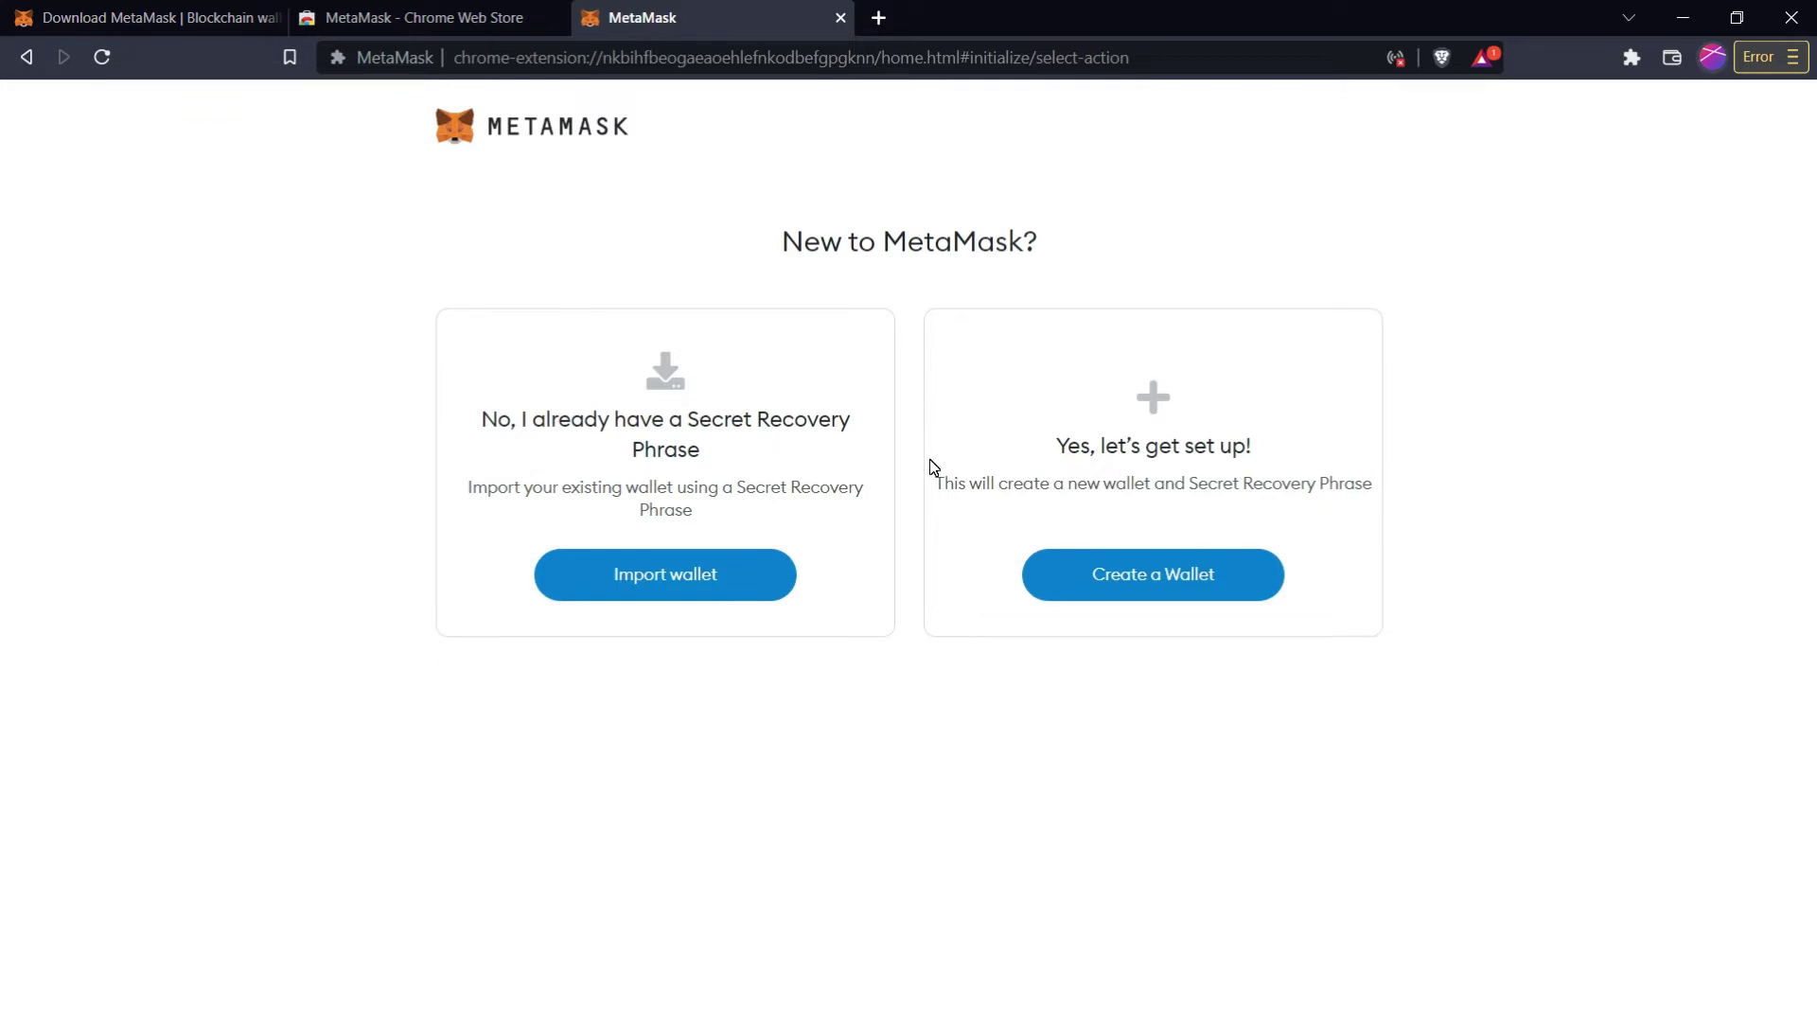
click(1174, 589)
drag(503, 395, 1008, 459)
click(877, 475)
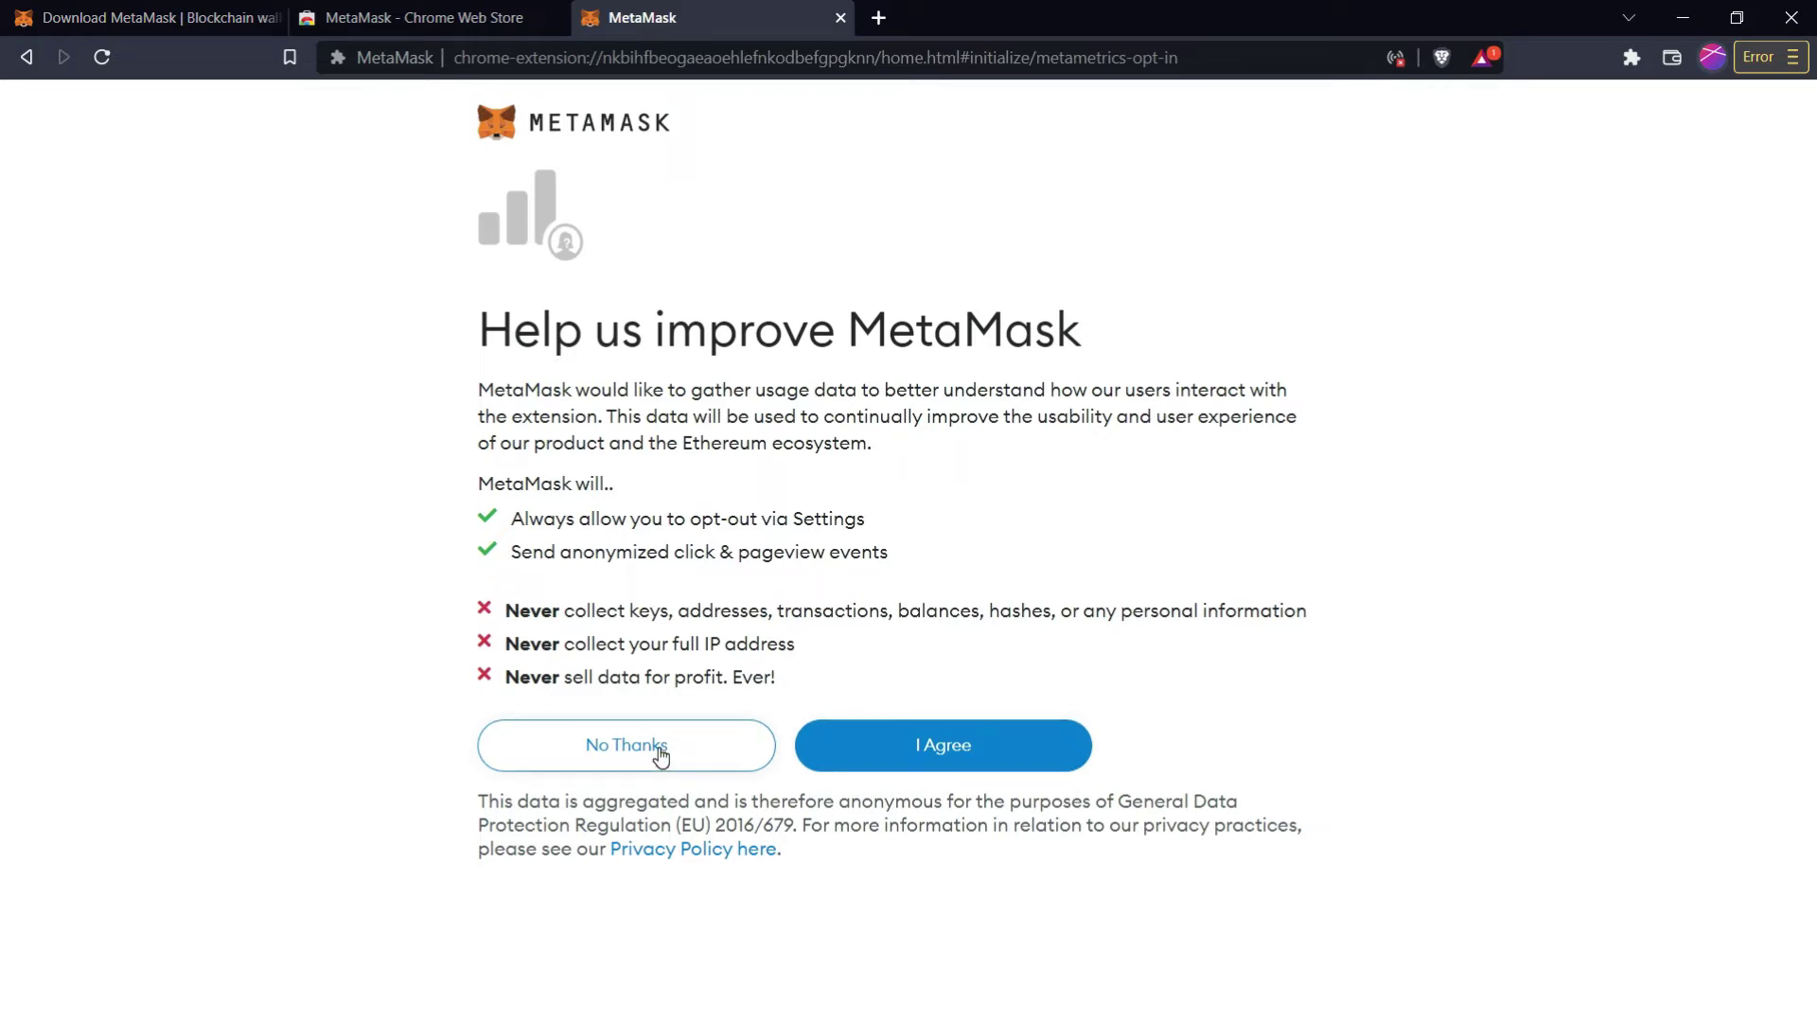
- Decline usage data, enter and confirm the wallet password, accept the Terms of Use, and create
click(661, 755)
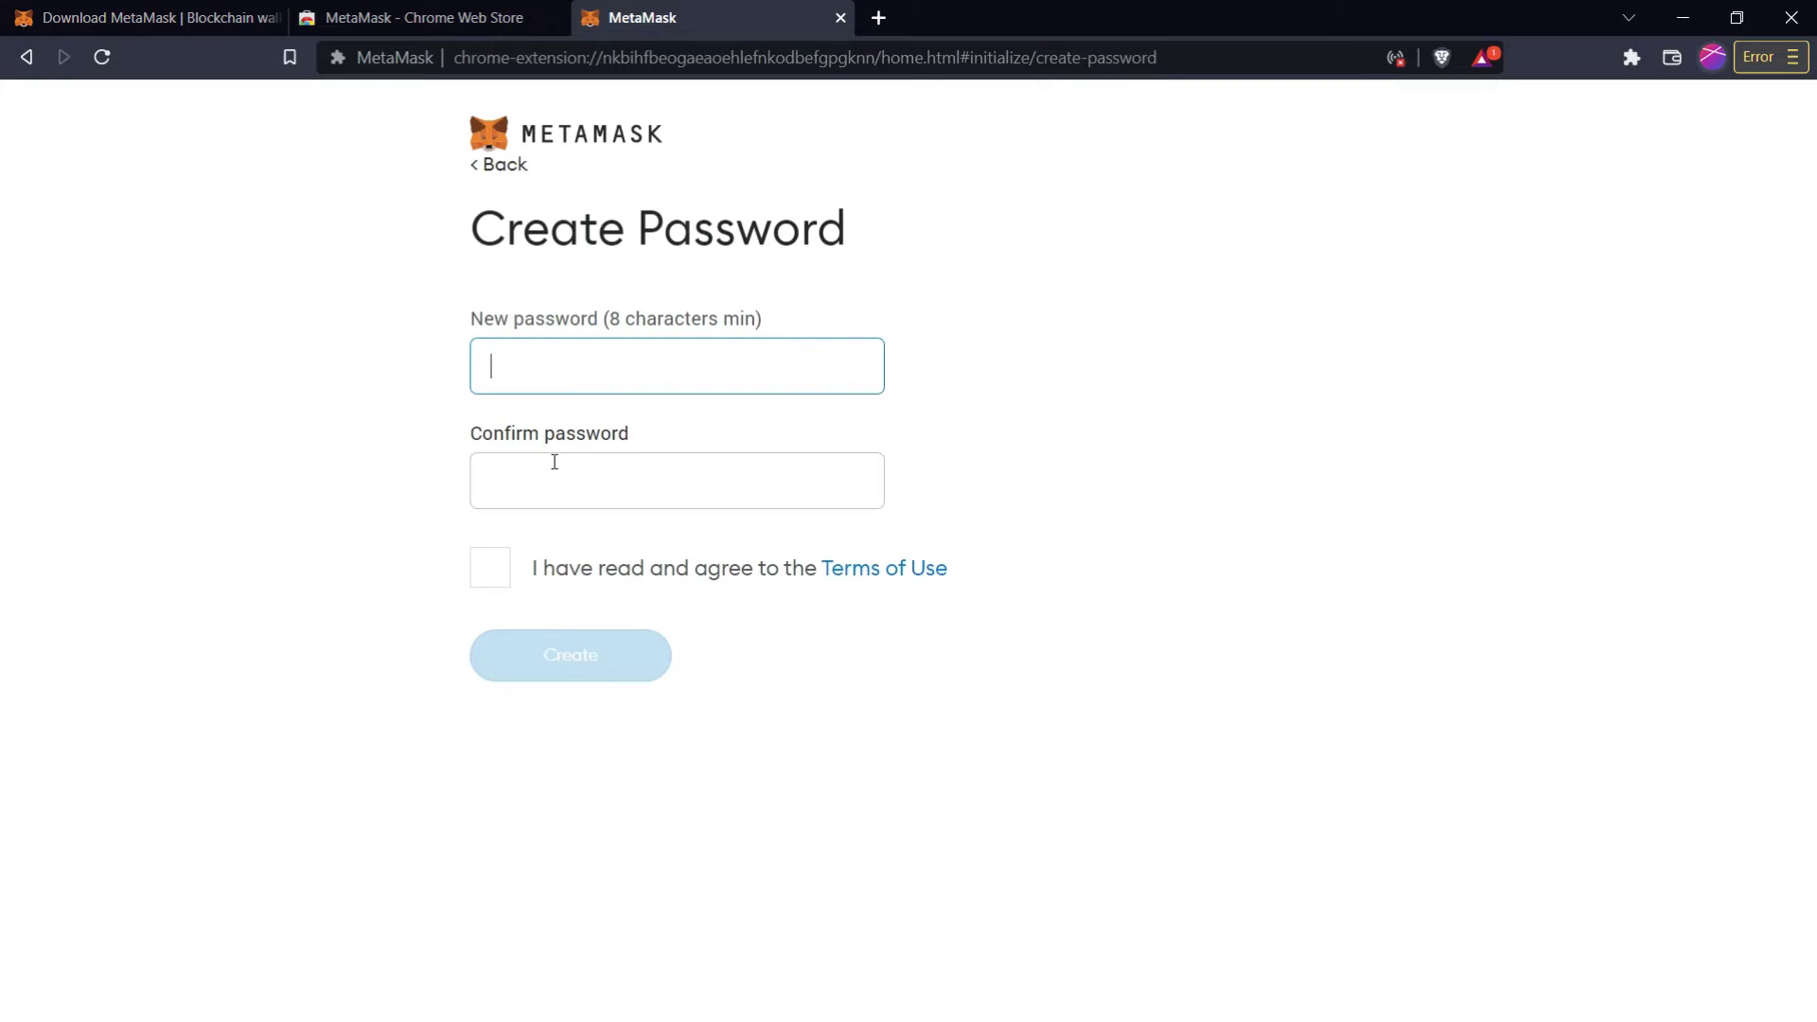
click(555, 462)
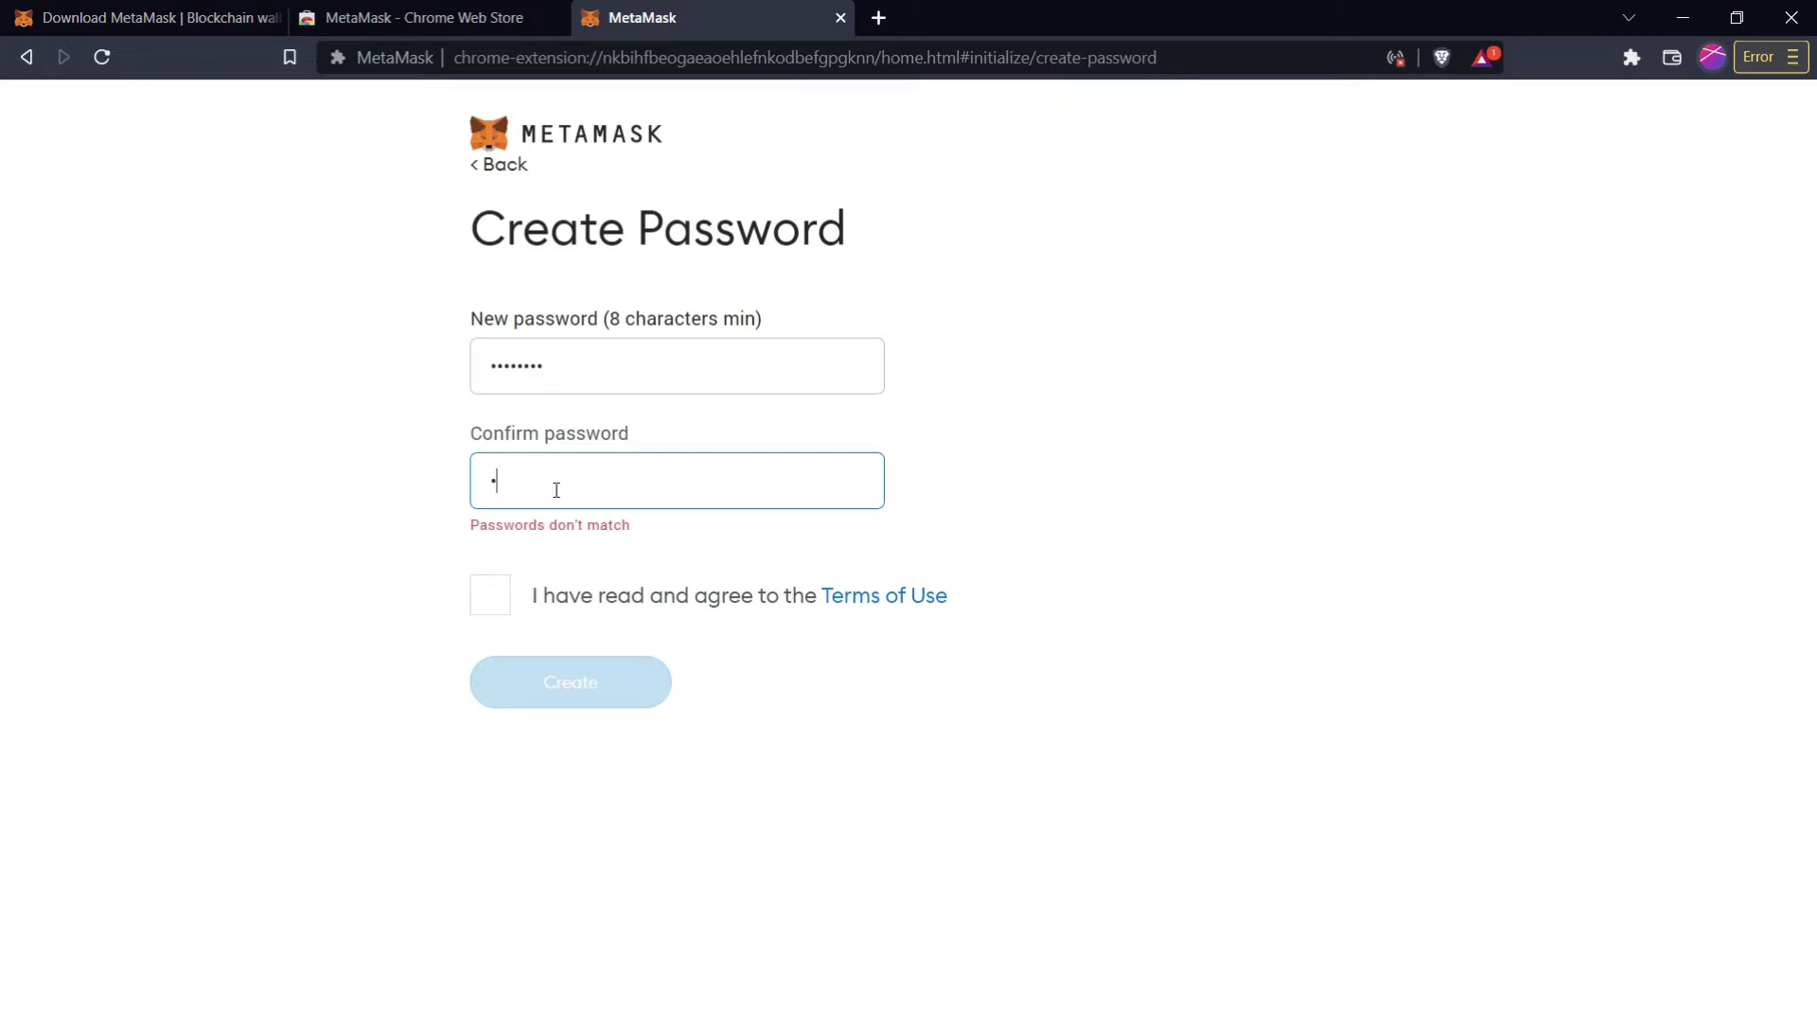
text(•••••••)
click(586, 551)
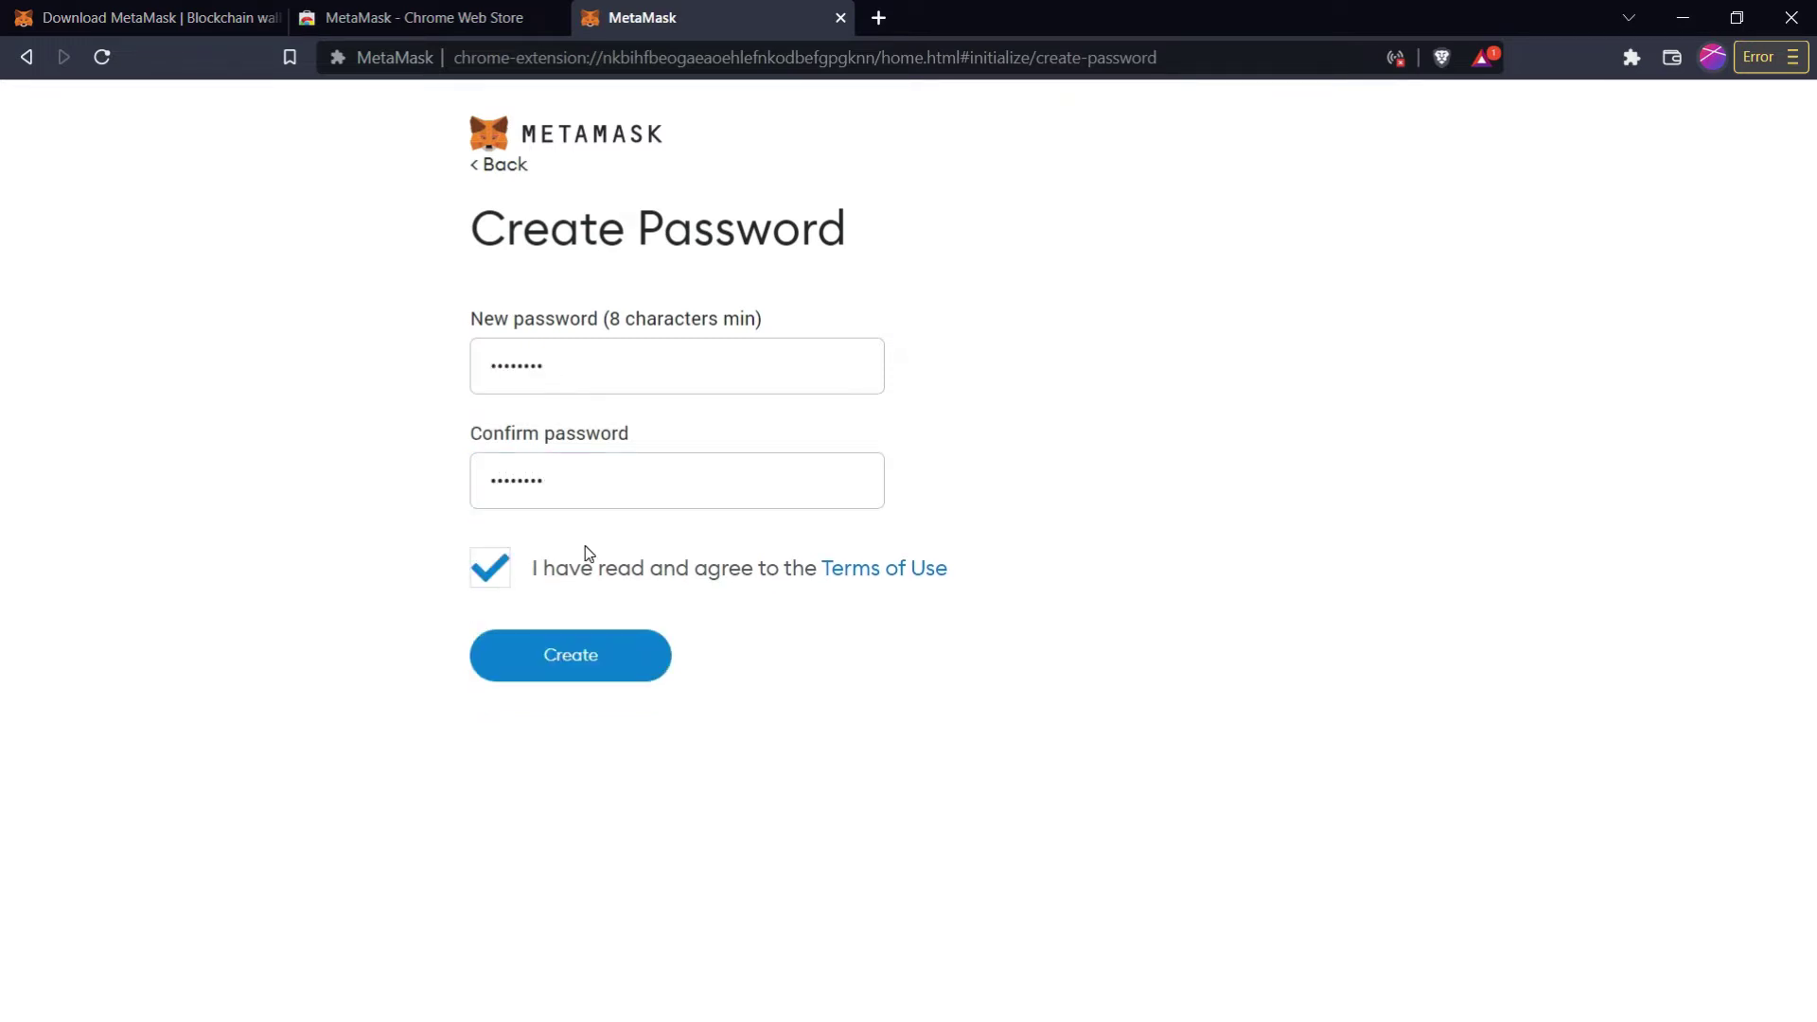
click(571, 676)
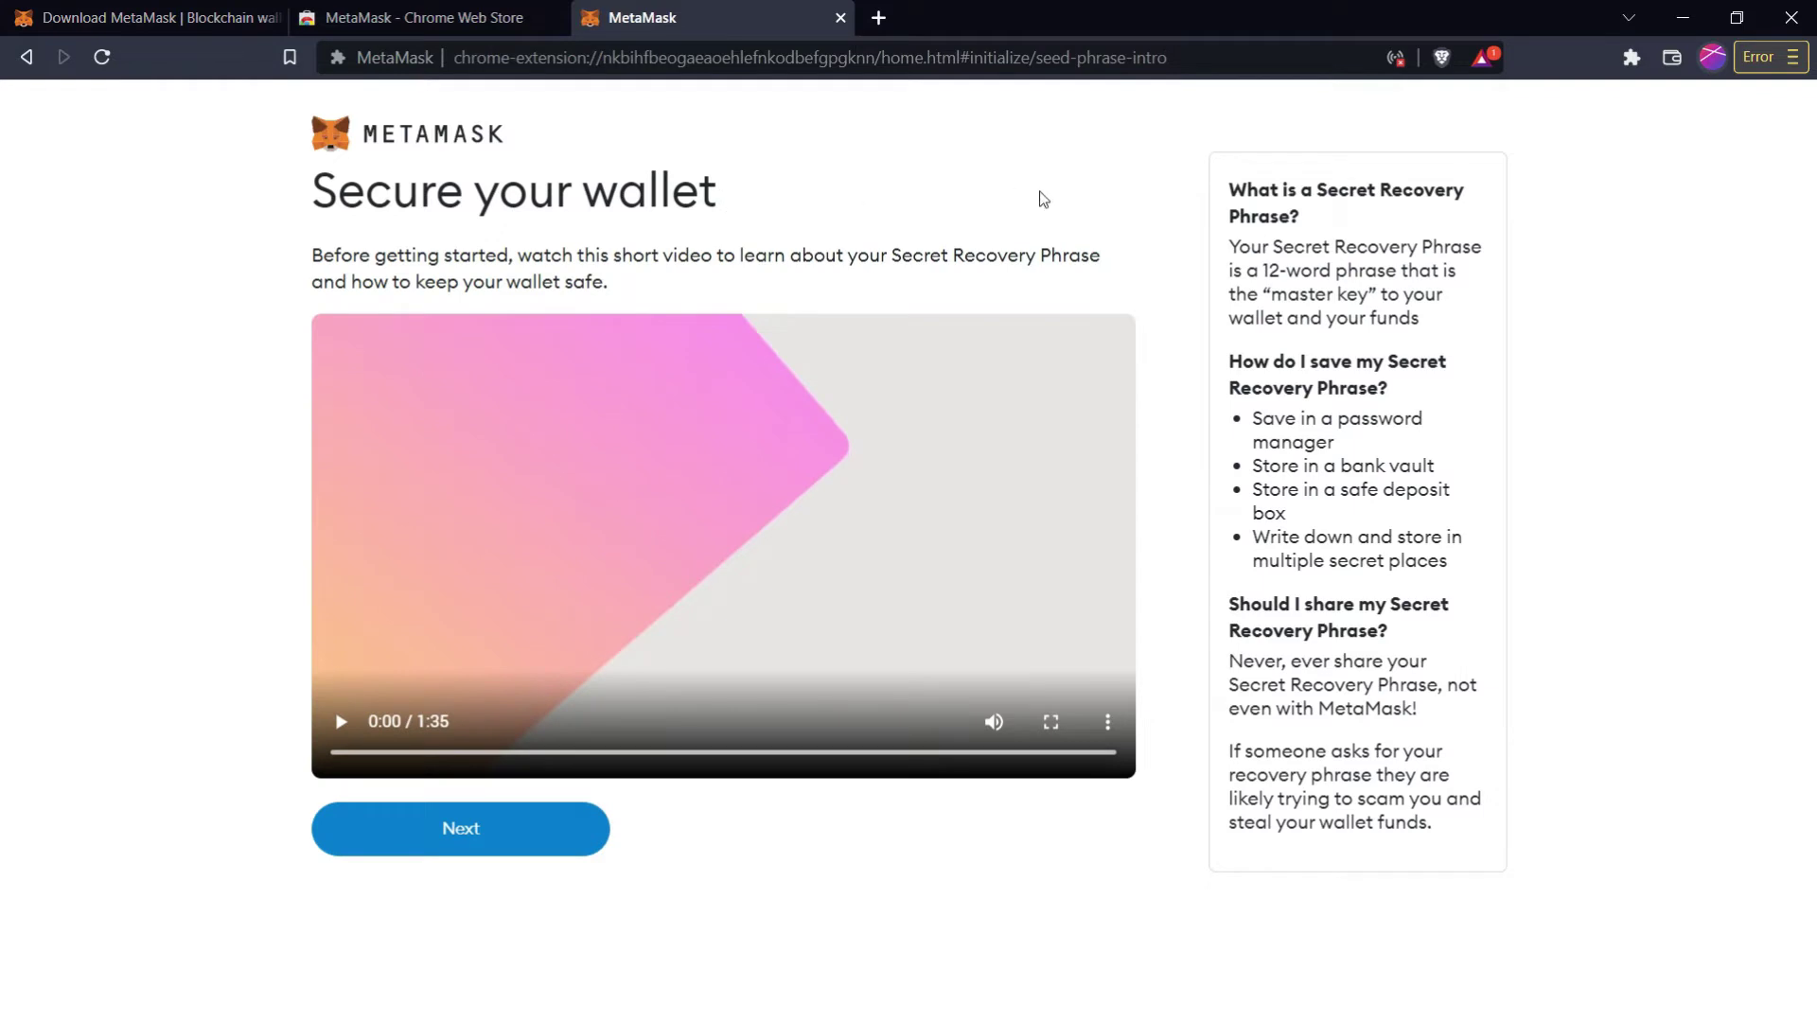
- Go from Secure your wallet to the Secret Recovery Phrase page and read its warnings
triple_click(565, 208)
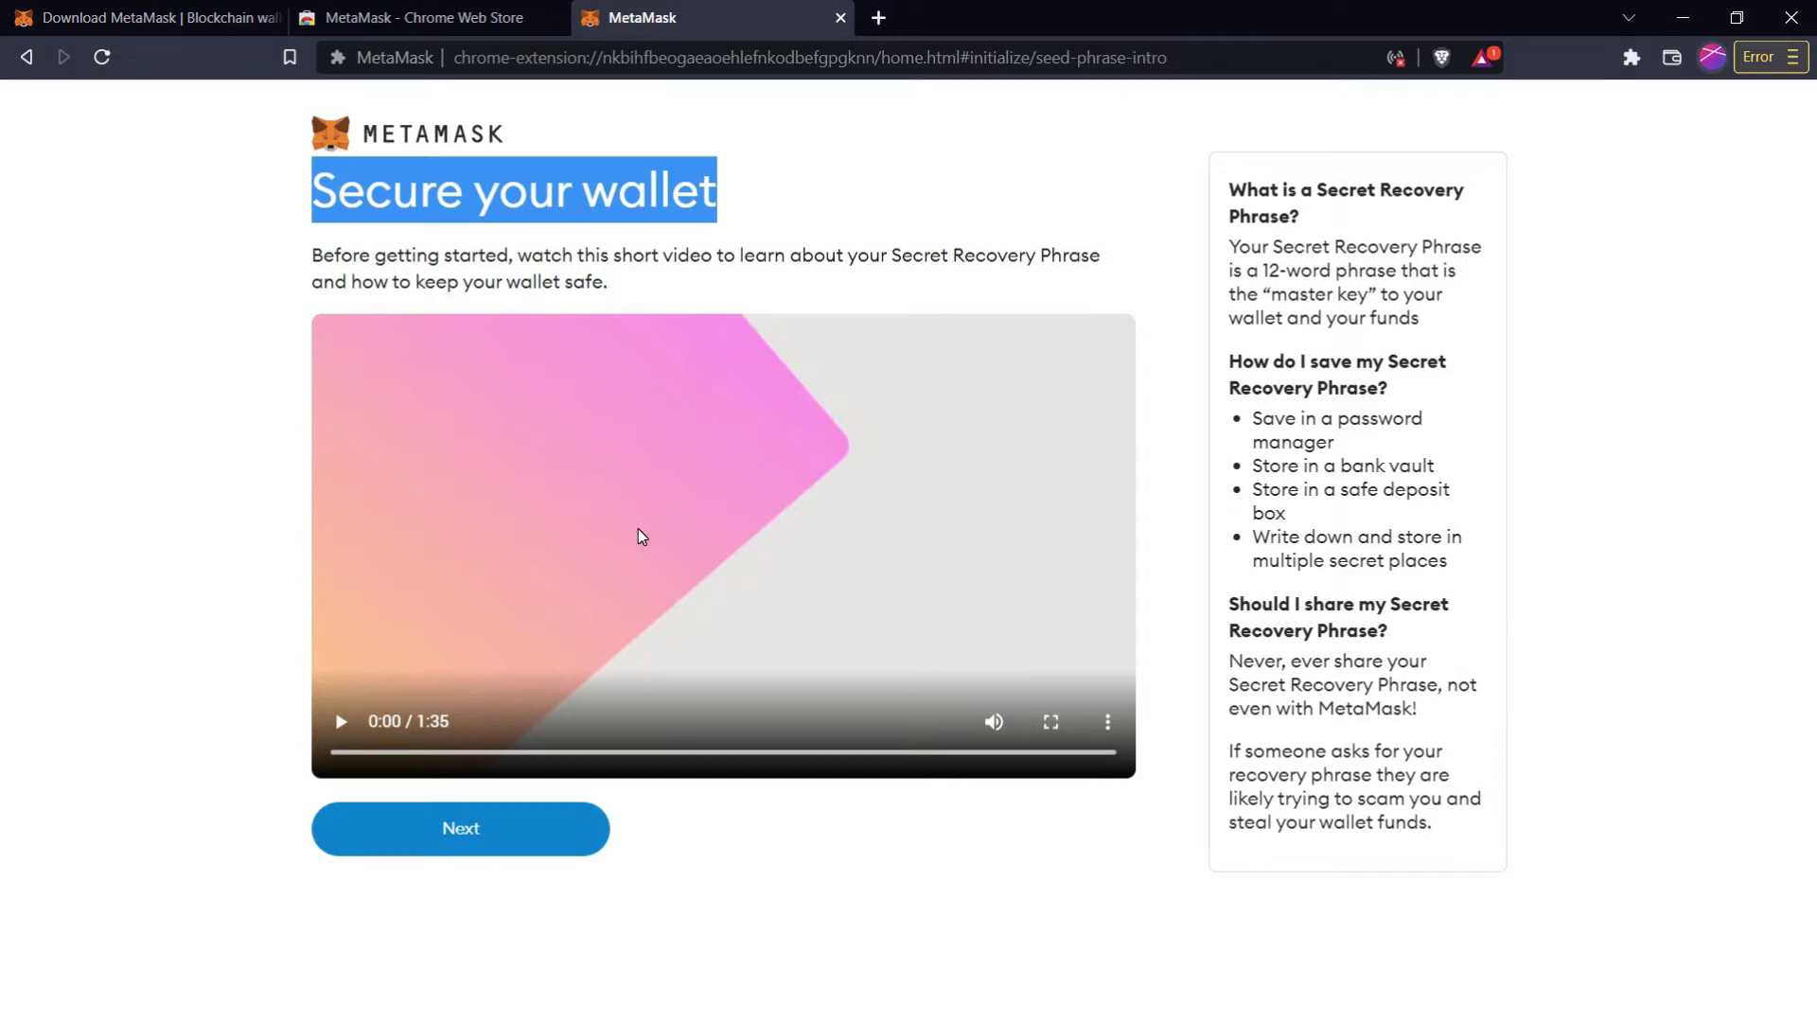
click(475, 830)
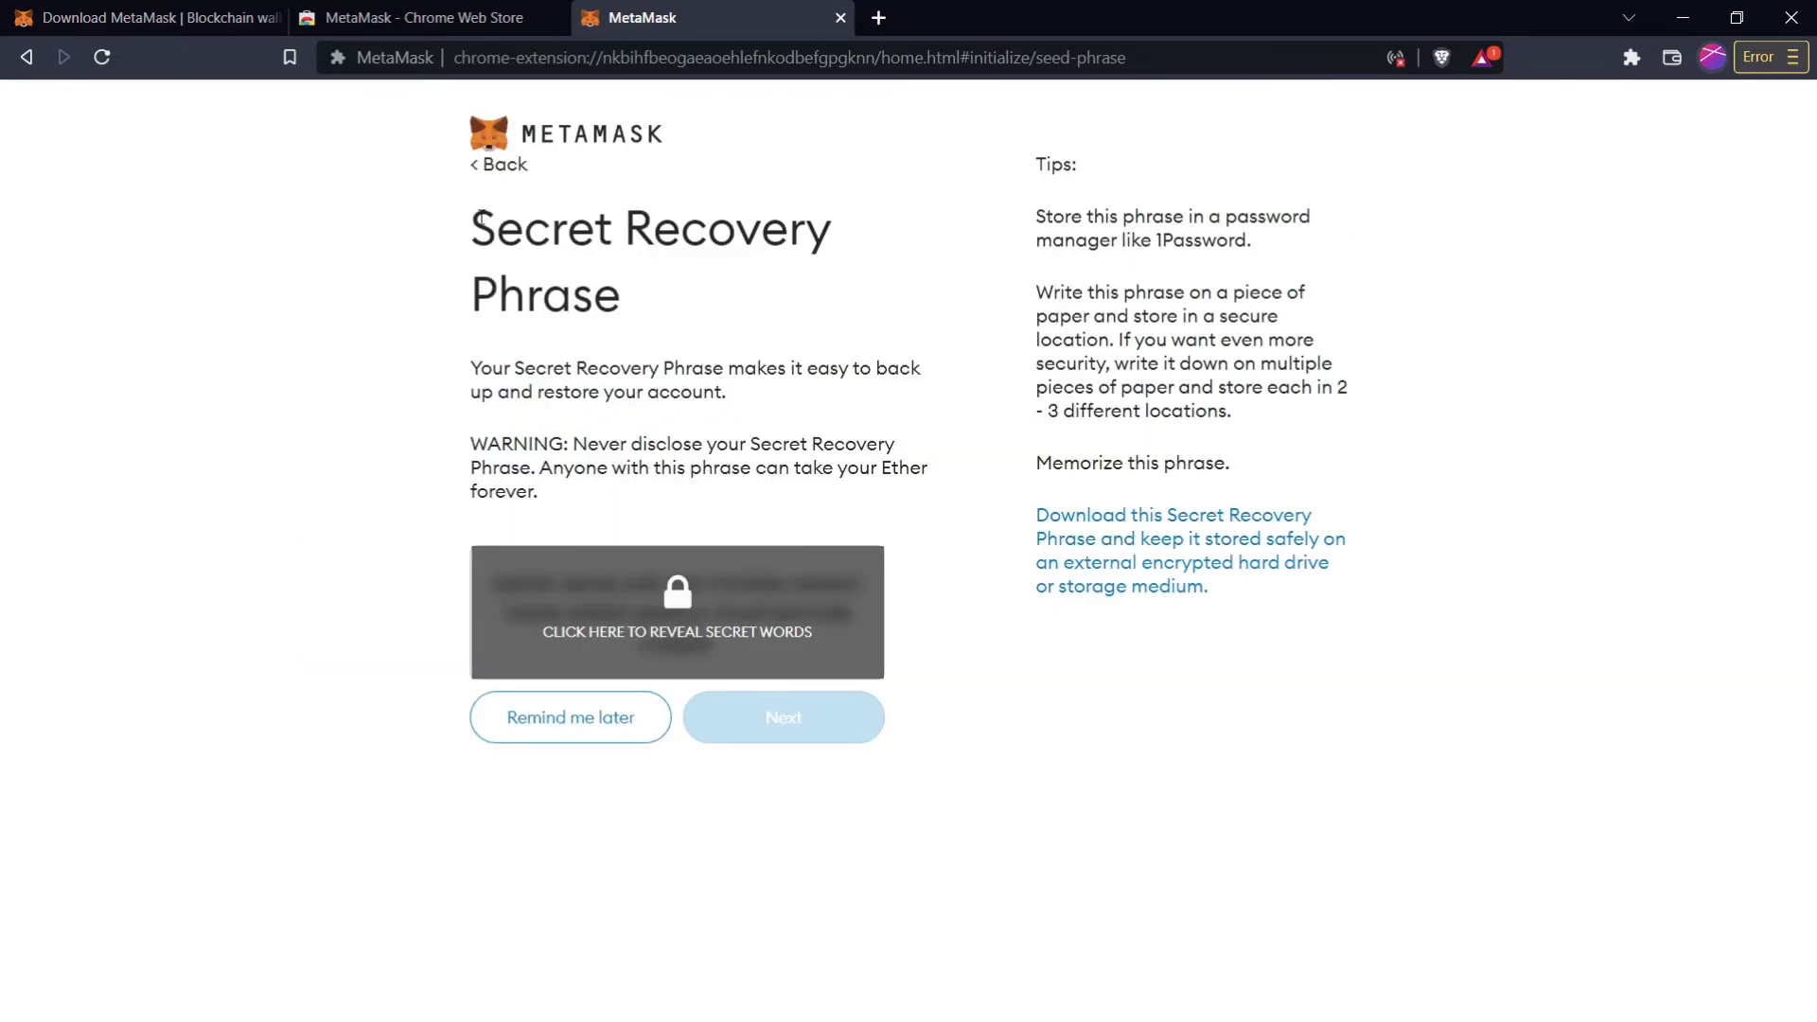
drag(478, 223, 660, 295)
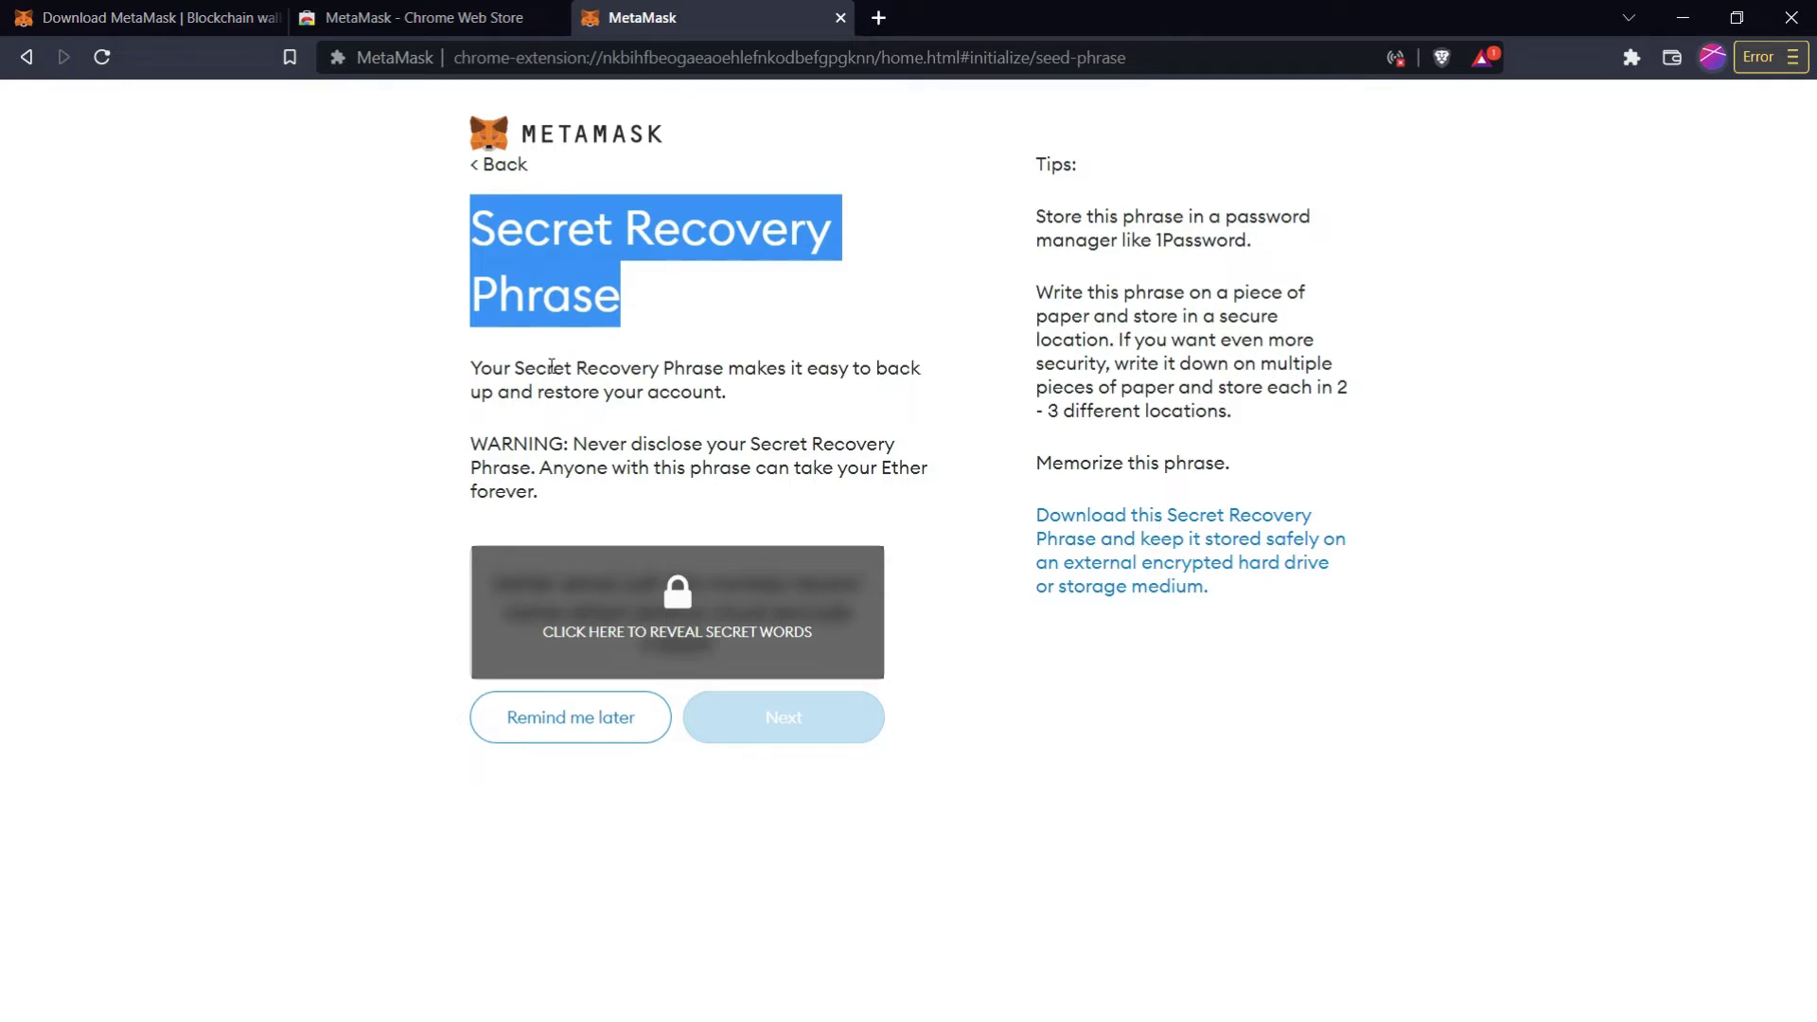
click(581, 249)
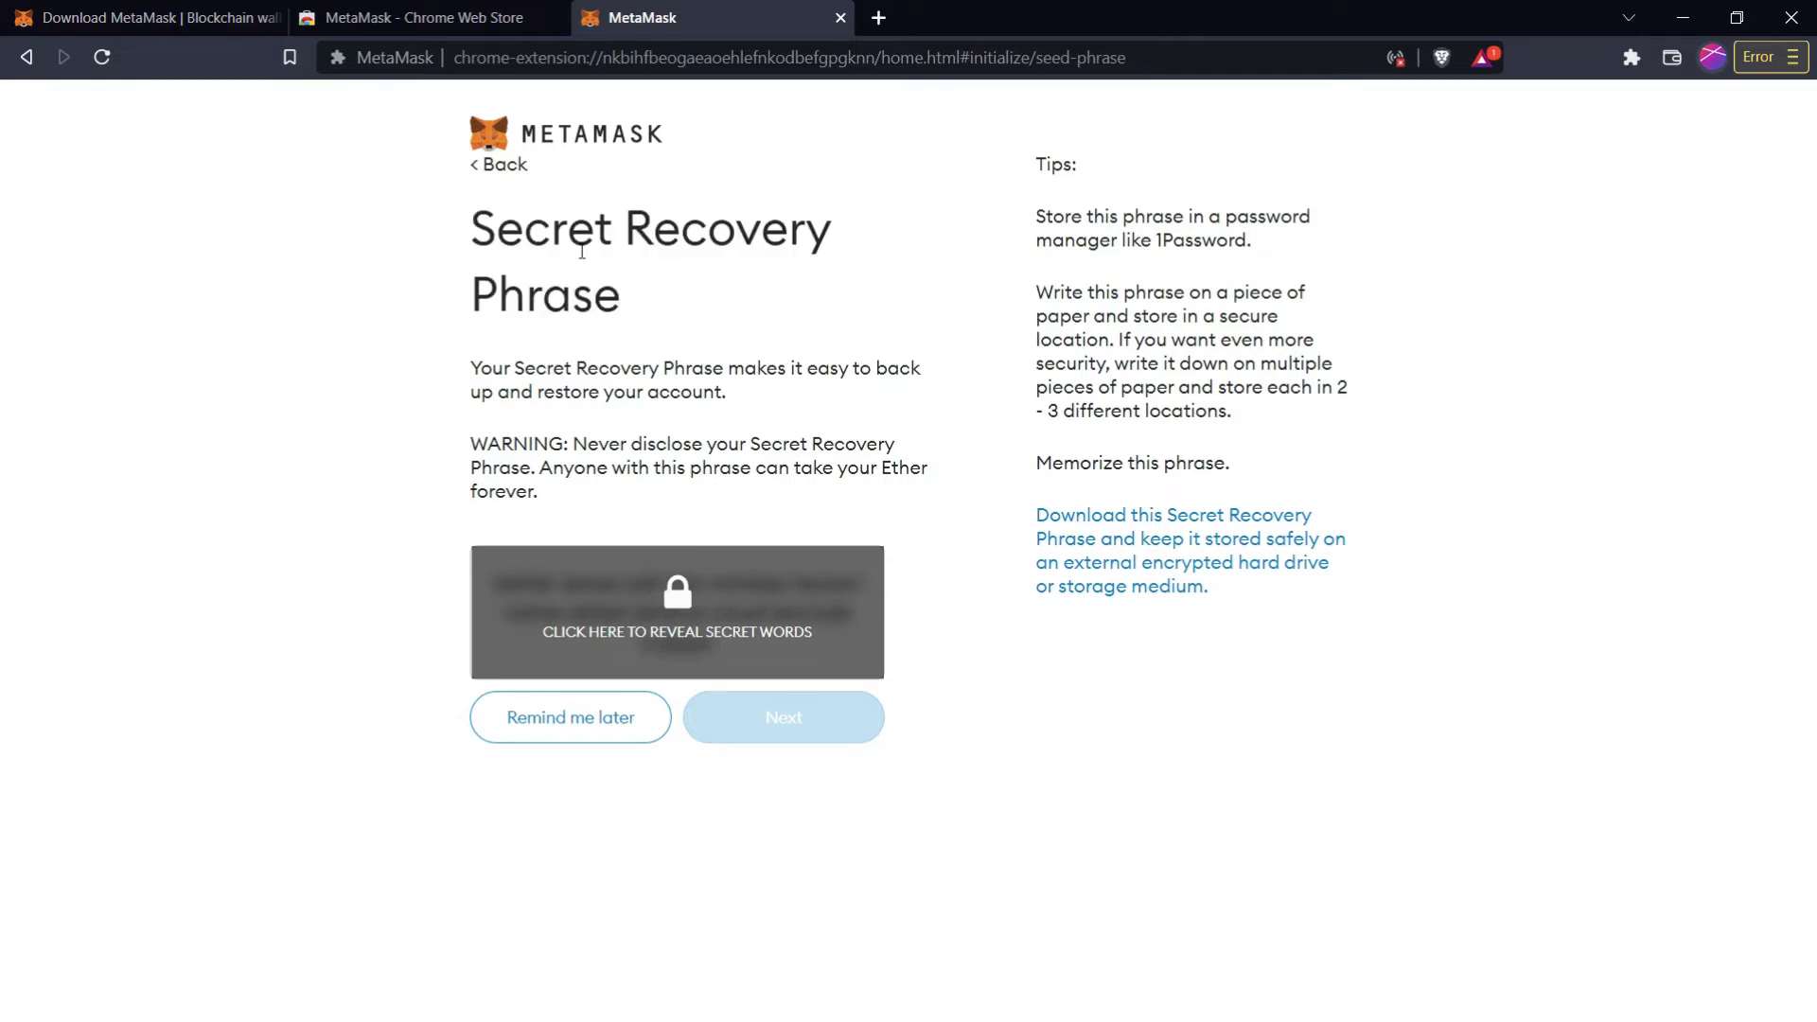
drag(470, 230, 661, 277)
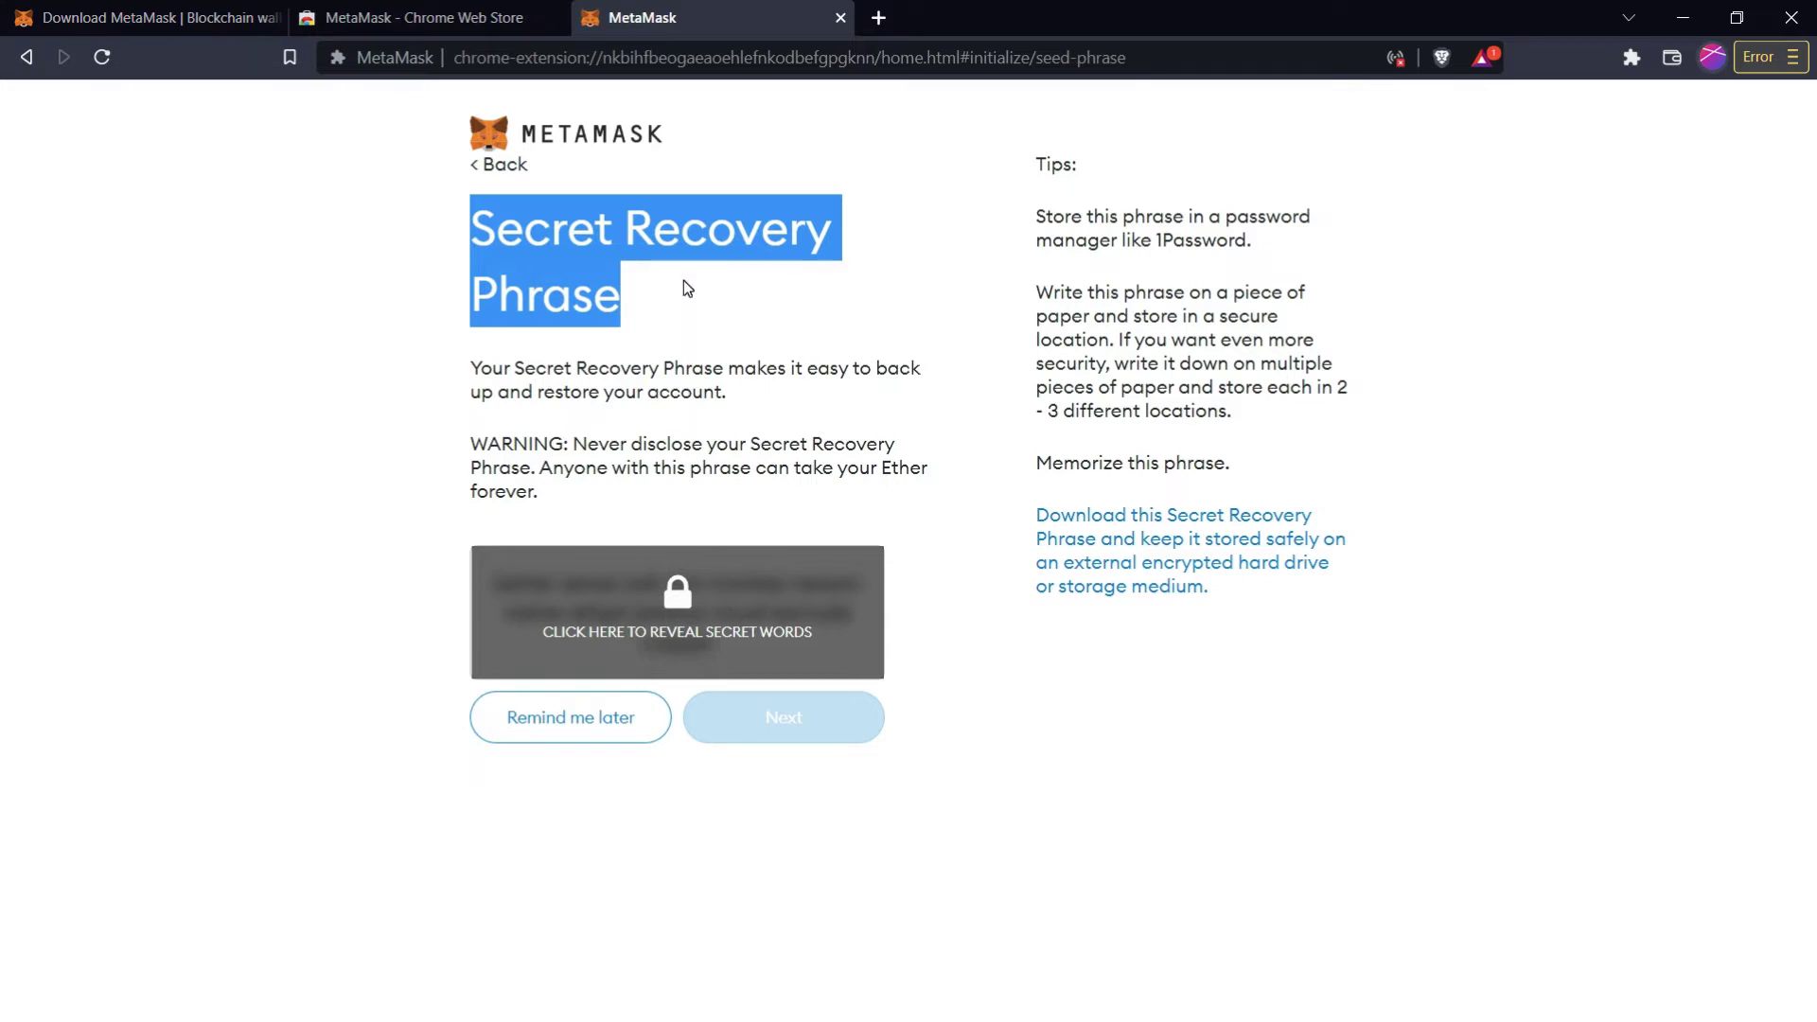
click(683, 281)
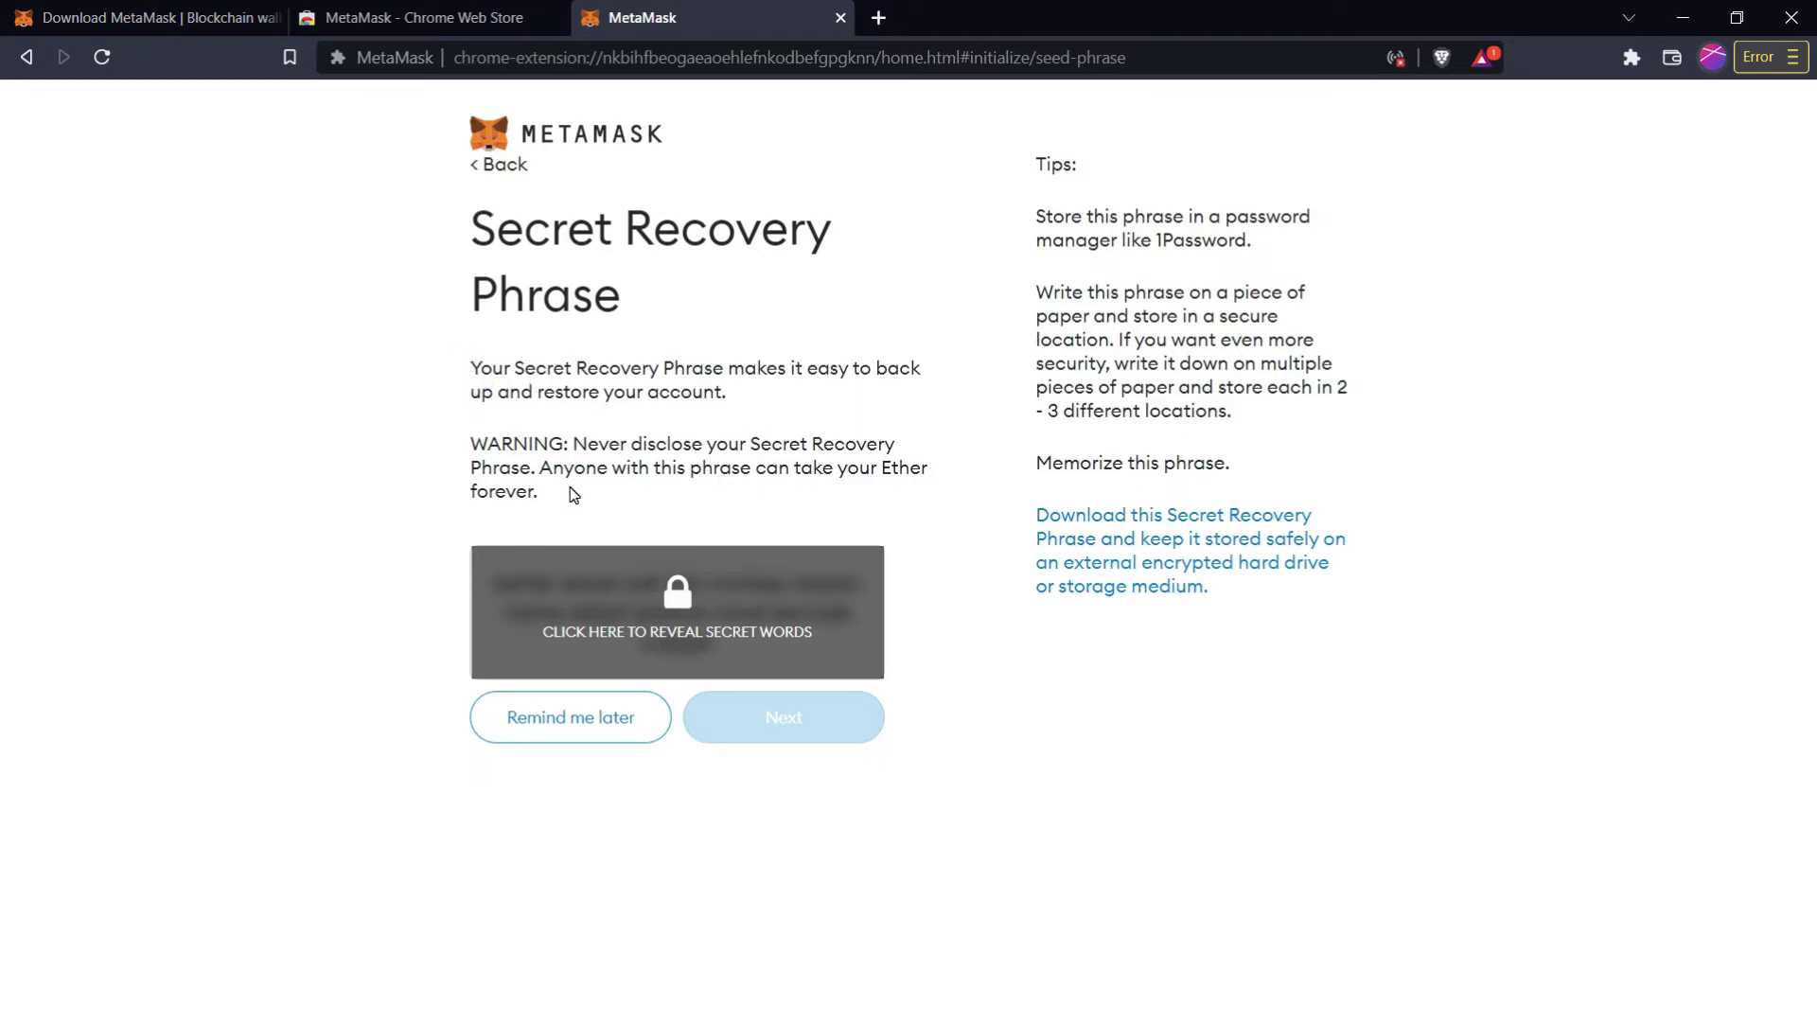
drag(571, 487, 471, 361)
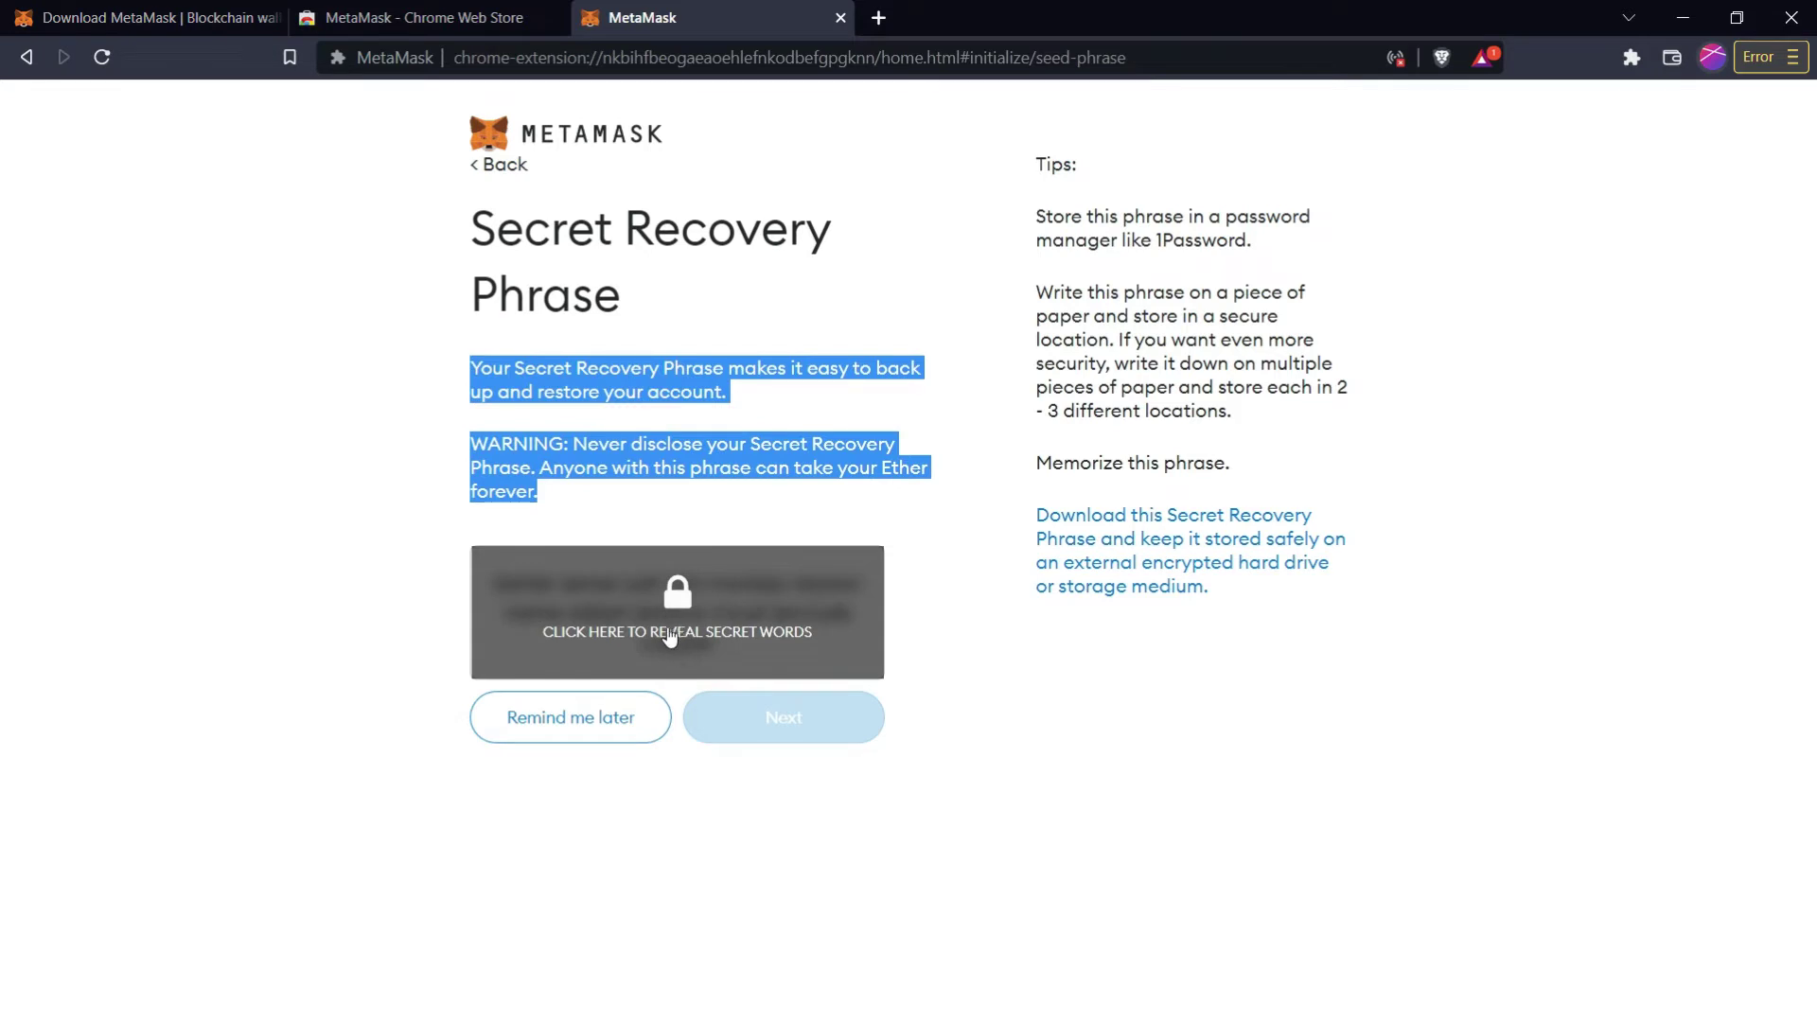
- Reveal the twelve recovery words, select them, and continue to the confirmation page
click(668, 637)
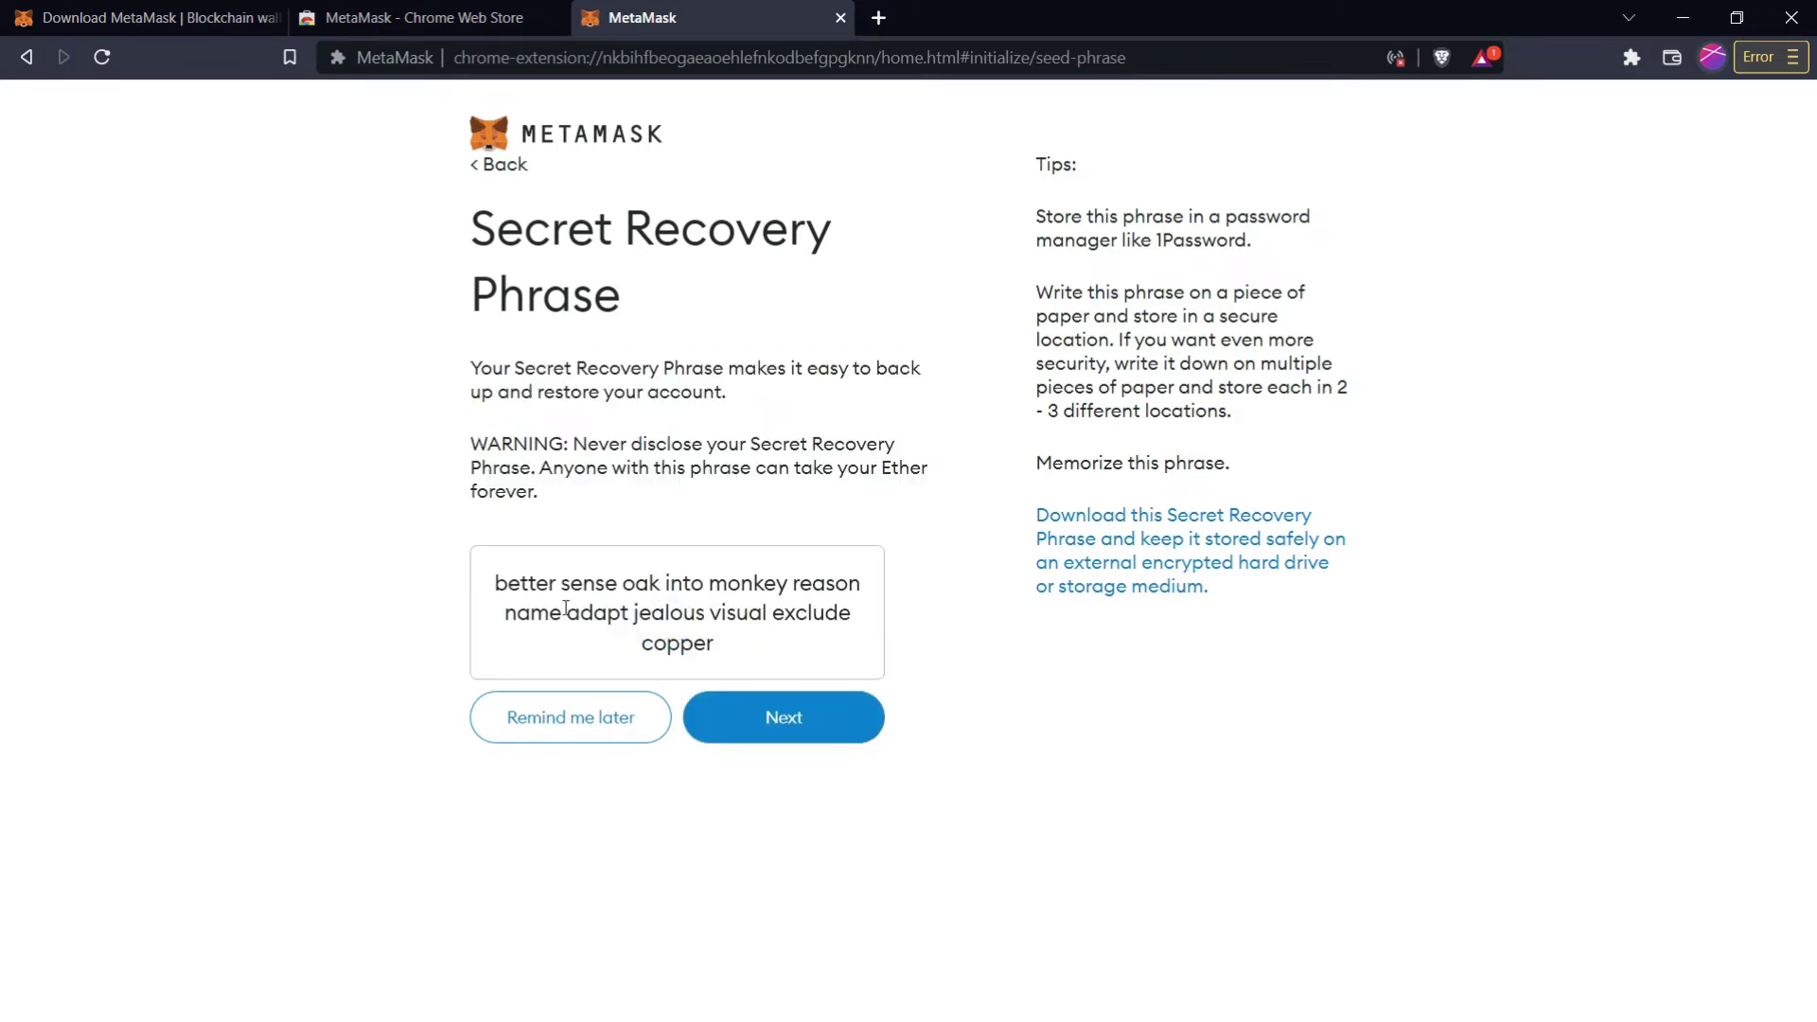
drag(499, 589, 759, 650)
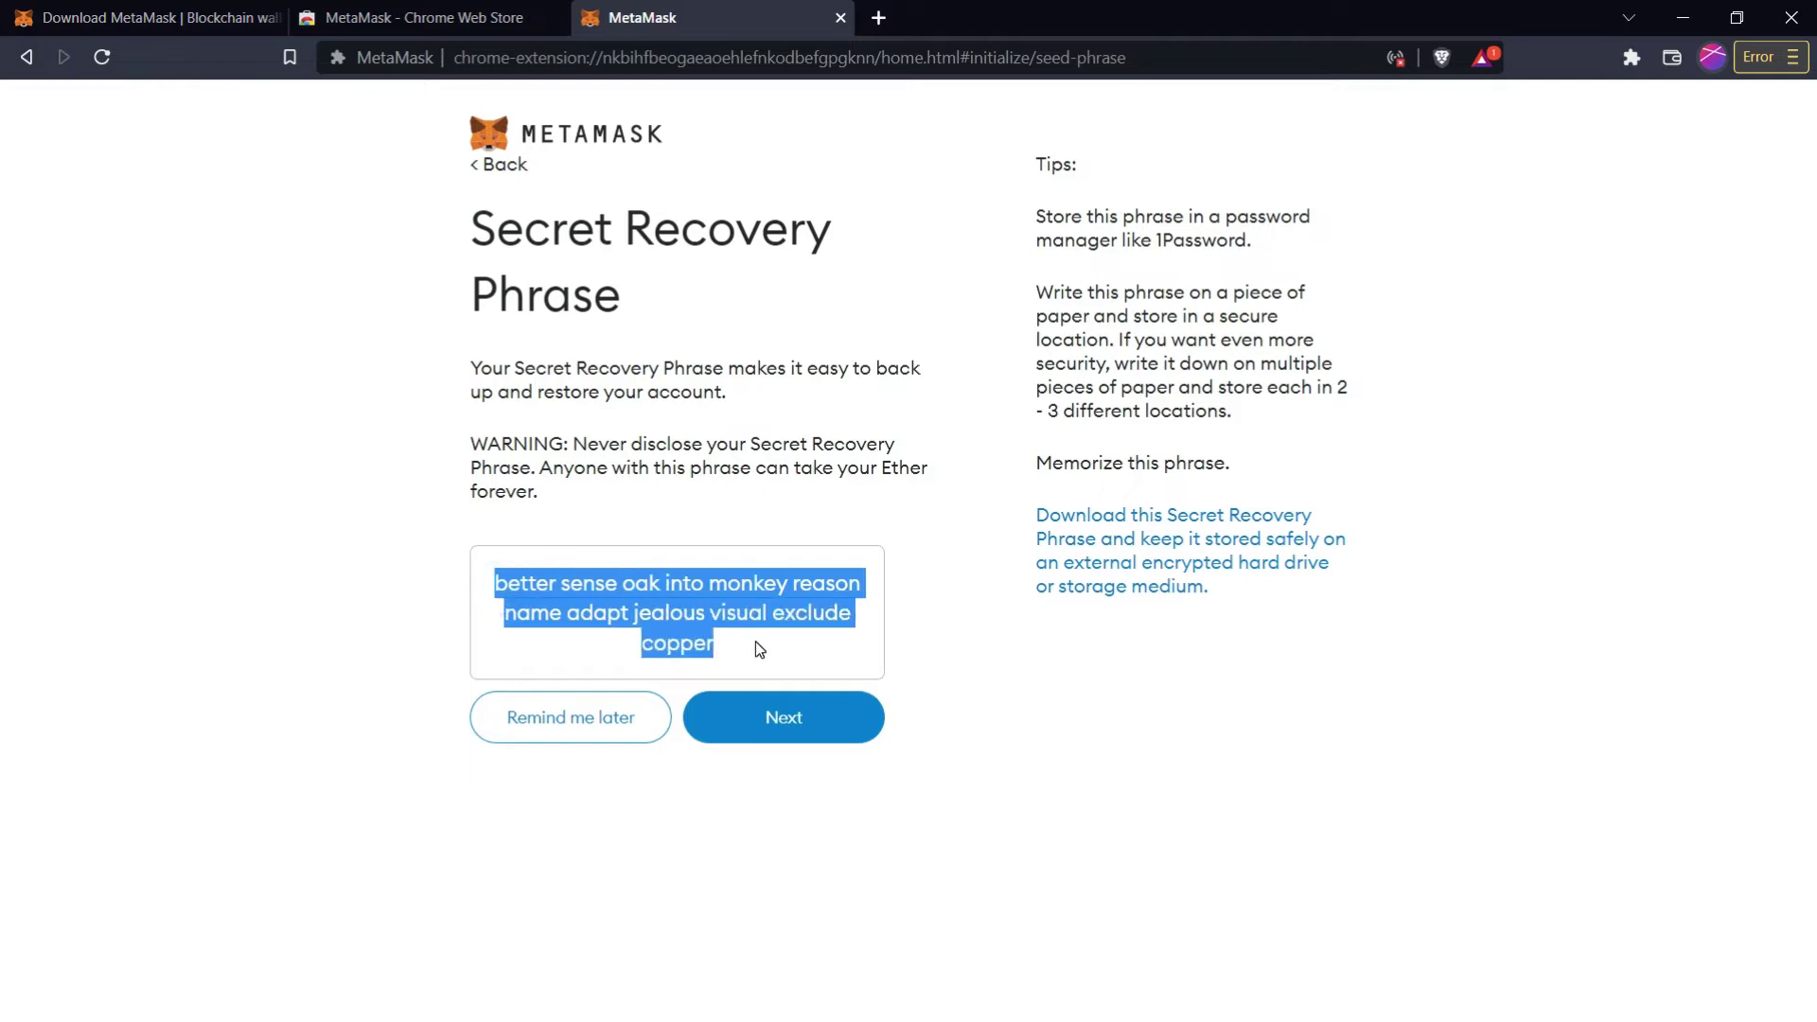
click(784, 718)
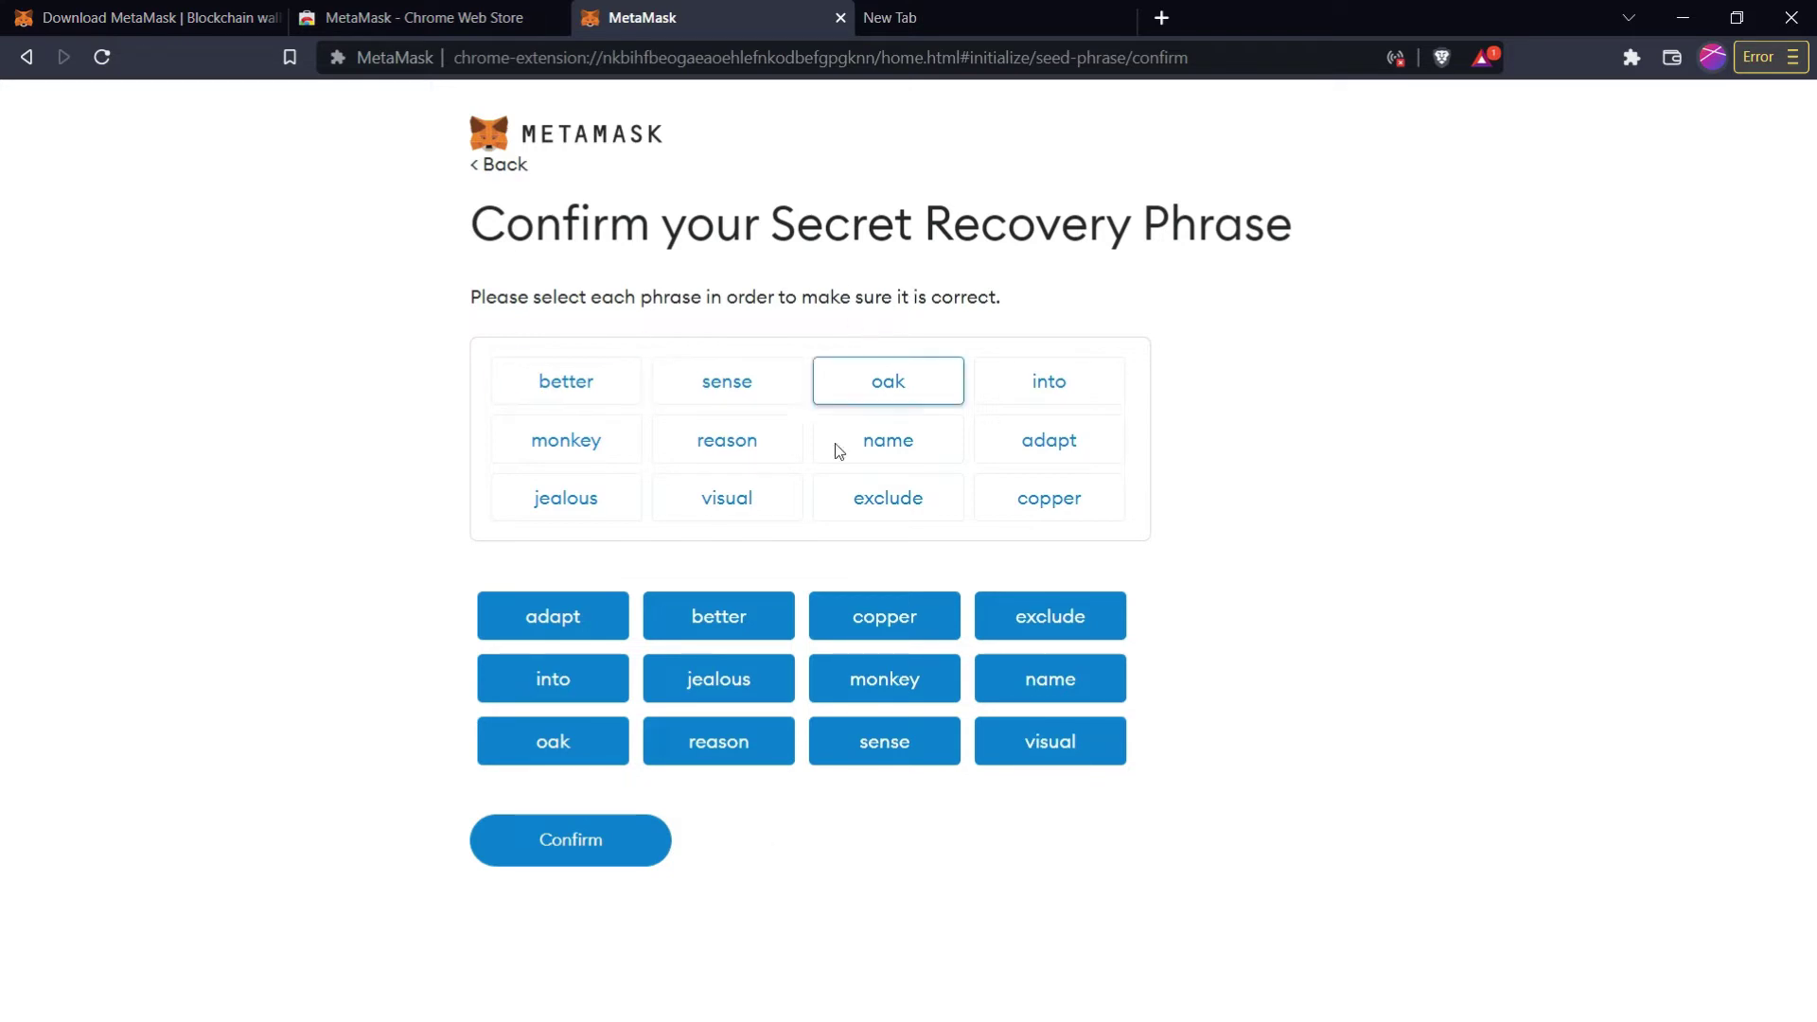
- Submit the confirmed phrase, read the Congratulations tips, and finish with All Done
click(580, 843)
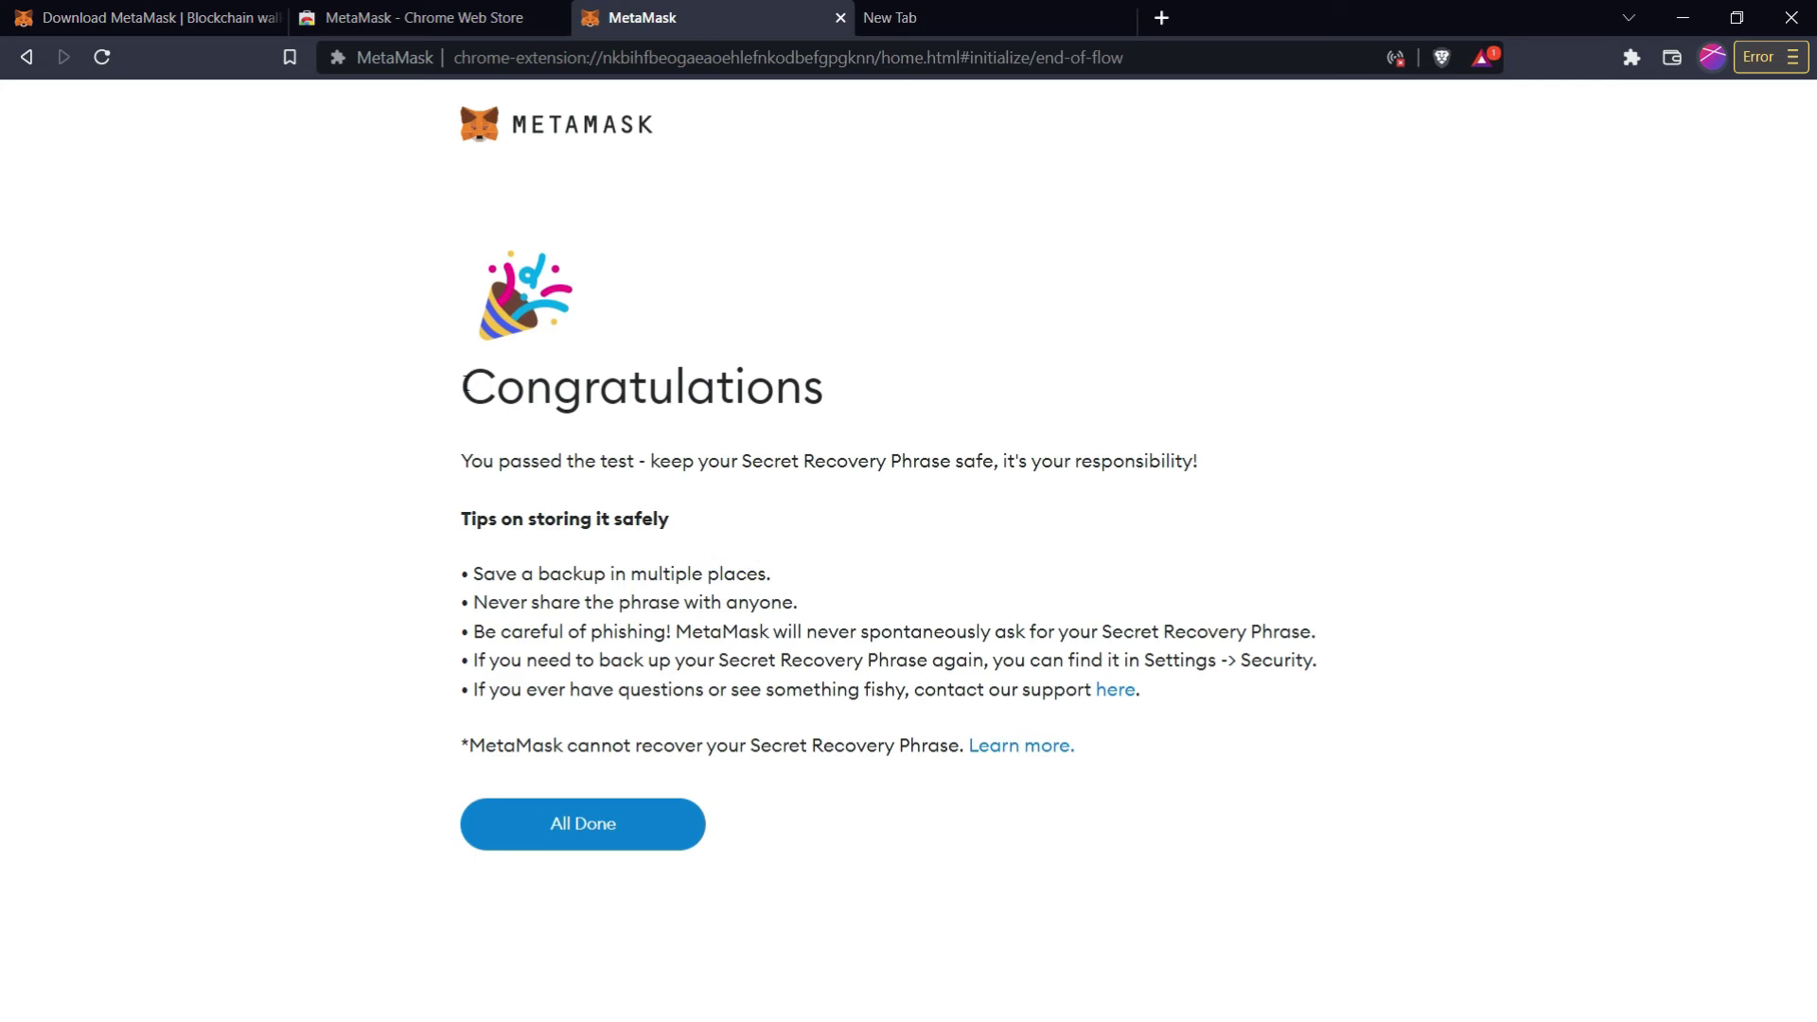
drag(464, 387, 902, 413)
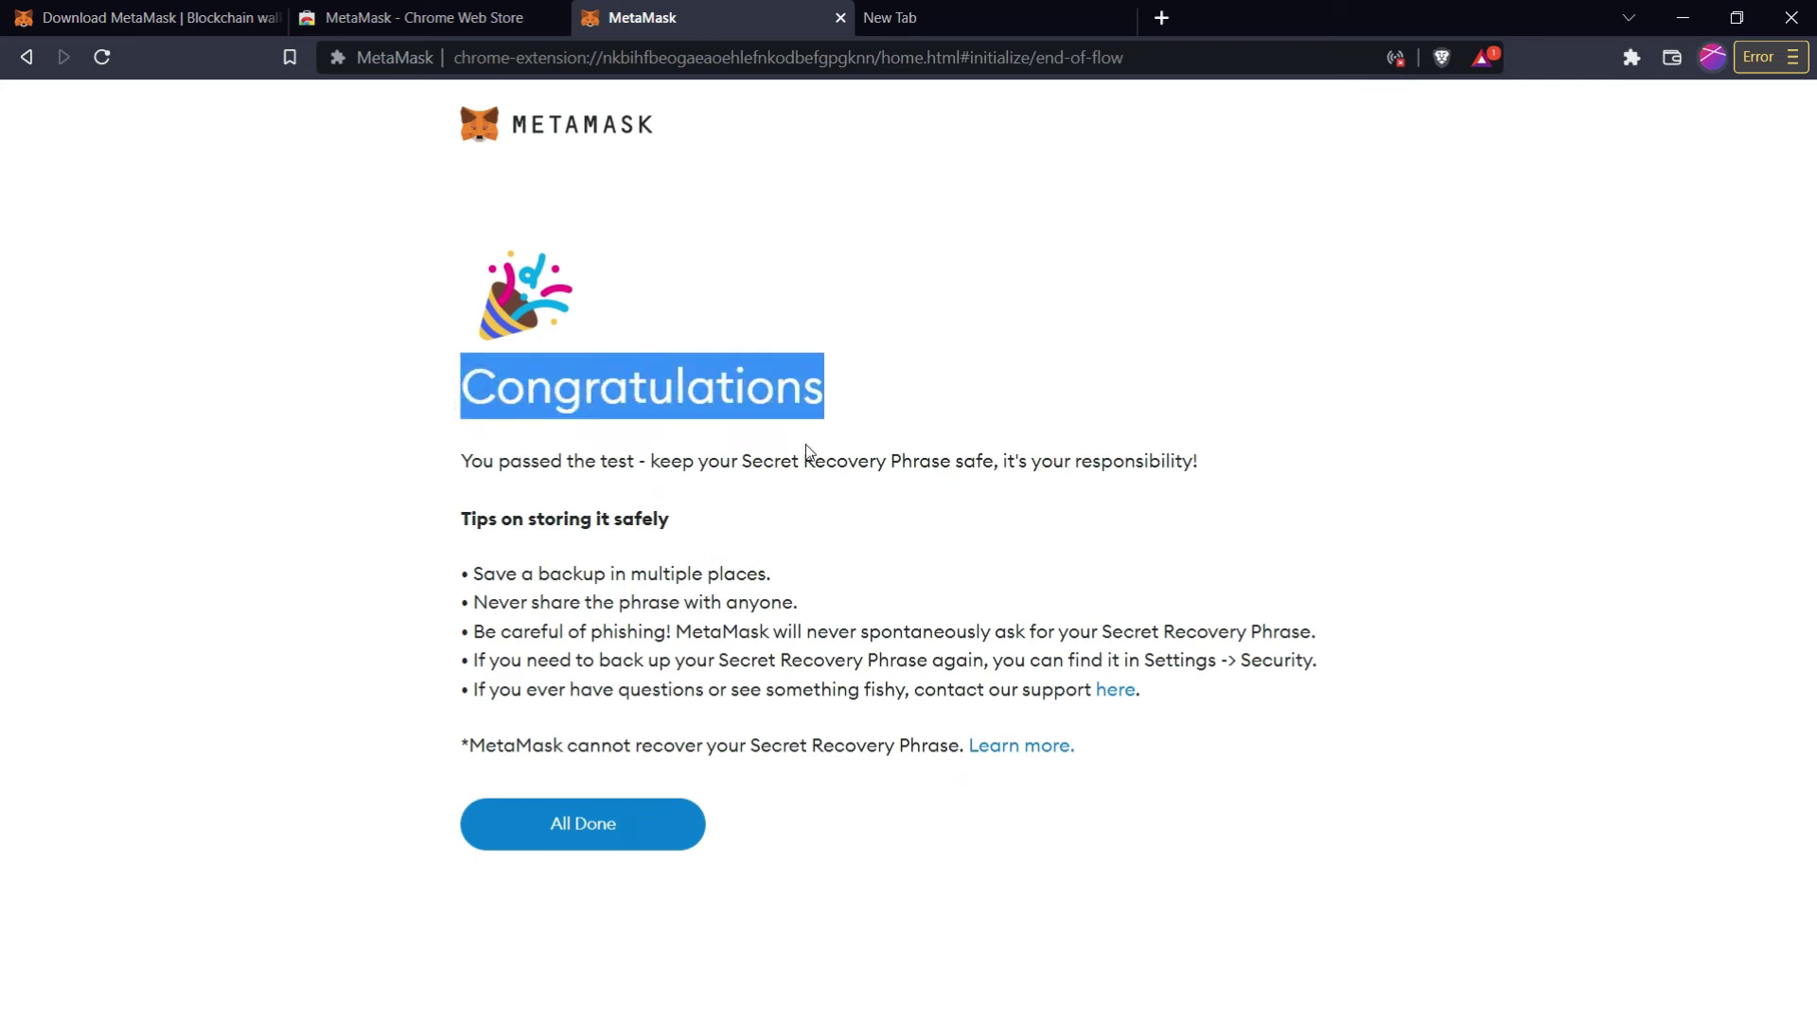
drag(462, 511, 1058, 665)
click(478, 576)
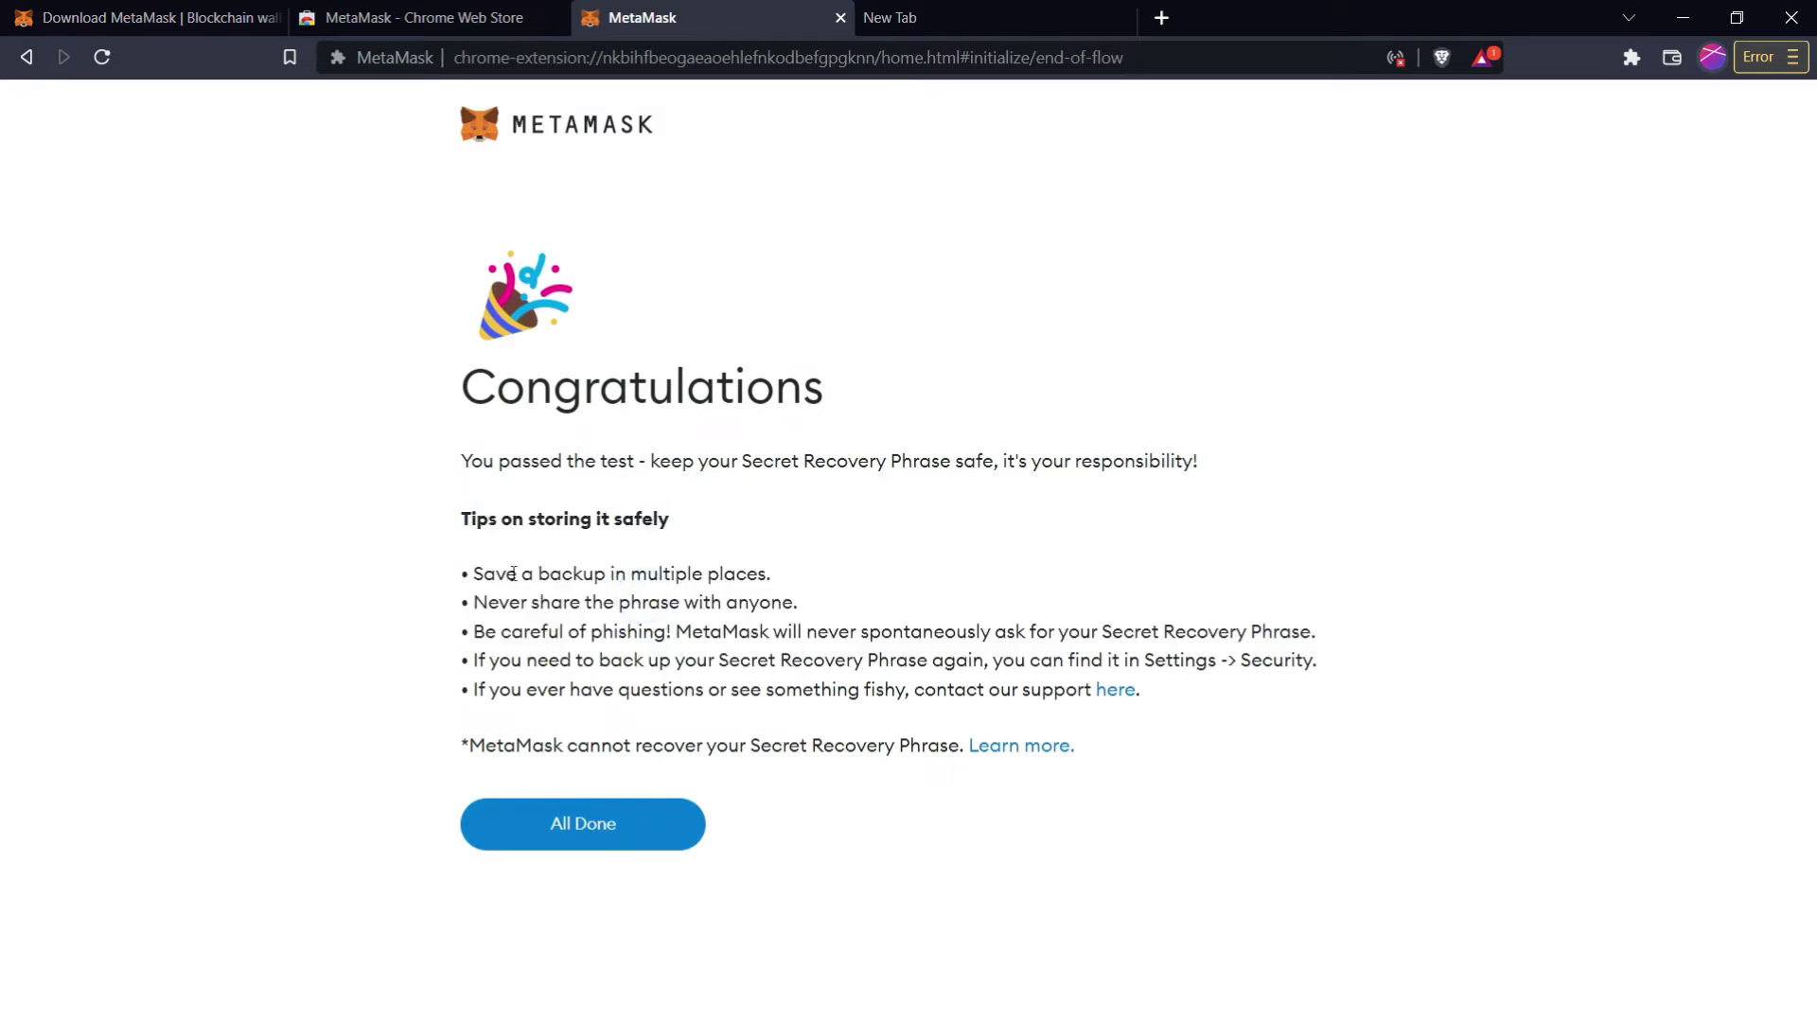
drag(473, 574, 671, 660)
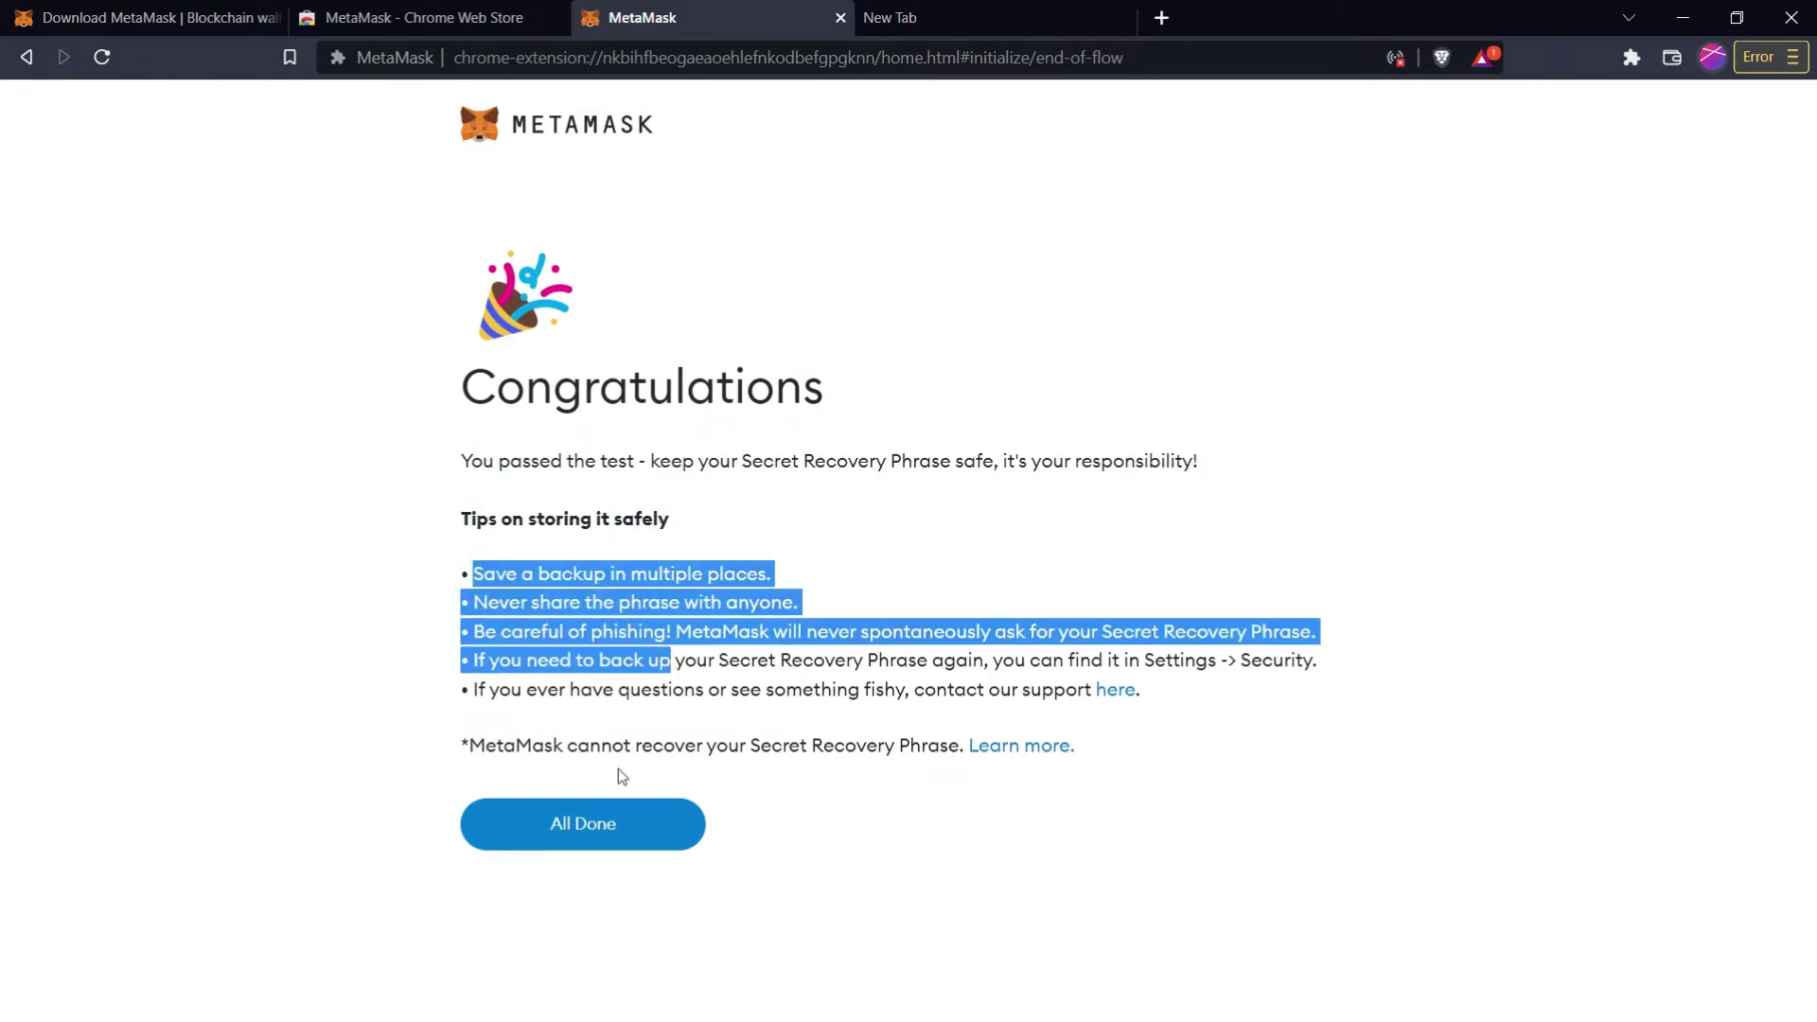
click(595, 827)
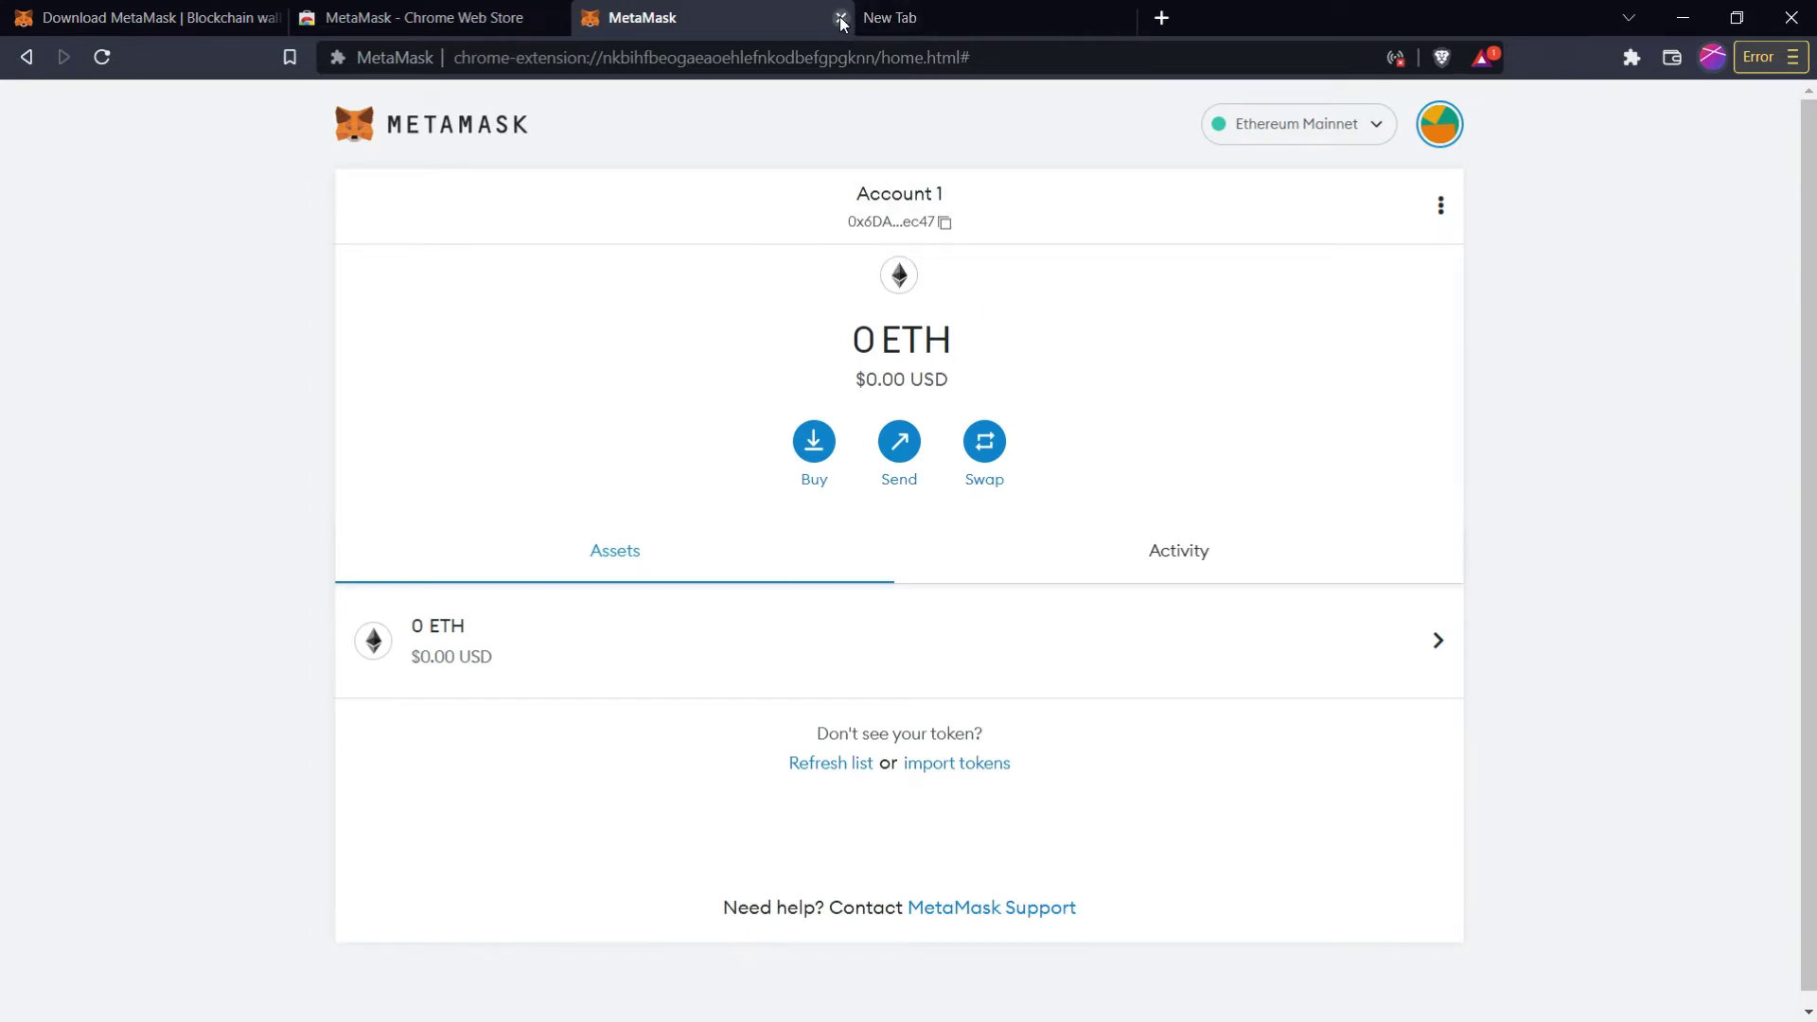
- Close the full-page wallet tab and launch MetaMask as a popup from the Extensions menu
click(841, 18)
click(1632, 58)
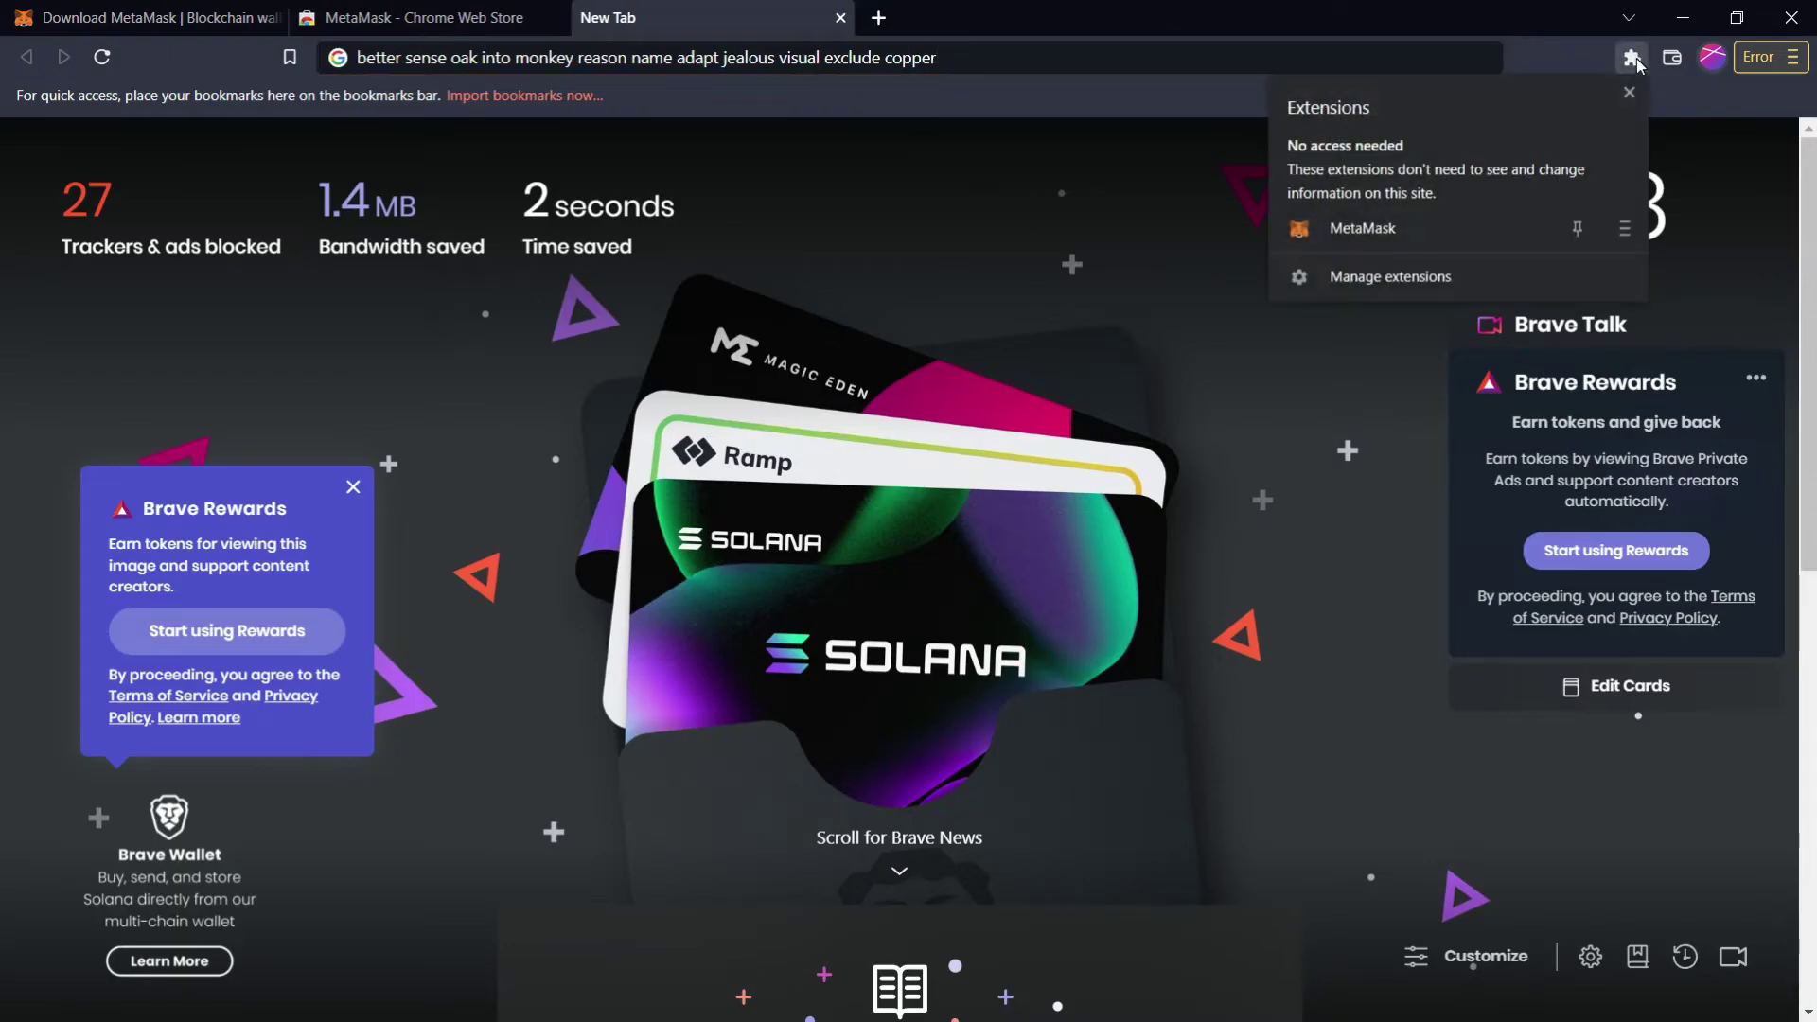
click(1377, 239)
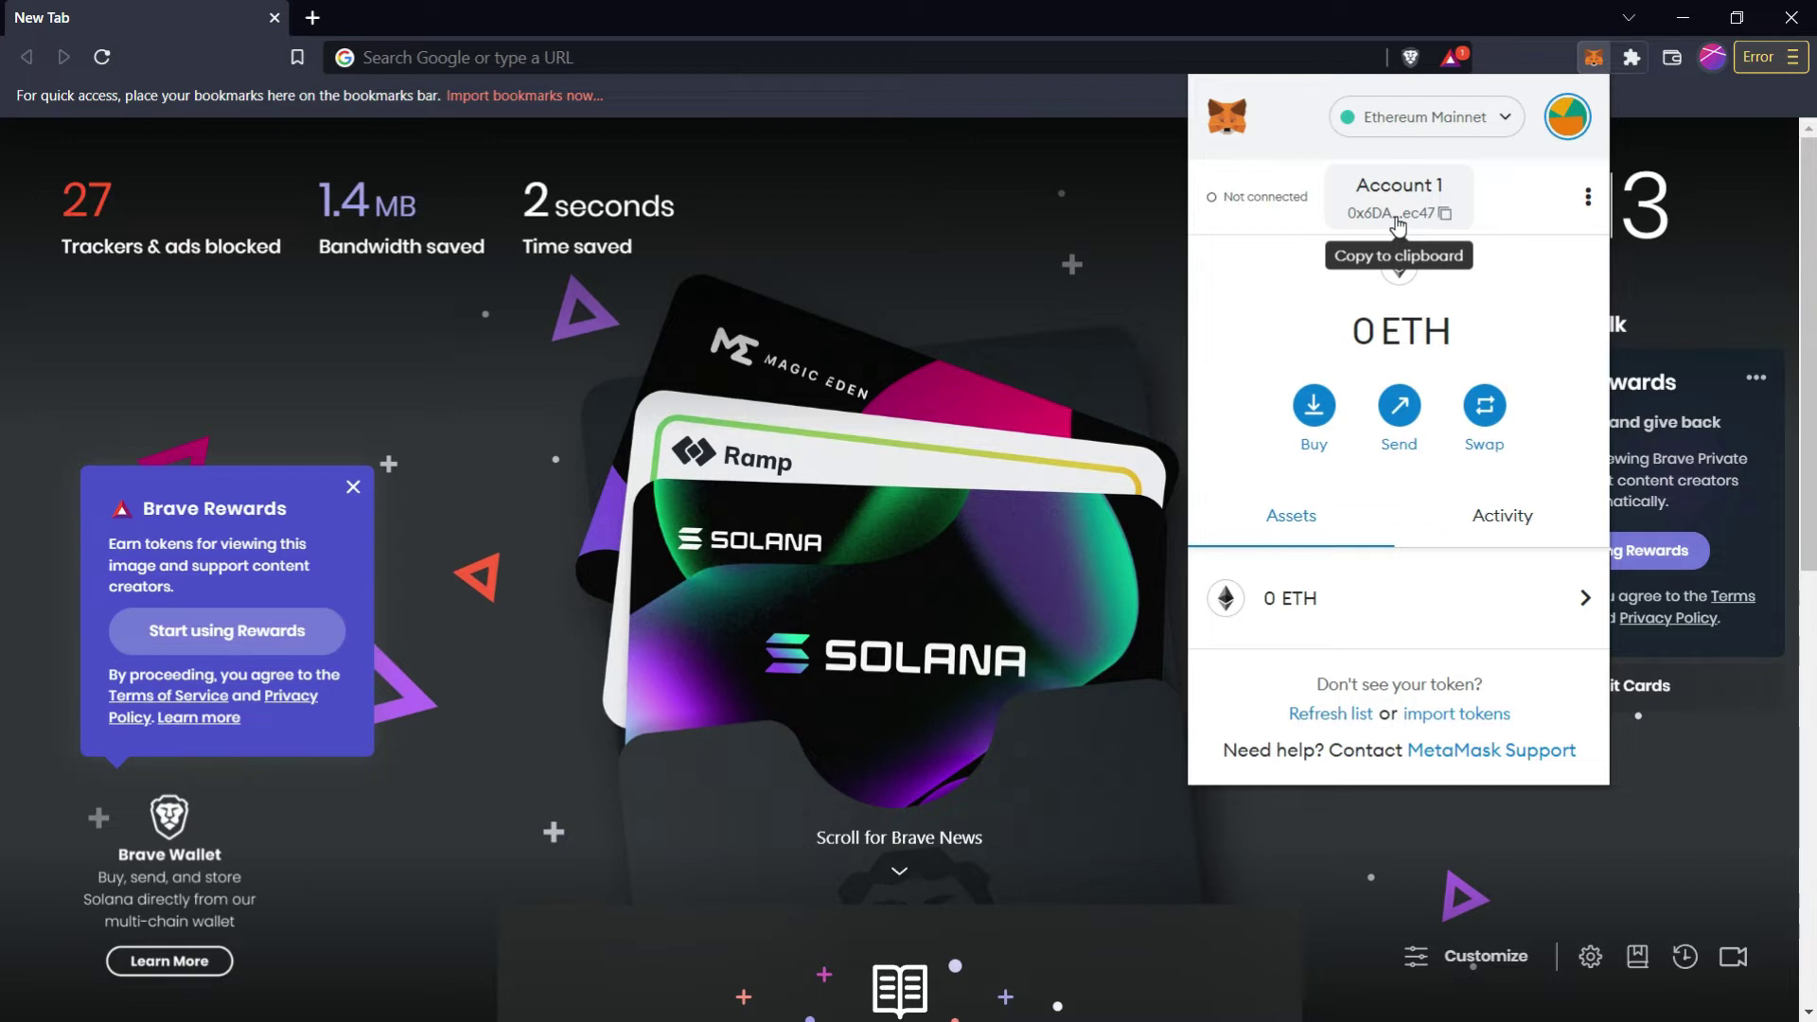
- Copy Account 1's address, paste it into the new tab's address bar, and reopen MetaMask
click(1405, 215)
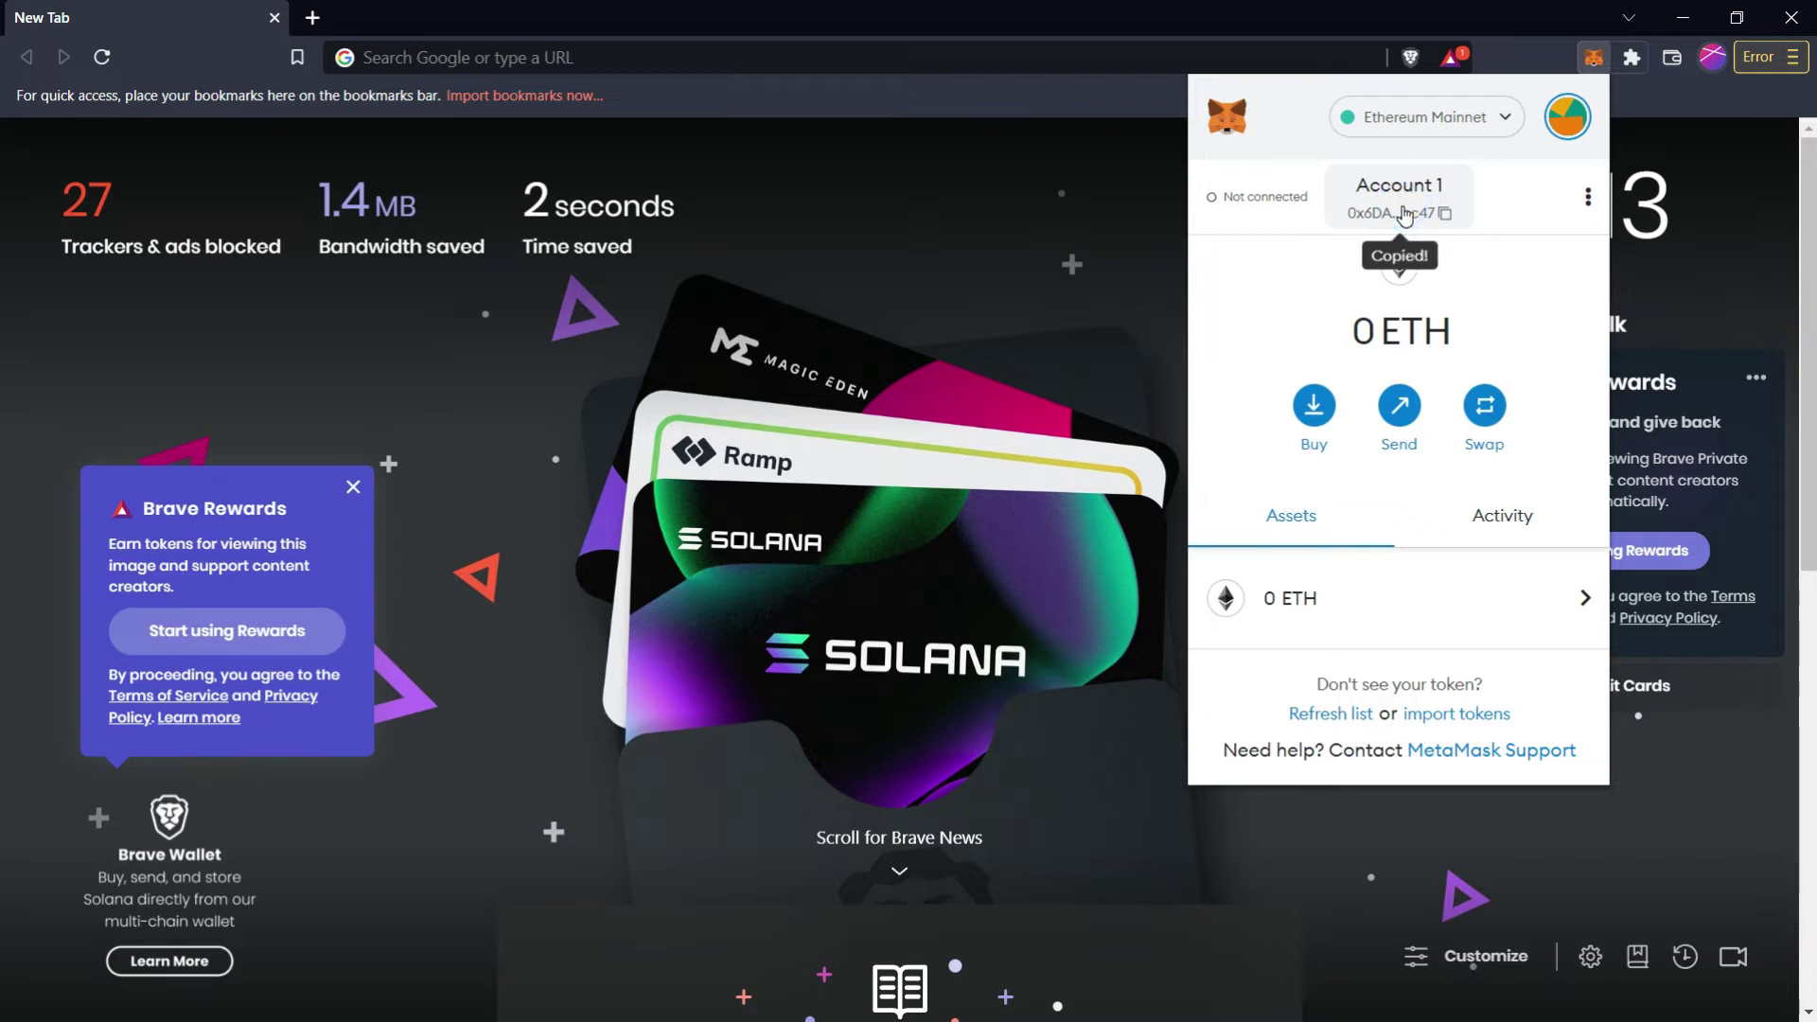
click(705, 57)
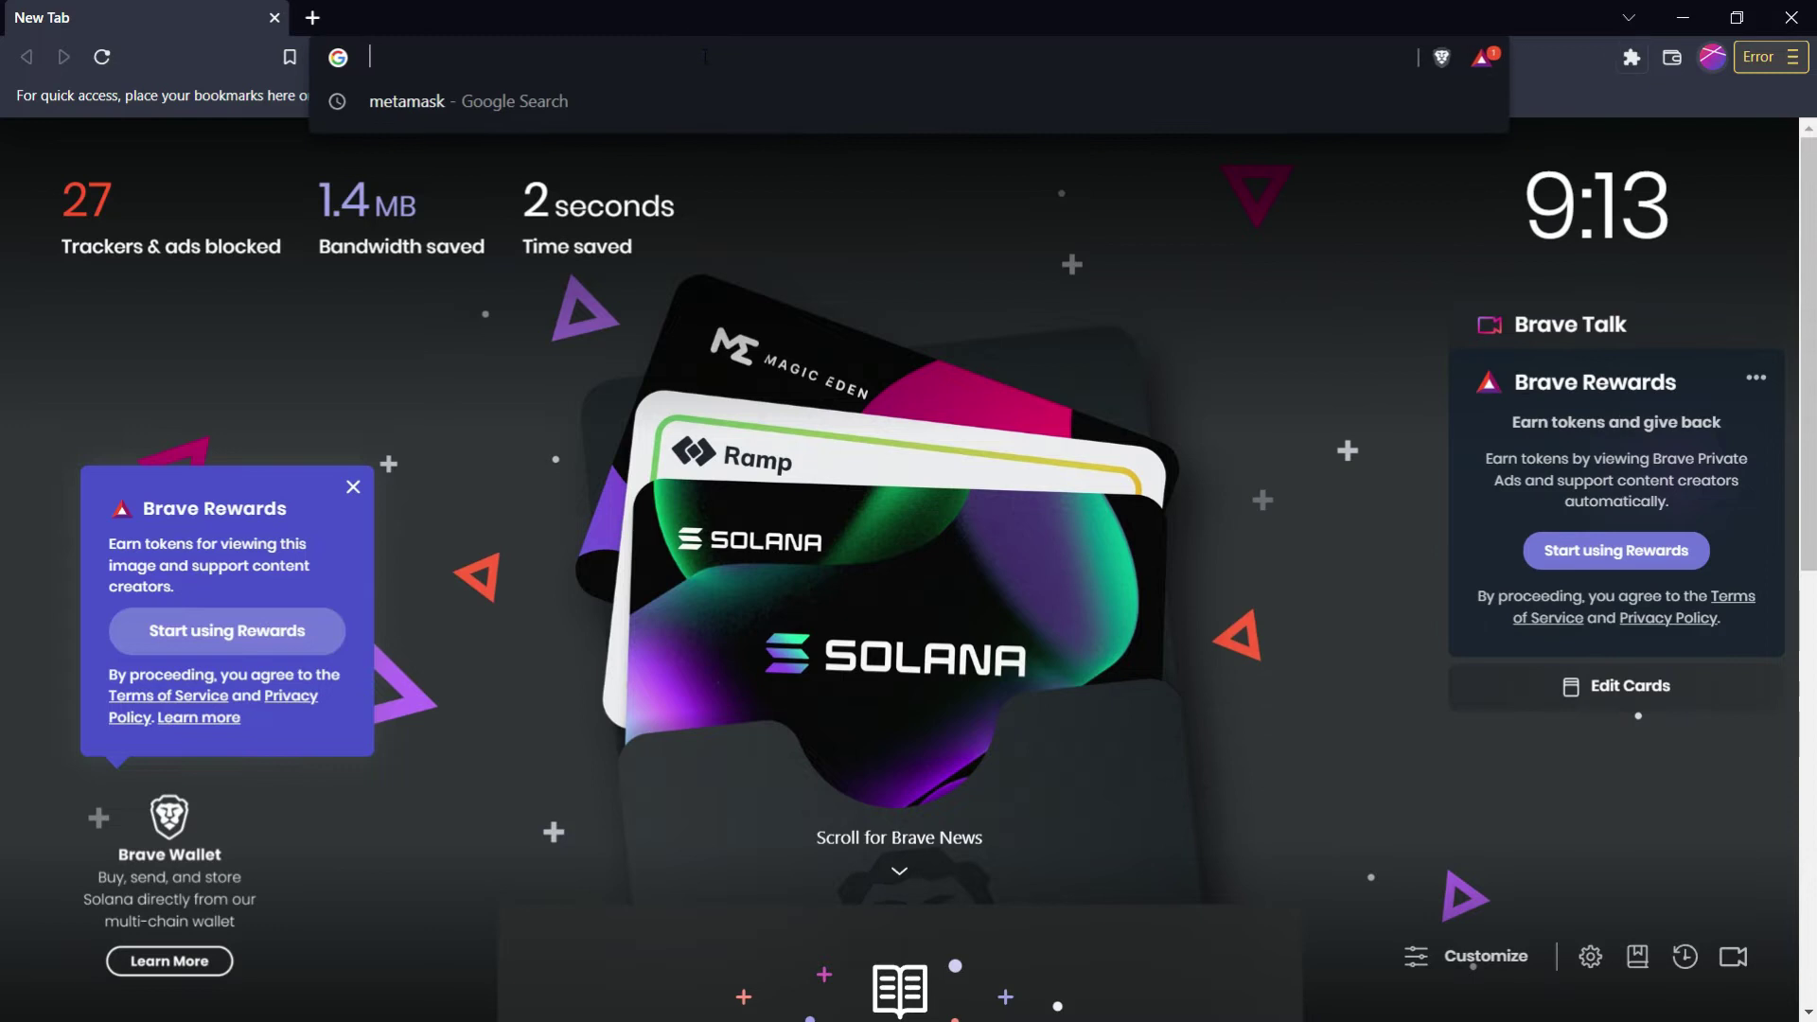
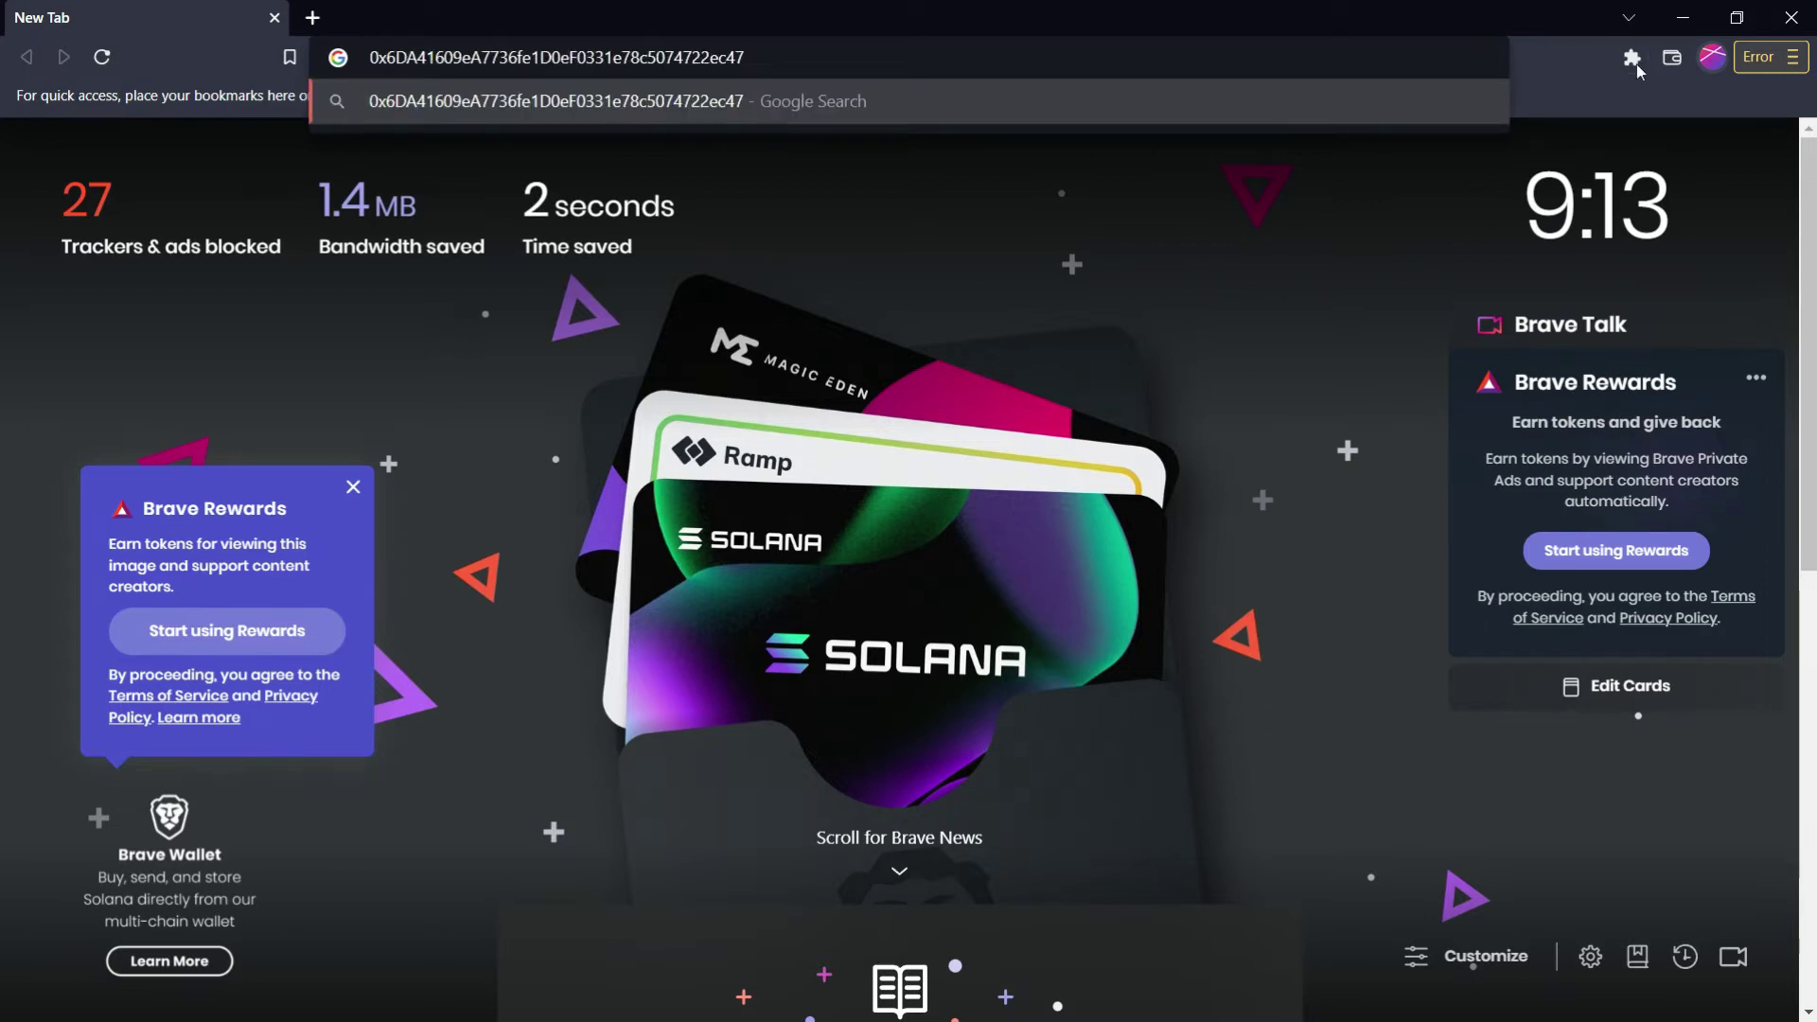
click(1631, 57)
click(1356, 210)
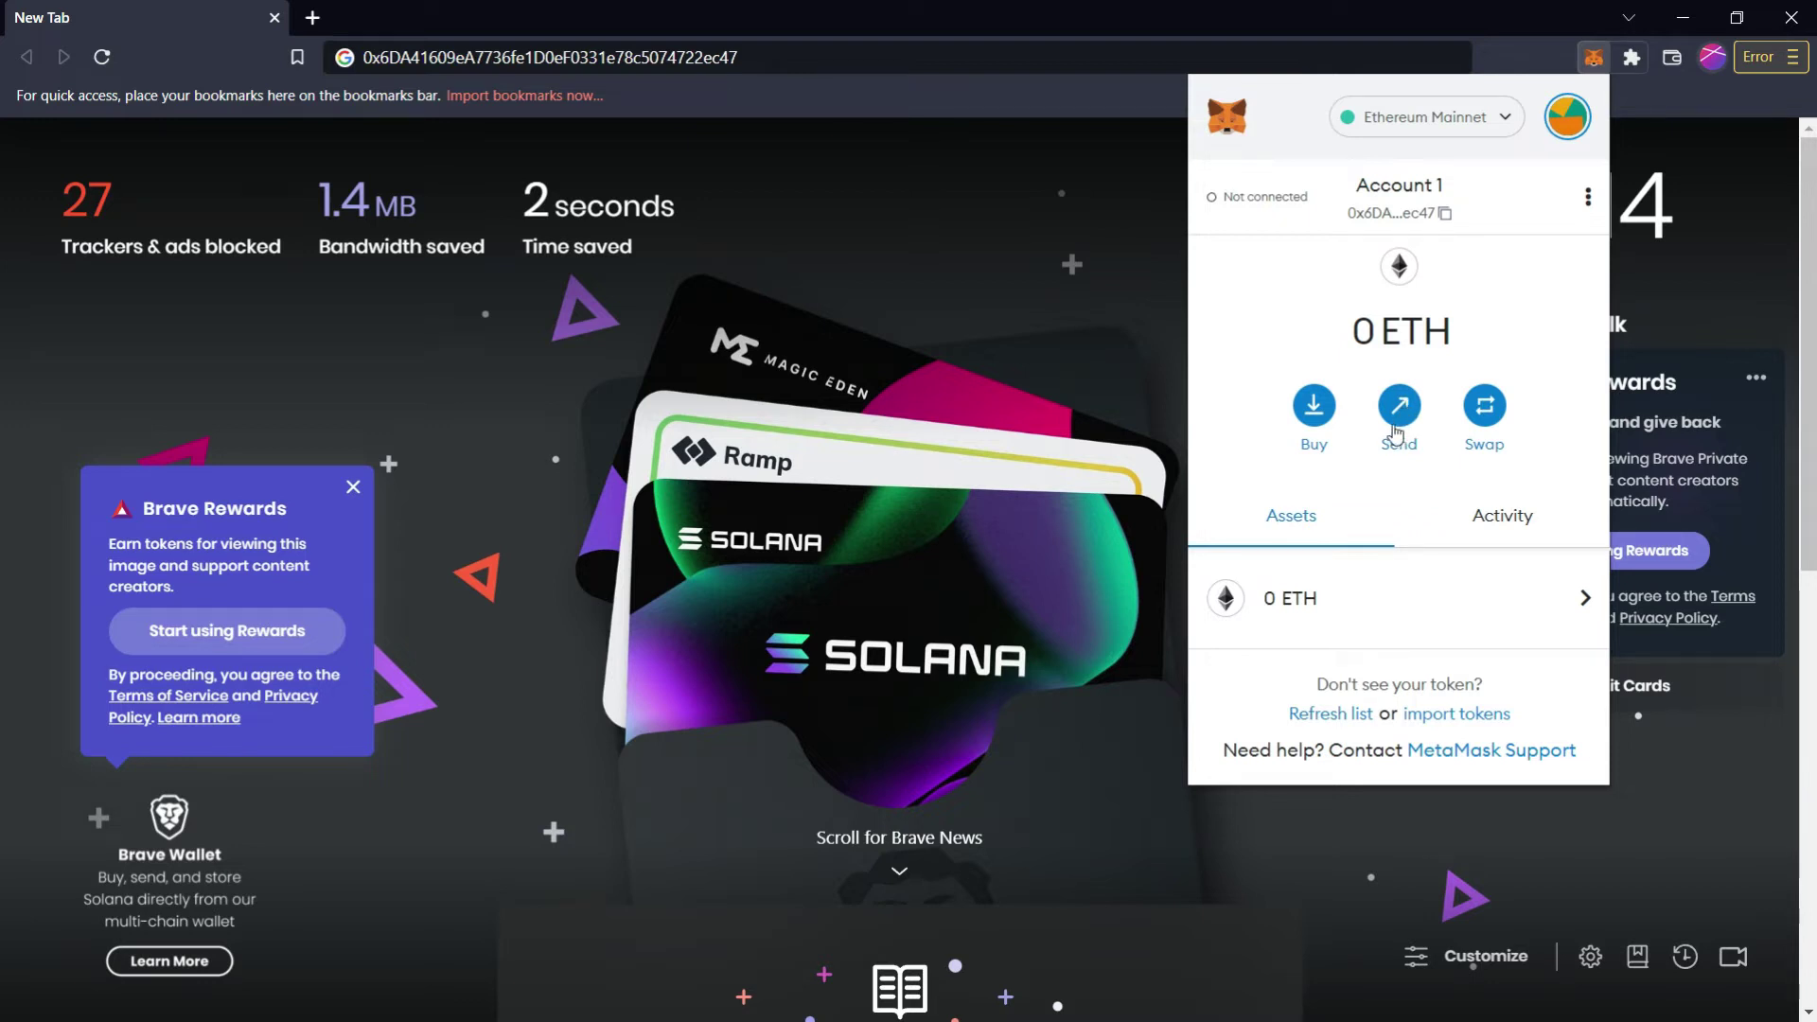
- Start a send and paste Account 1's address as the recipient with ETH as the asset
click(1400, 409)
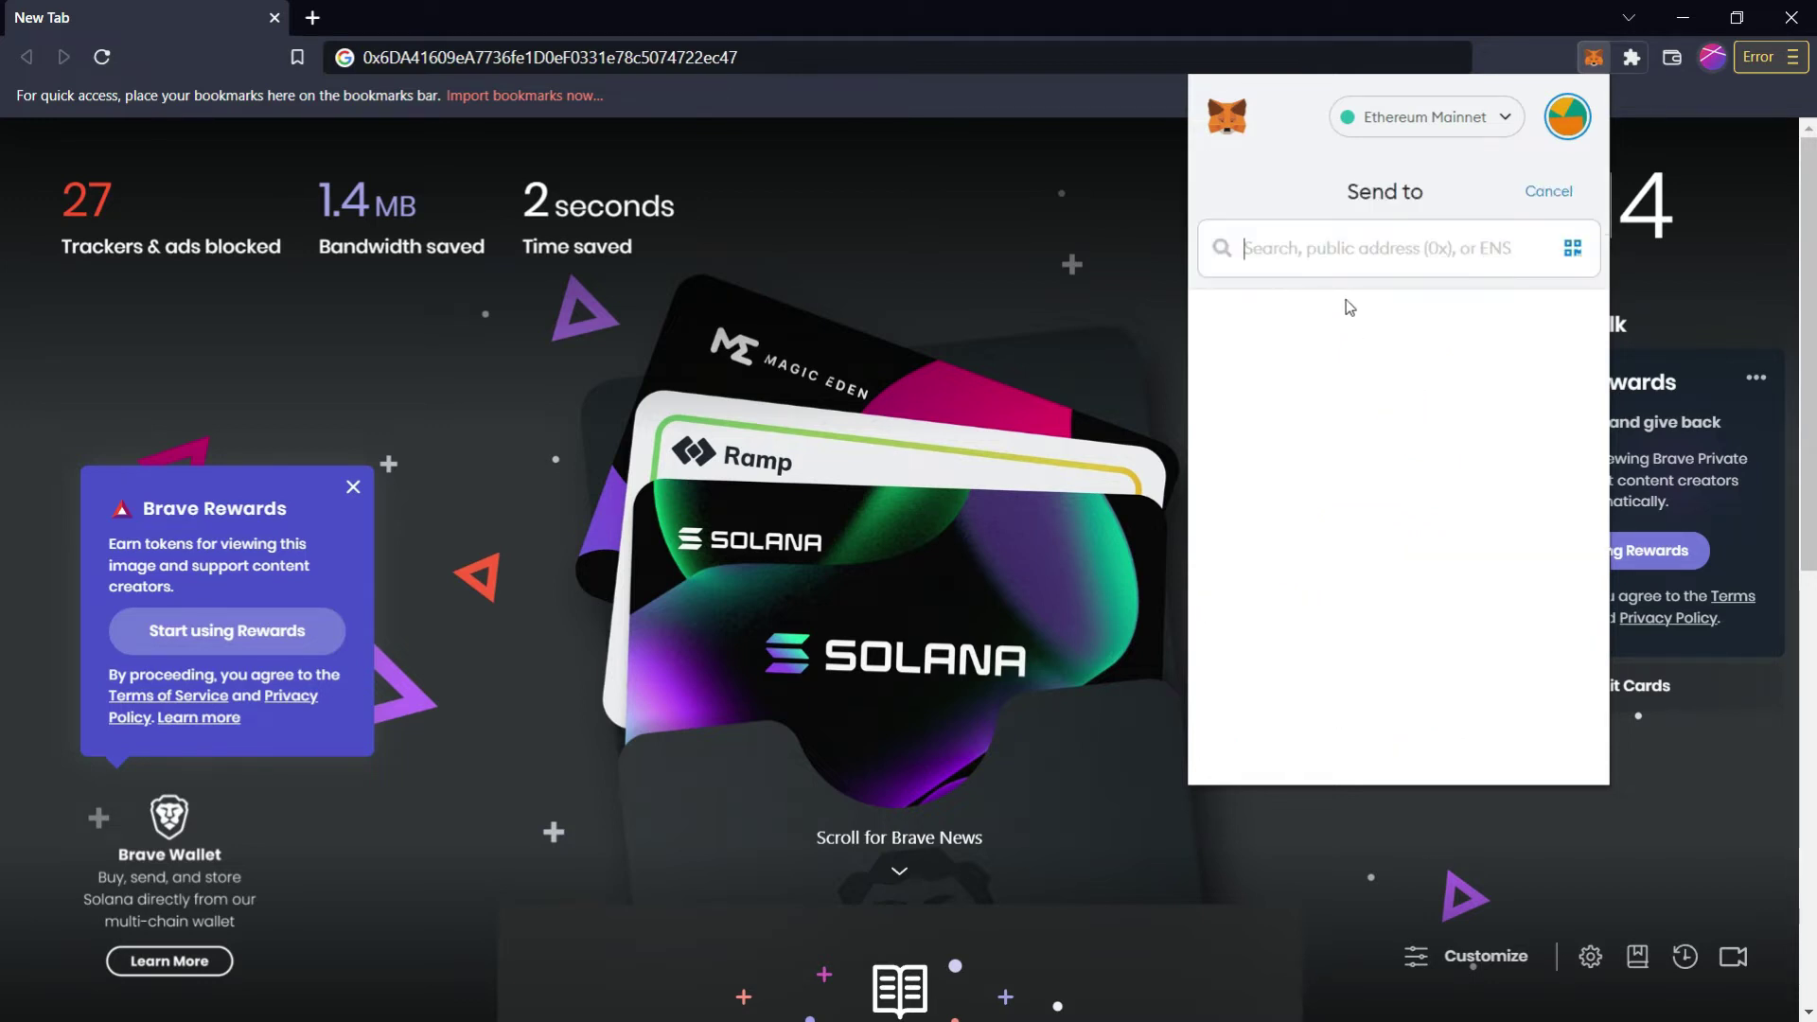
click(1321, 256)
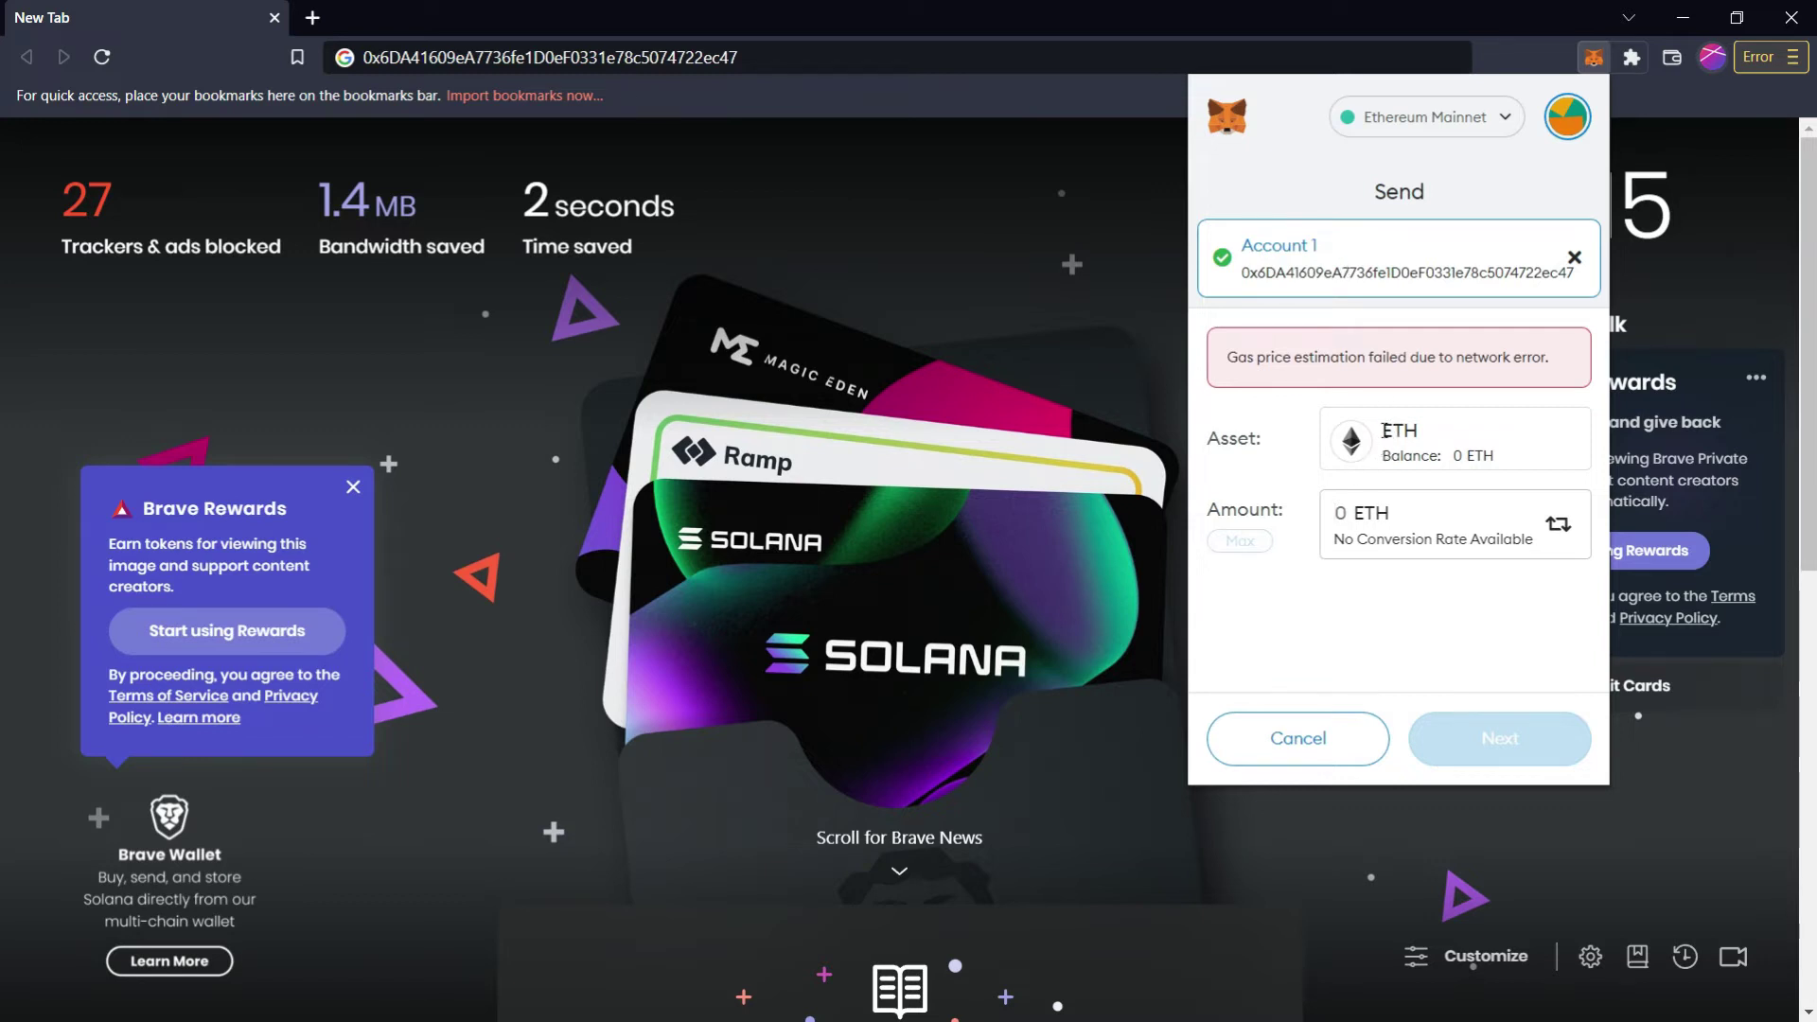
drag(1387, 427, 1438, 420)
- Enter an amount of 1, note the Insufficient funds warning, and clear the recipient
click(1359, 514)
text(1)
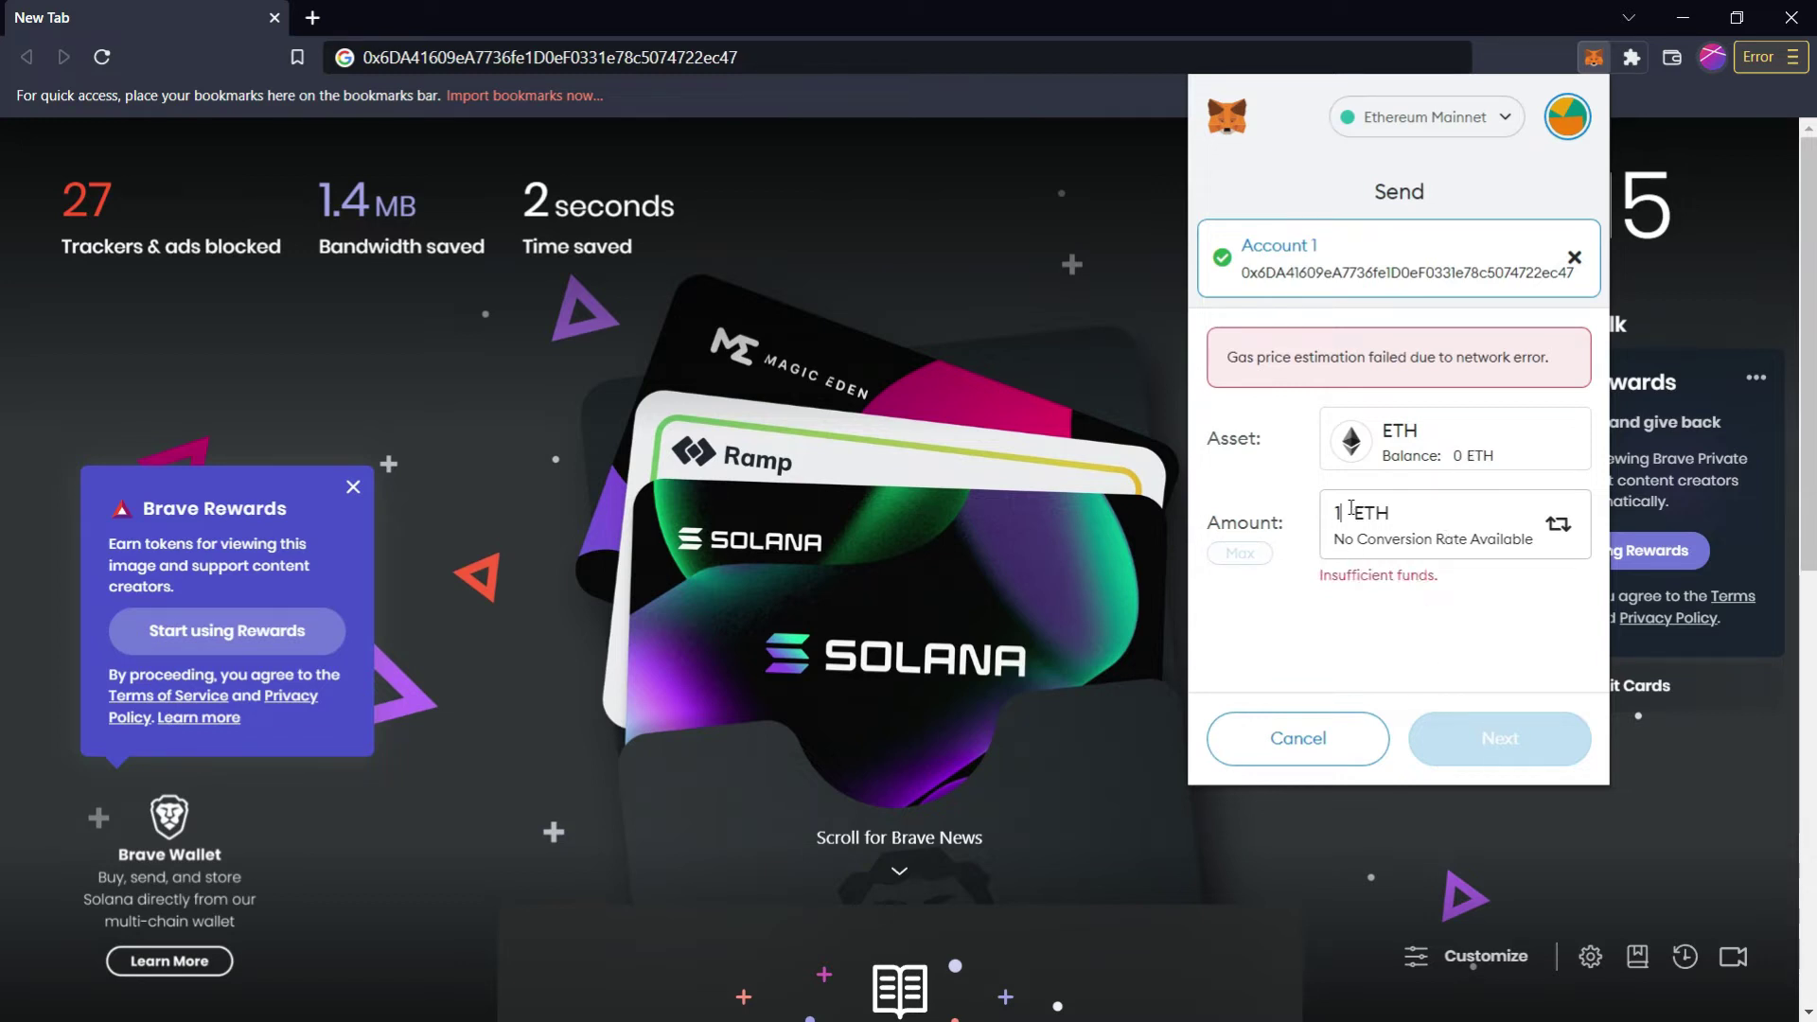
double_click(1339, 578)
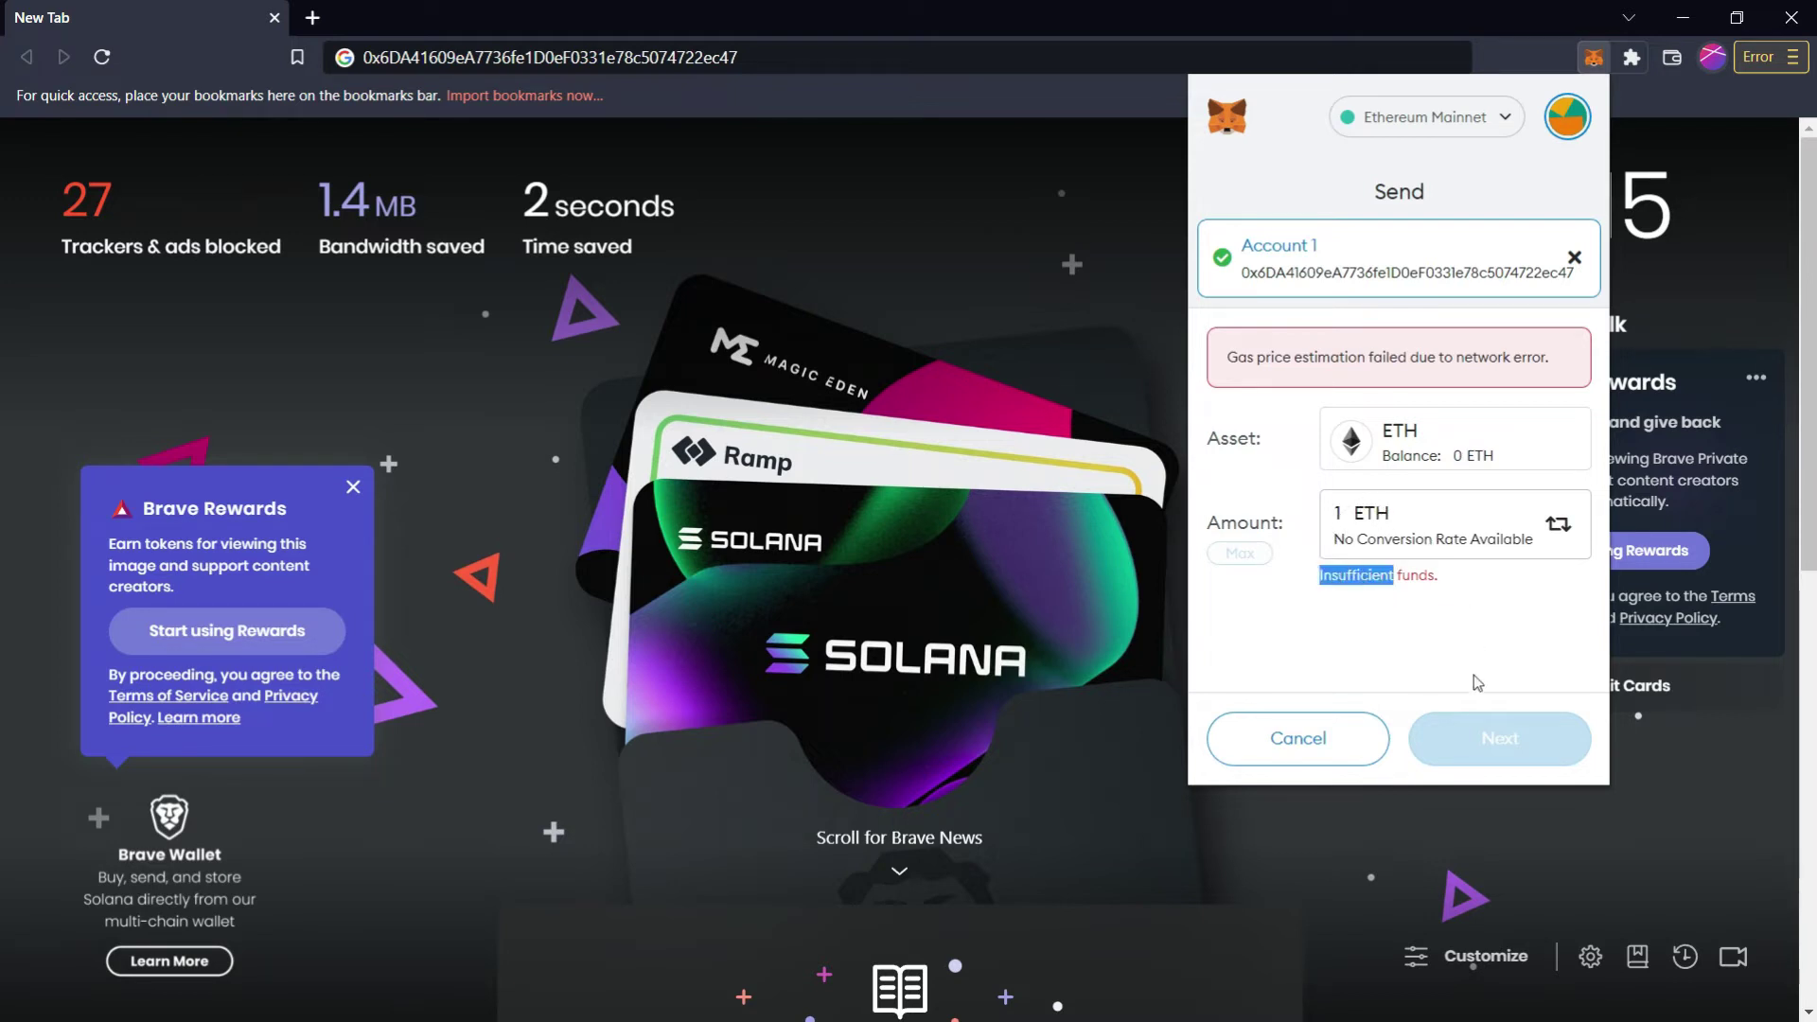
click(1574, 257)
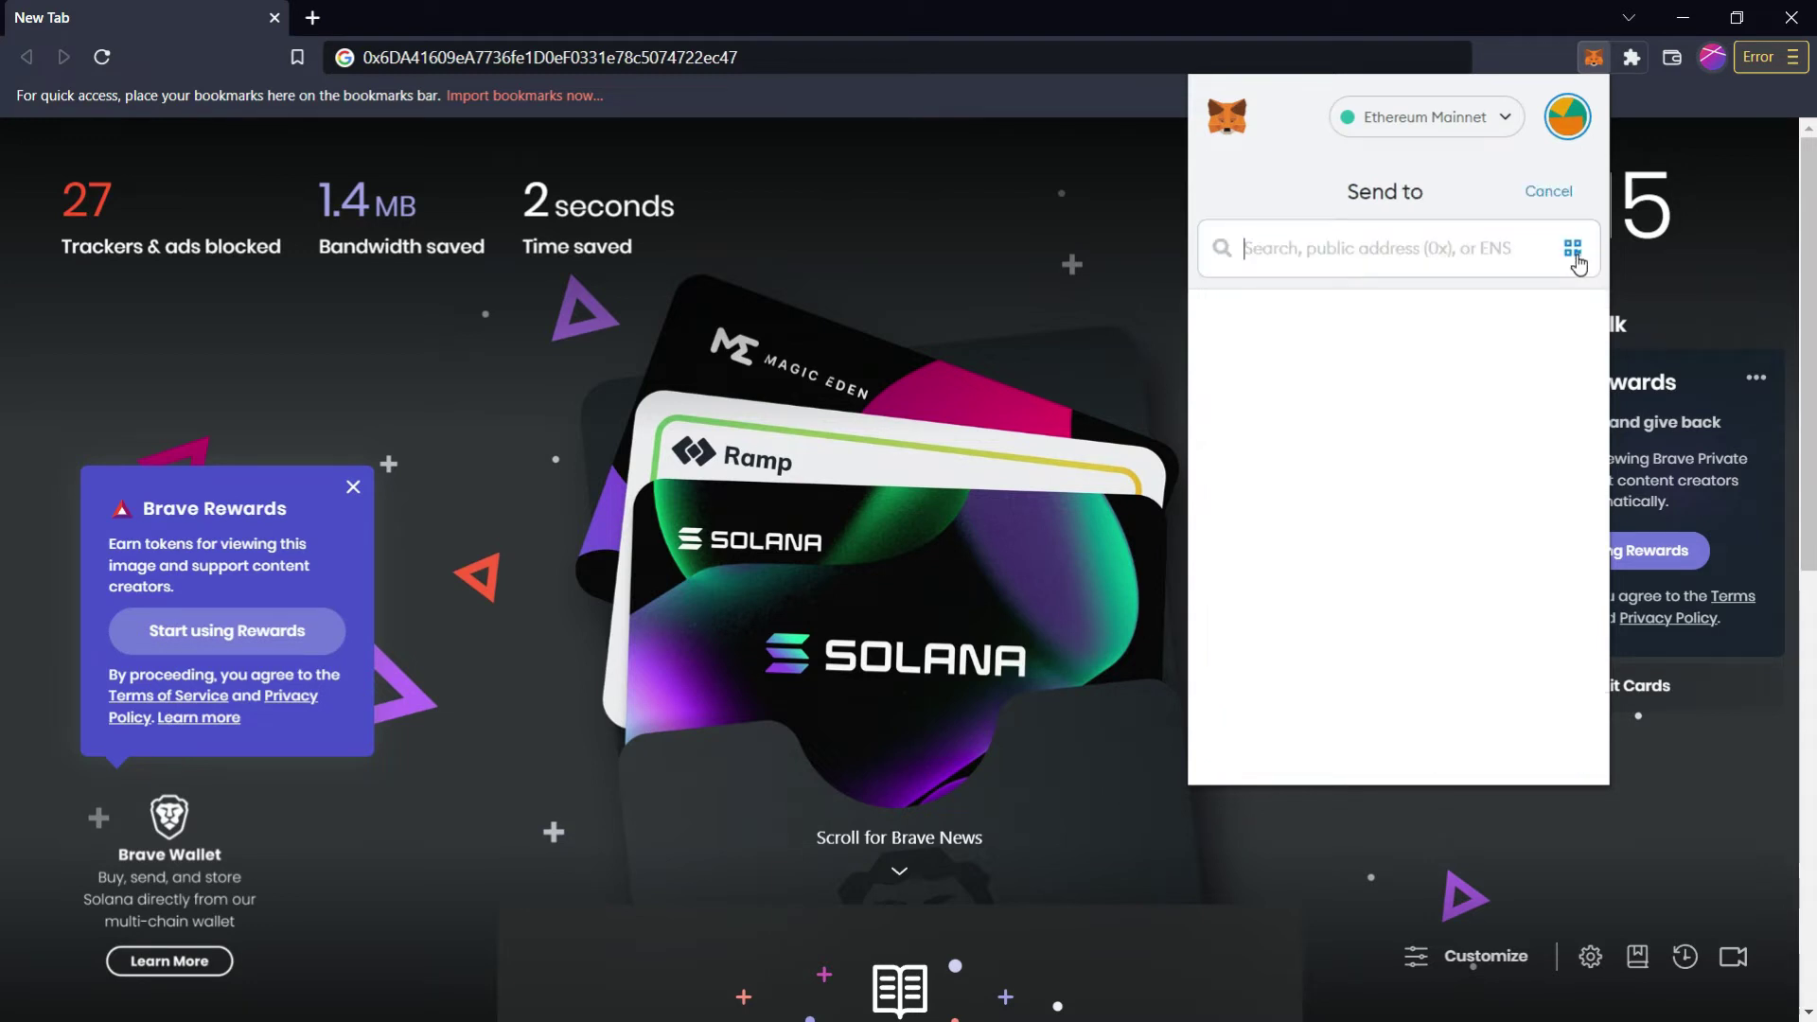
- Cancel the send, copy Account 1's address again, and check its 0 ETH balance
click(1548, 195)
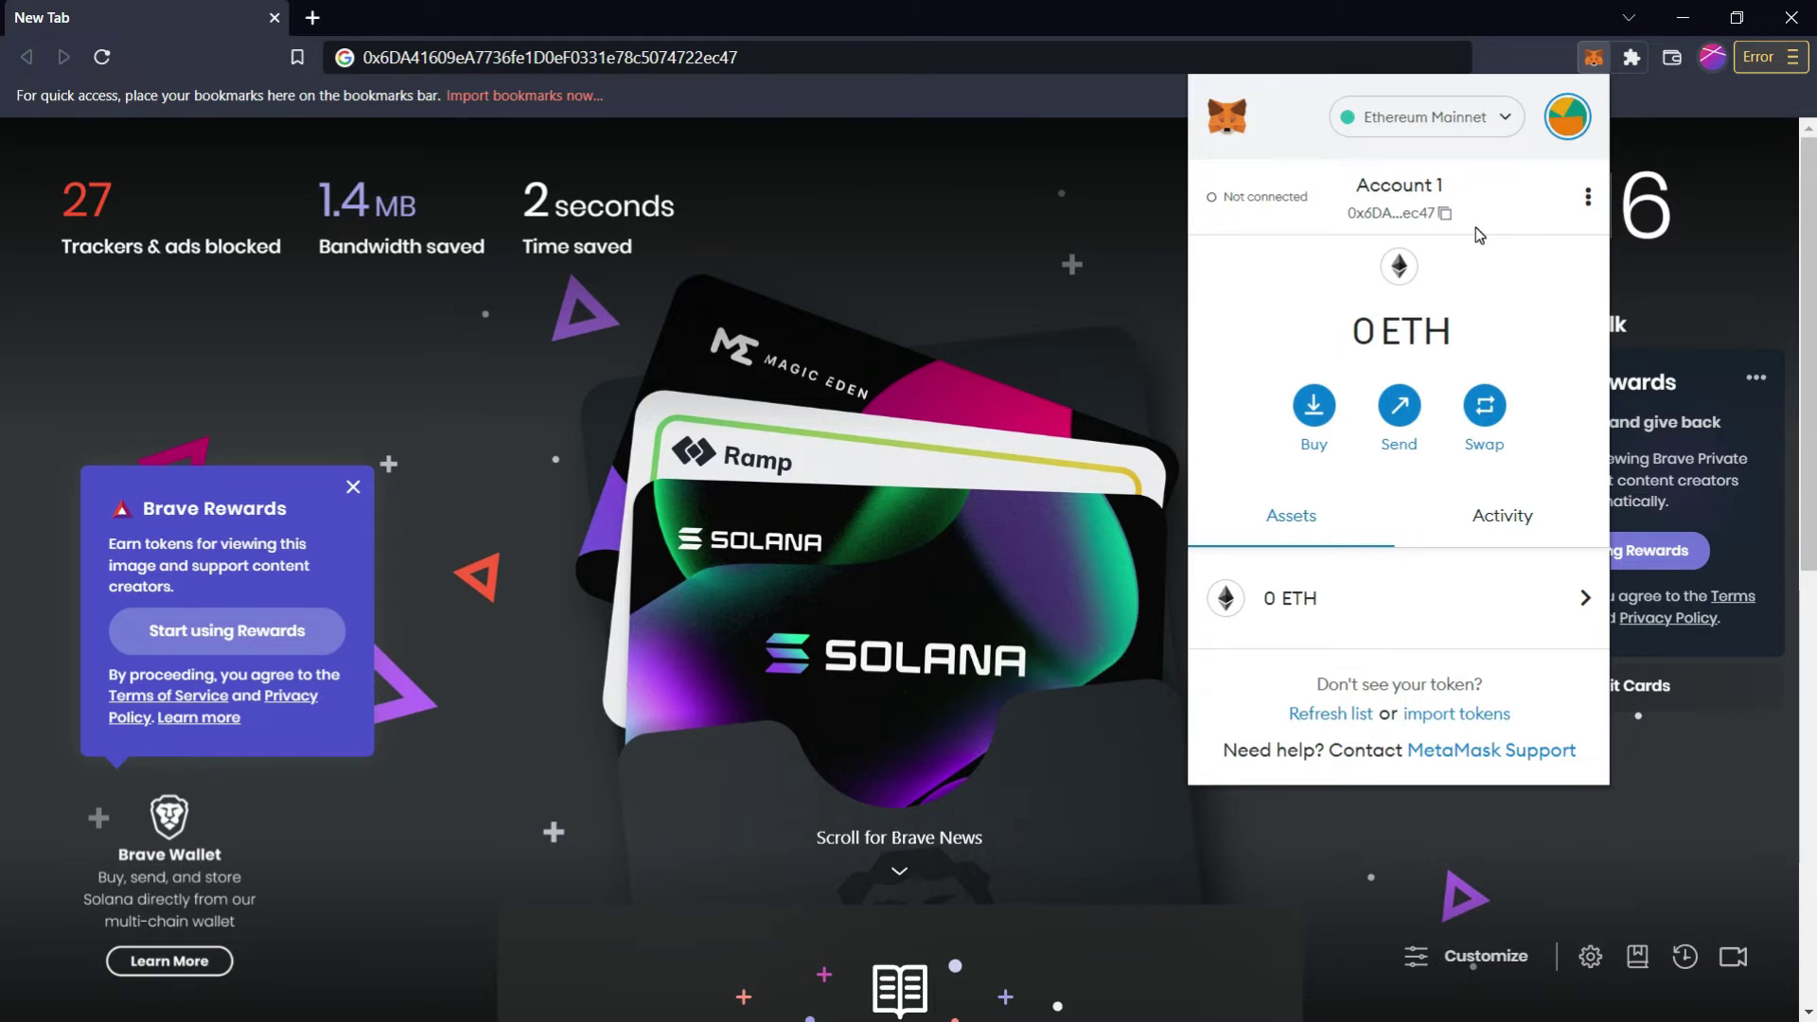
click(1396, 216)
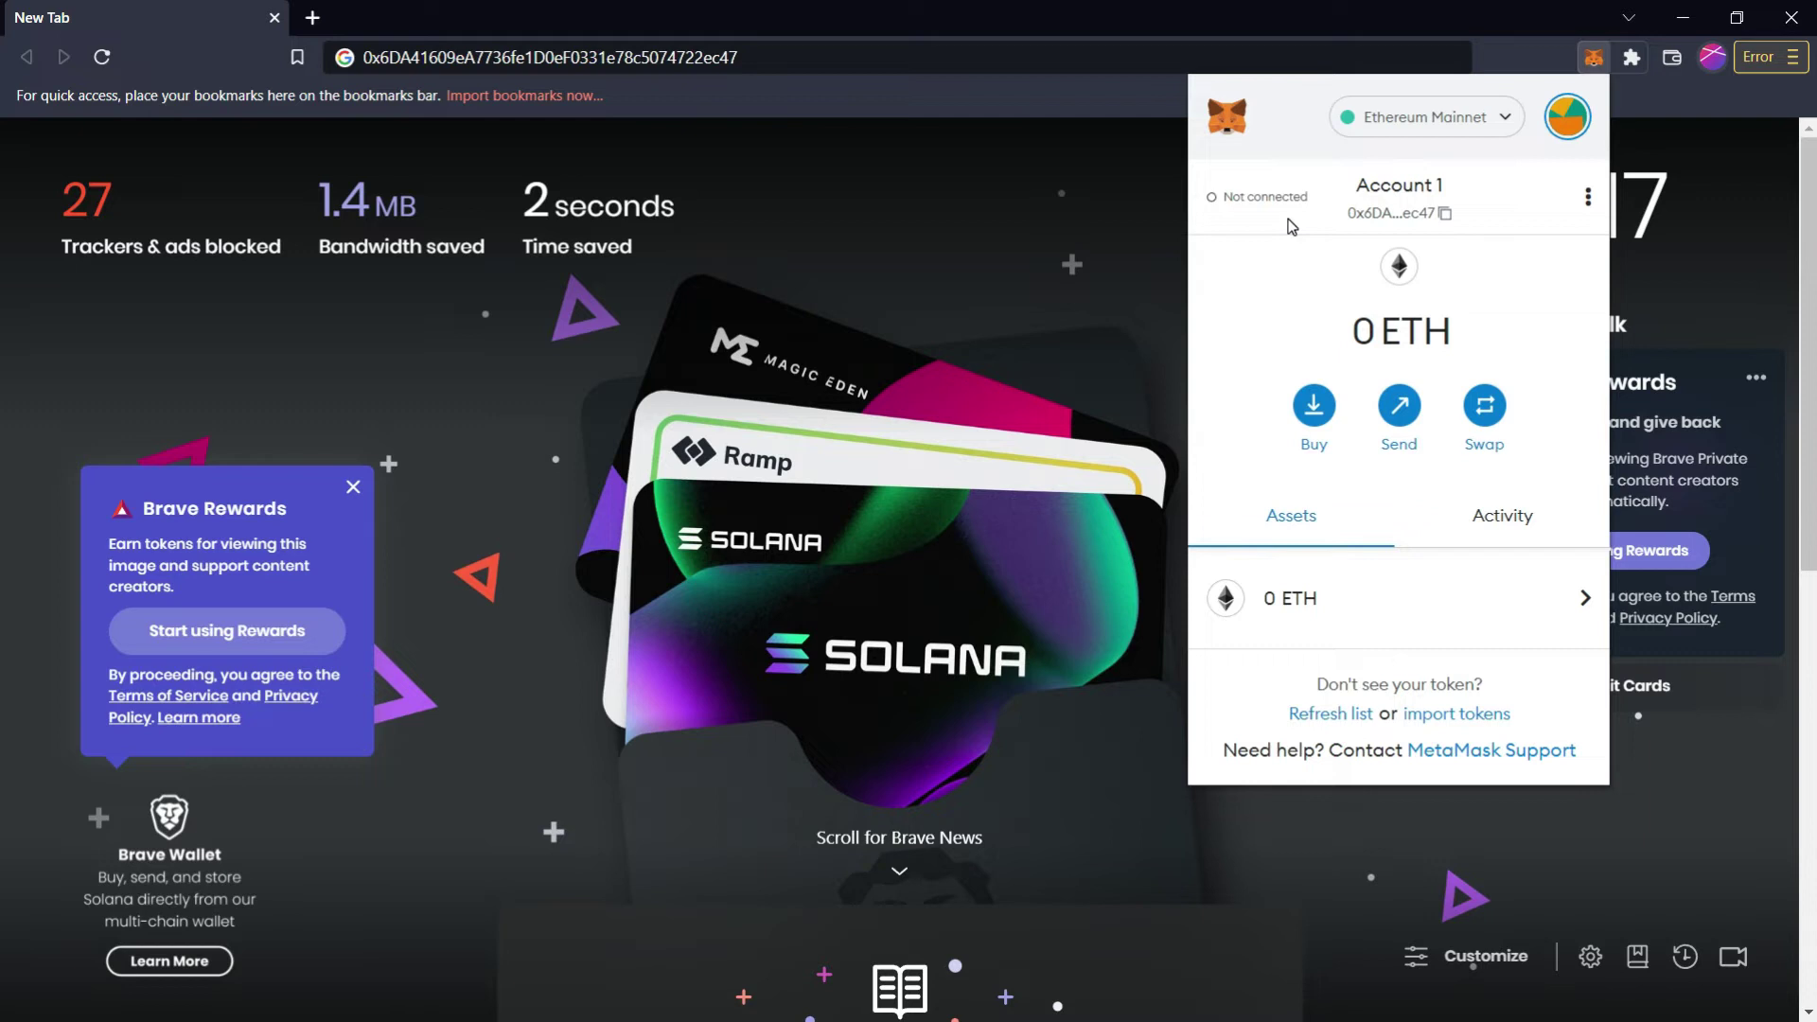
triple_click(1354, 331)
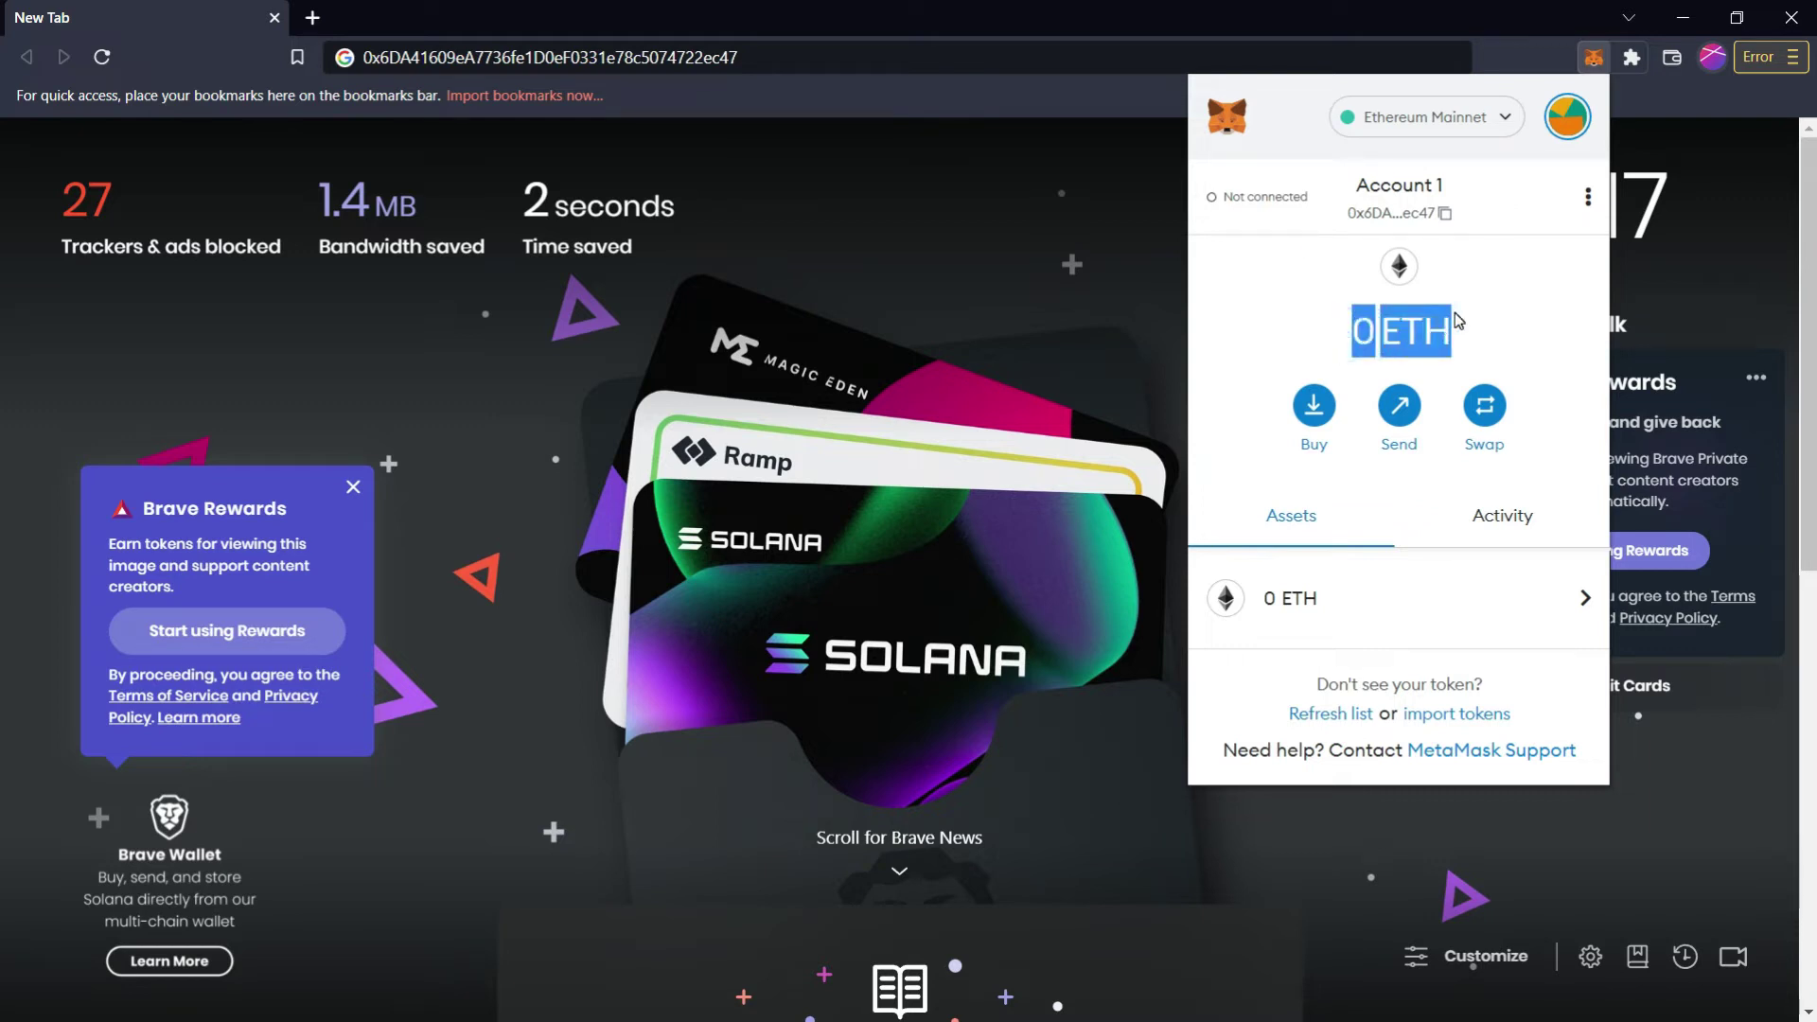
click(1489, 282)
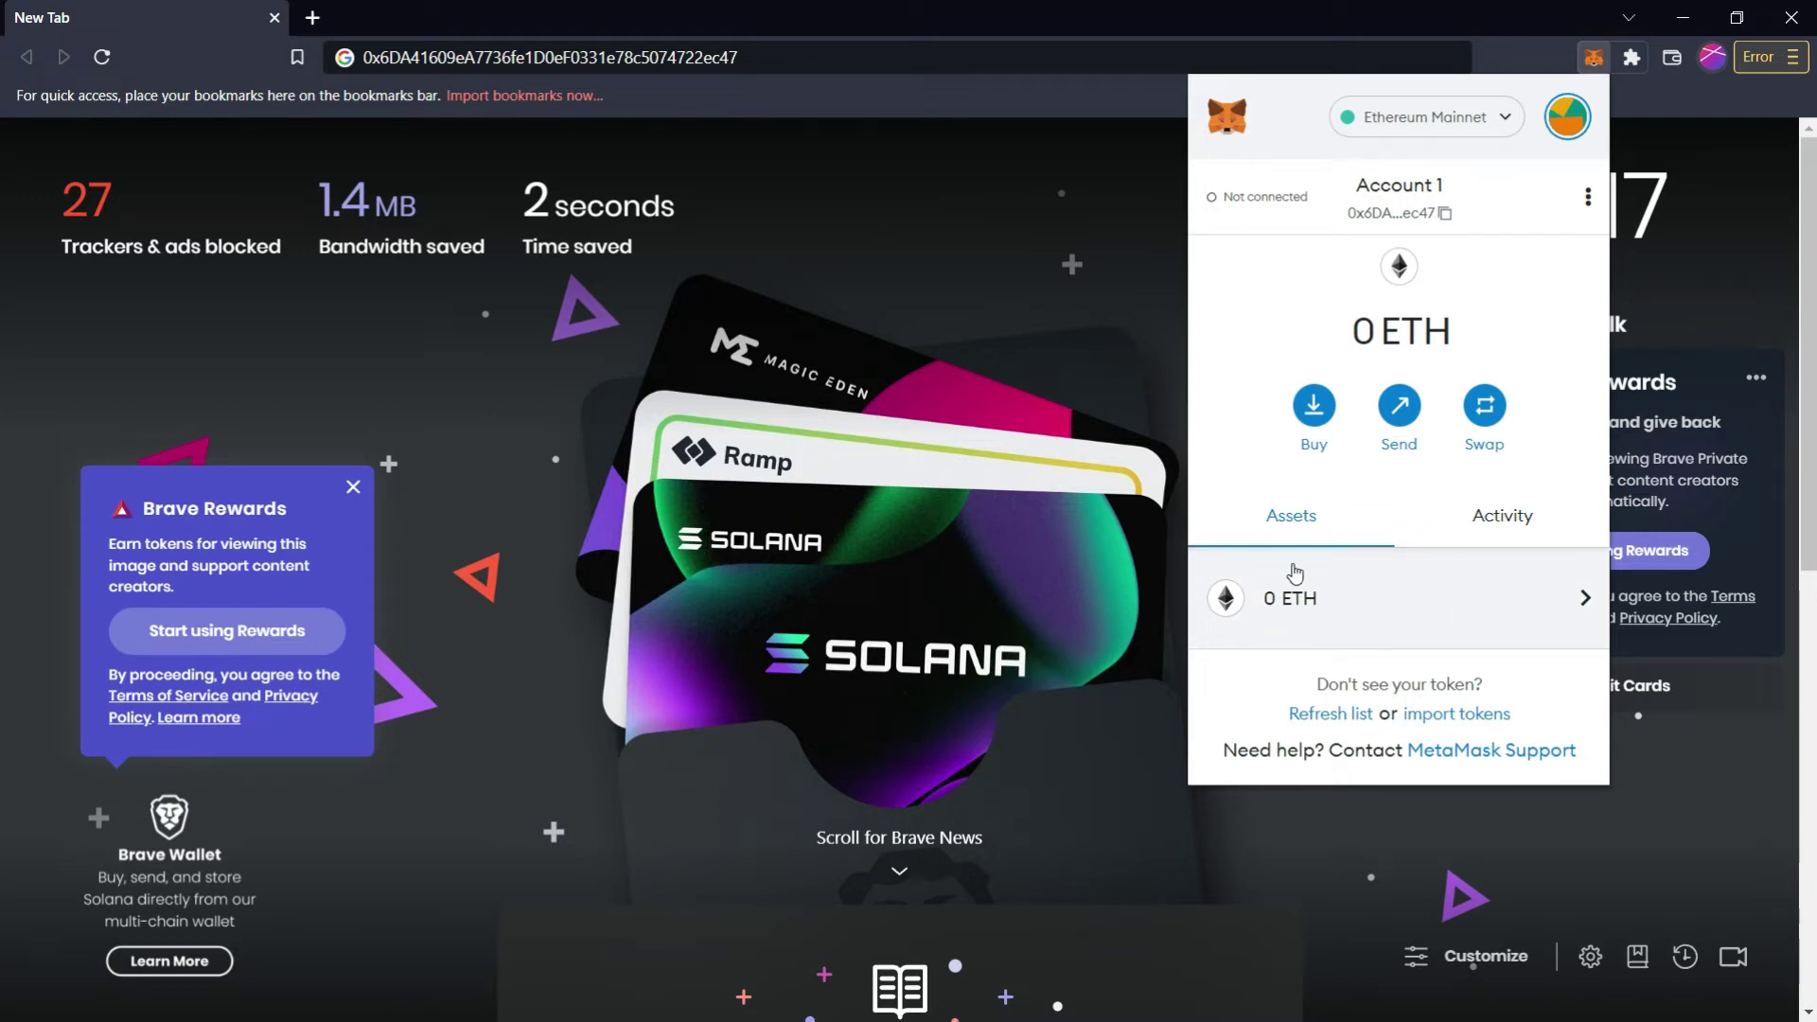
- Check that Account 1's Activity list shows no transactions, then bring up the account's three-dot menu
click(1423, 721)
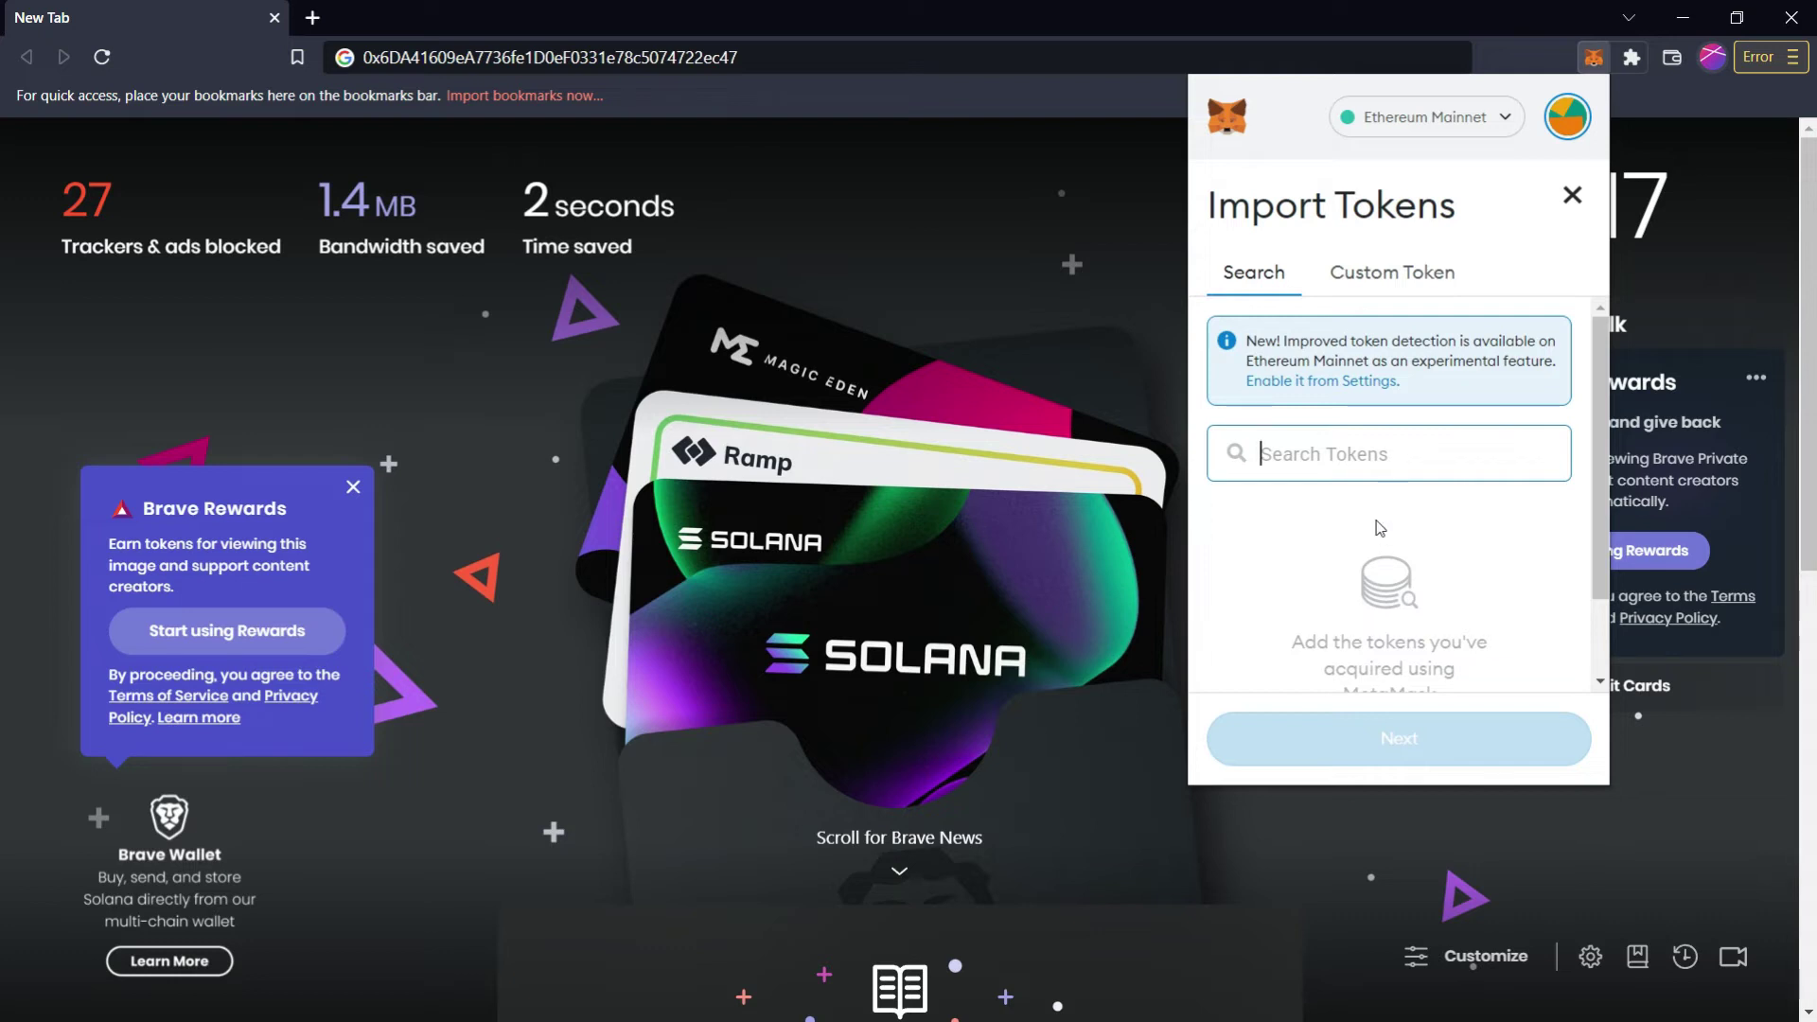
click(1572, 195)
click(1488, 536)
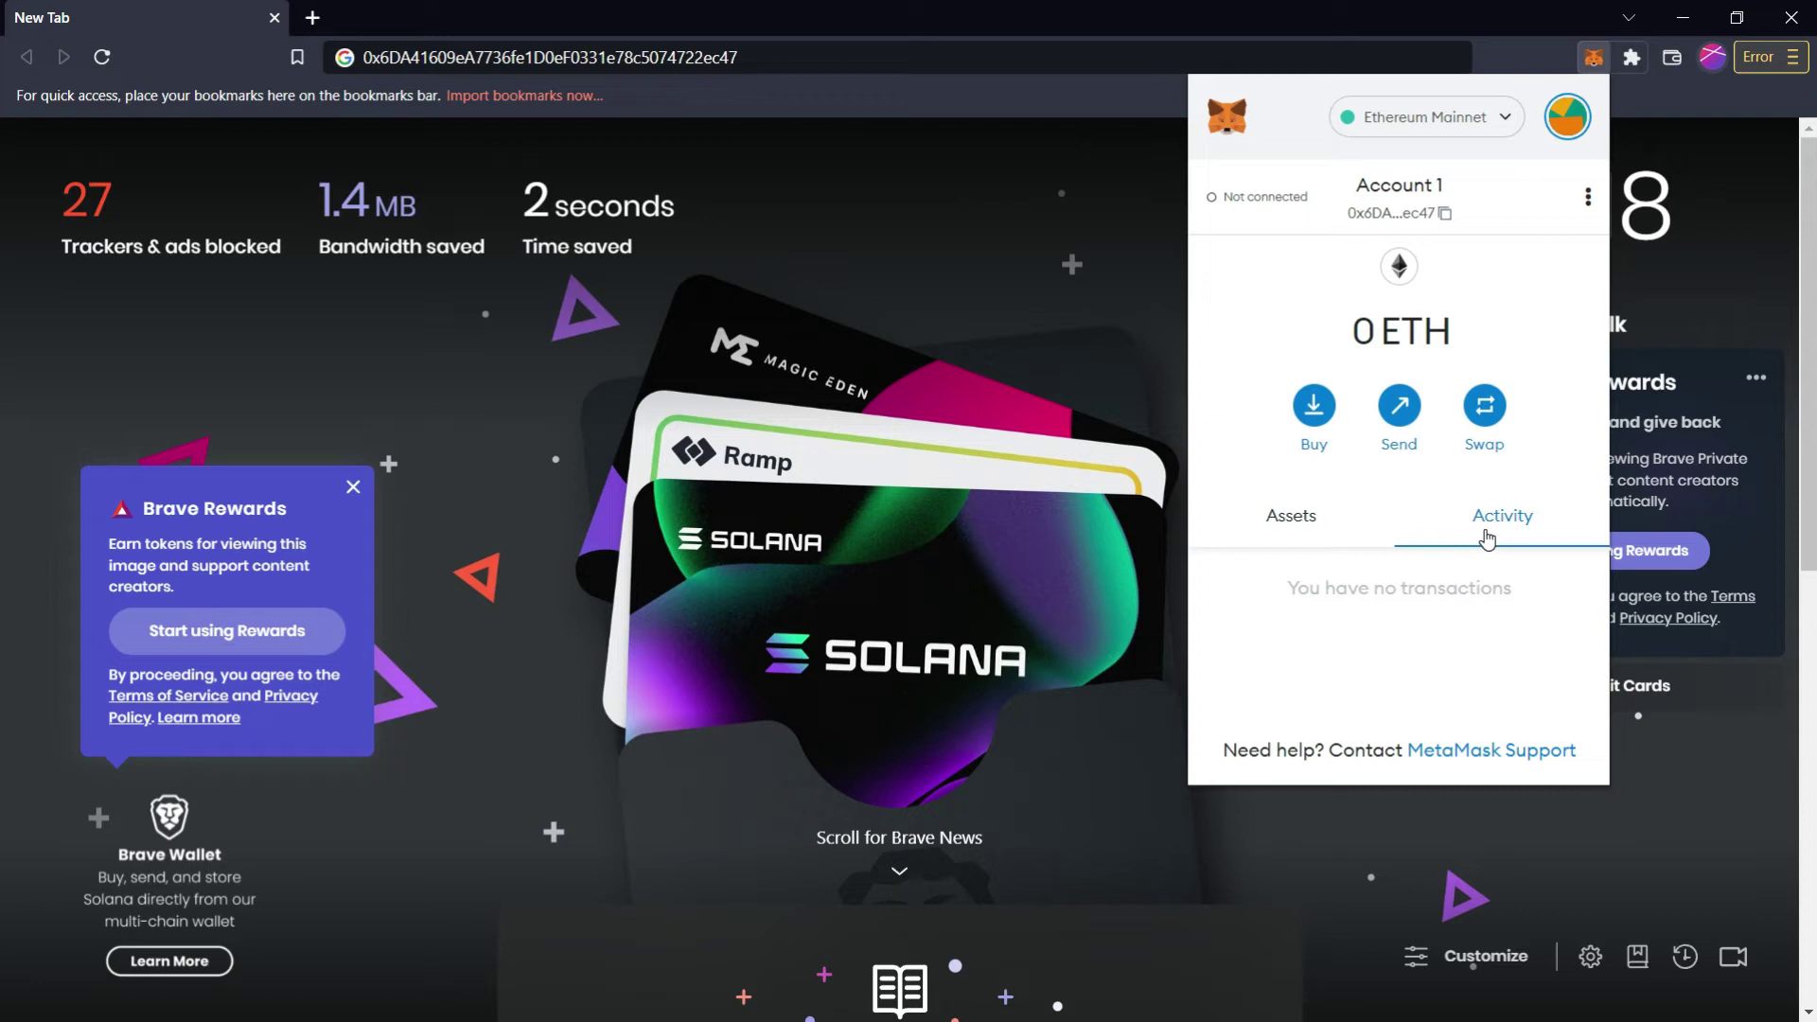
click(1588, 199)
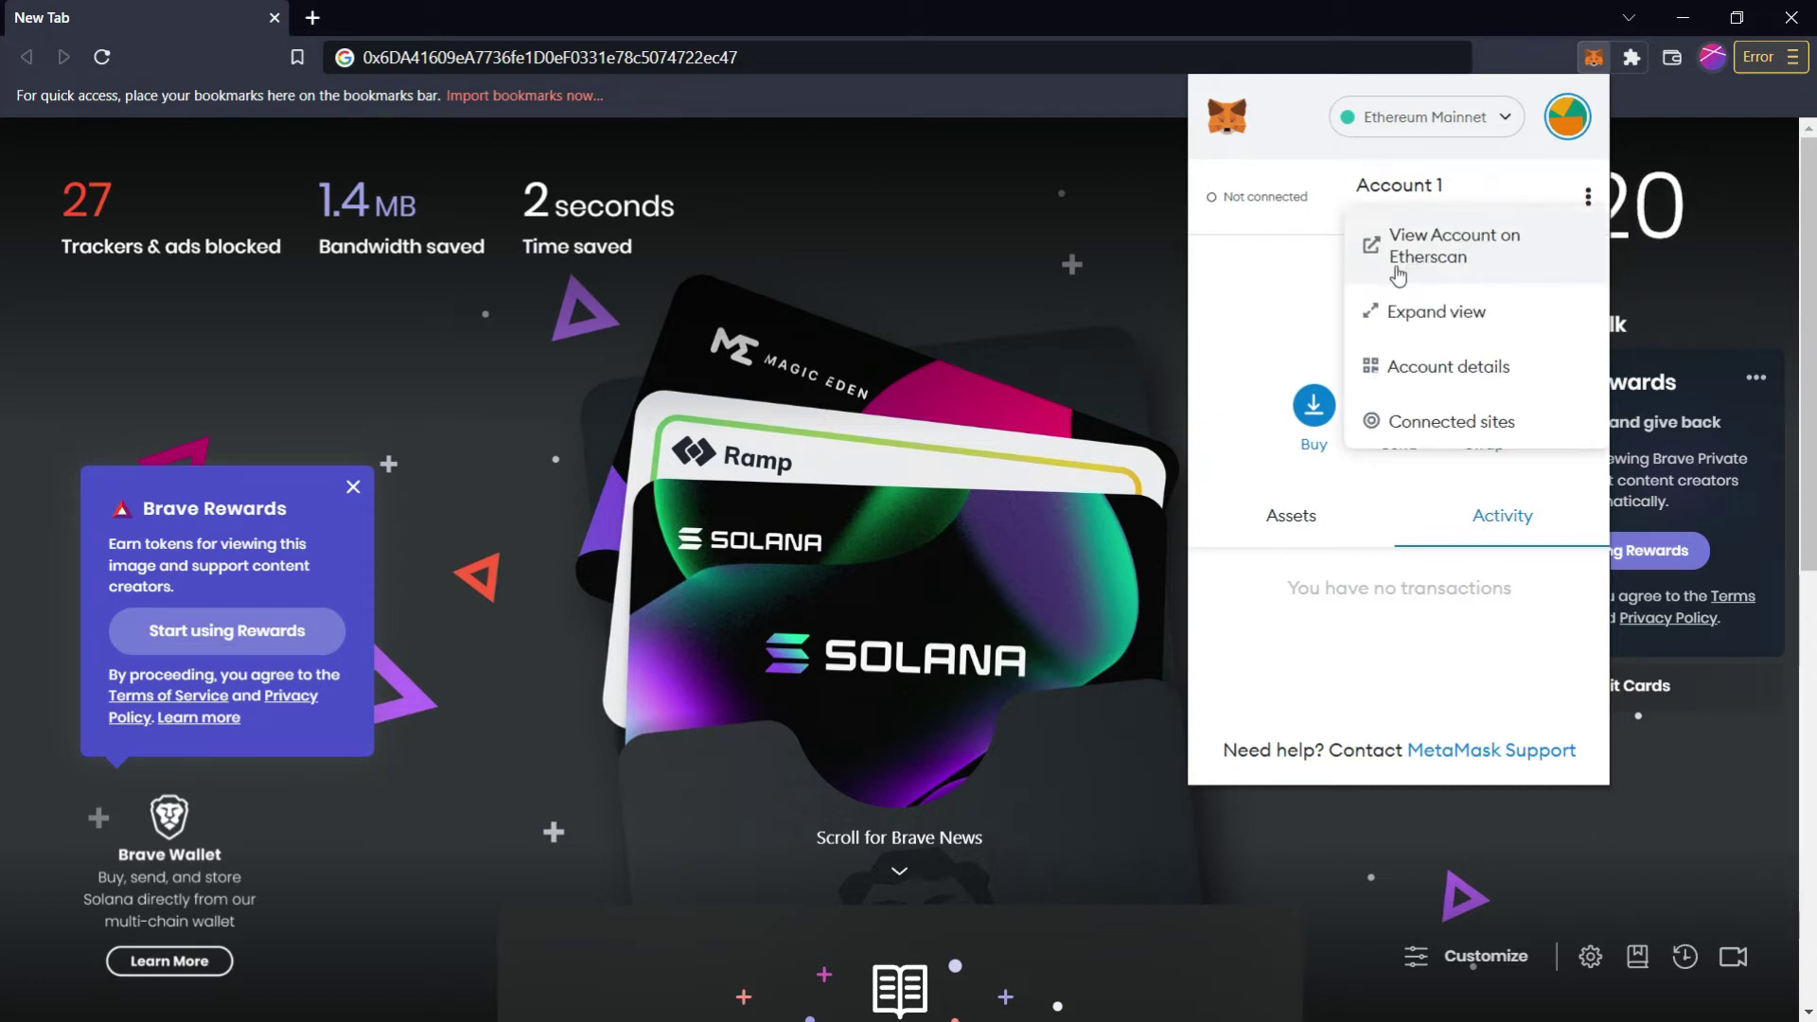
- Open the wallet in a full tab and copy Account 1's address from its account details
click(1422, 312)
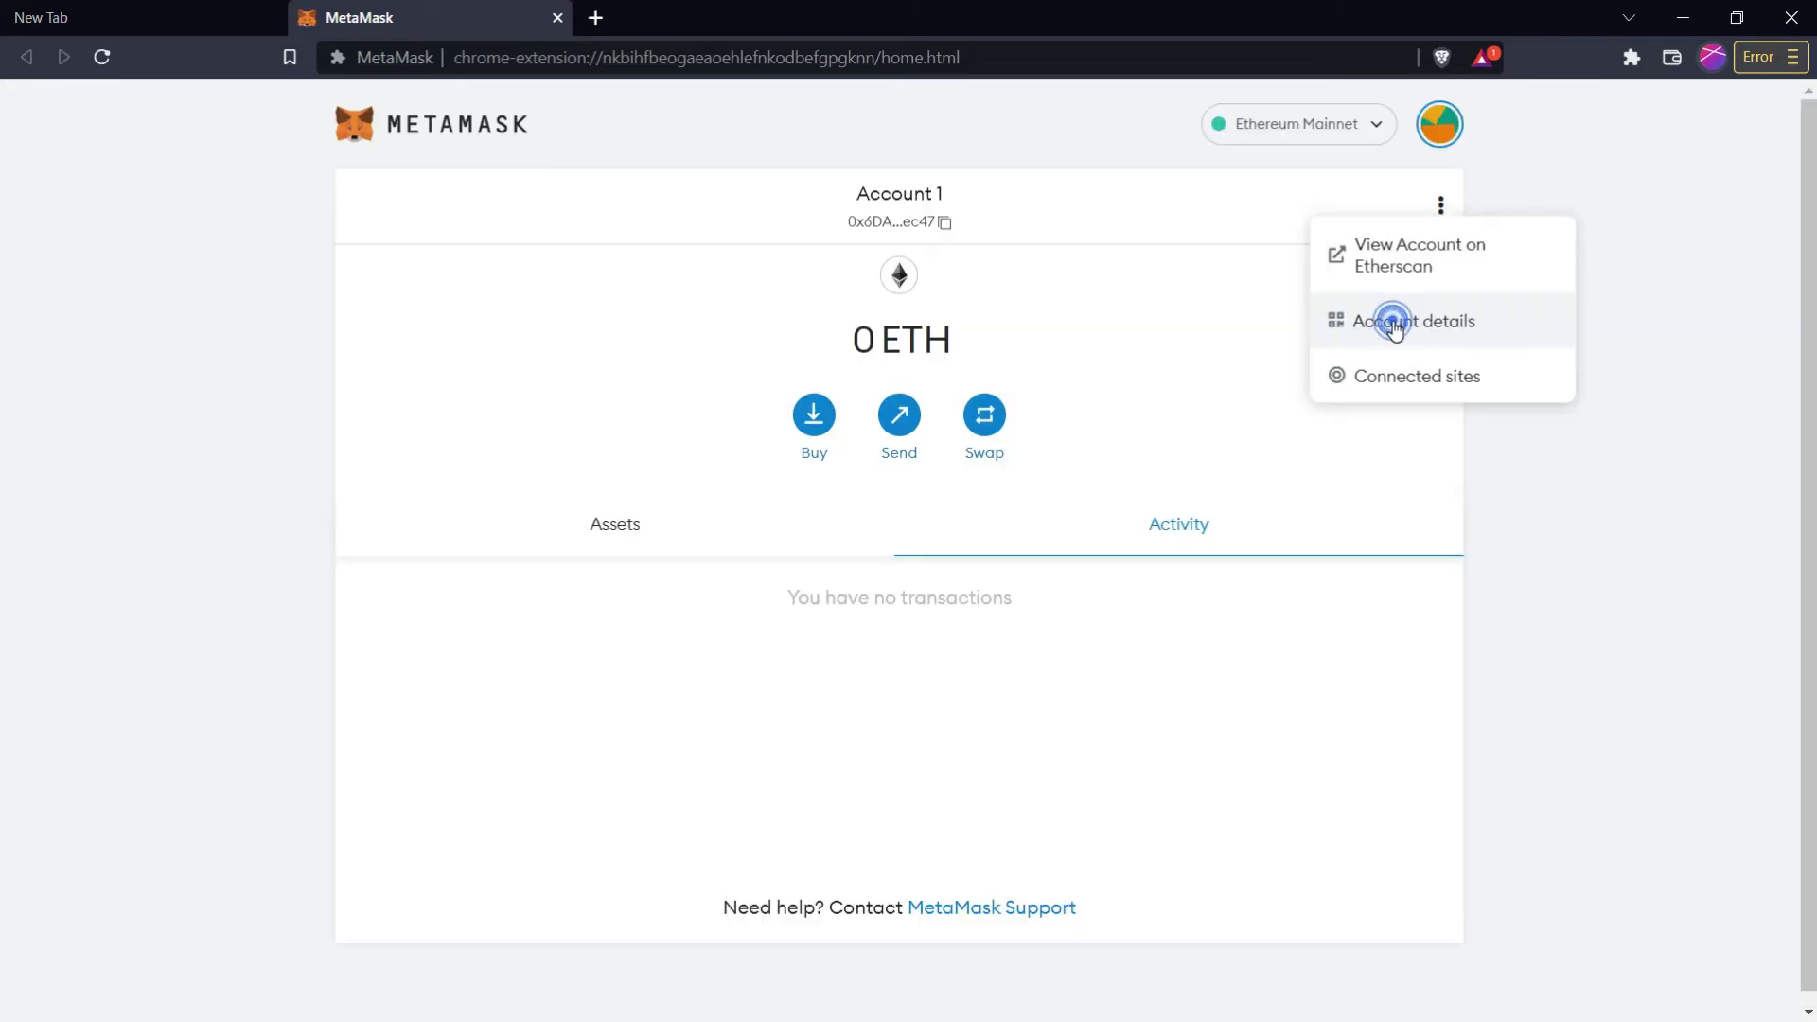
click(1391, 328)
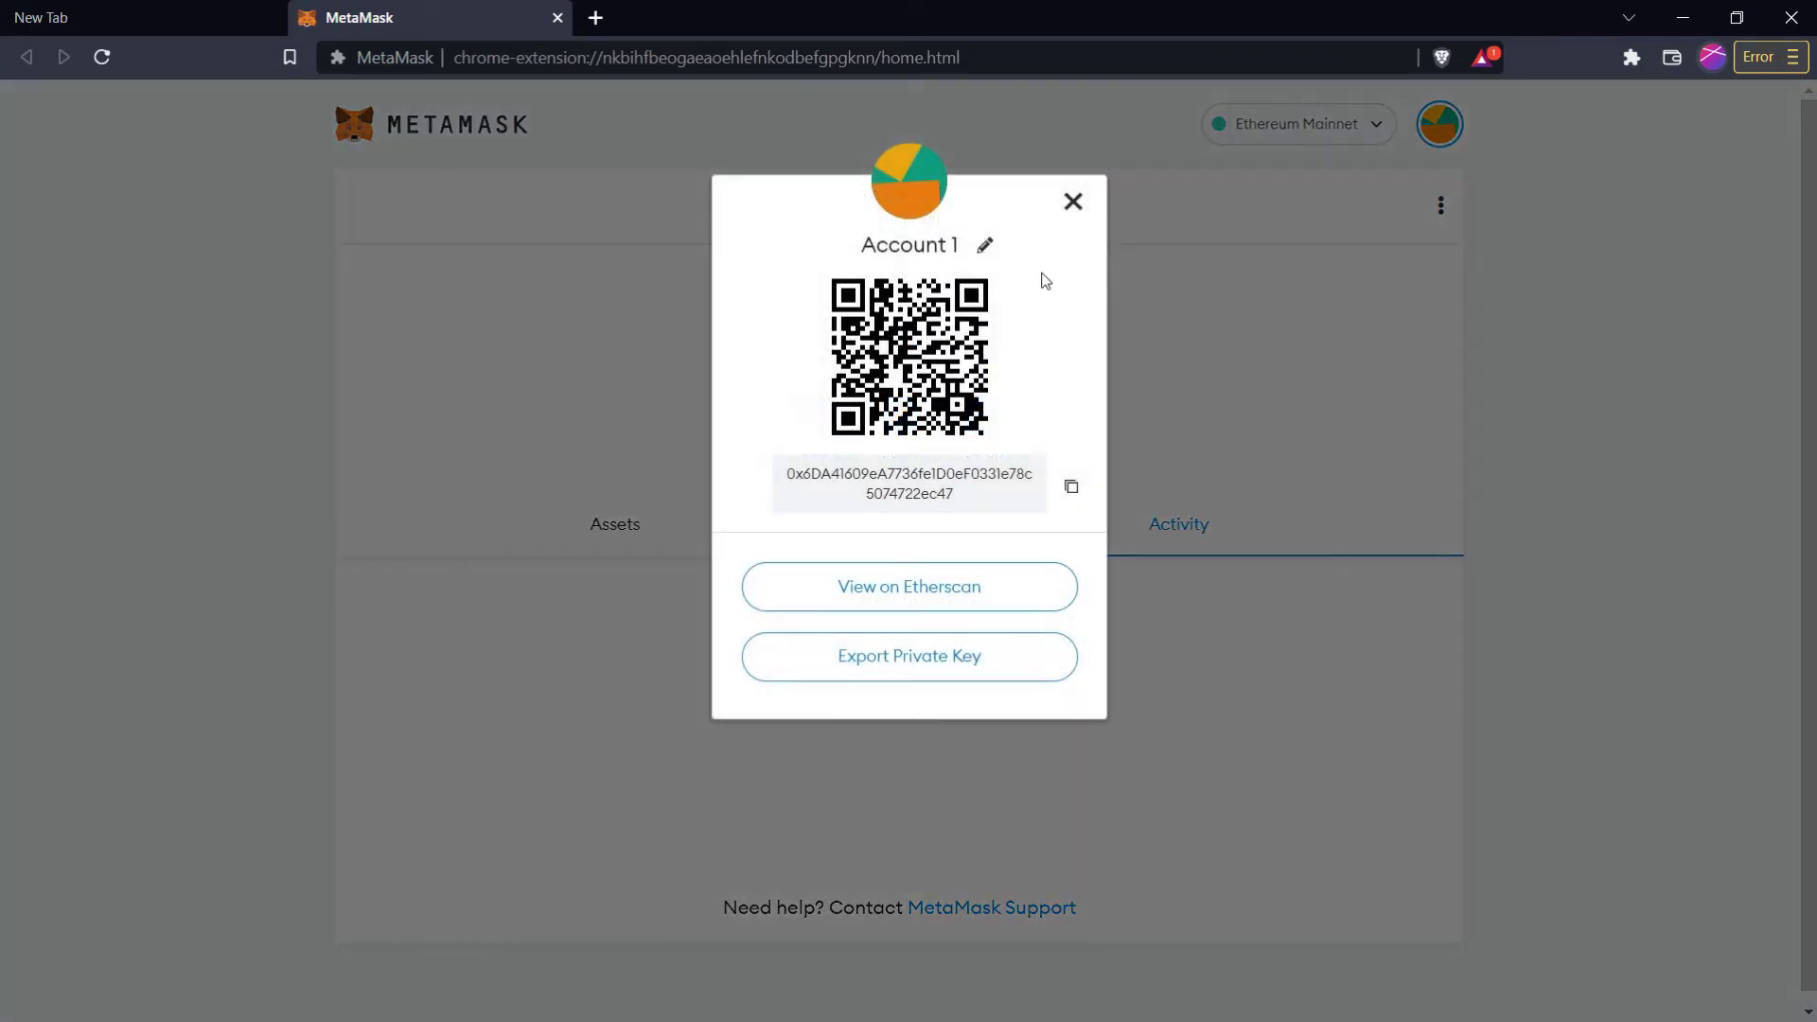
click(986, 245)
key(ctrl+a)
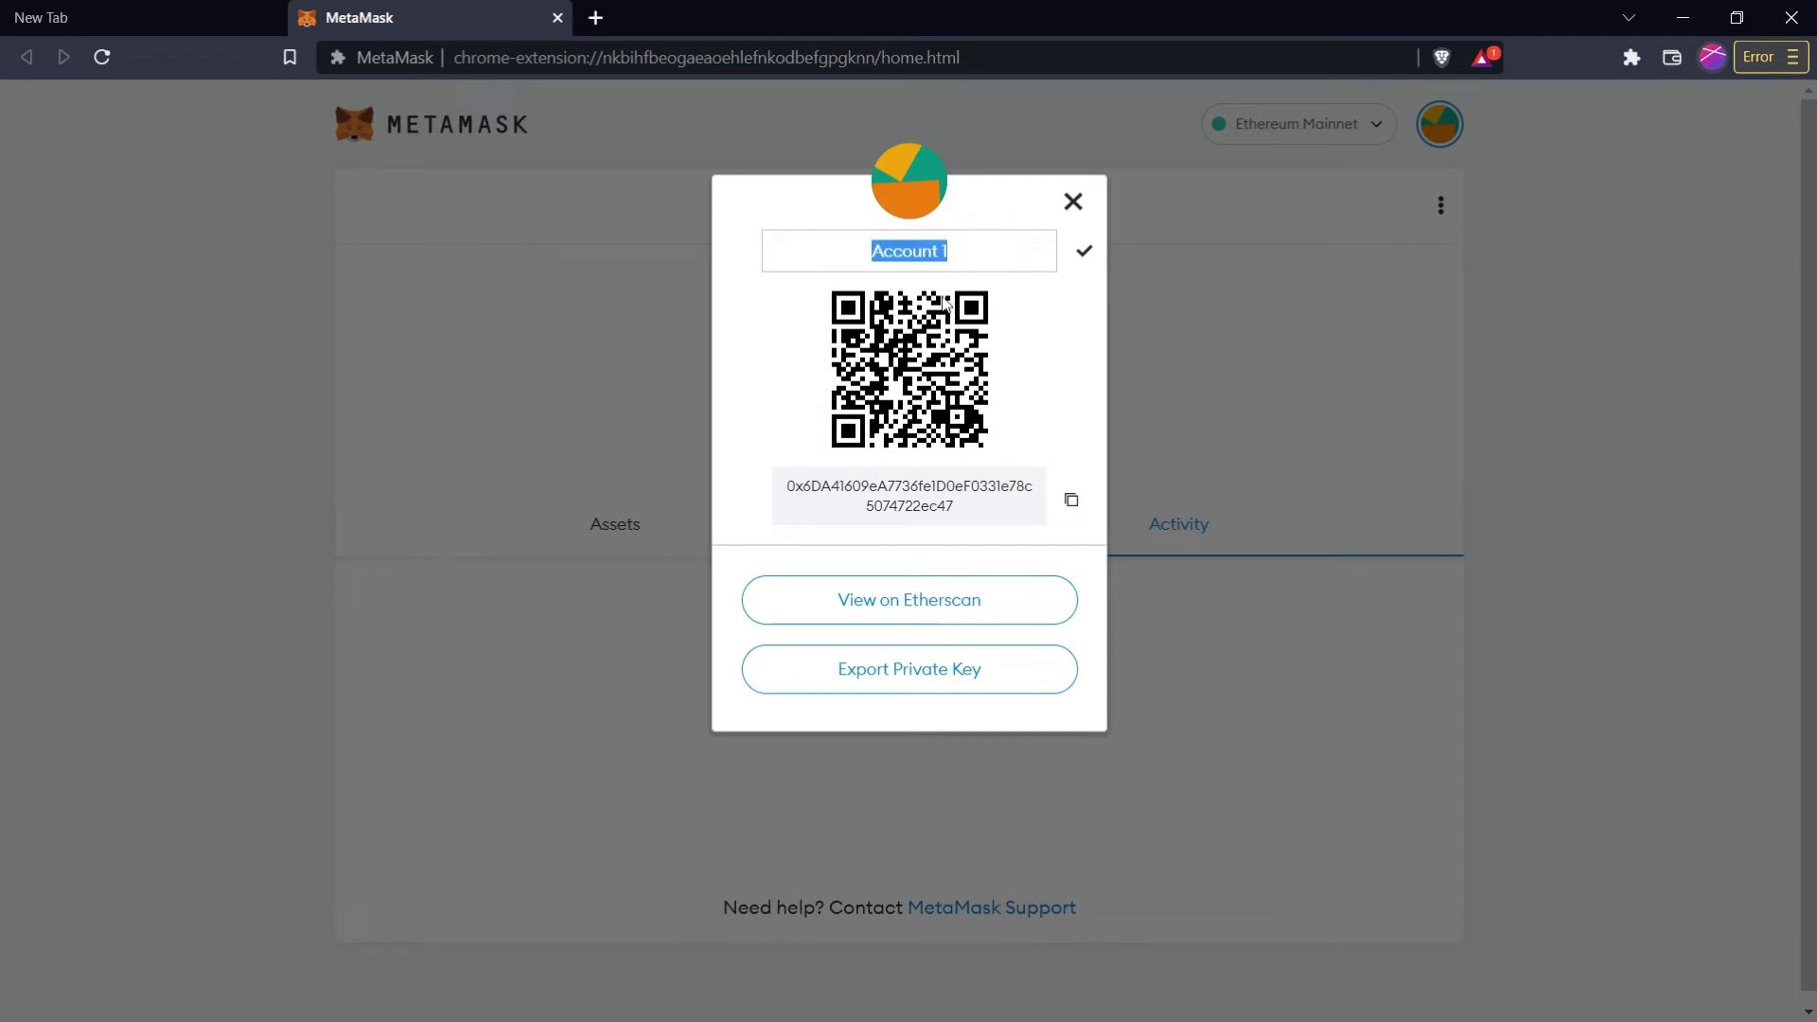
click(858, 369)
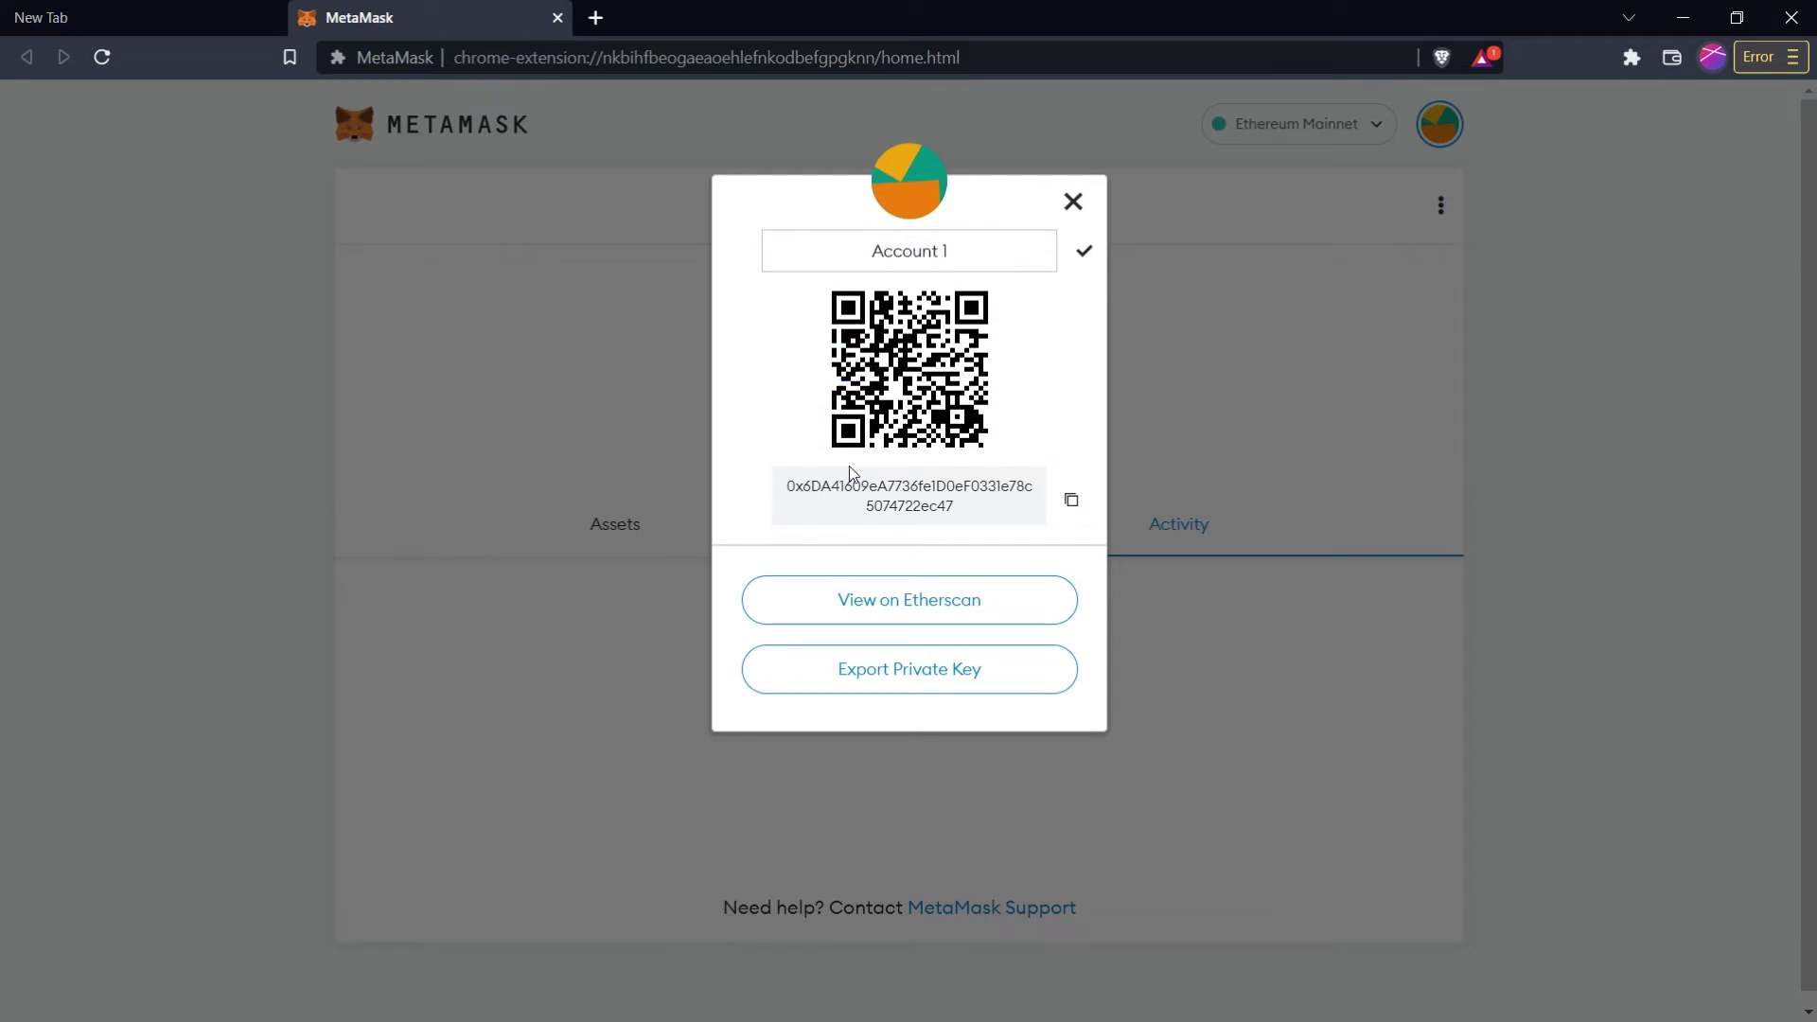
click(814, 499)
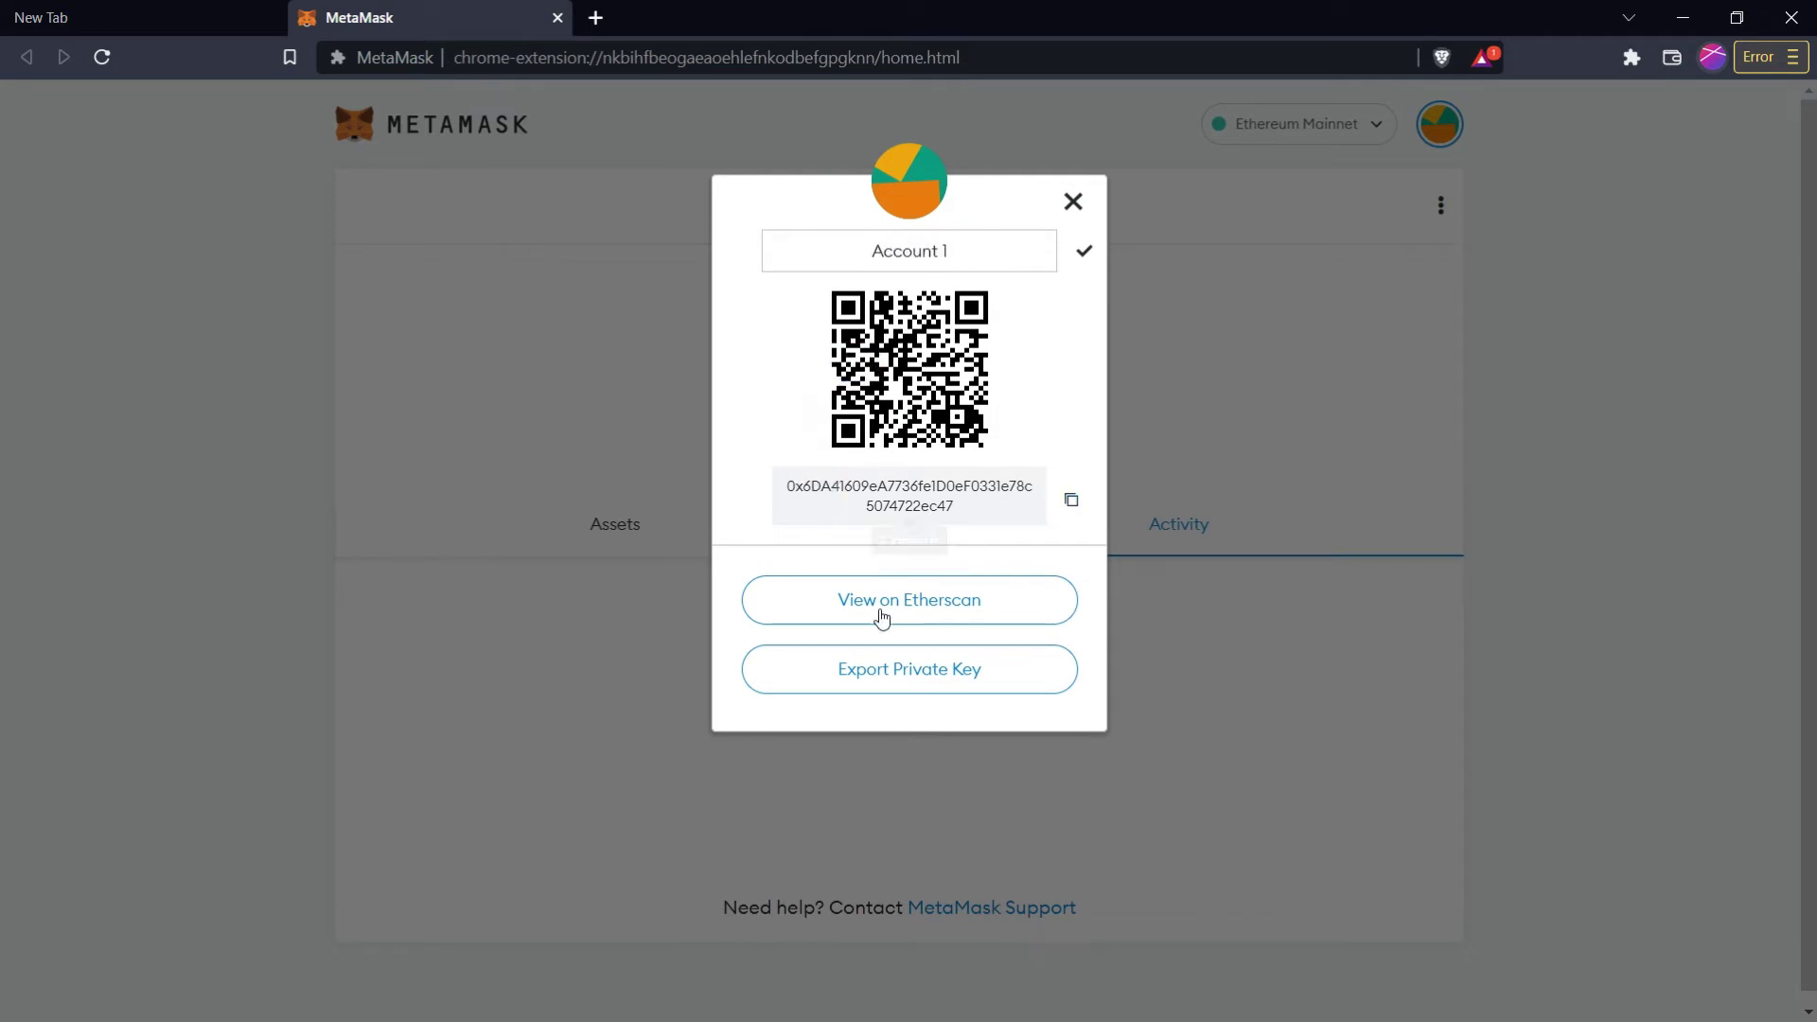
- Export Account 1's private key with the wallet password, copy it, then close the dialog
click(937, 682)
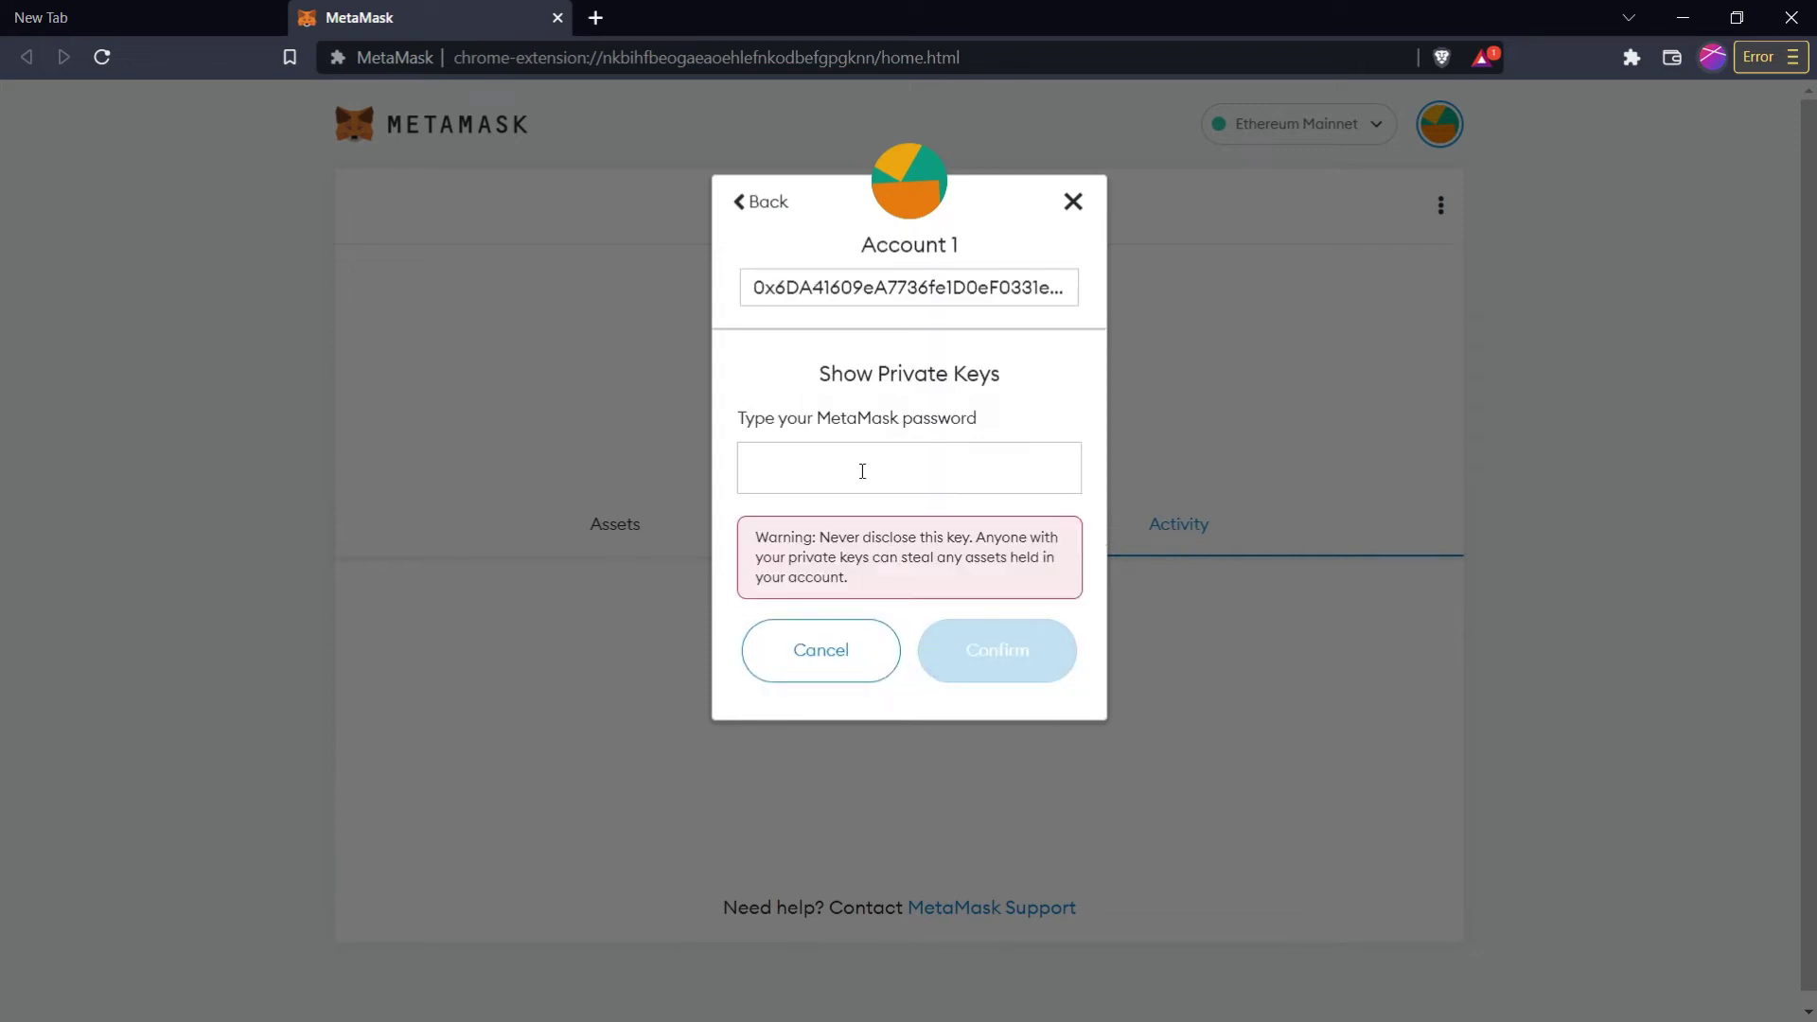
click(860, 471)
text(********)
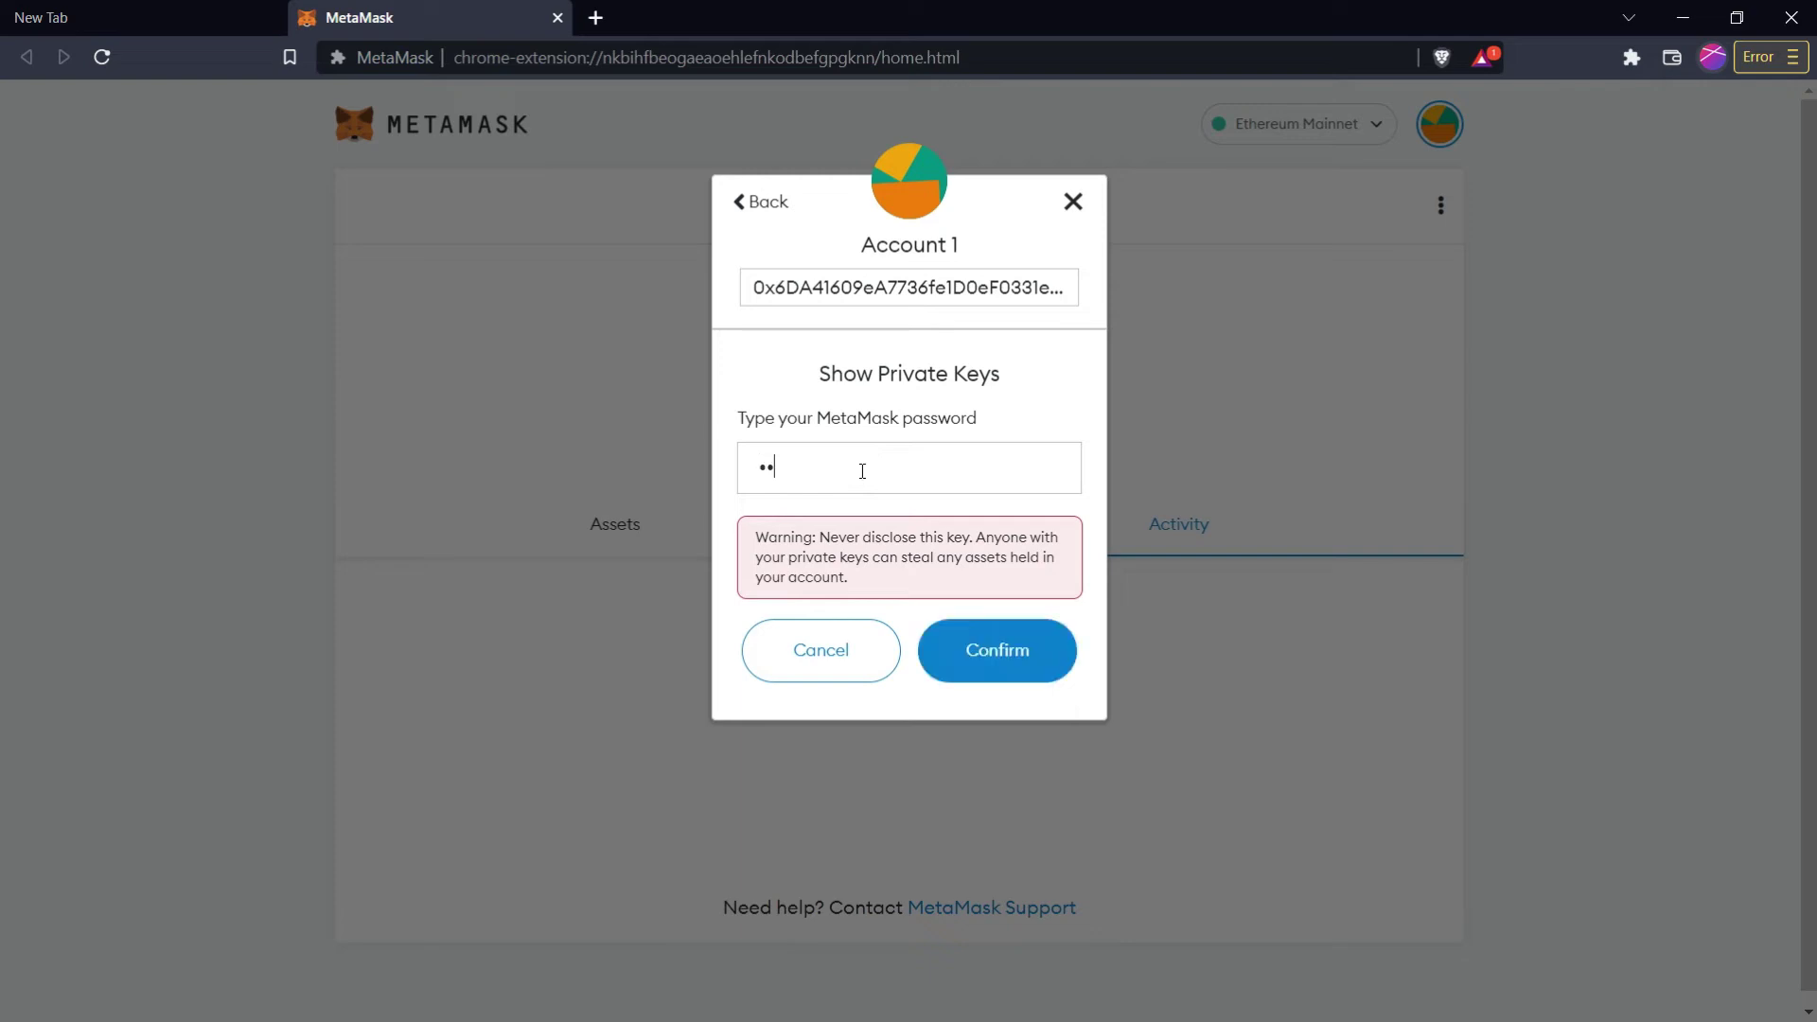
click(982, 644)
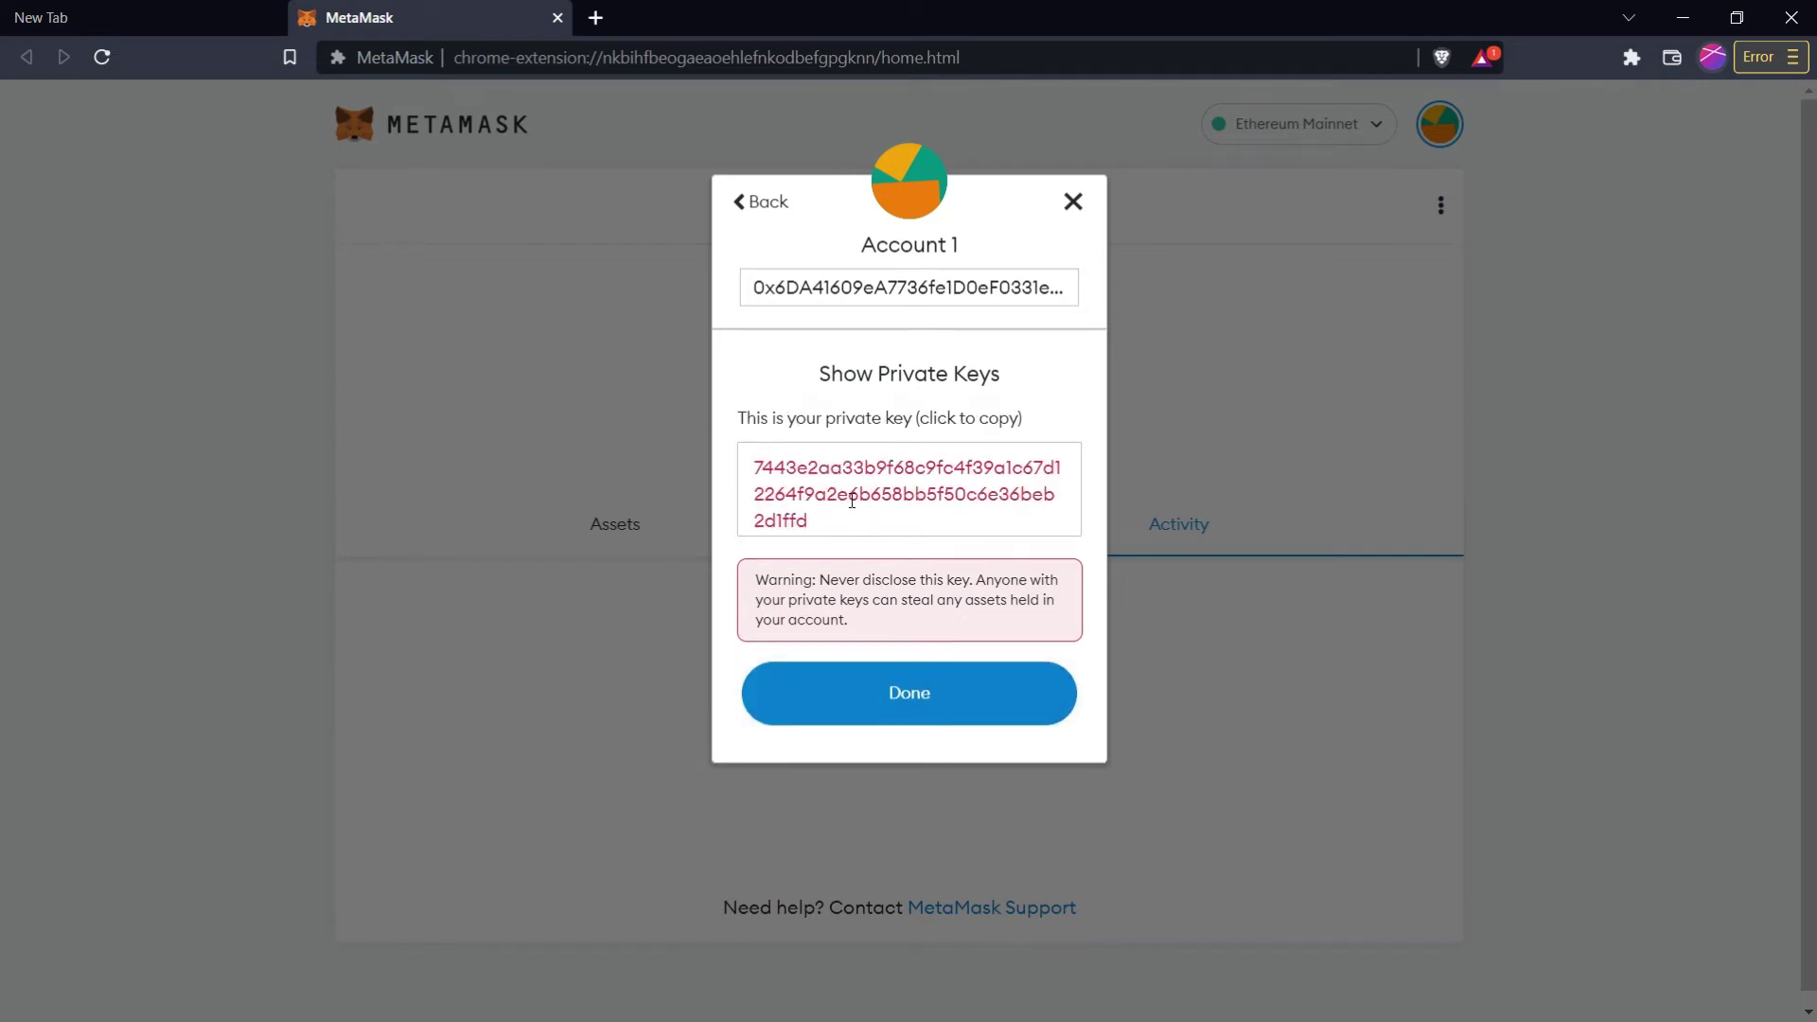
click(852, 500)
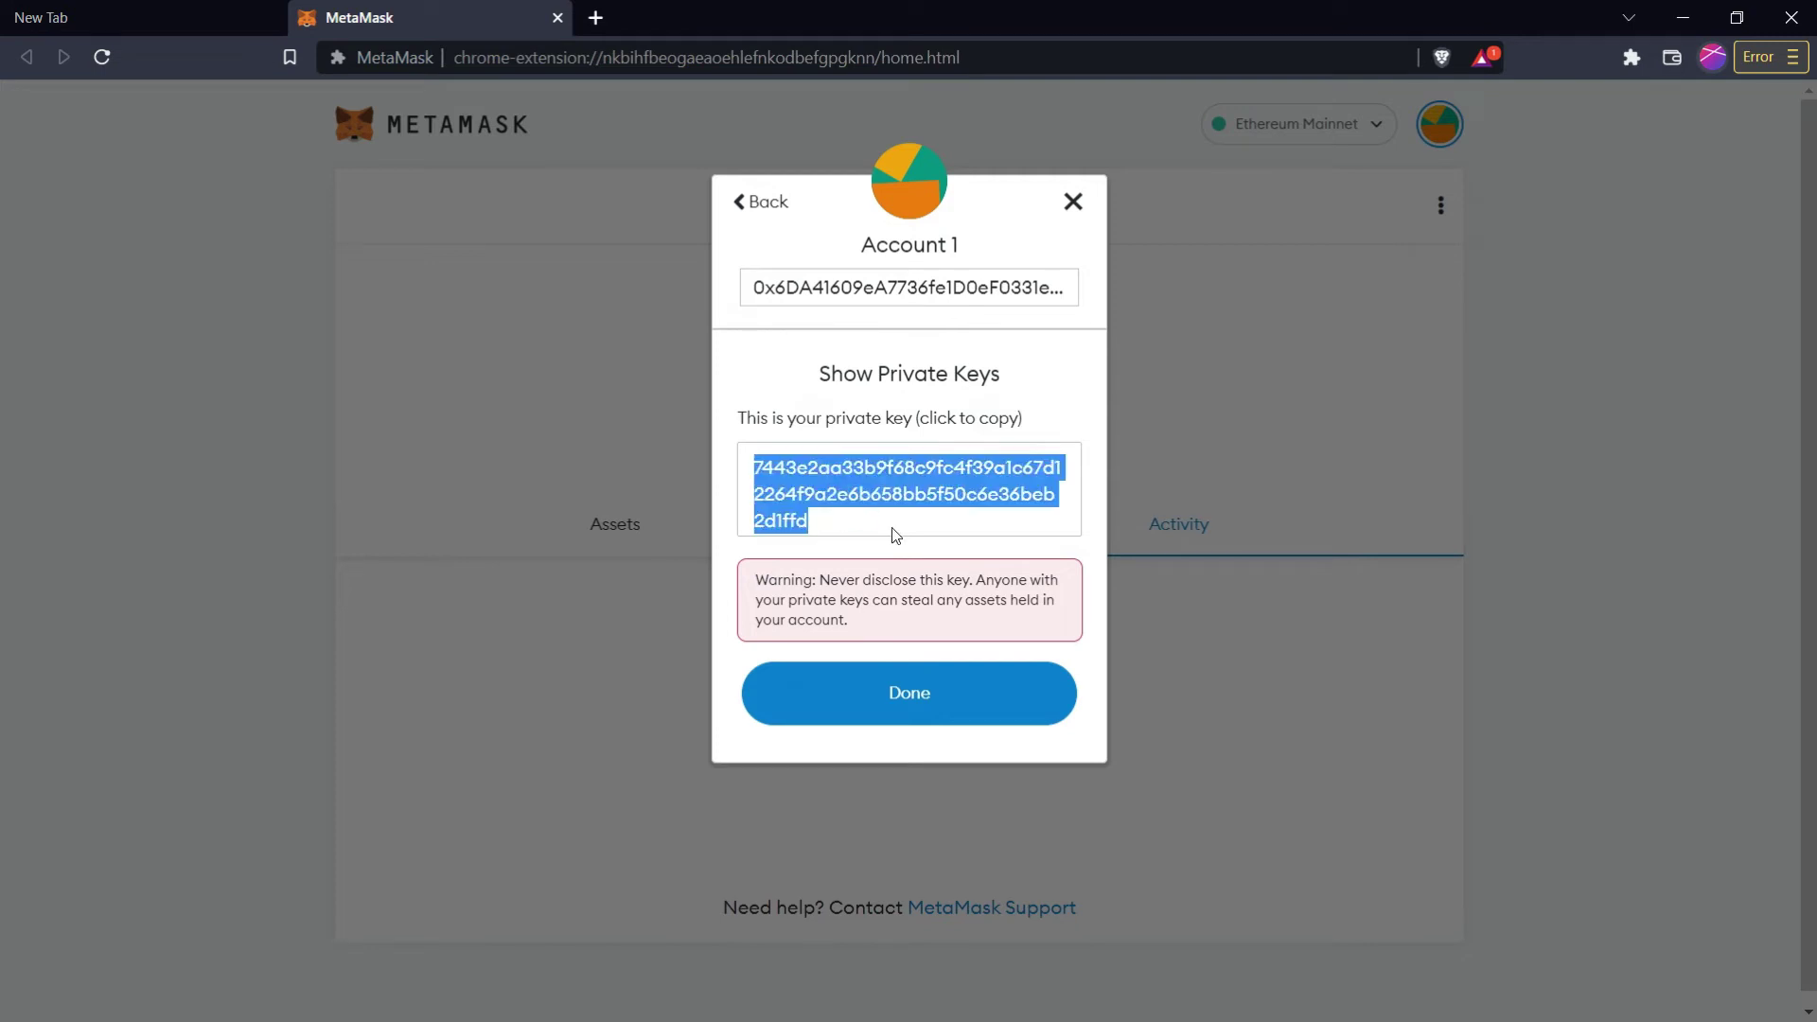
double_click(898, 372)
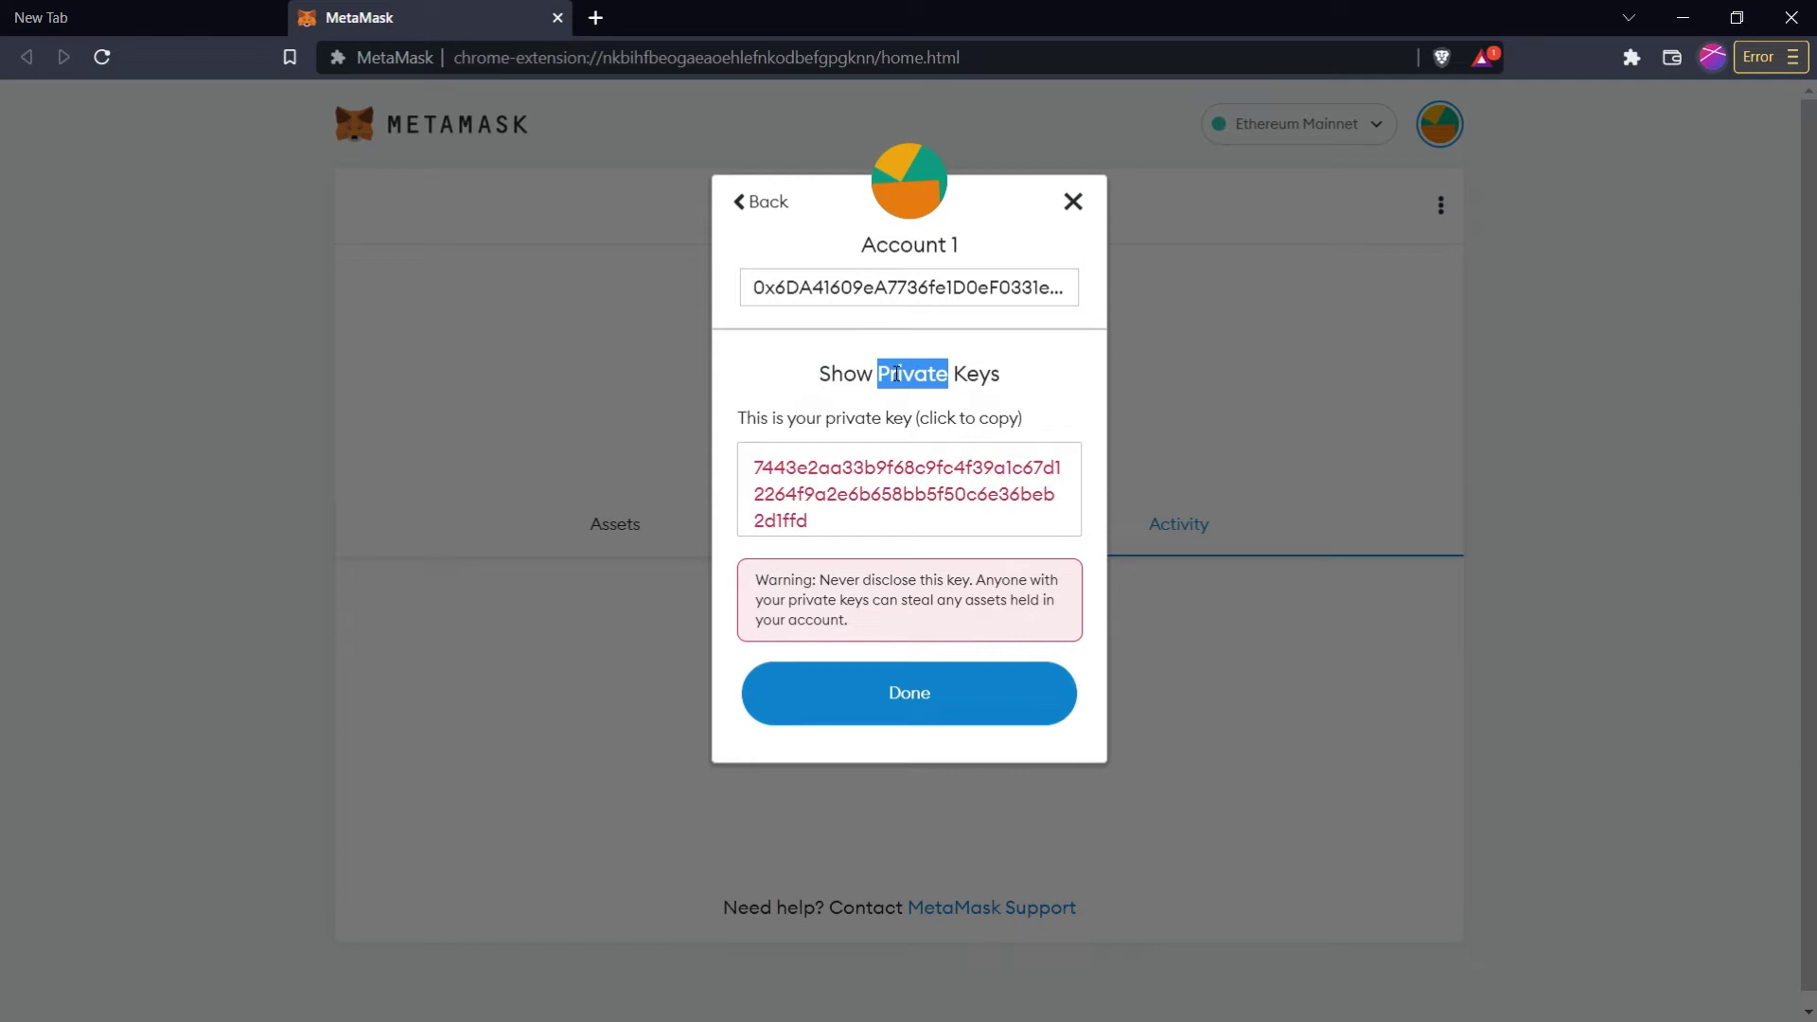
key(Escape)
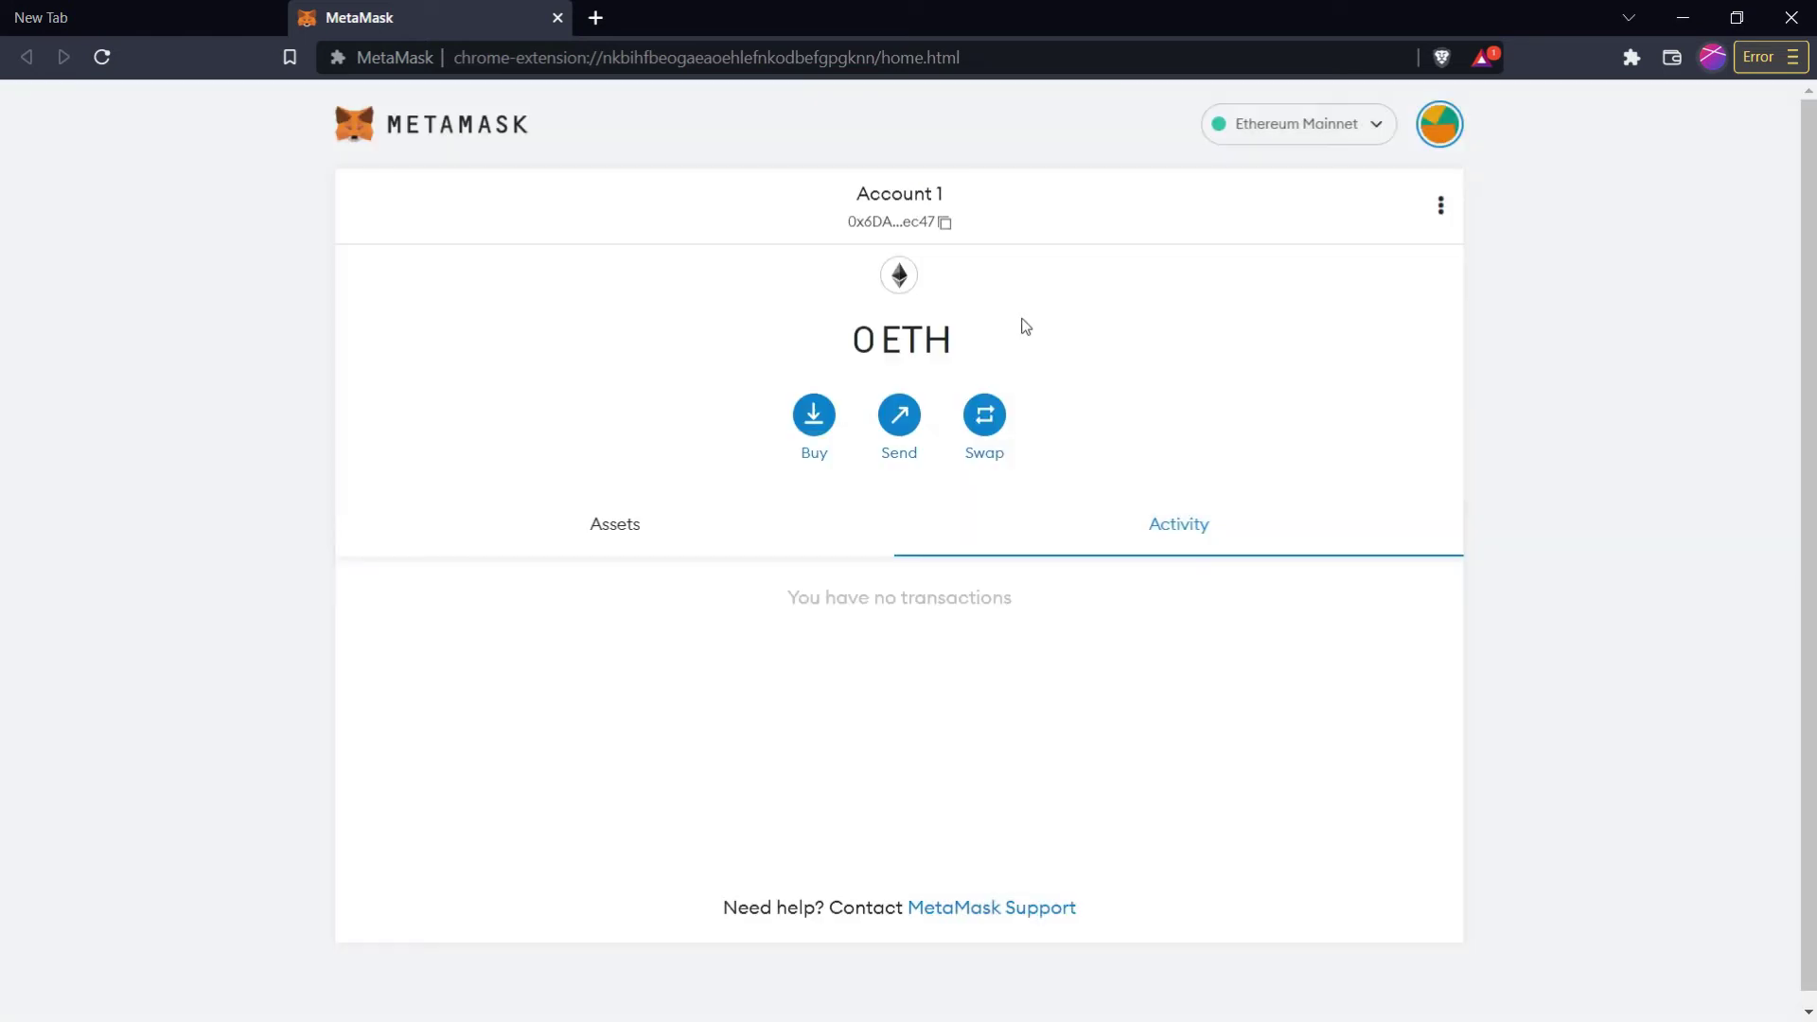
- Look over the Deposit ETH buying options, then dismiss them
click(813, 422)
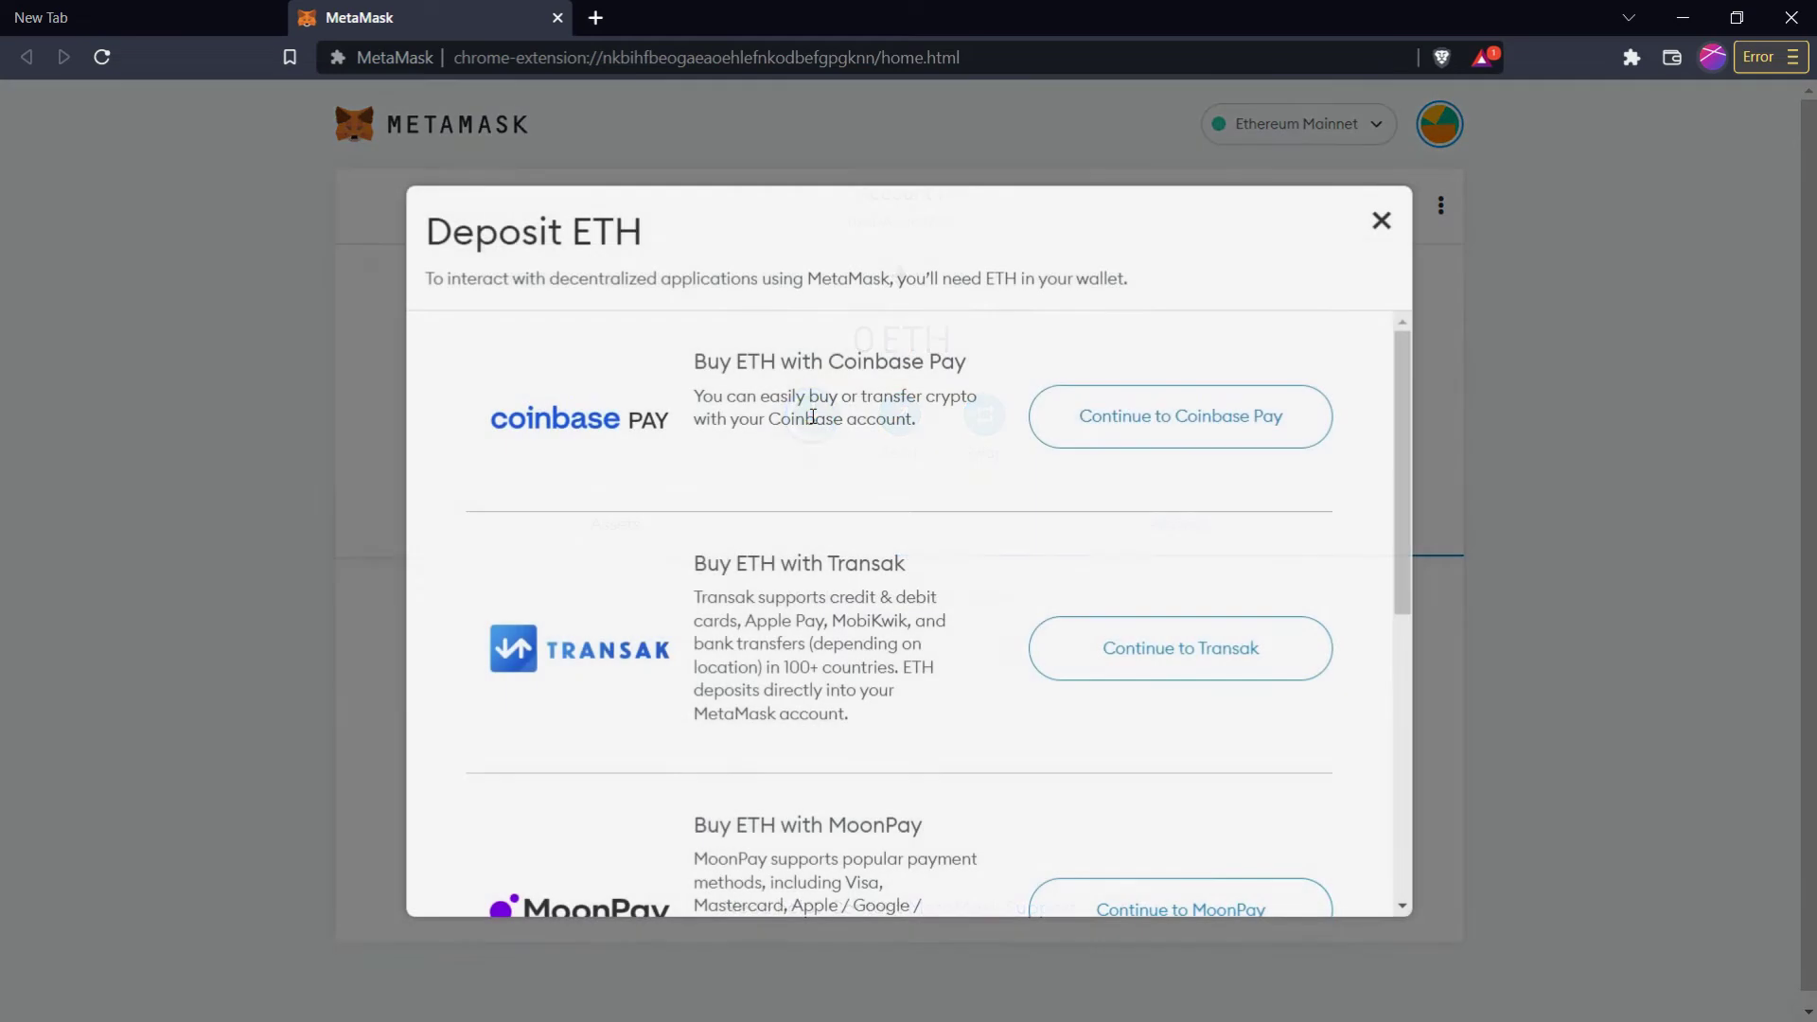
scroll(826, 566, down, 4)
scroll(826, 567, up, 4)
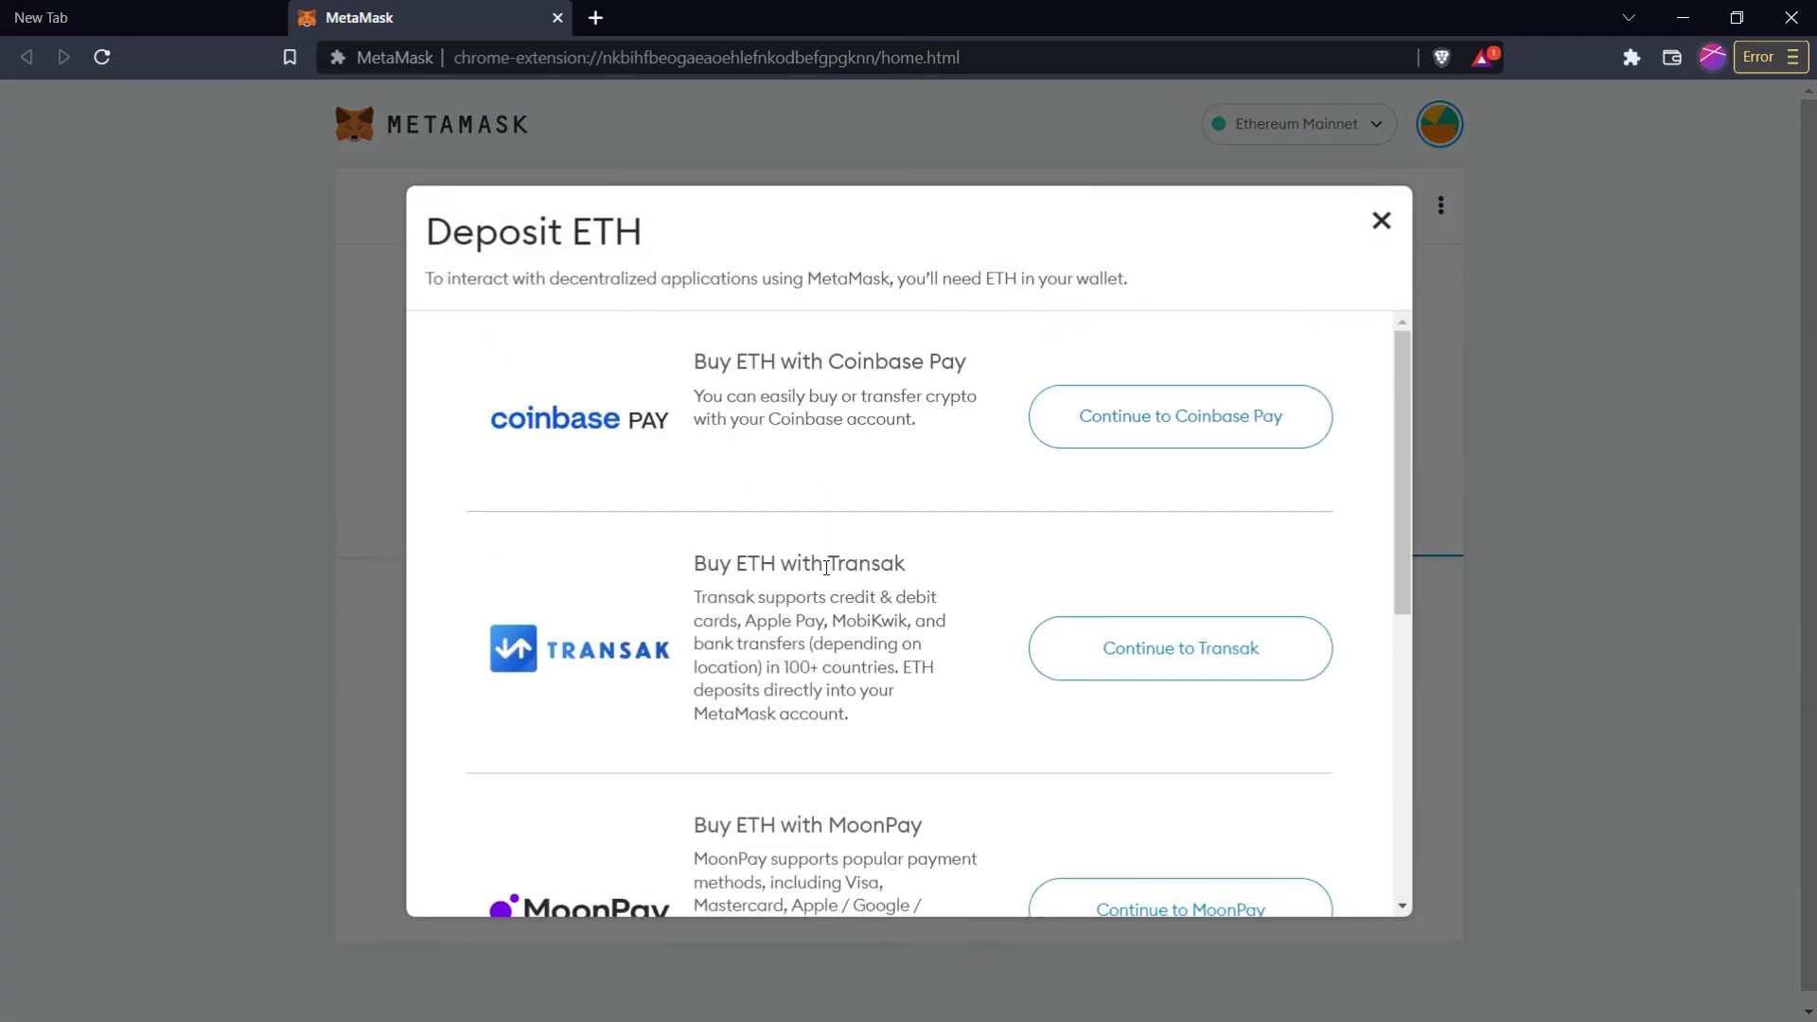
click(1358, 146)
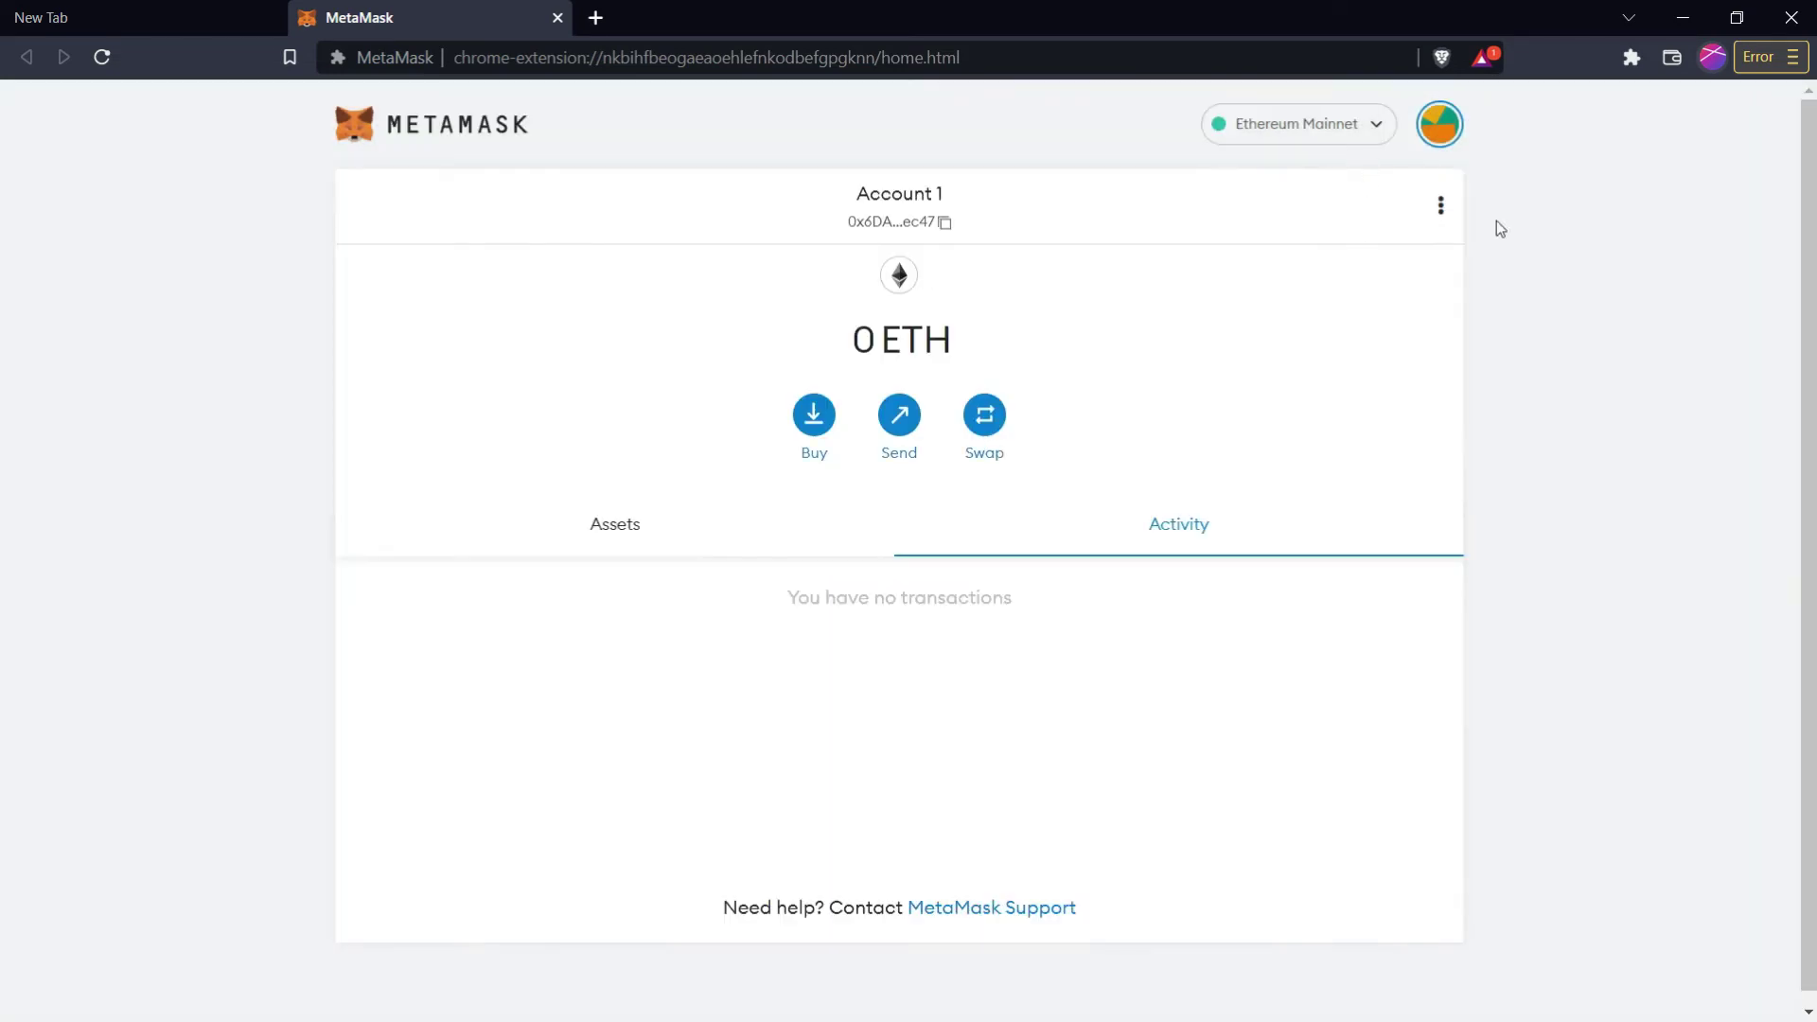
- Choose Add Network from the network list, keeping Ethereum Mainnet active
click(1335, 133)
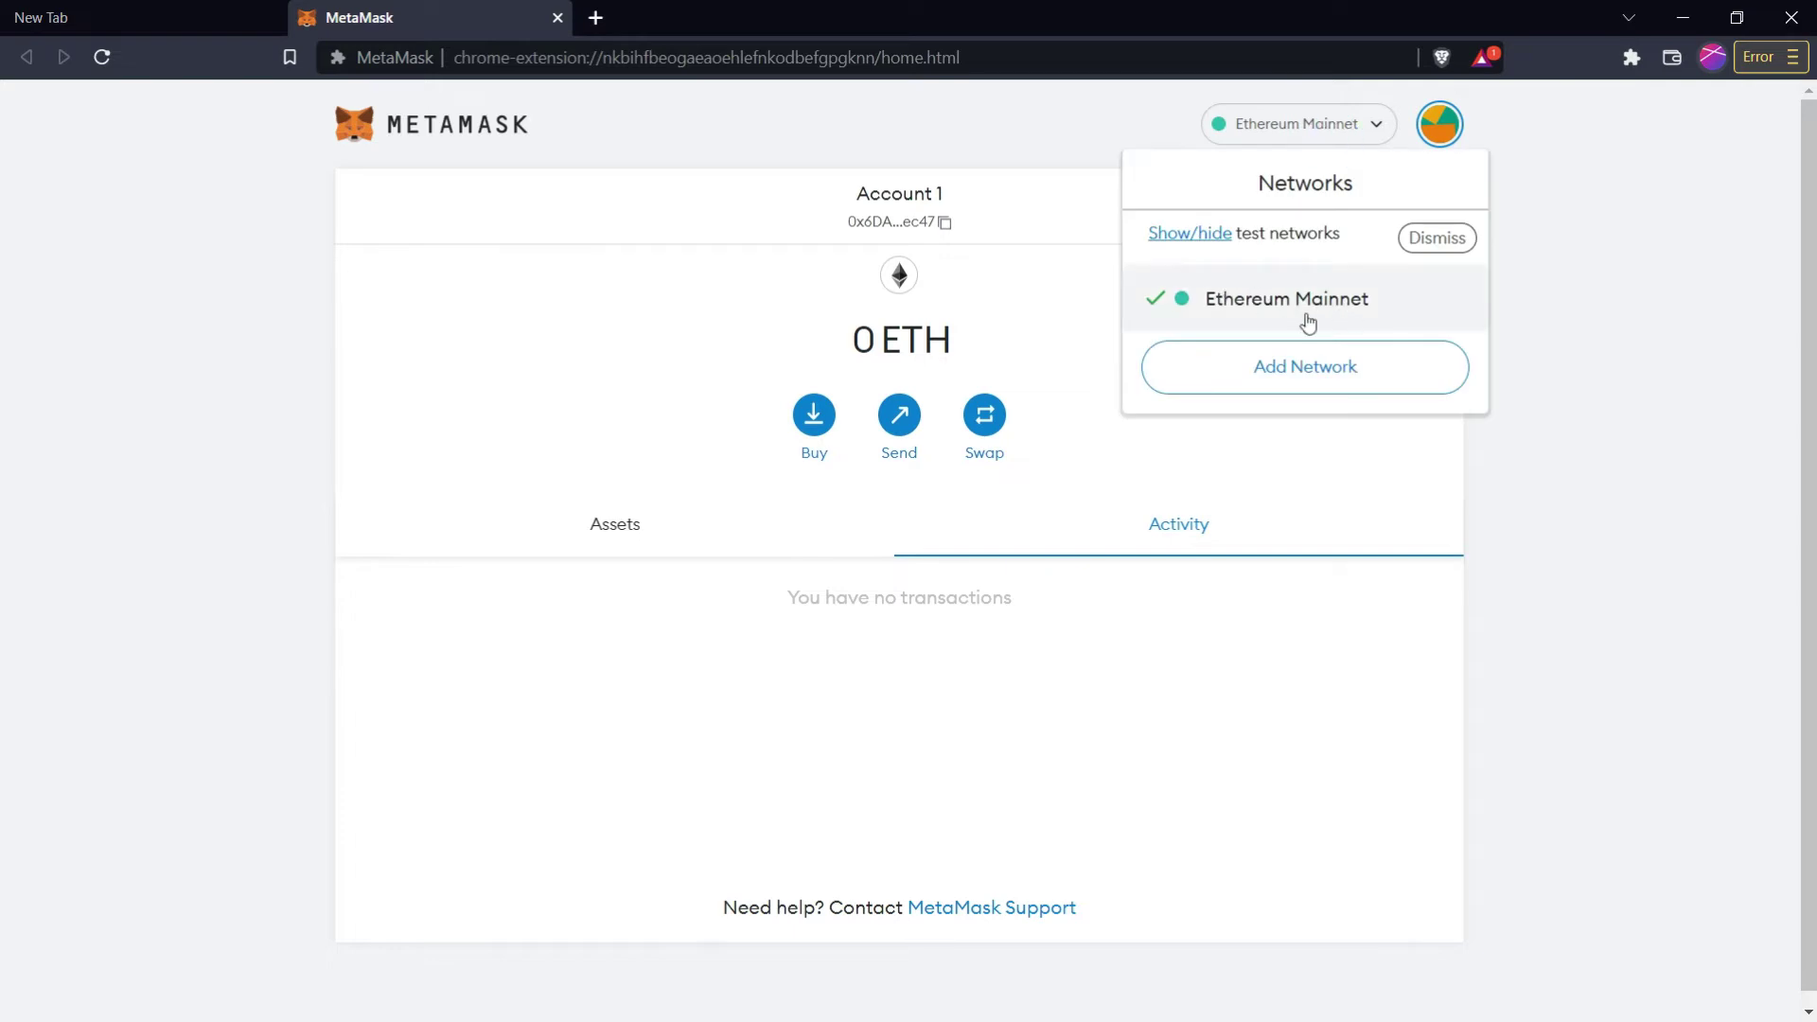
click(1330, 129)
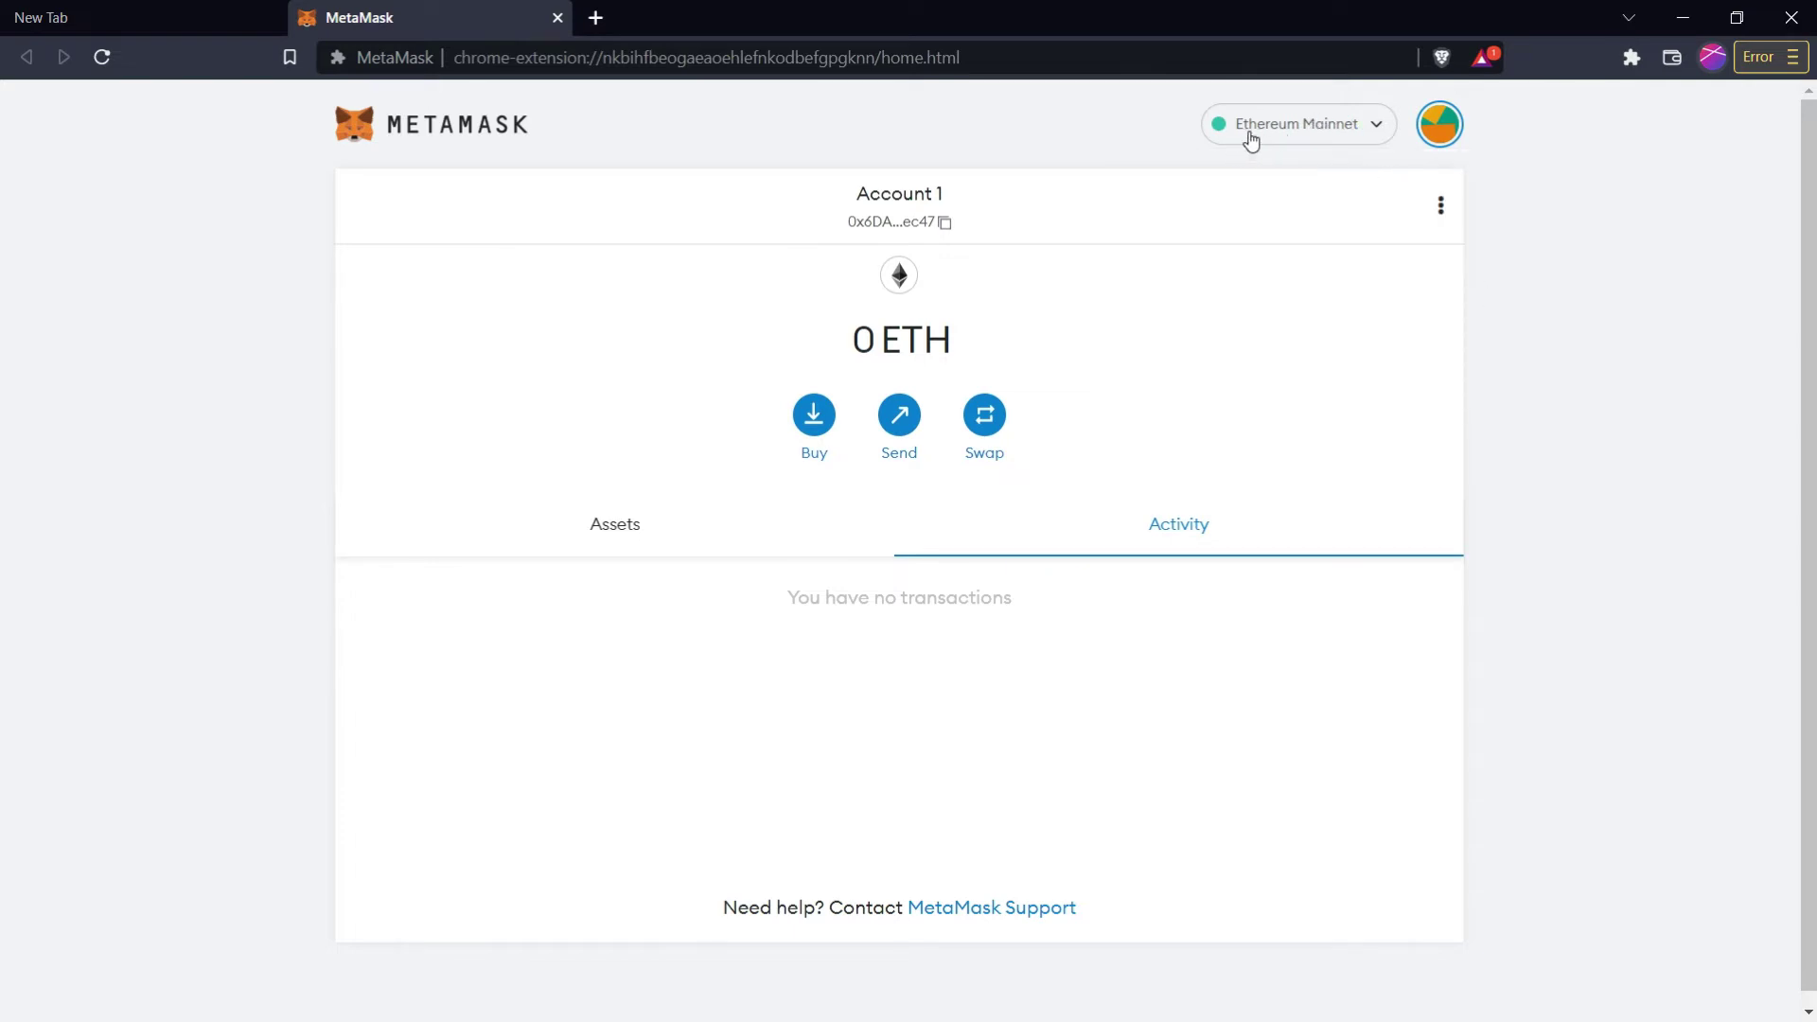
click(1347, 133)
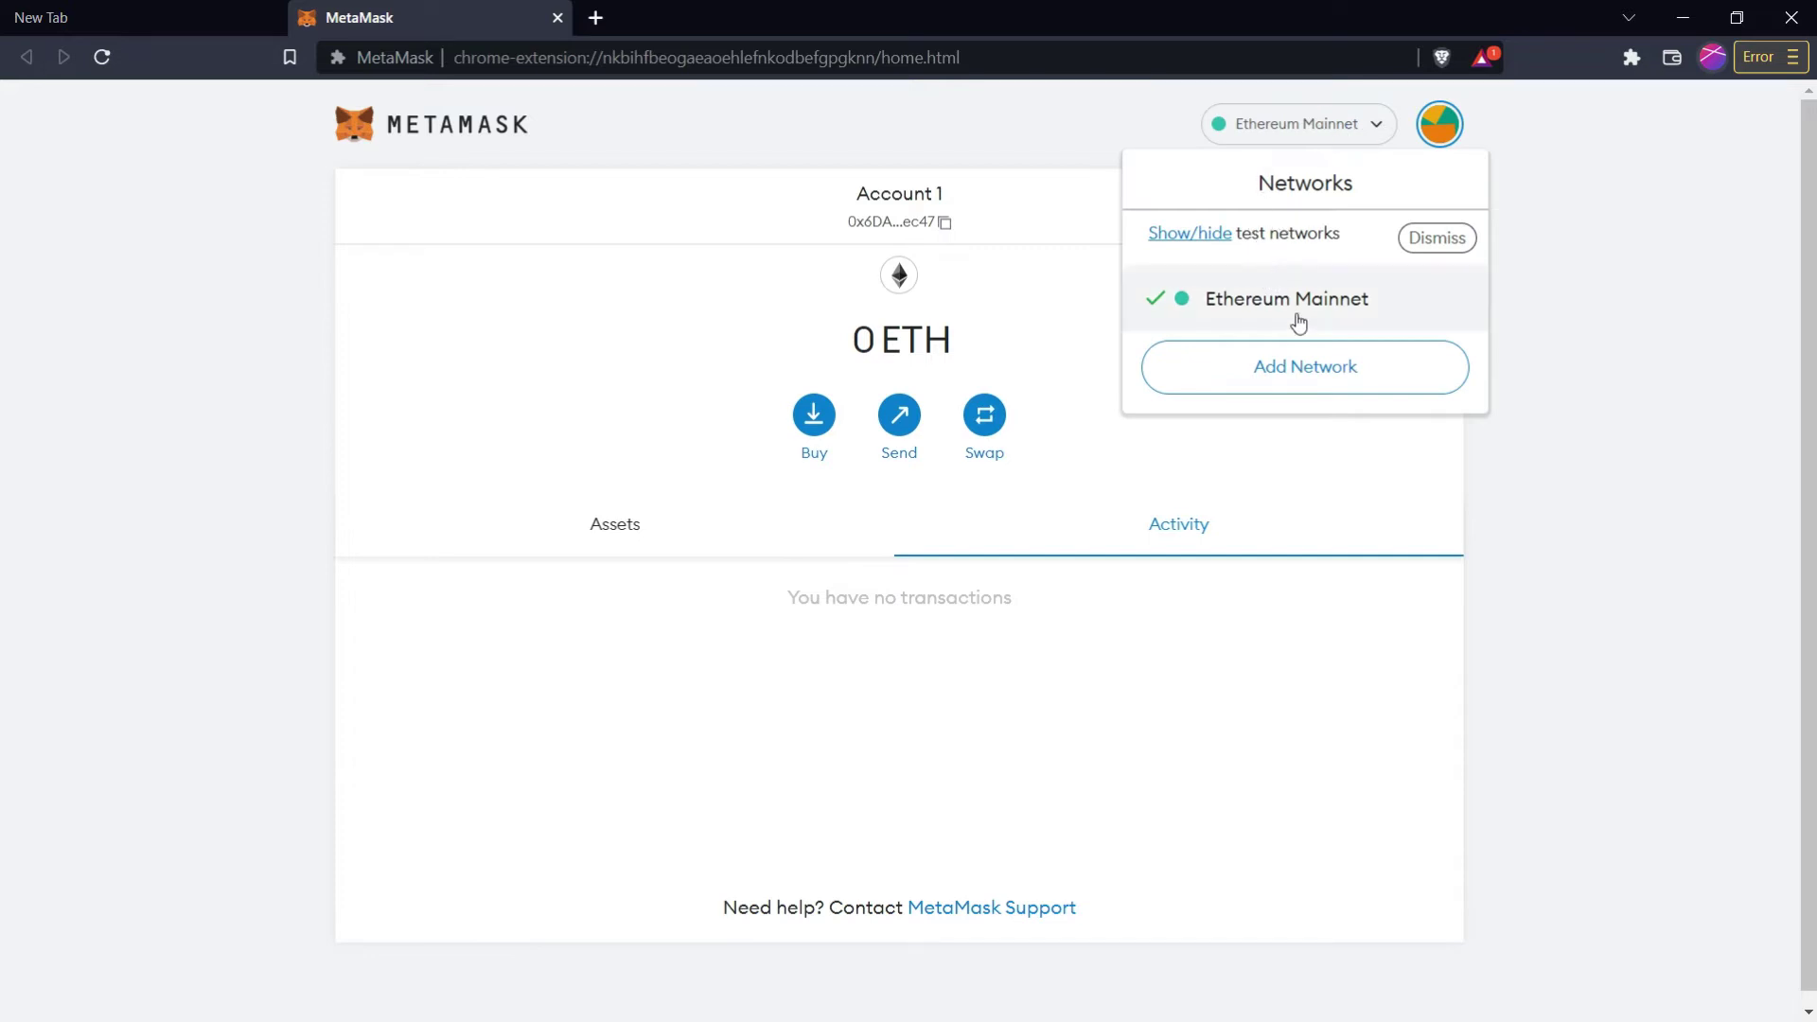
click(1303, 368)
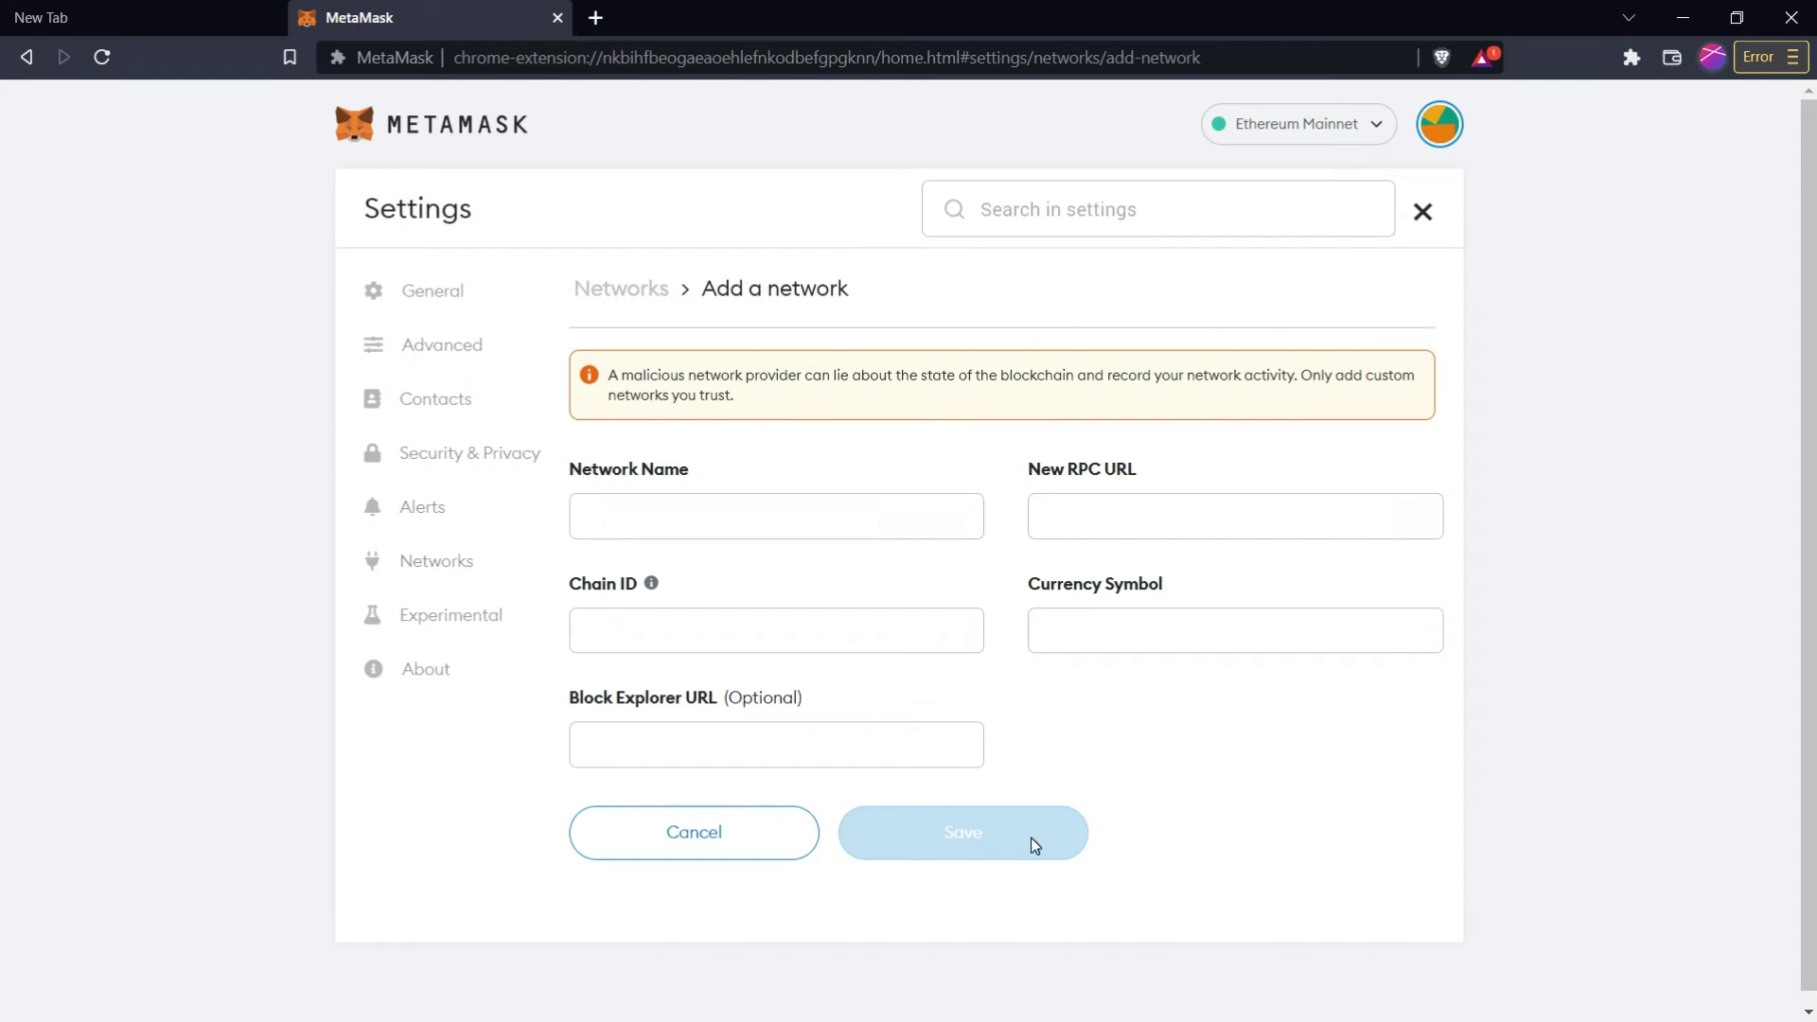
- Turn Show test networks on and verify Ropsten, Kovan, Rinkeby and Goerli now appear in the network list
click(1377, 120)
click(1668, 280)
click(1351, 135)
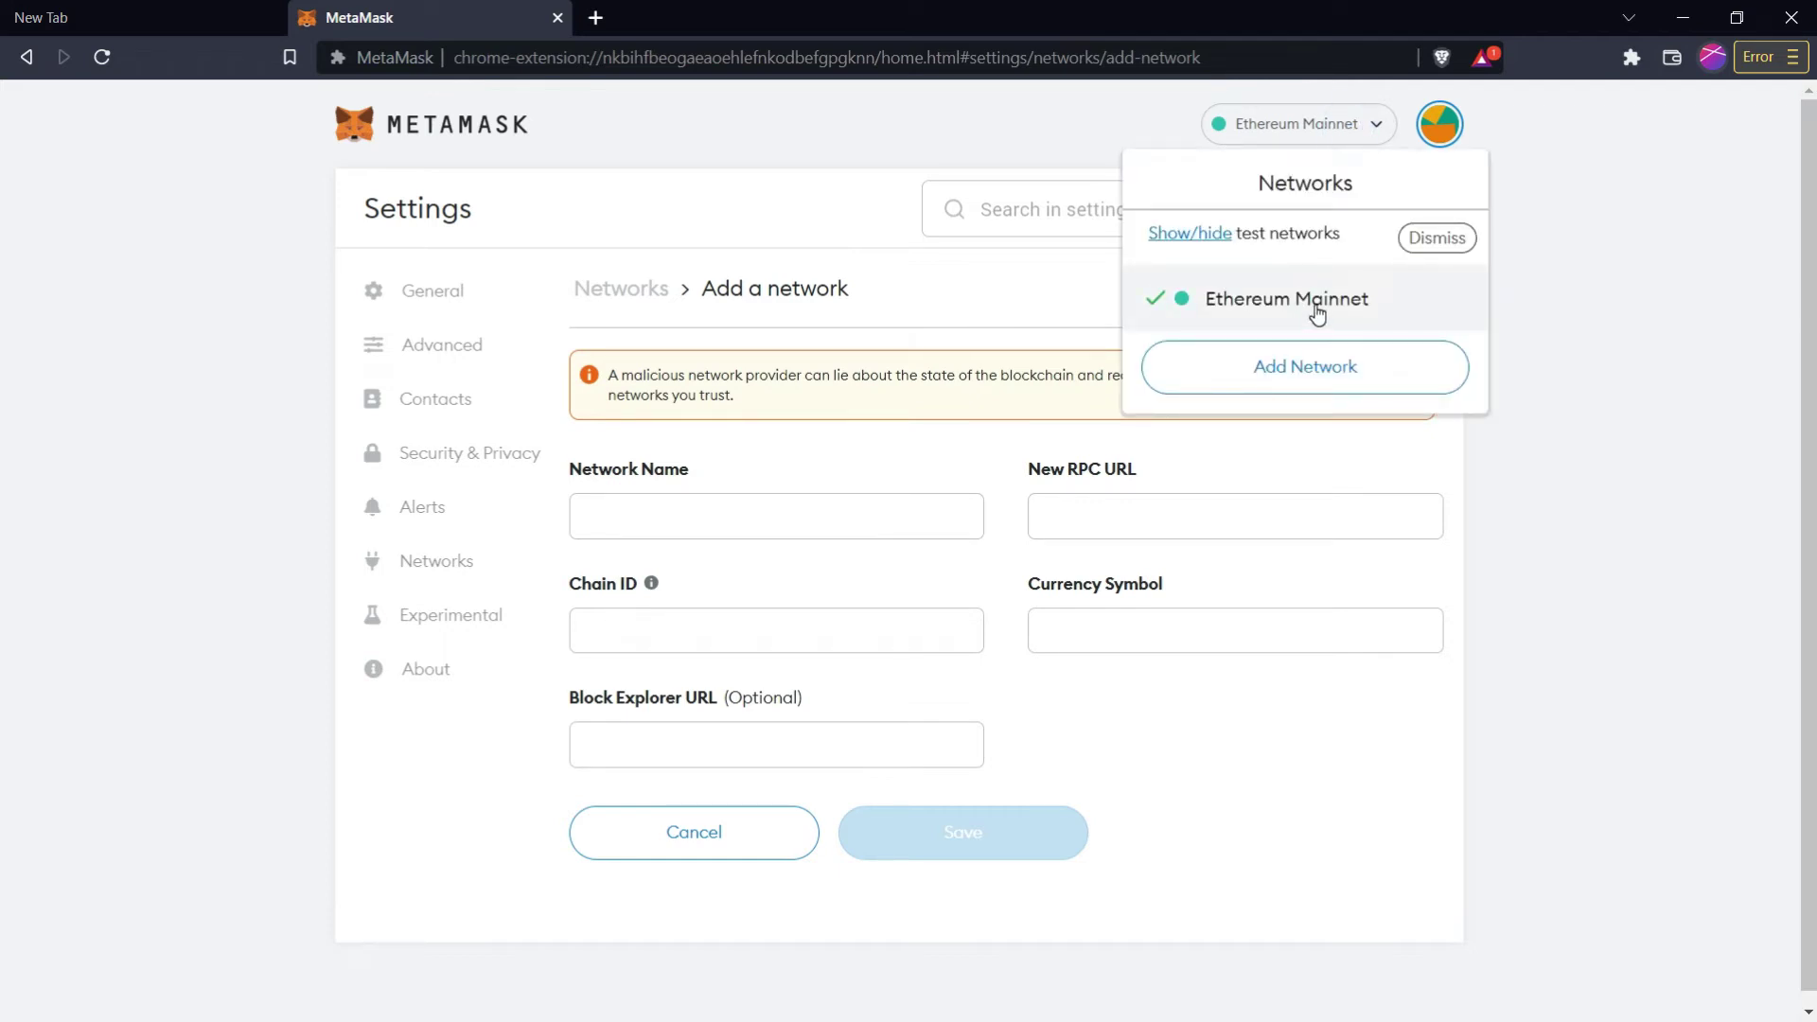
click(1190, 234)
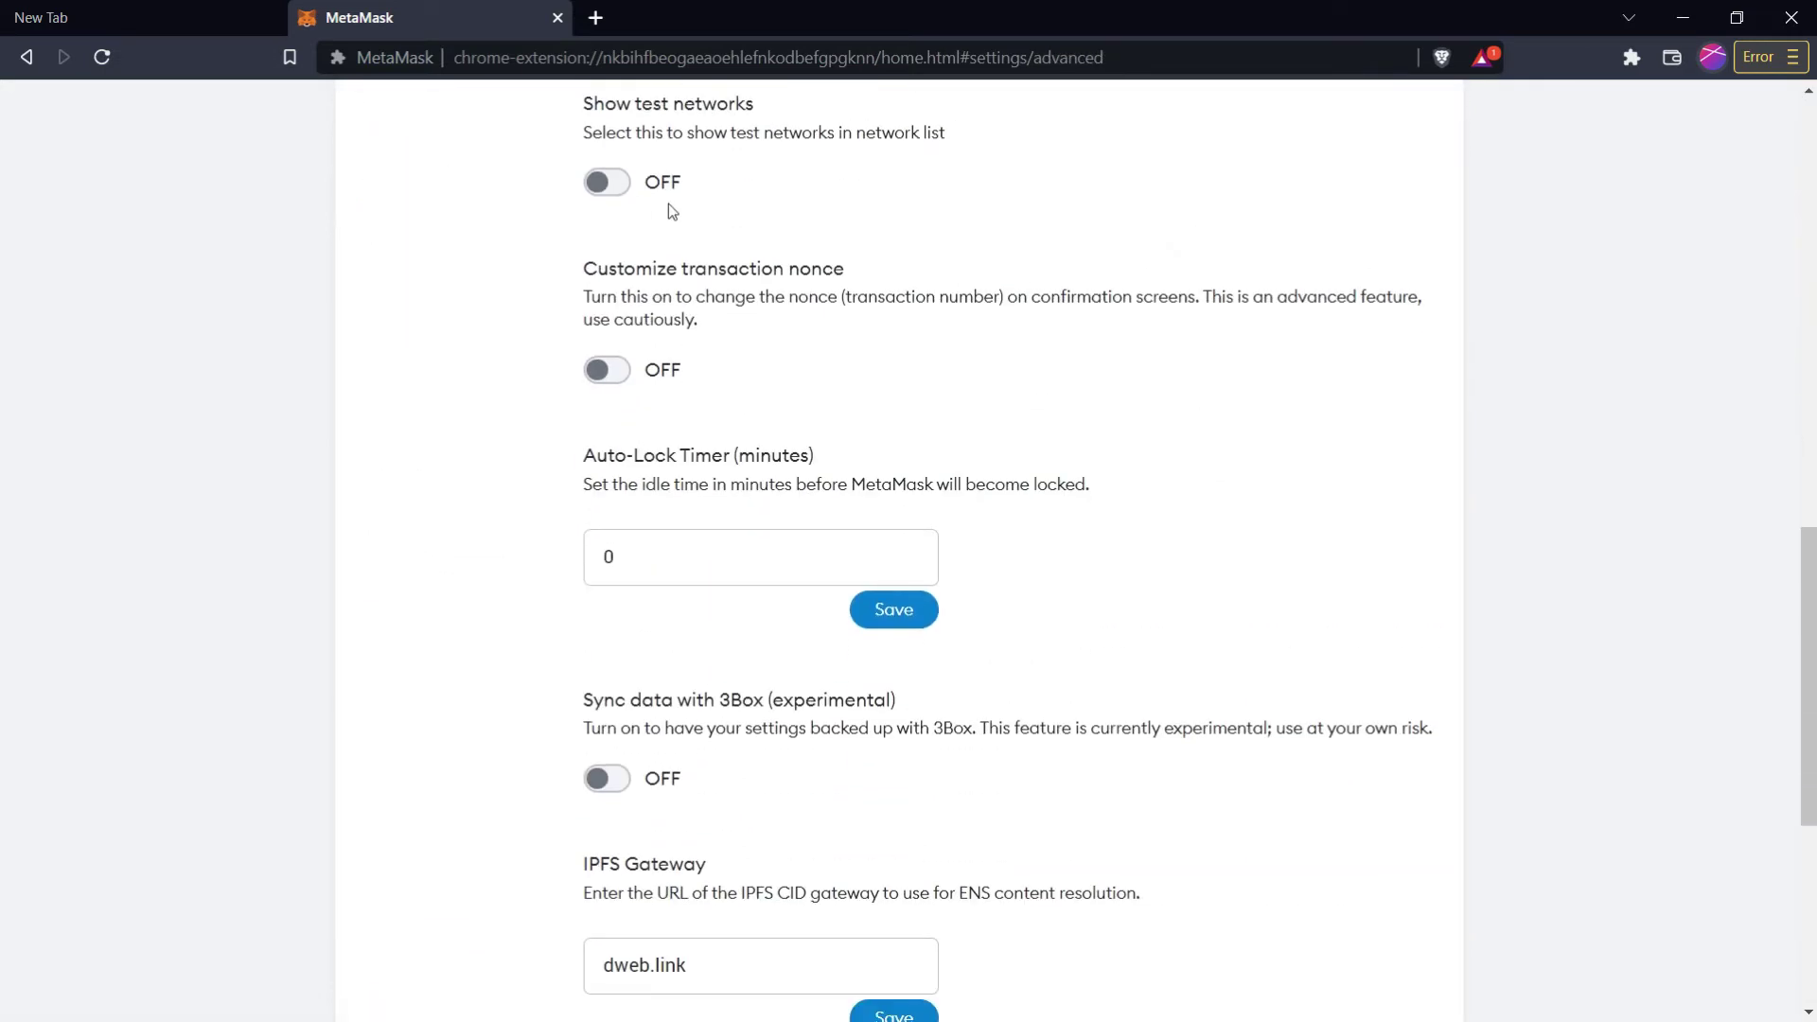
scroll(985, 170, up, 15)
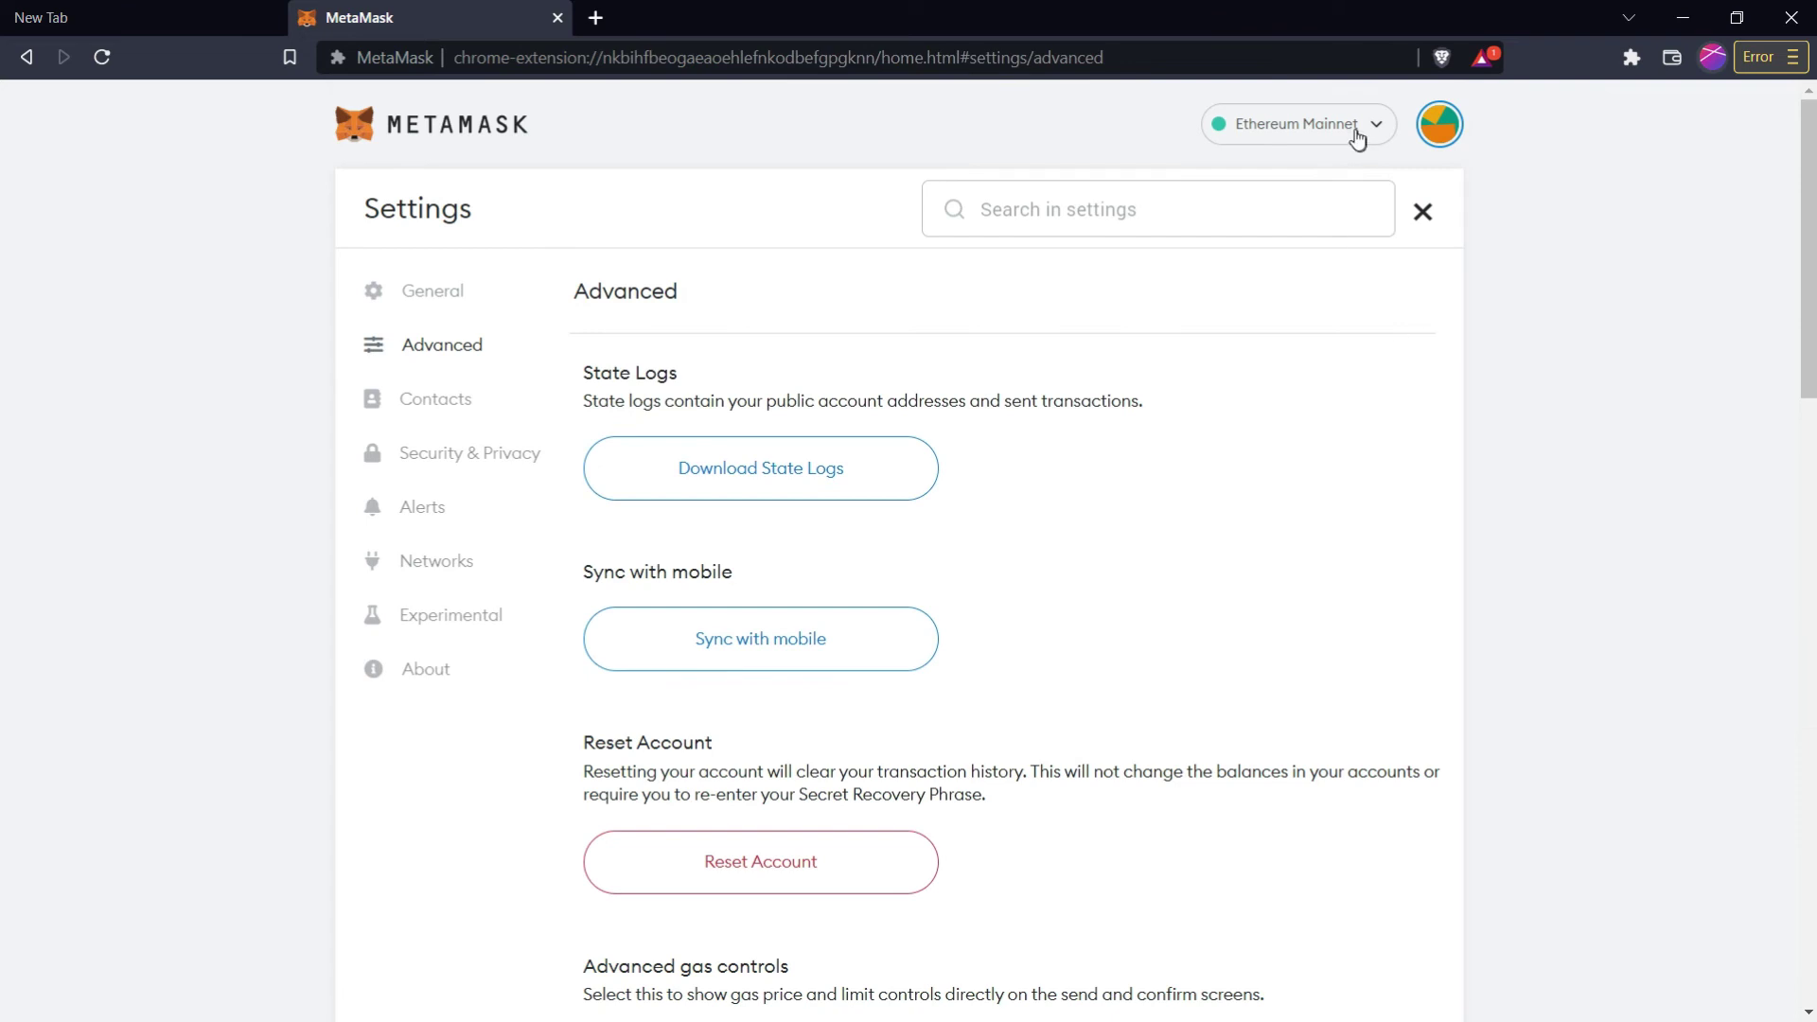
click(1356, 139)
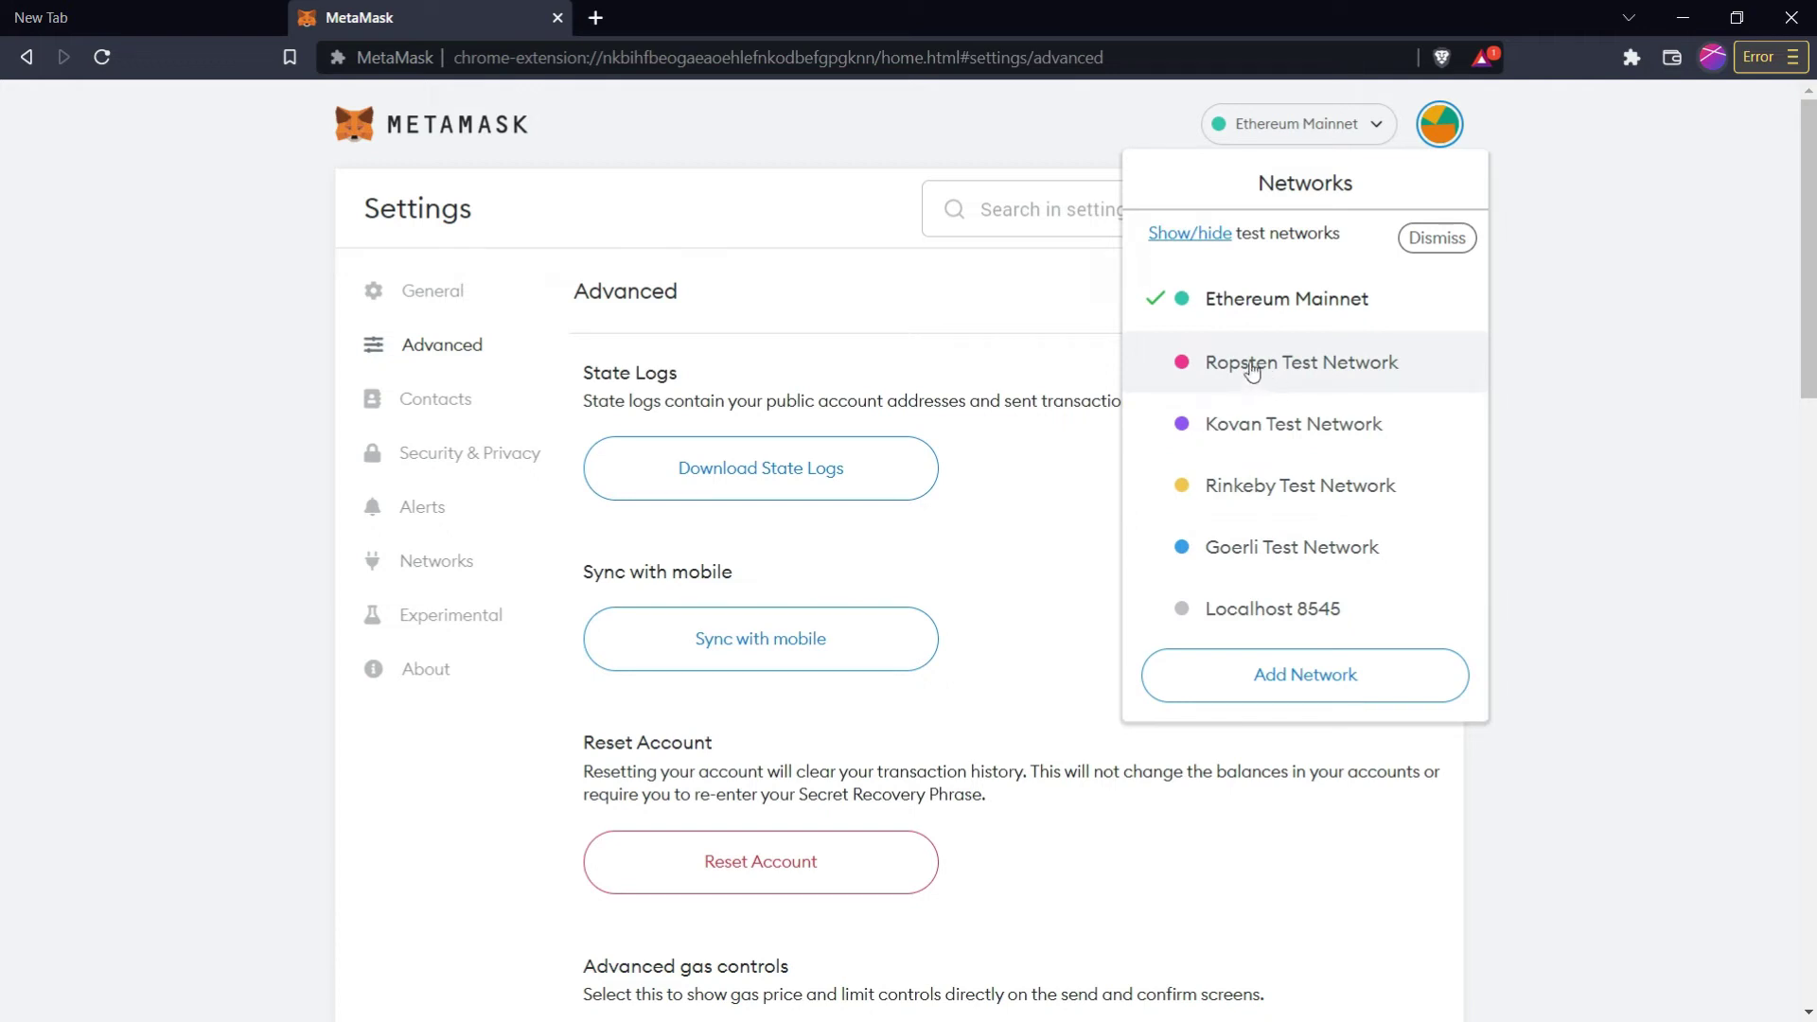
- Return to the wallet home, then browse the 'ethereum faucet' Google search results tab
click(1309, 434)
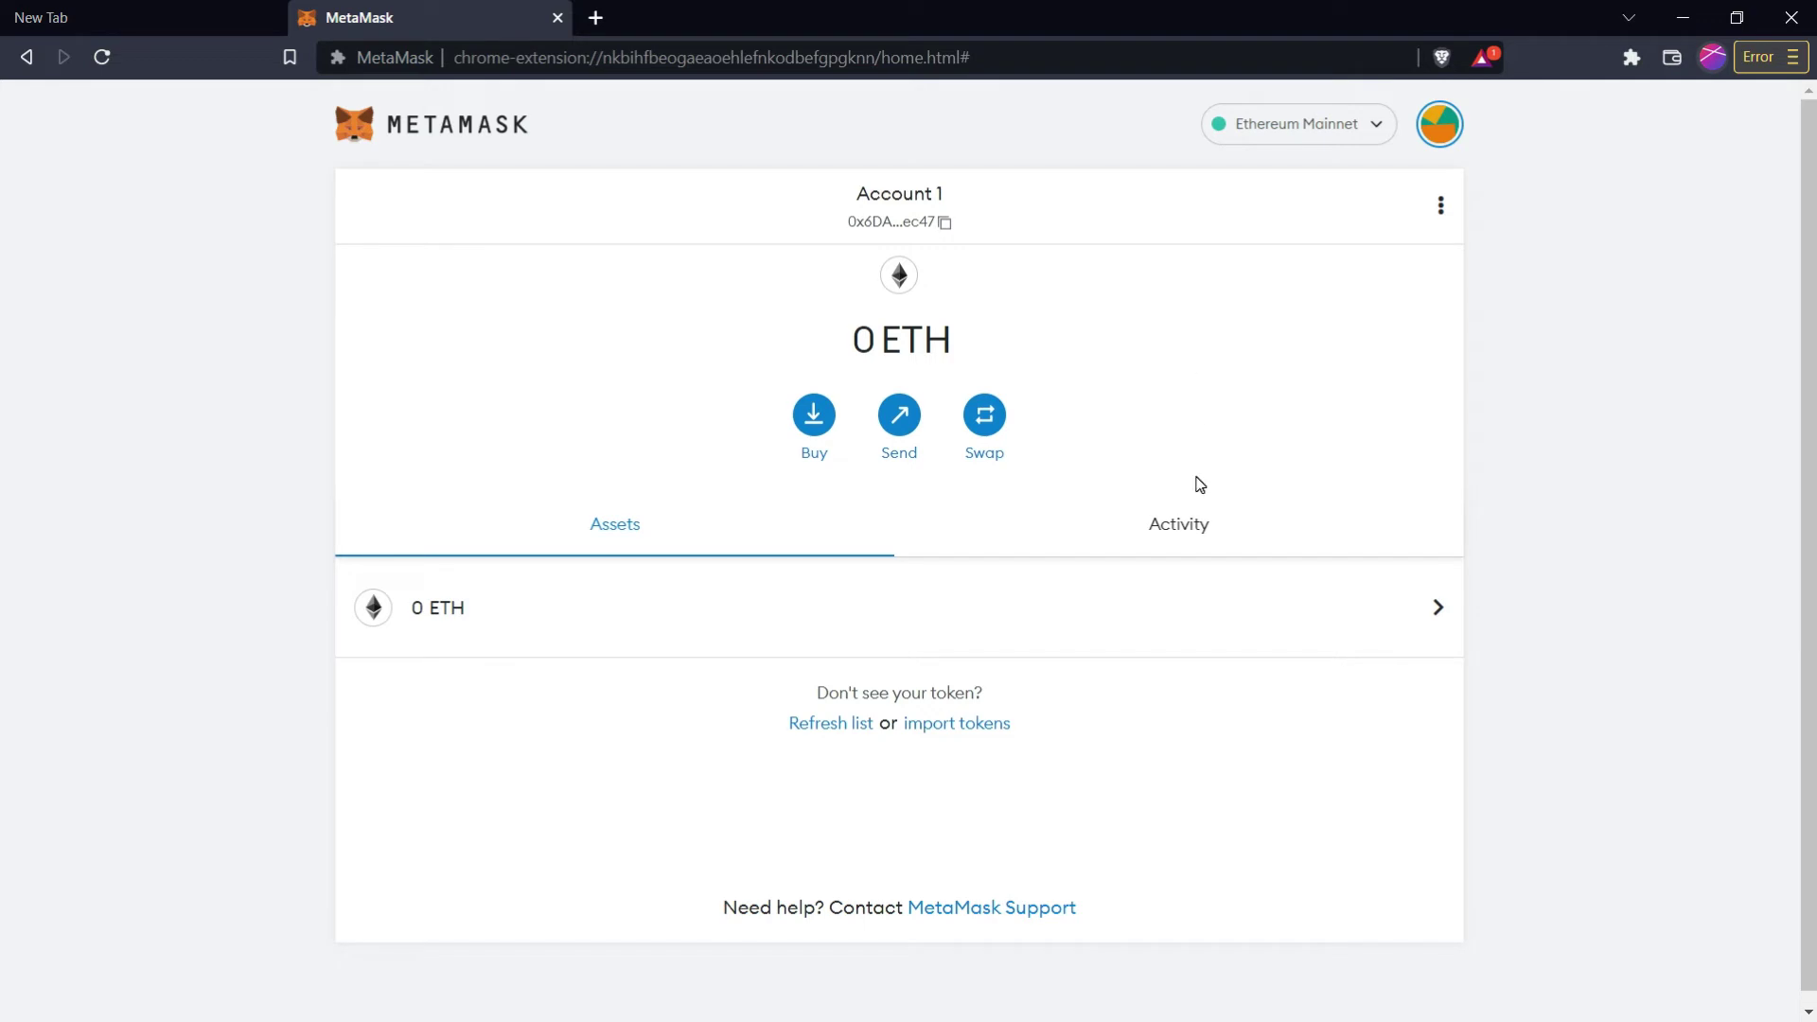
click(1372, 142)
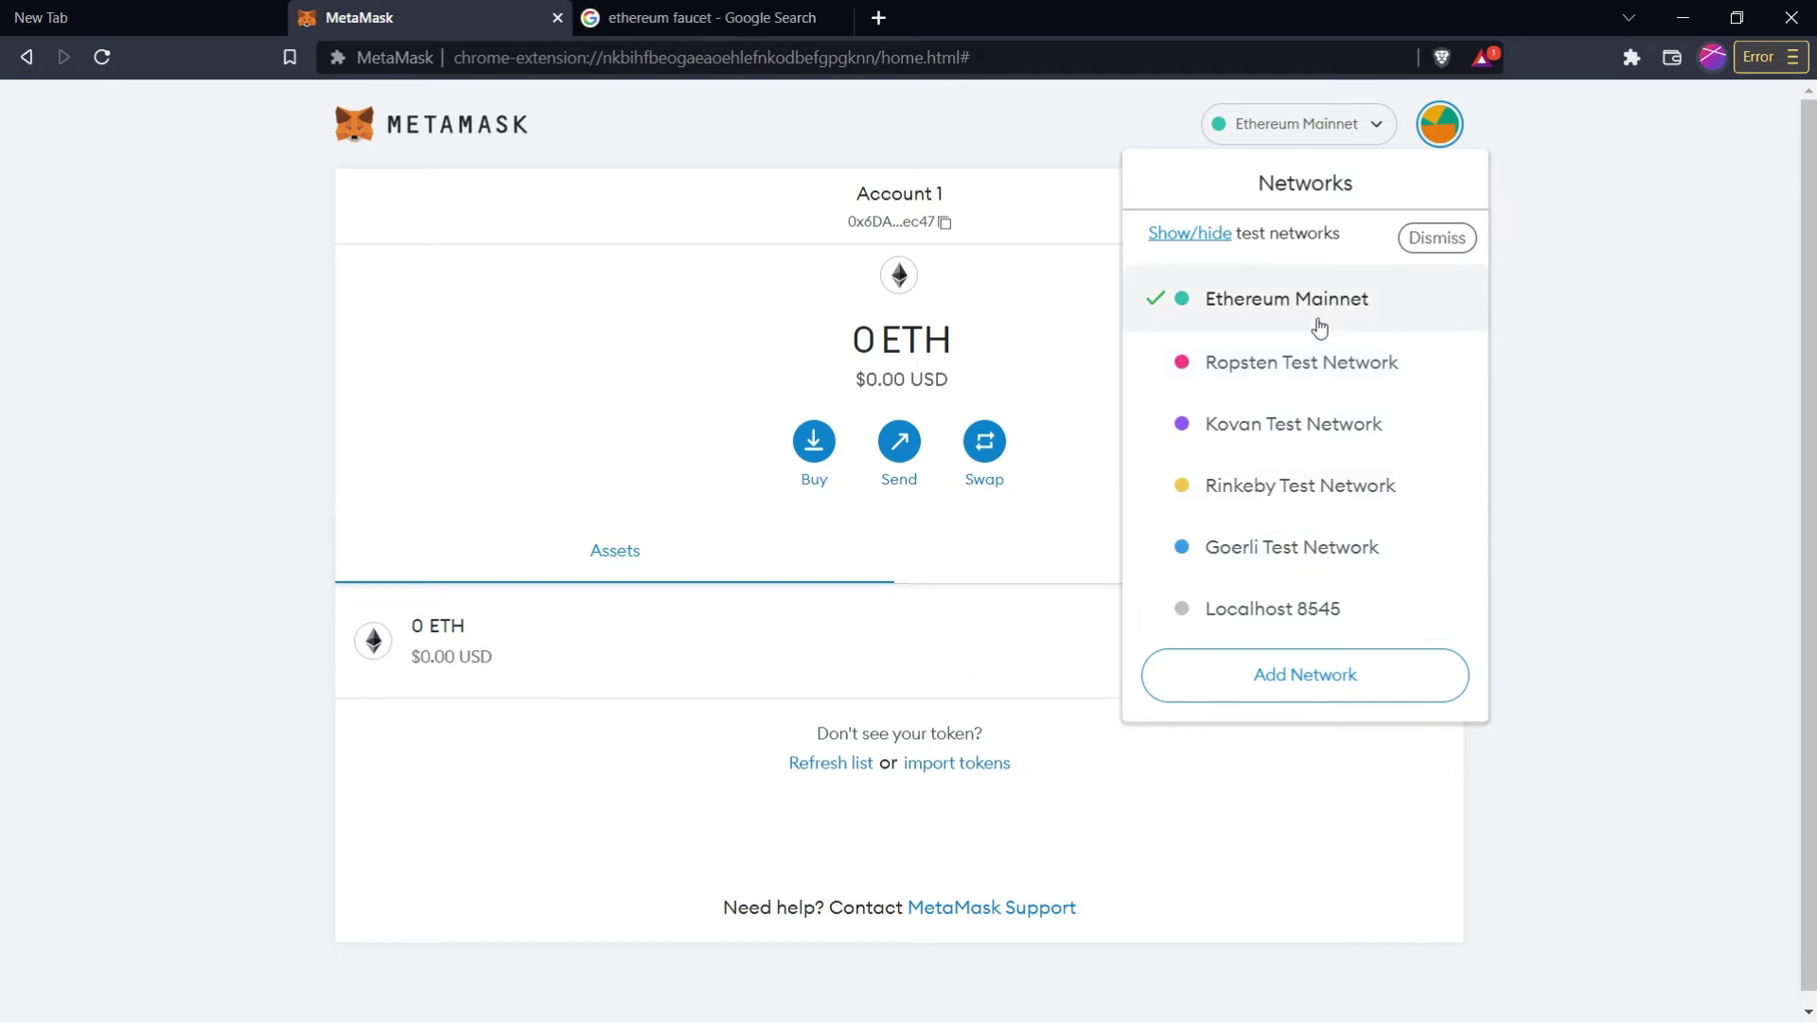
click(679, 12)
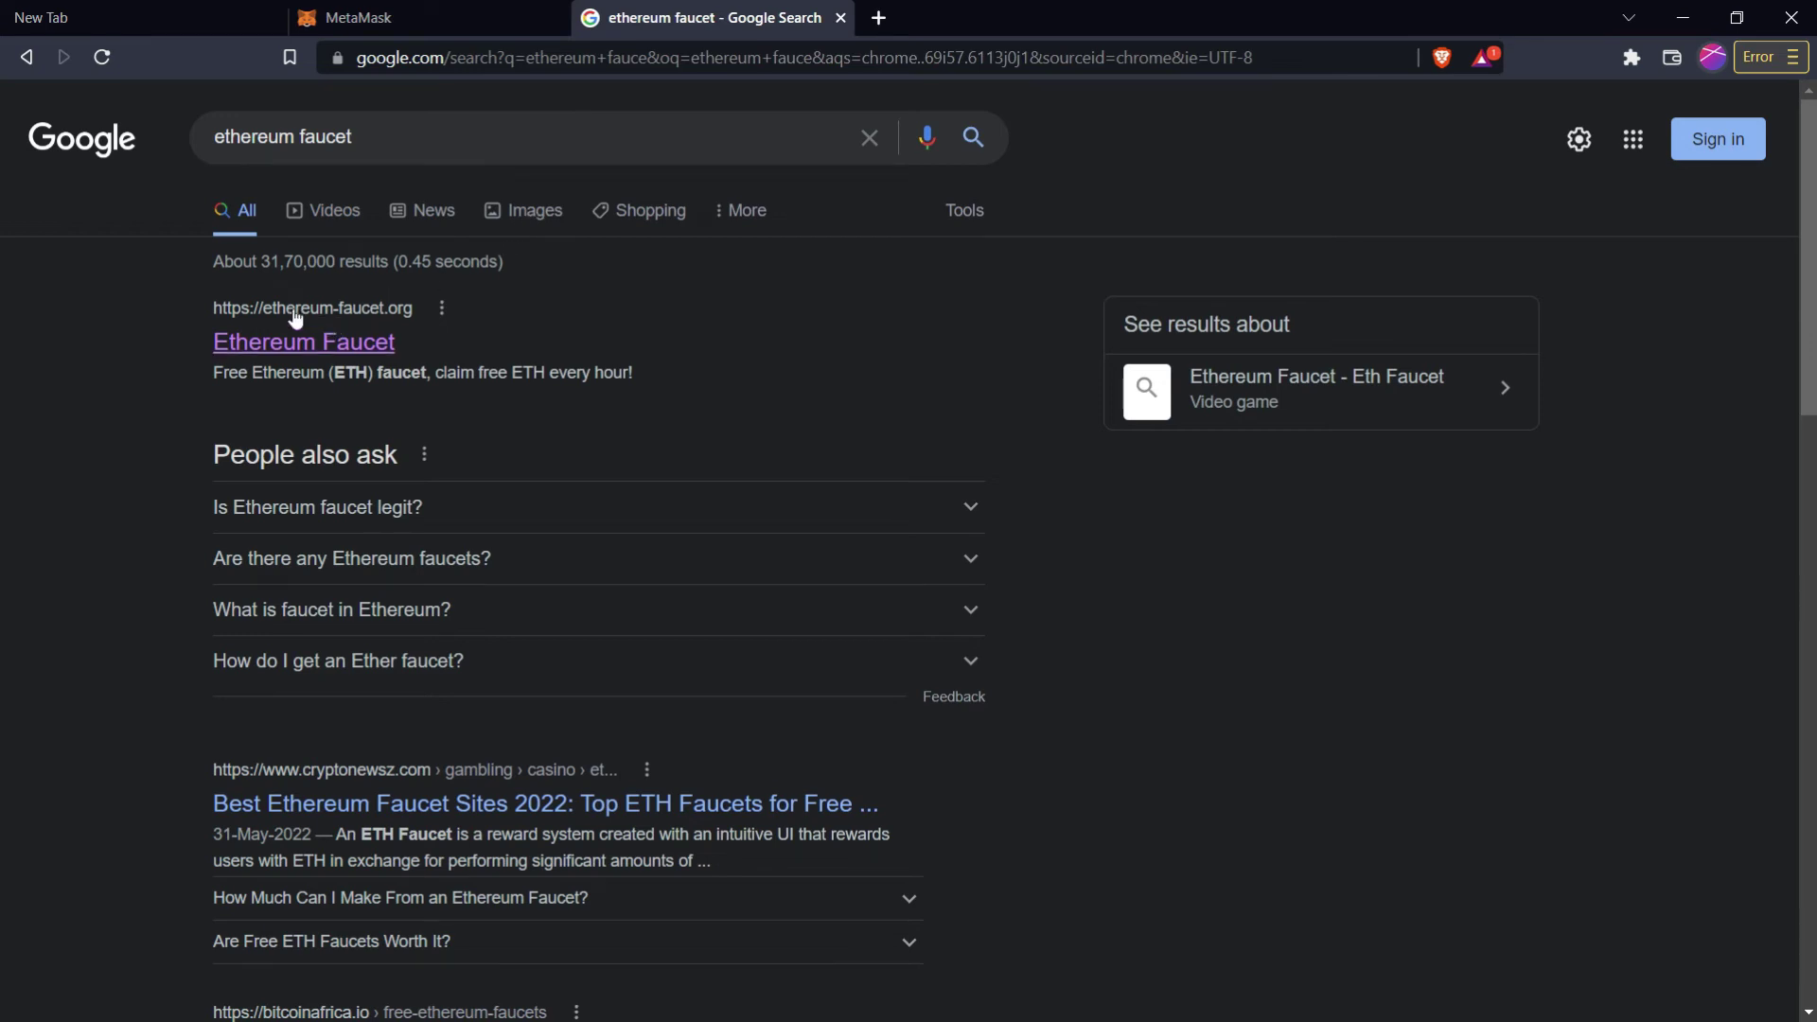
scroll(538, 629, down, 2)
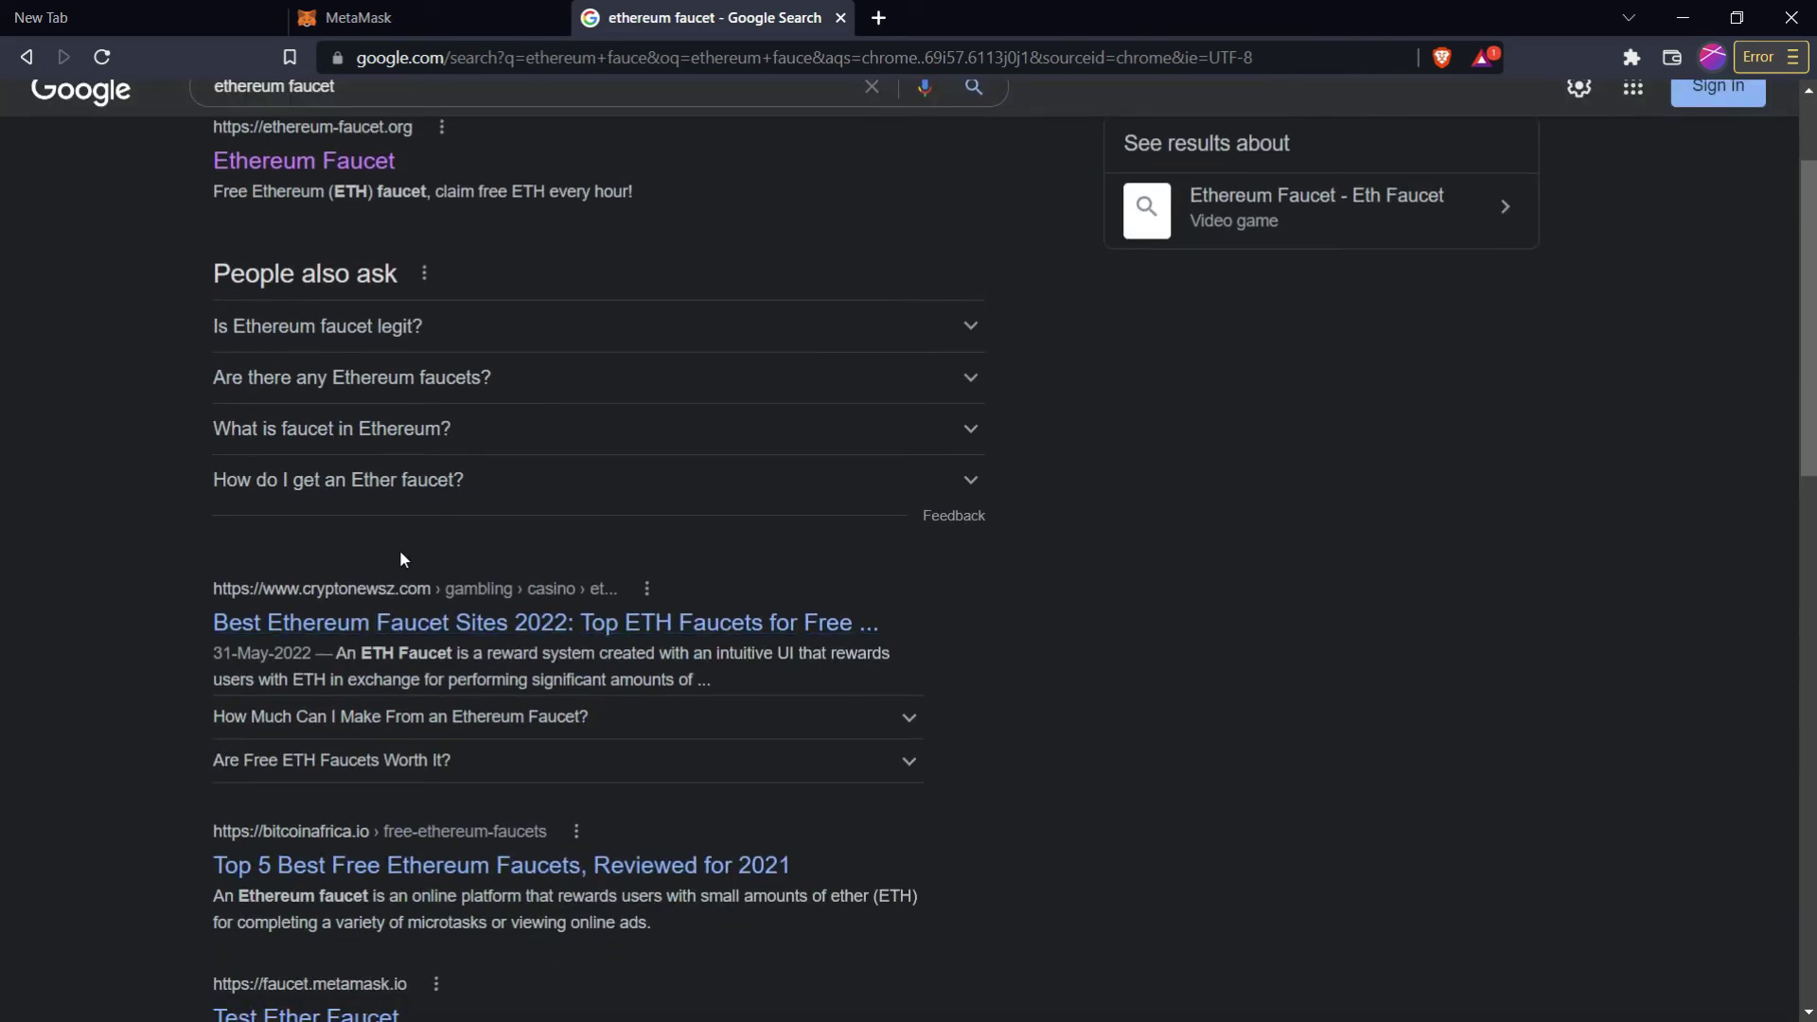
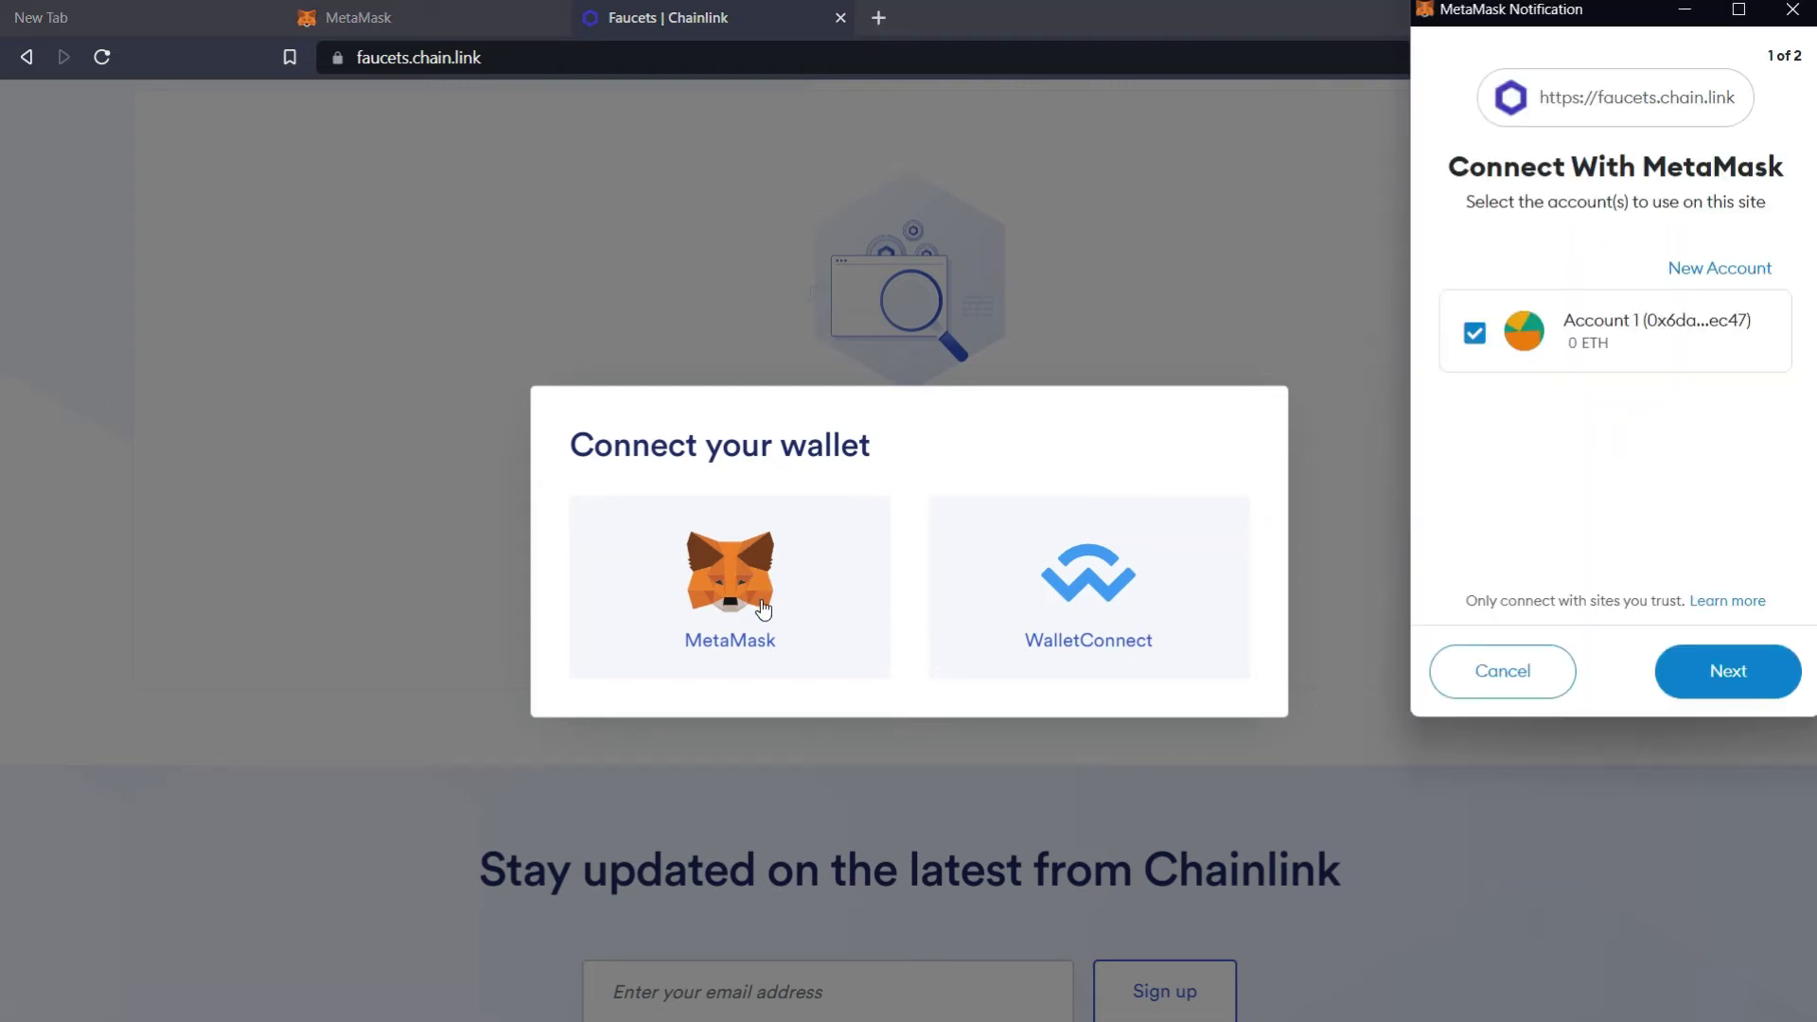
- Approve connecting Account 1's MetaMask wallet to the Chainlink Faucets site
drag(1556, 10, 1032, 41)
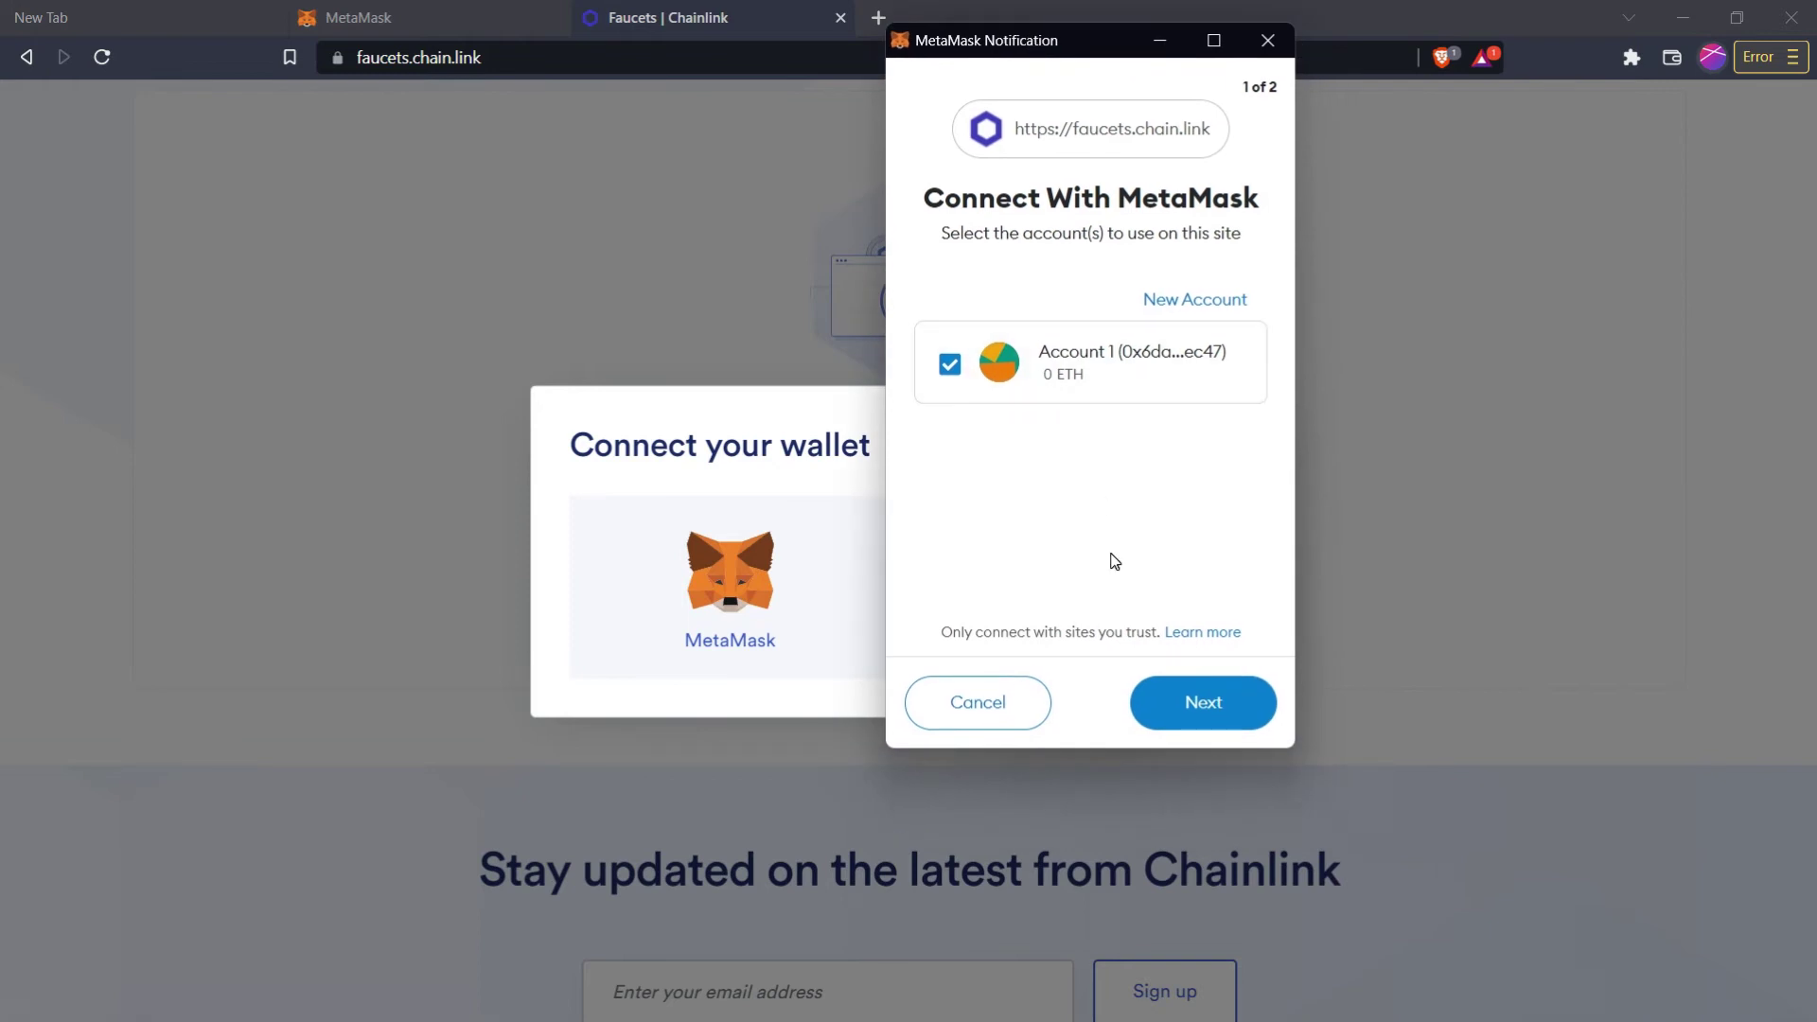
click(1199, 712)
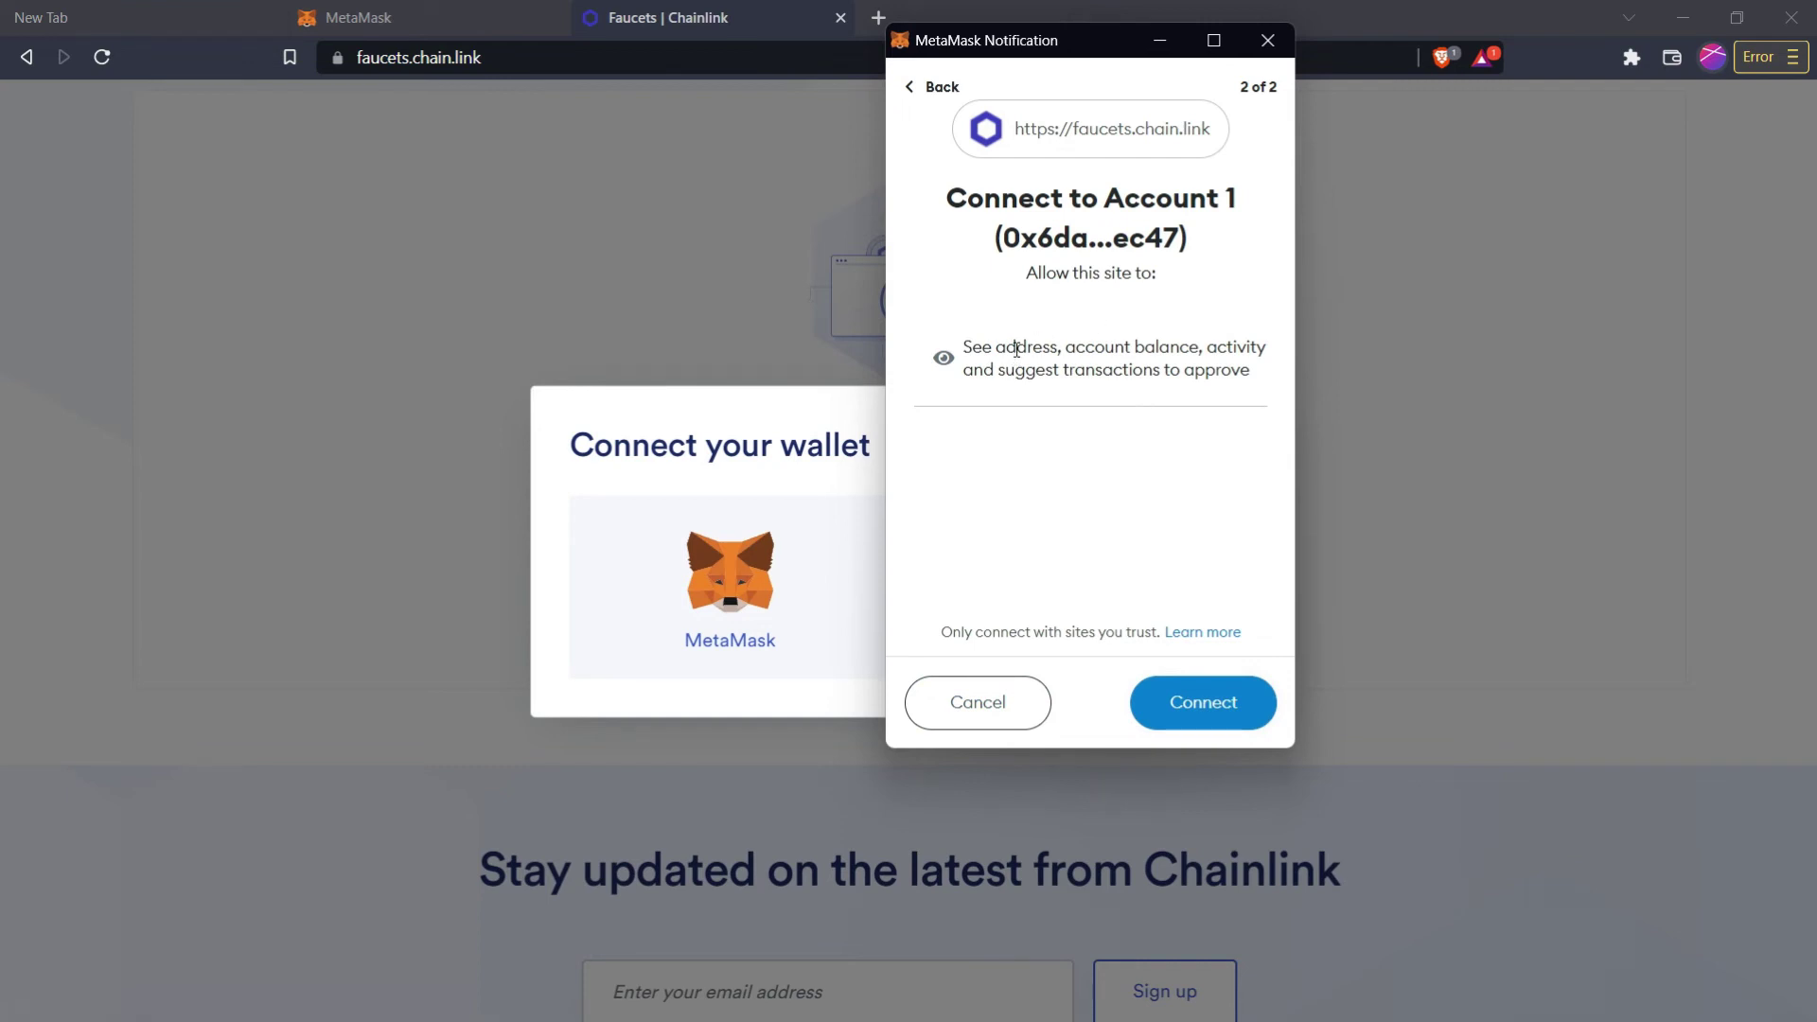
click(1186, 716)
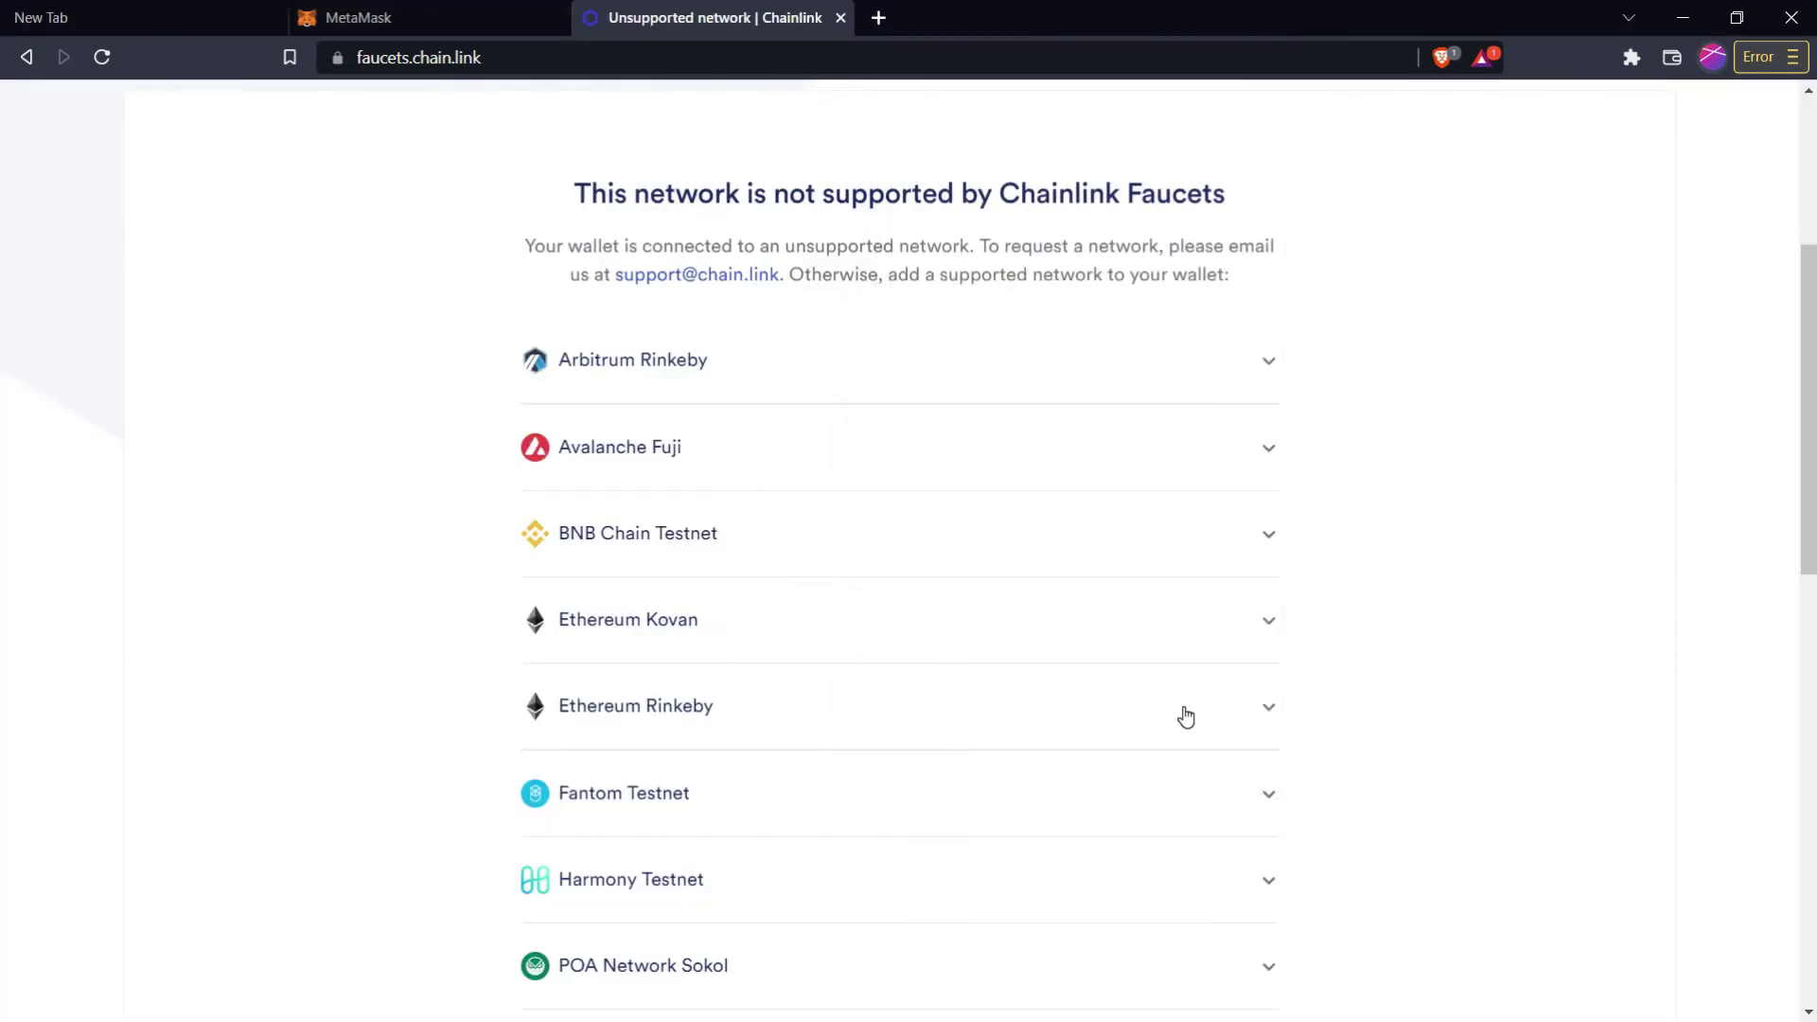
- Switch MetaMask to the Kovan Test Network and close the wallet popup
scroll(771, 601, up, 1)
scroll(771, 601, down, 3)
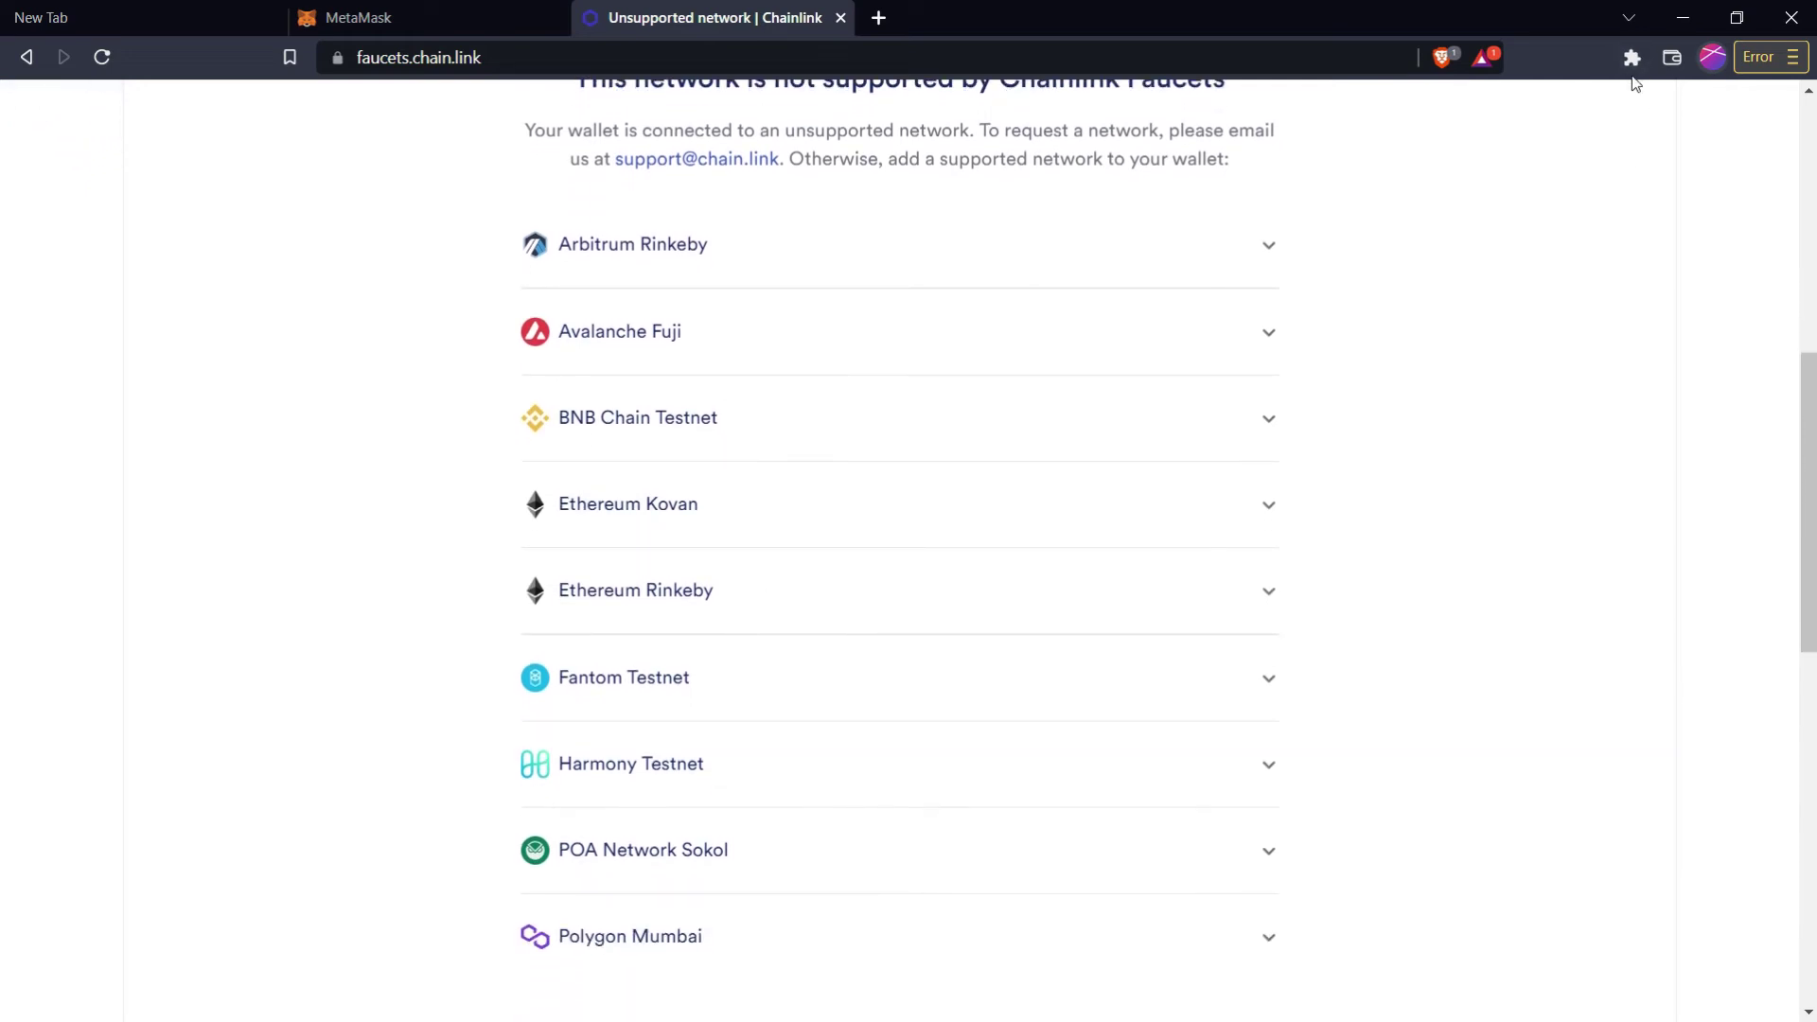
click(1632, 59)
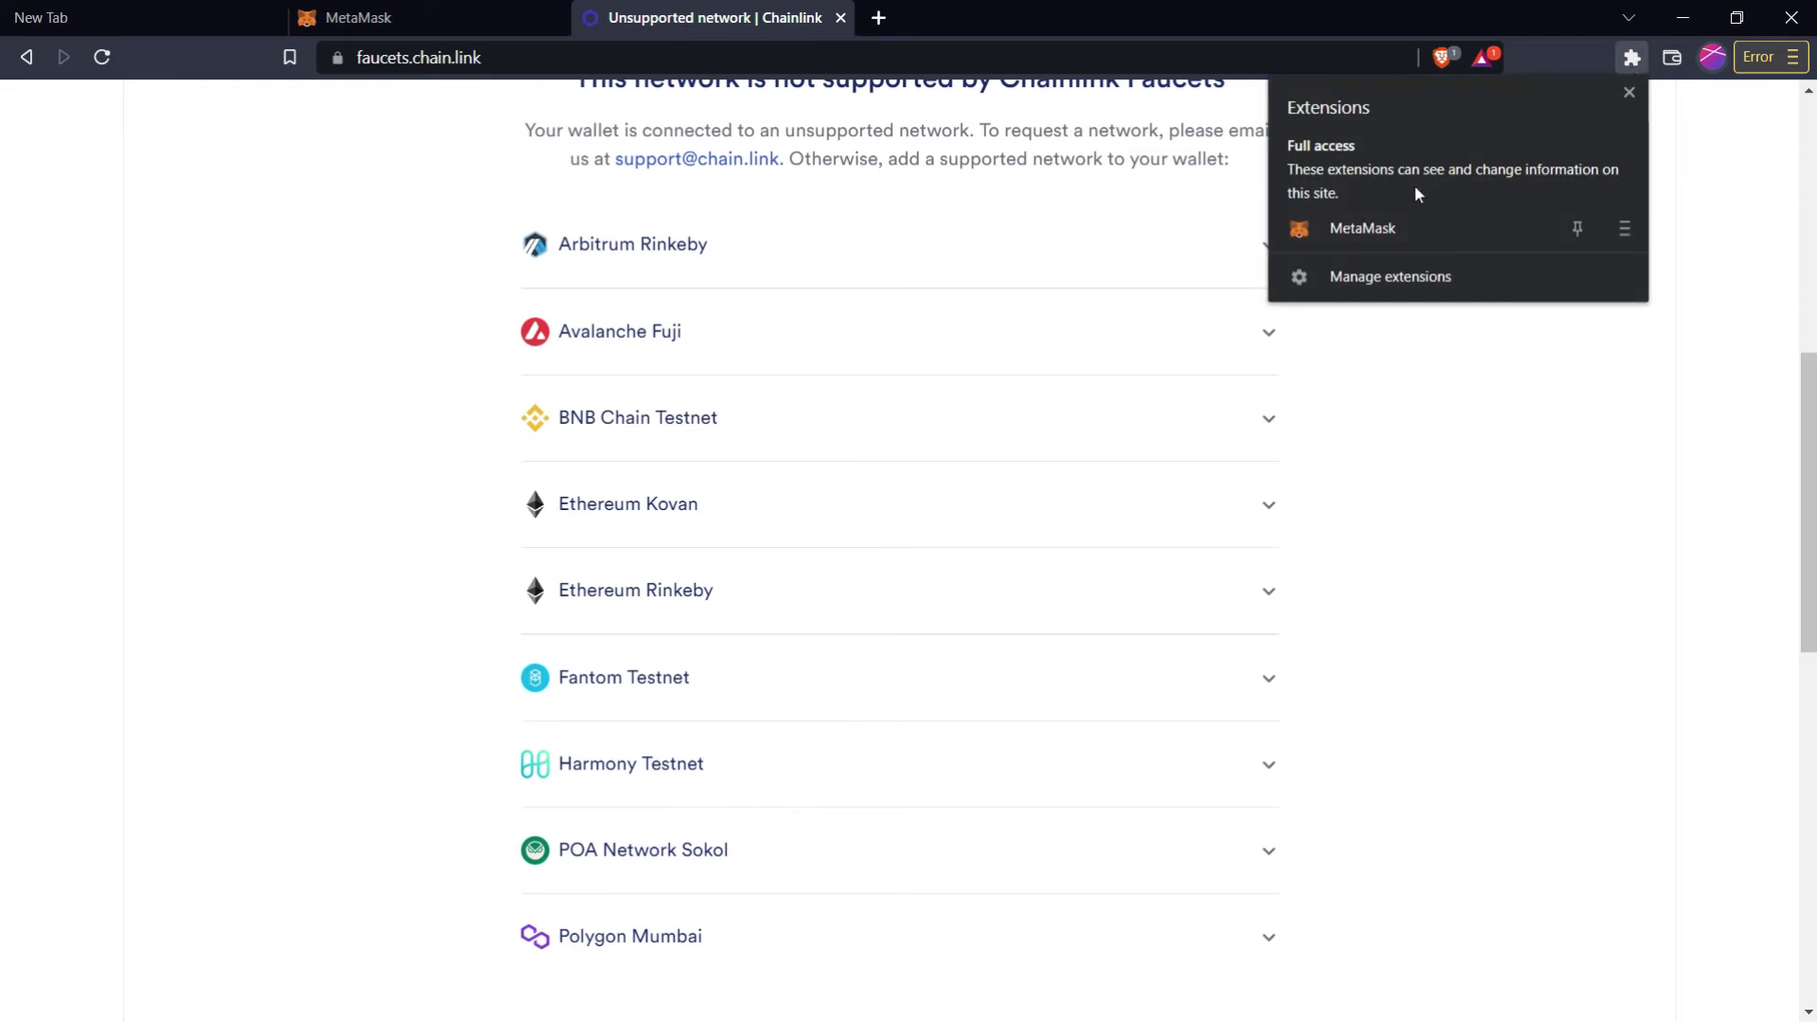
click(1357, 248)
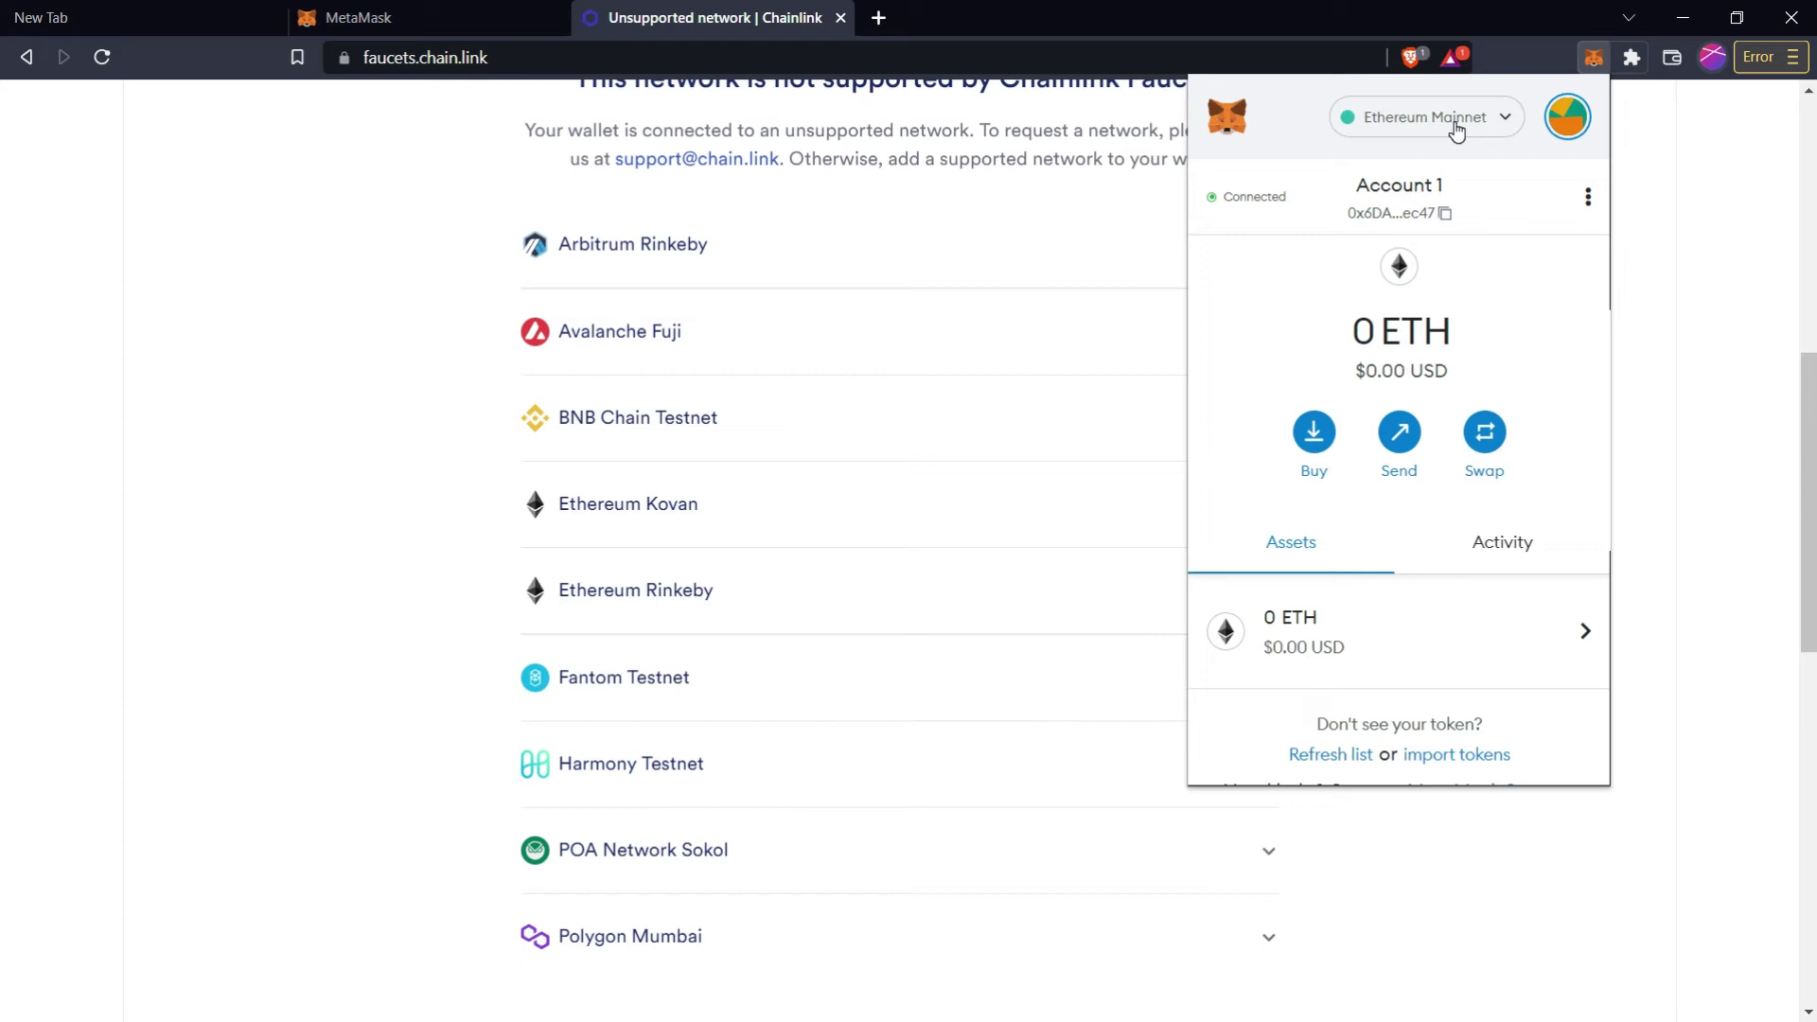
click(1456, 121)
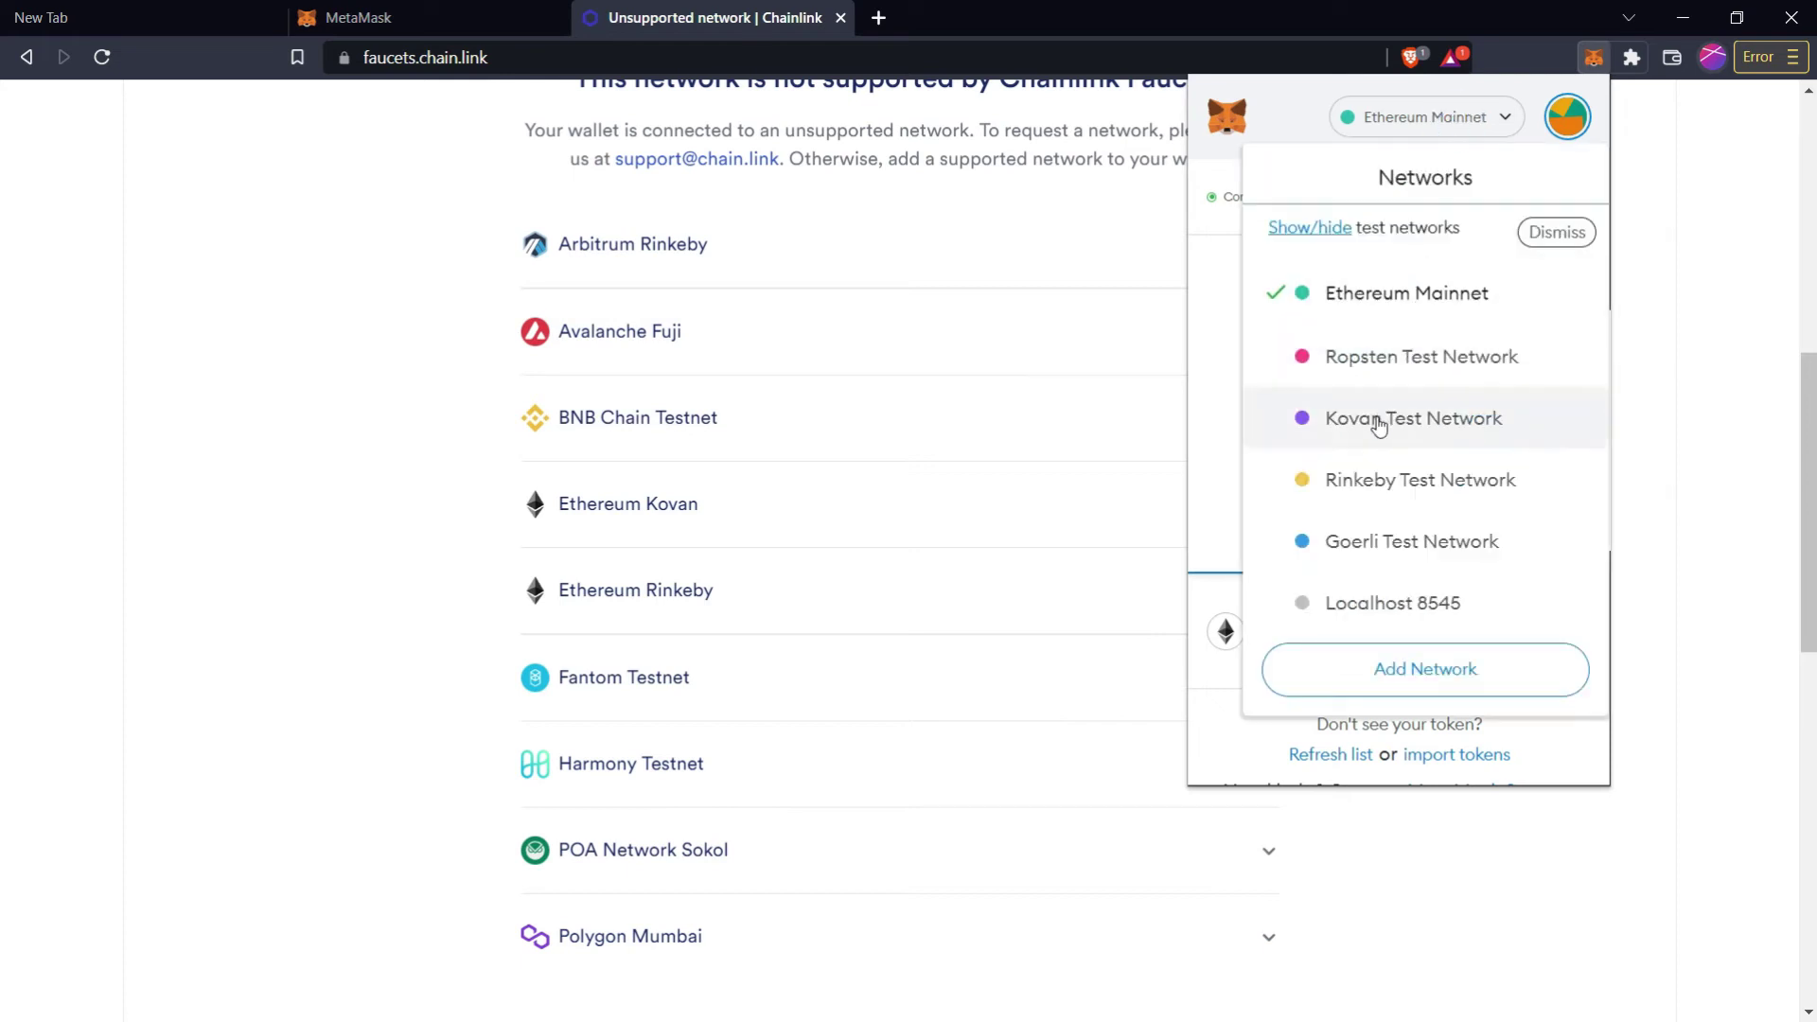
click(1409, 419)
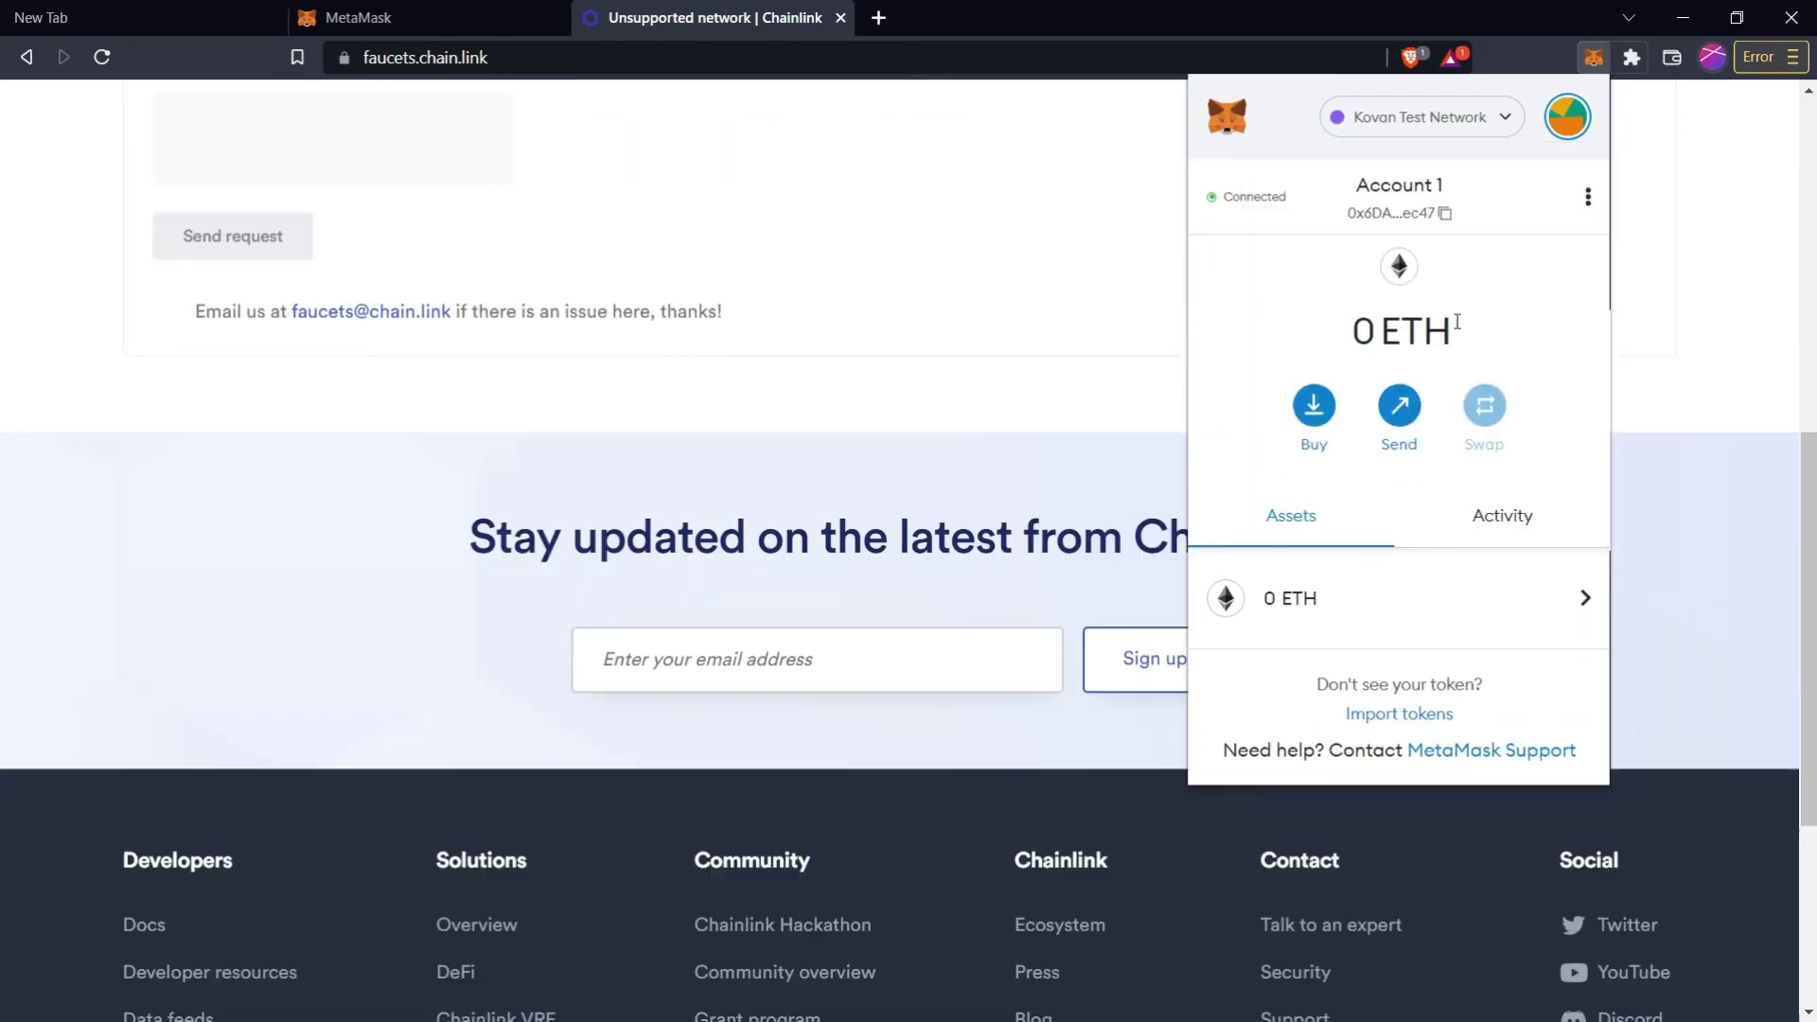
click(812, 258)
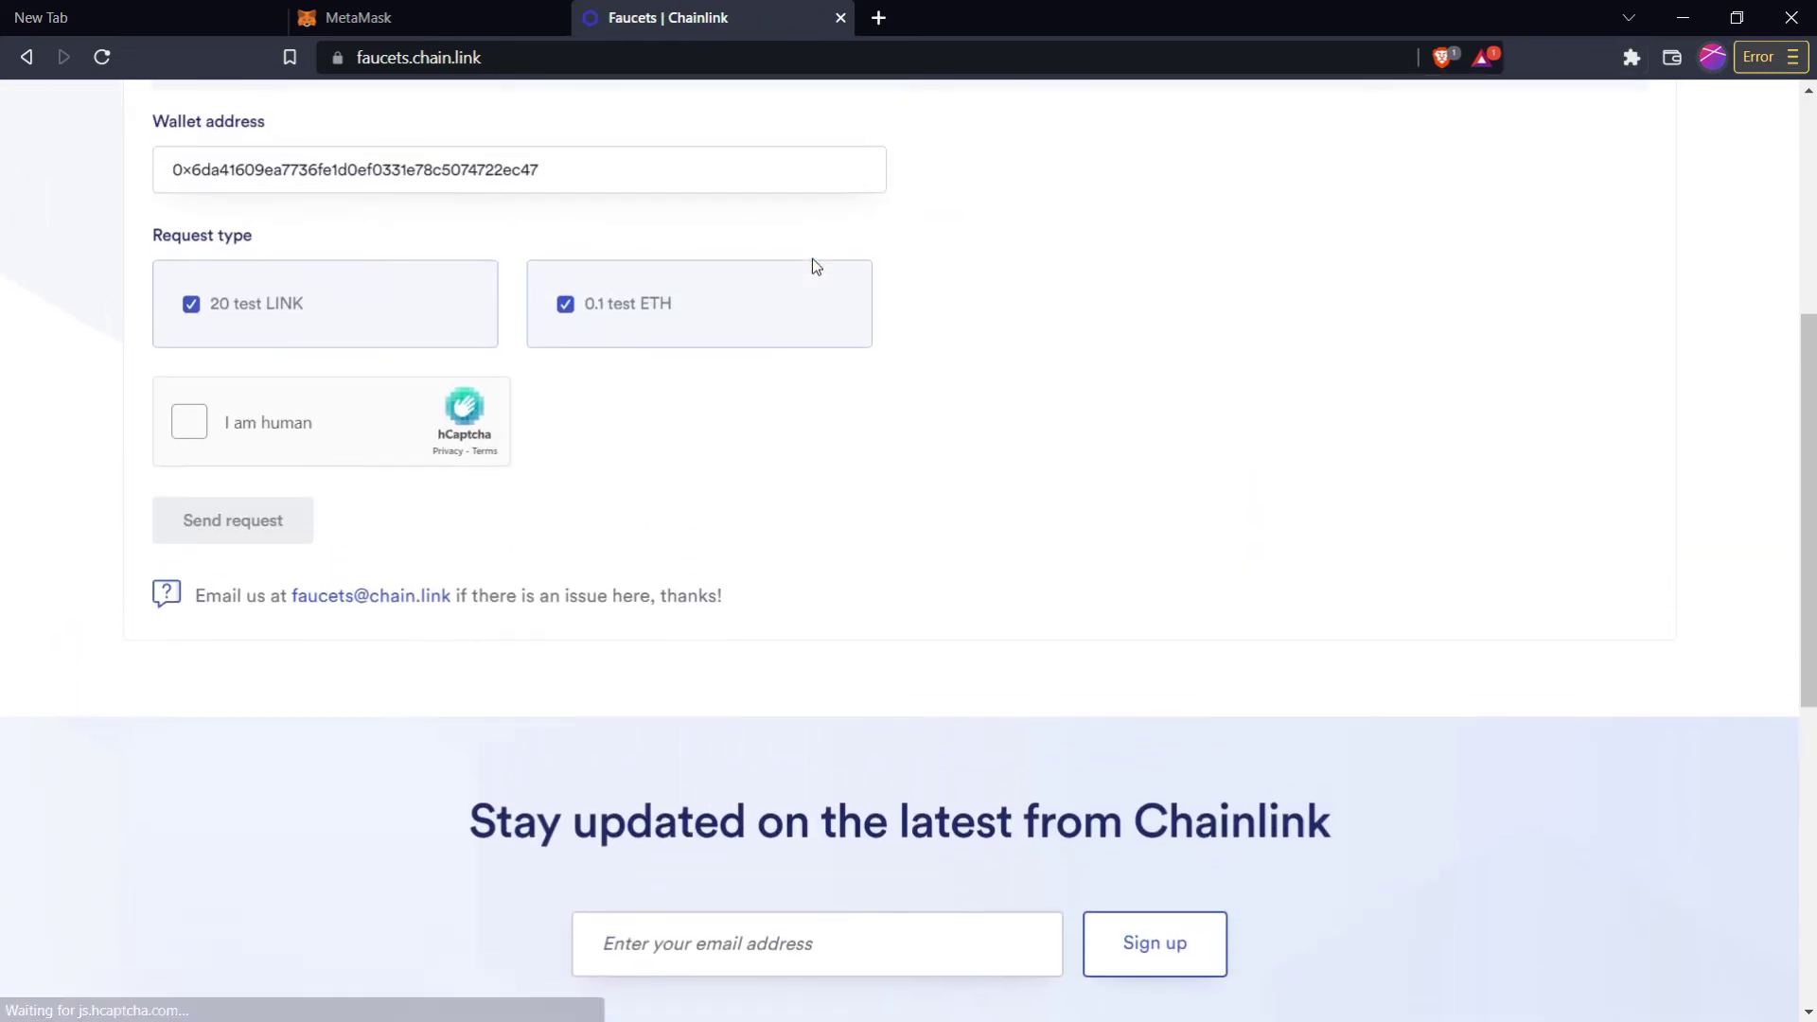
- Check the faucet notice that the wallet is on Ethereum Kovan and select the wallet address
scroll(812, 259, up, 4)
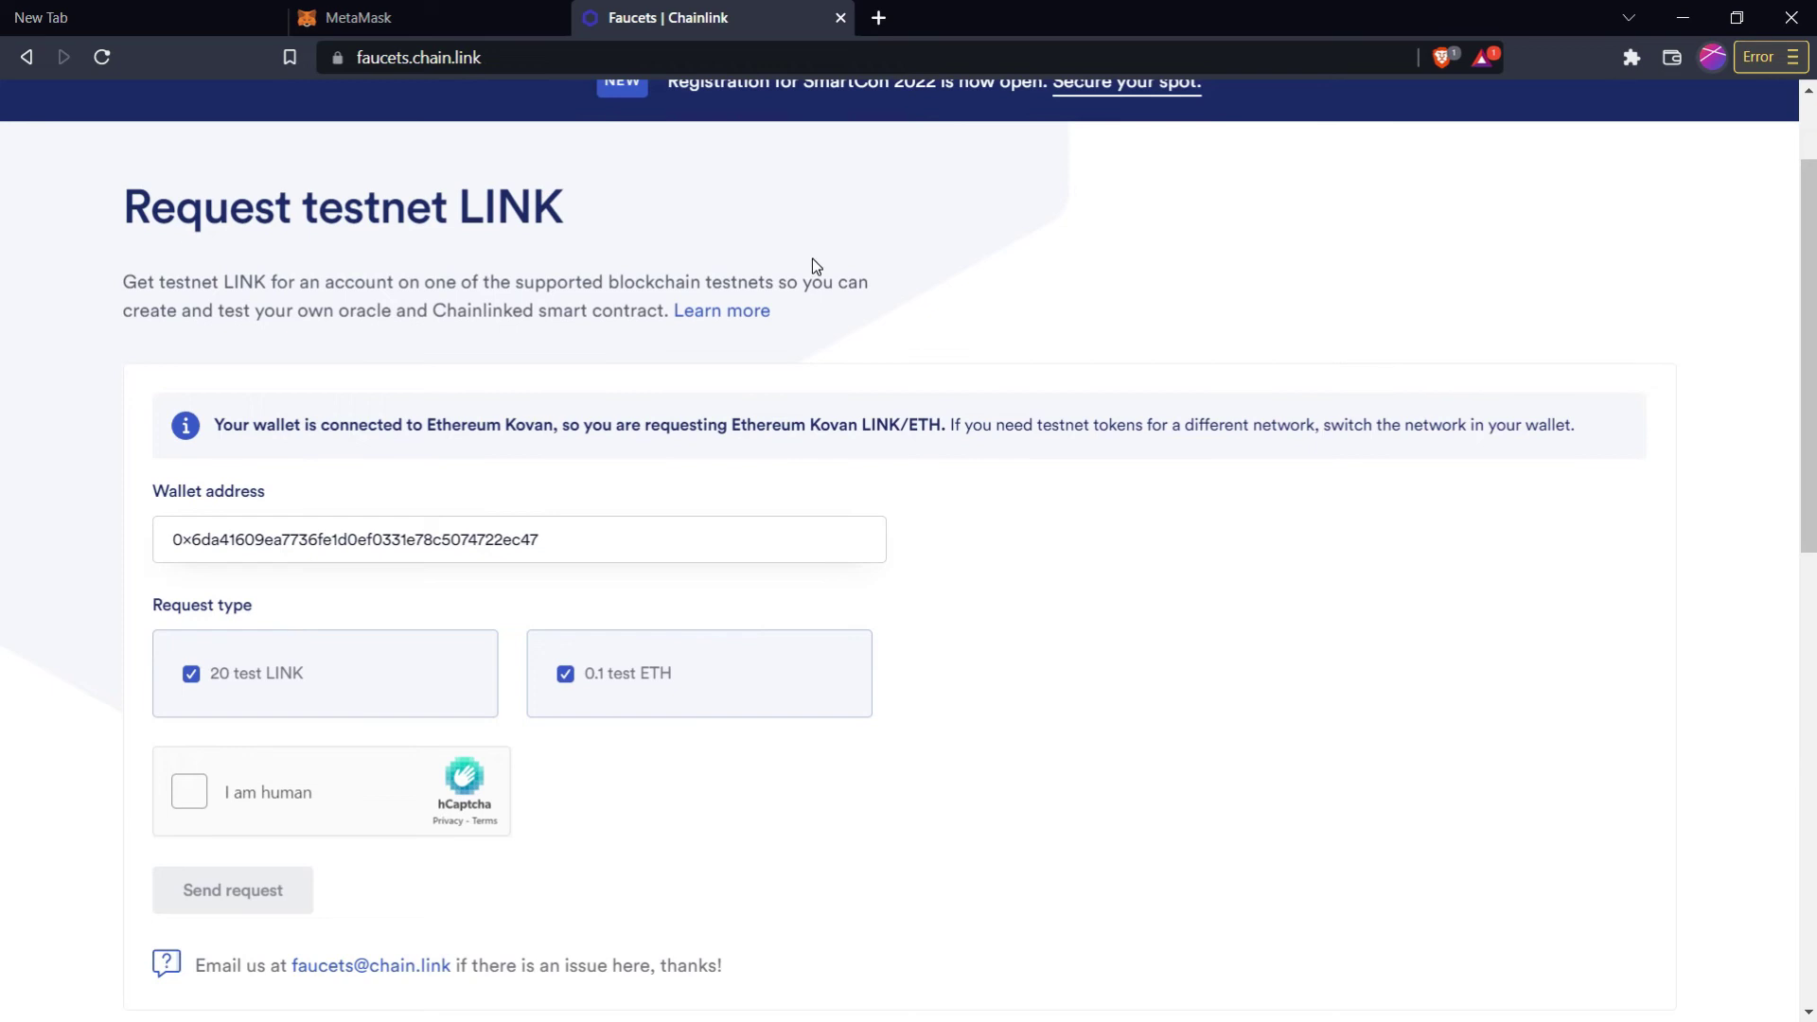
scroll(812, 258, up, 1)
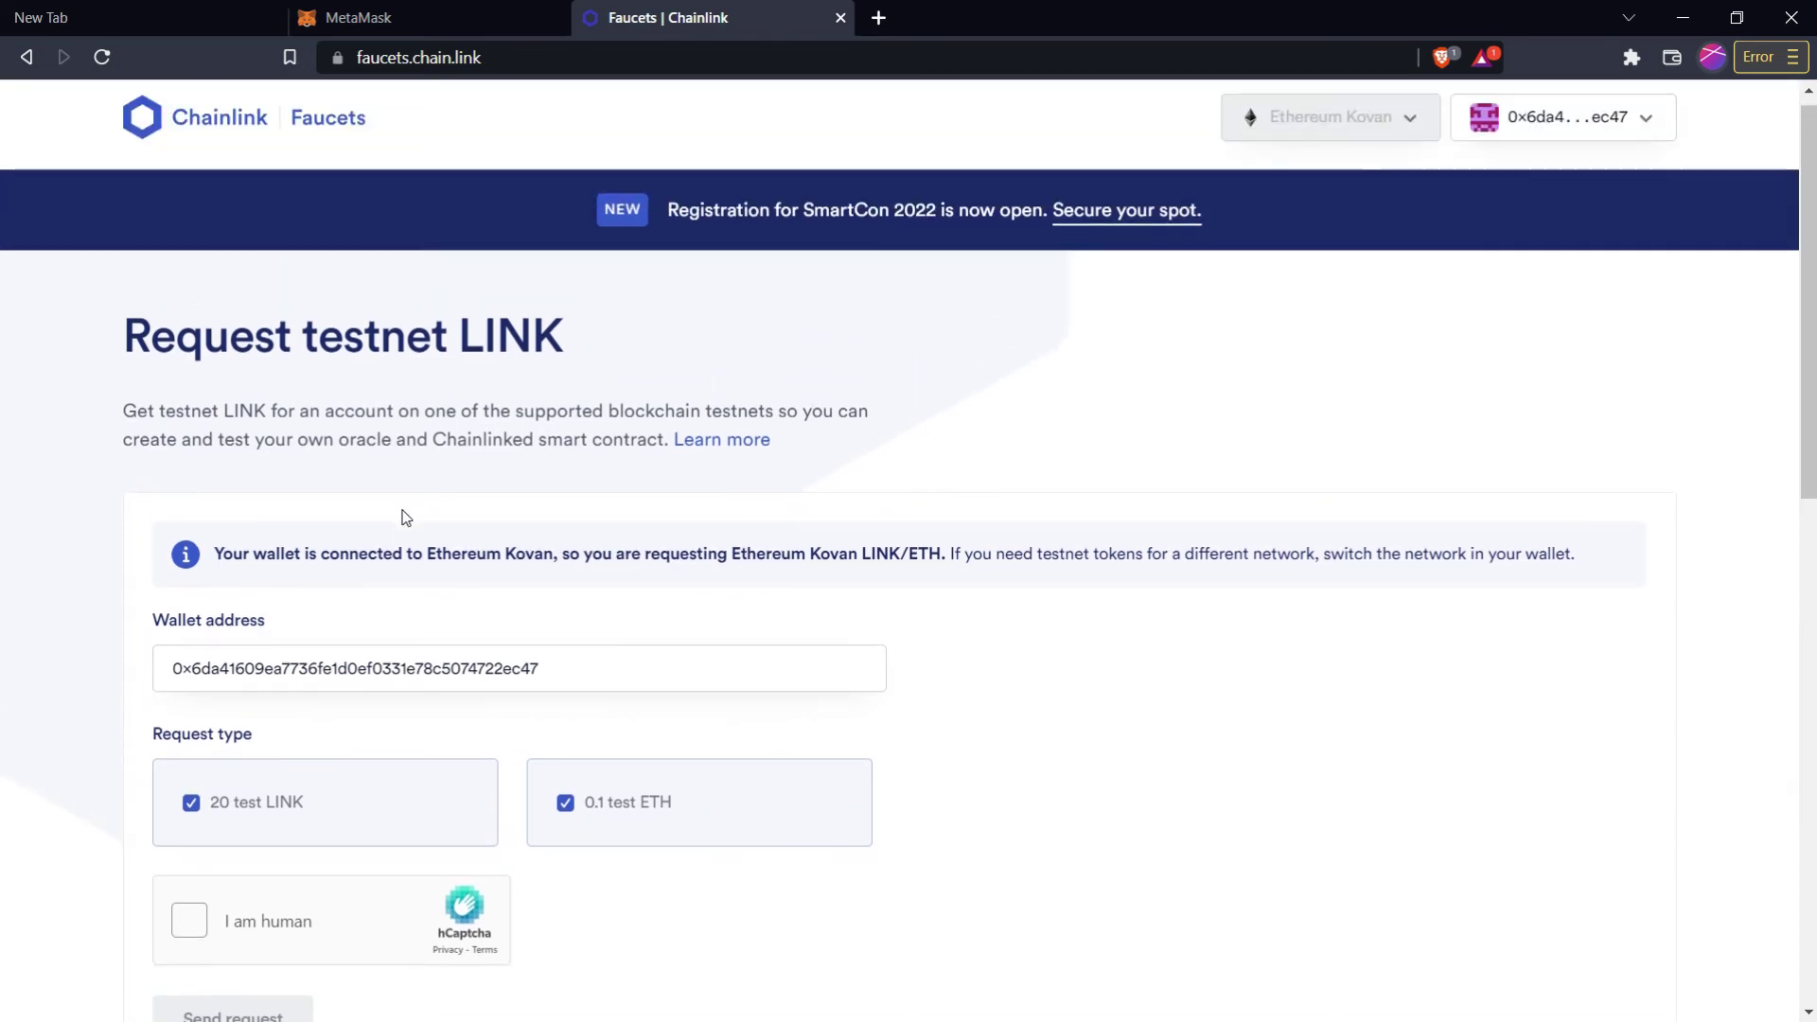
drag(426, 566, 664, 577)
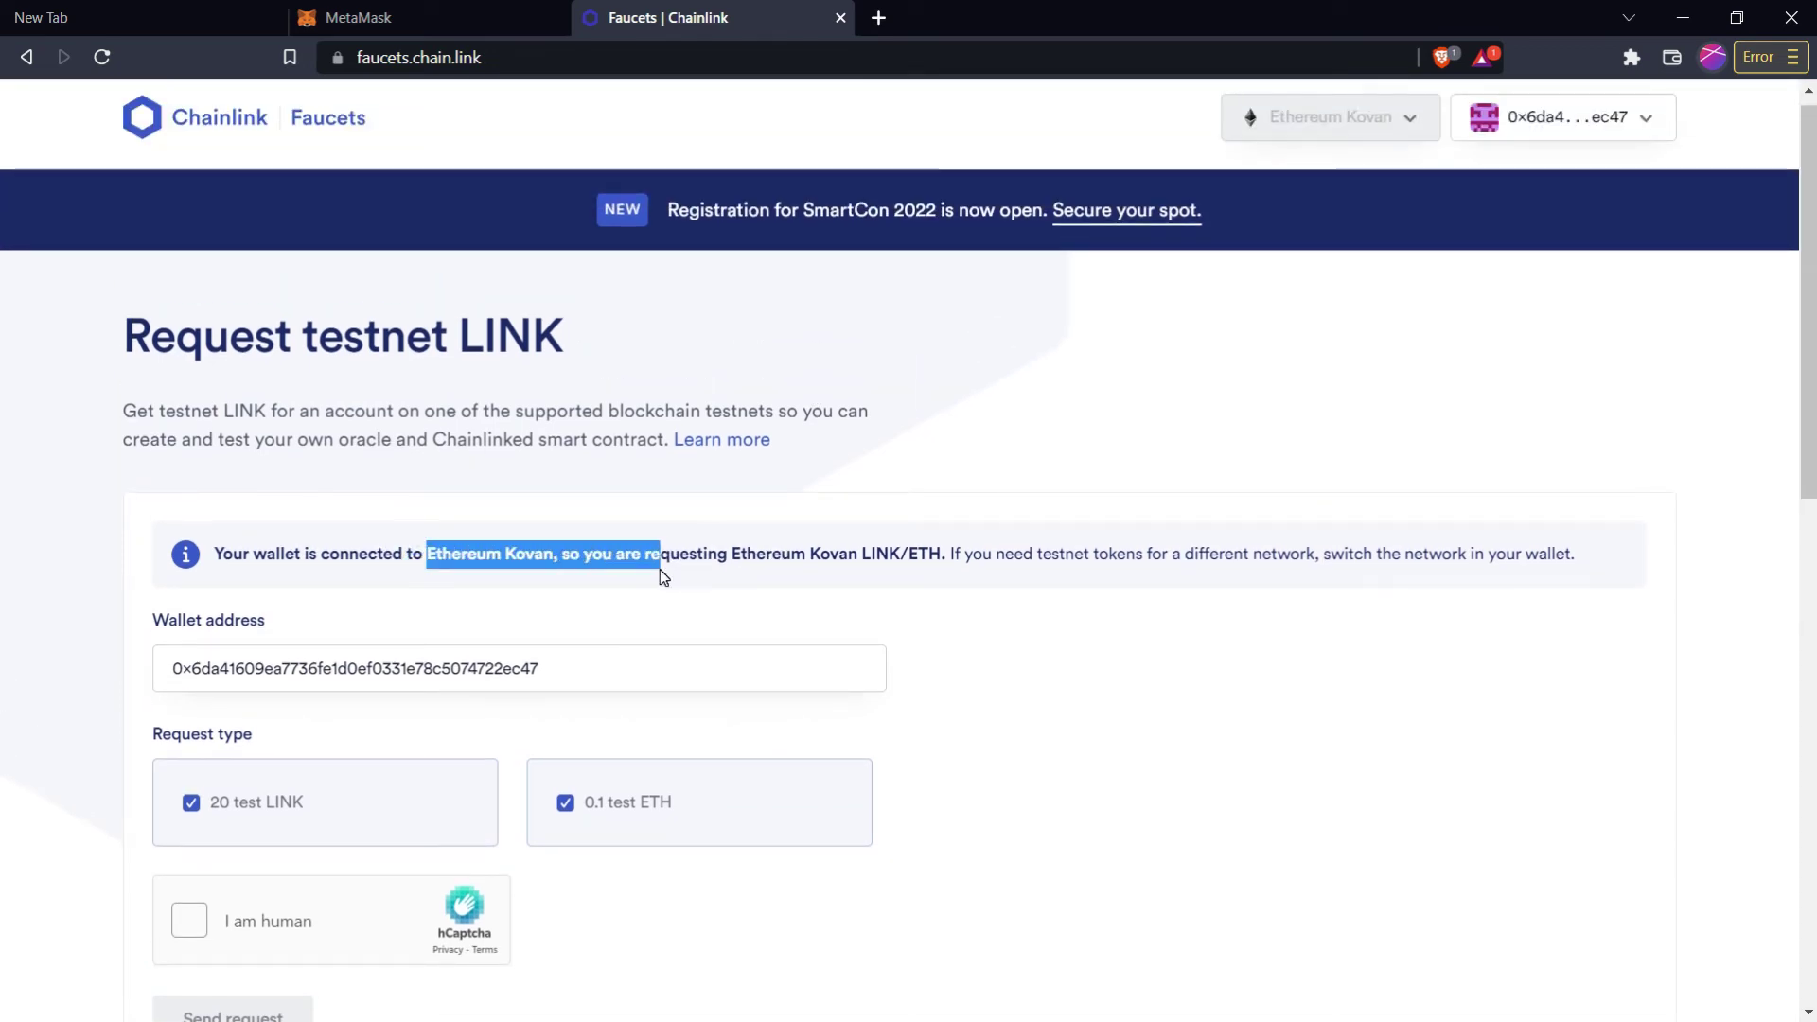
scroll(663, 576, down, 2)
double_click(232, 412)
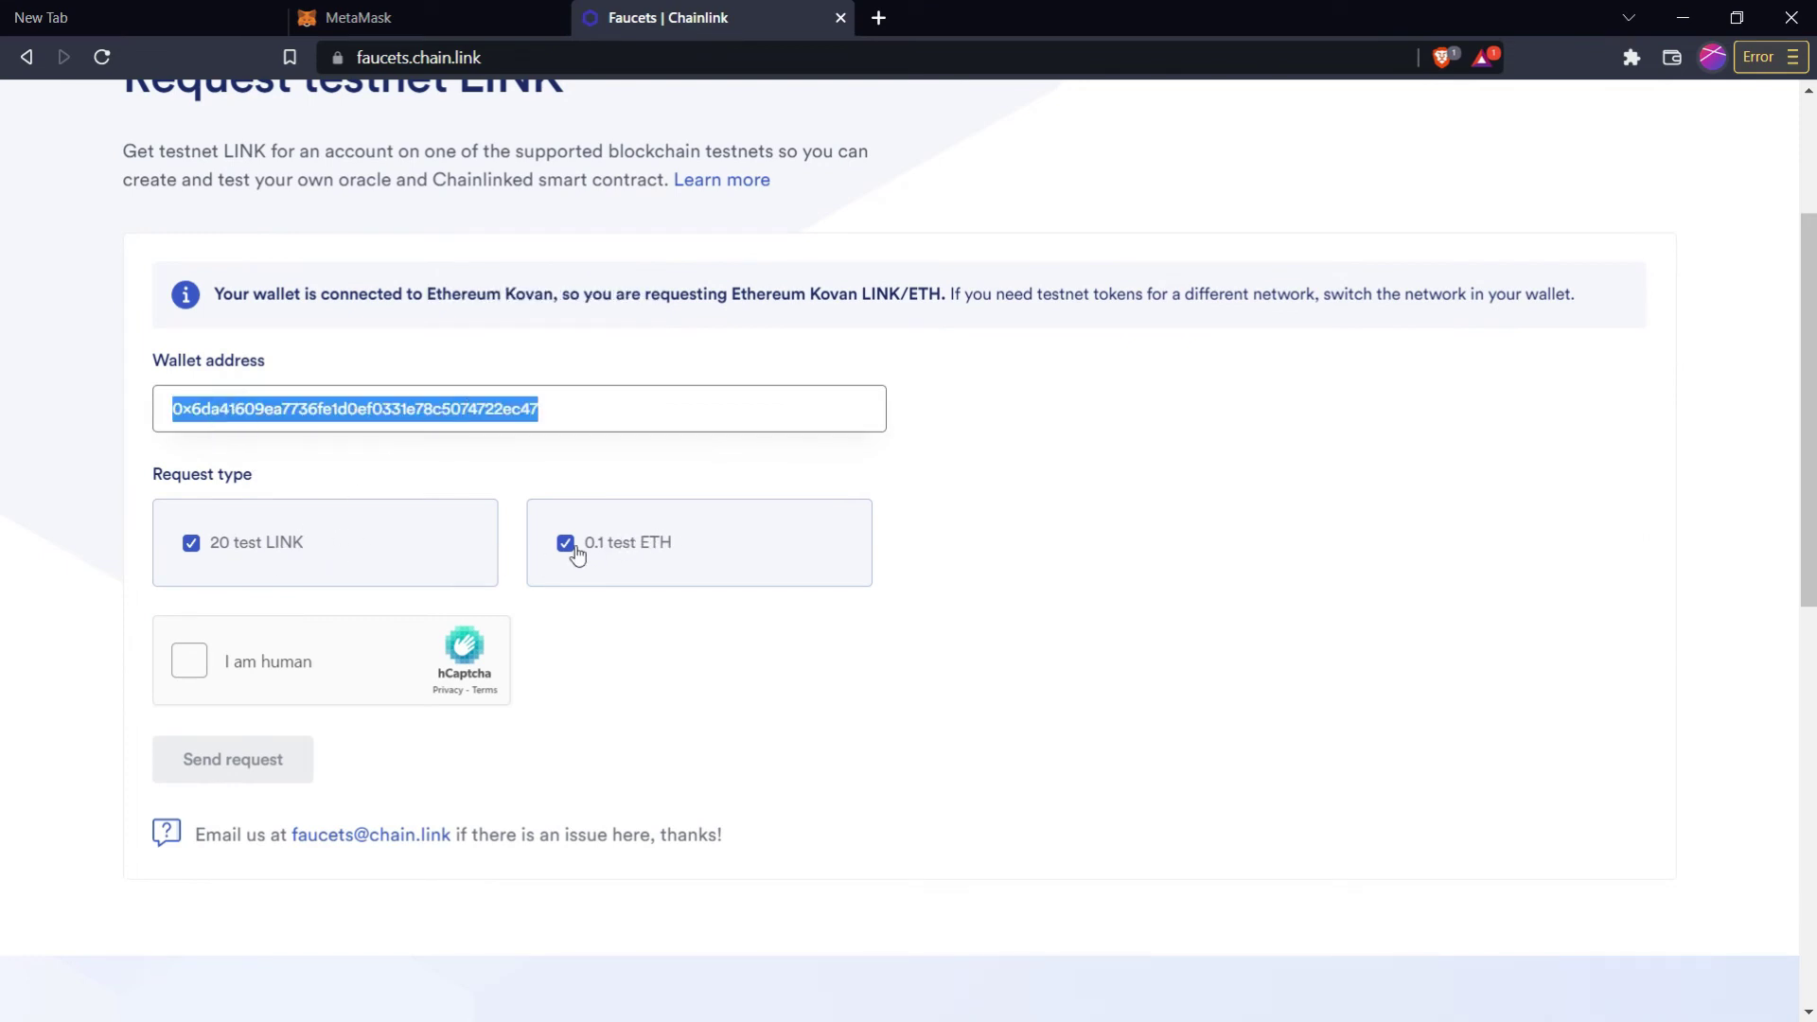
- Pass the hCaptcha check and send the request for 20 test LINK and 0.1 test ETH
click(208, 552)
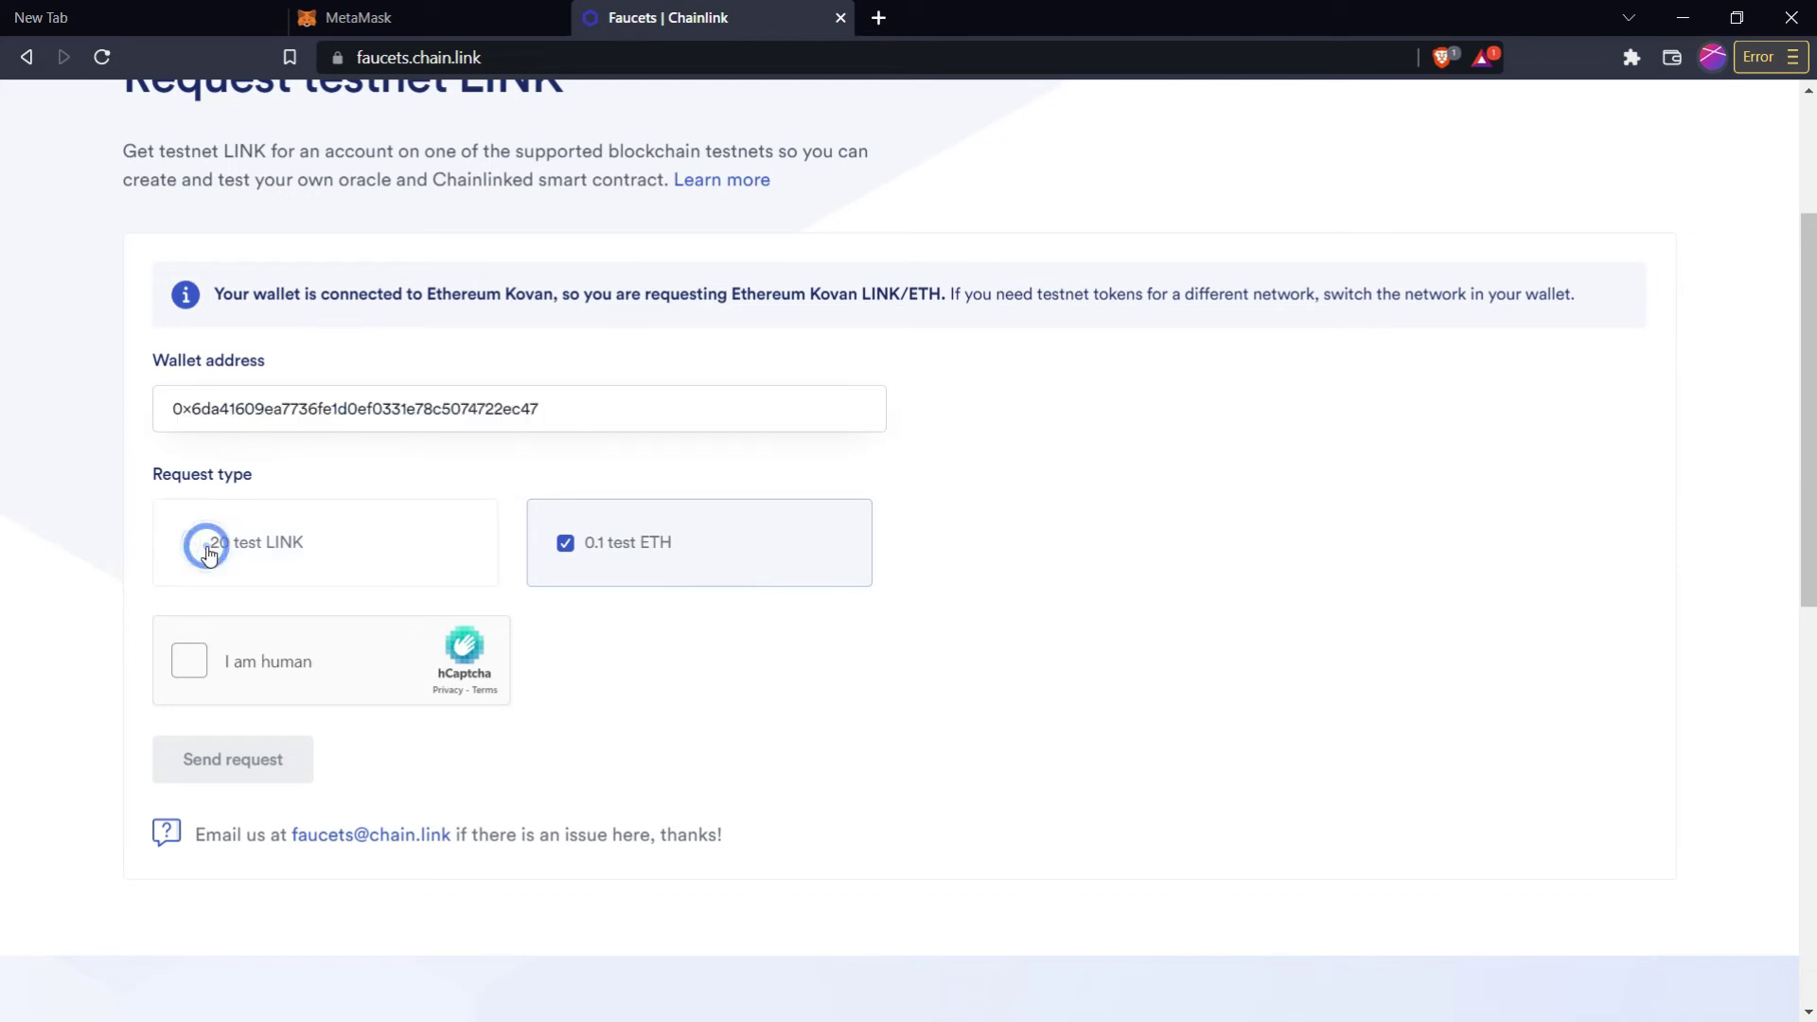
click(190, 671)
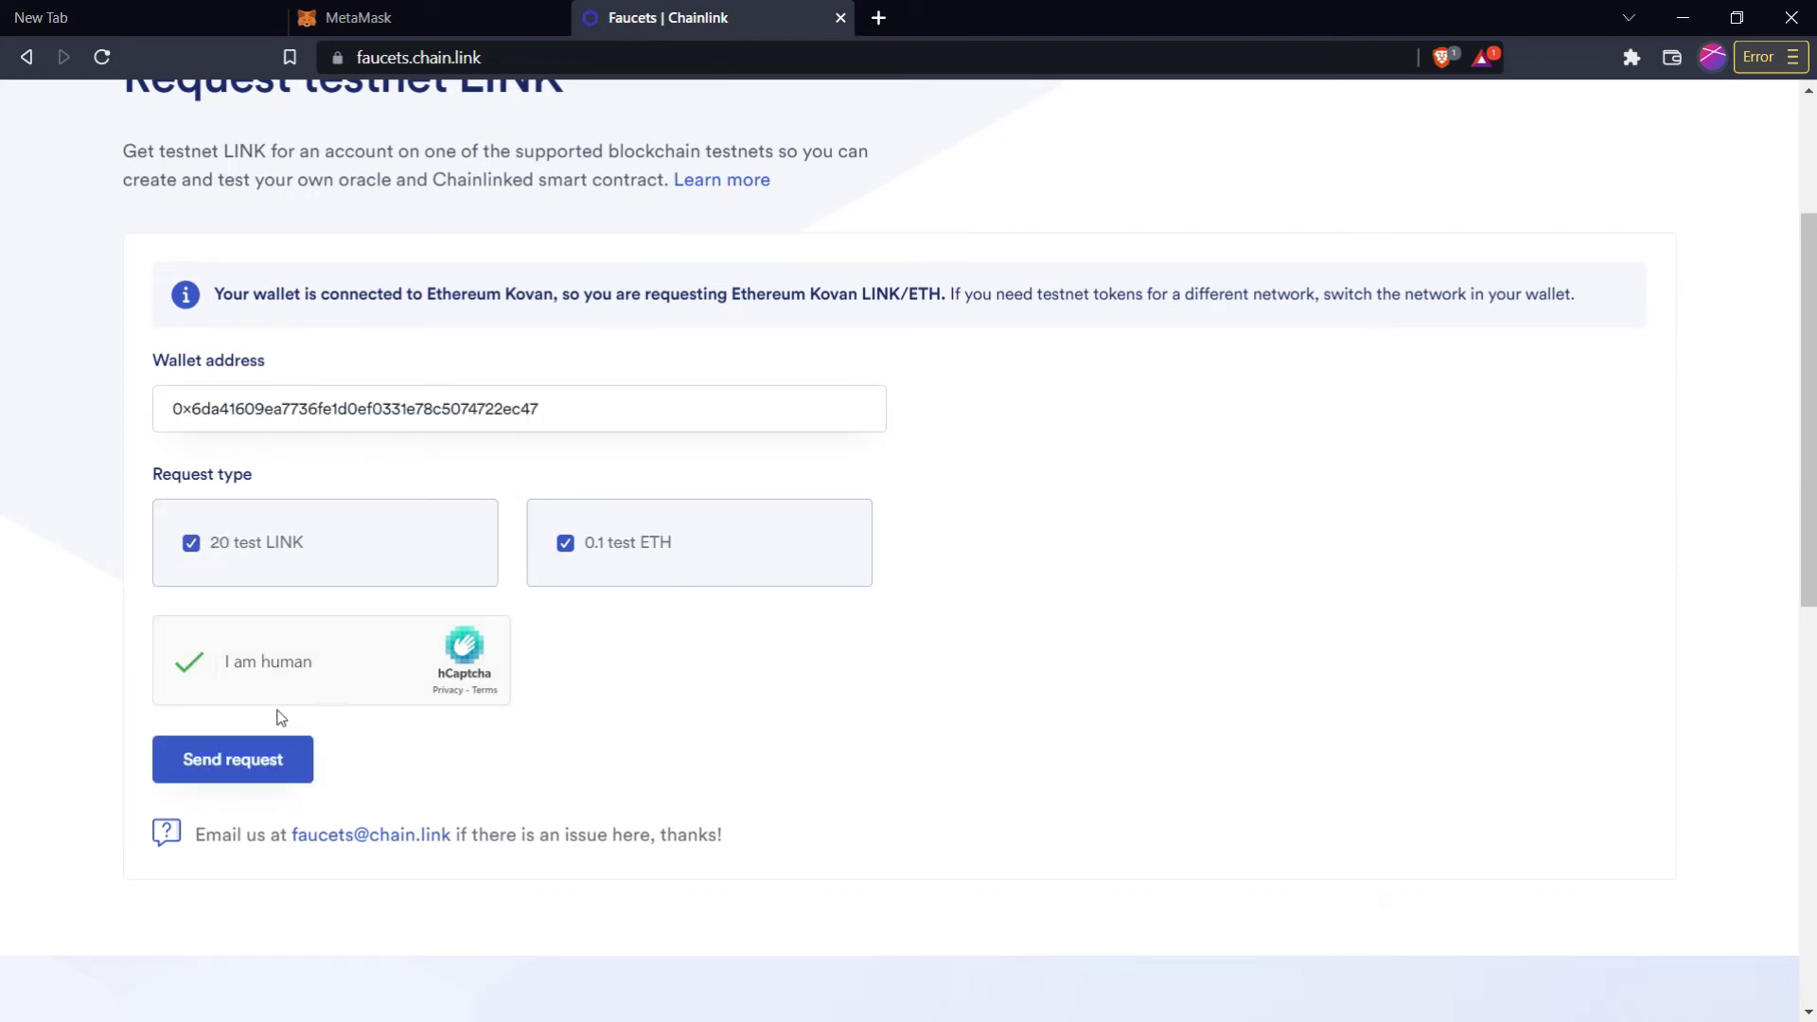
click(223, 759)
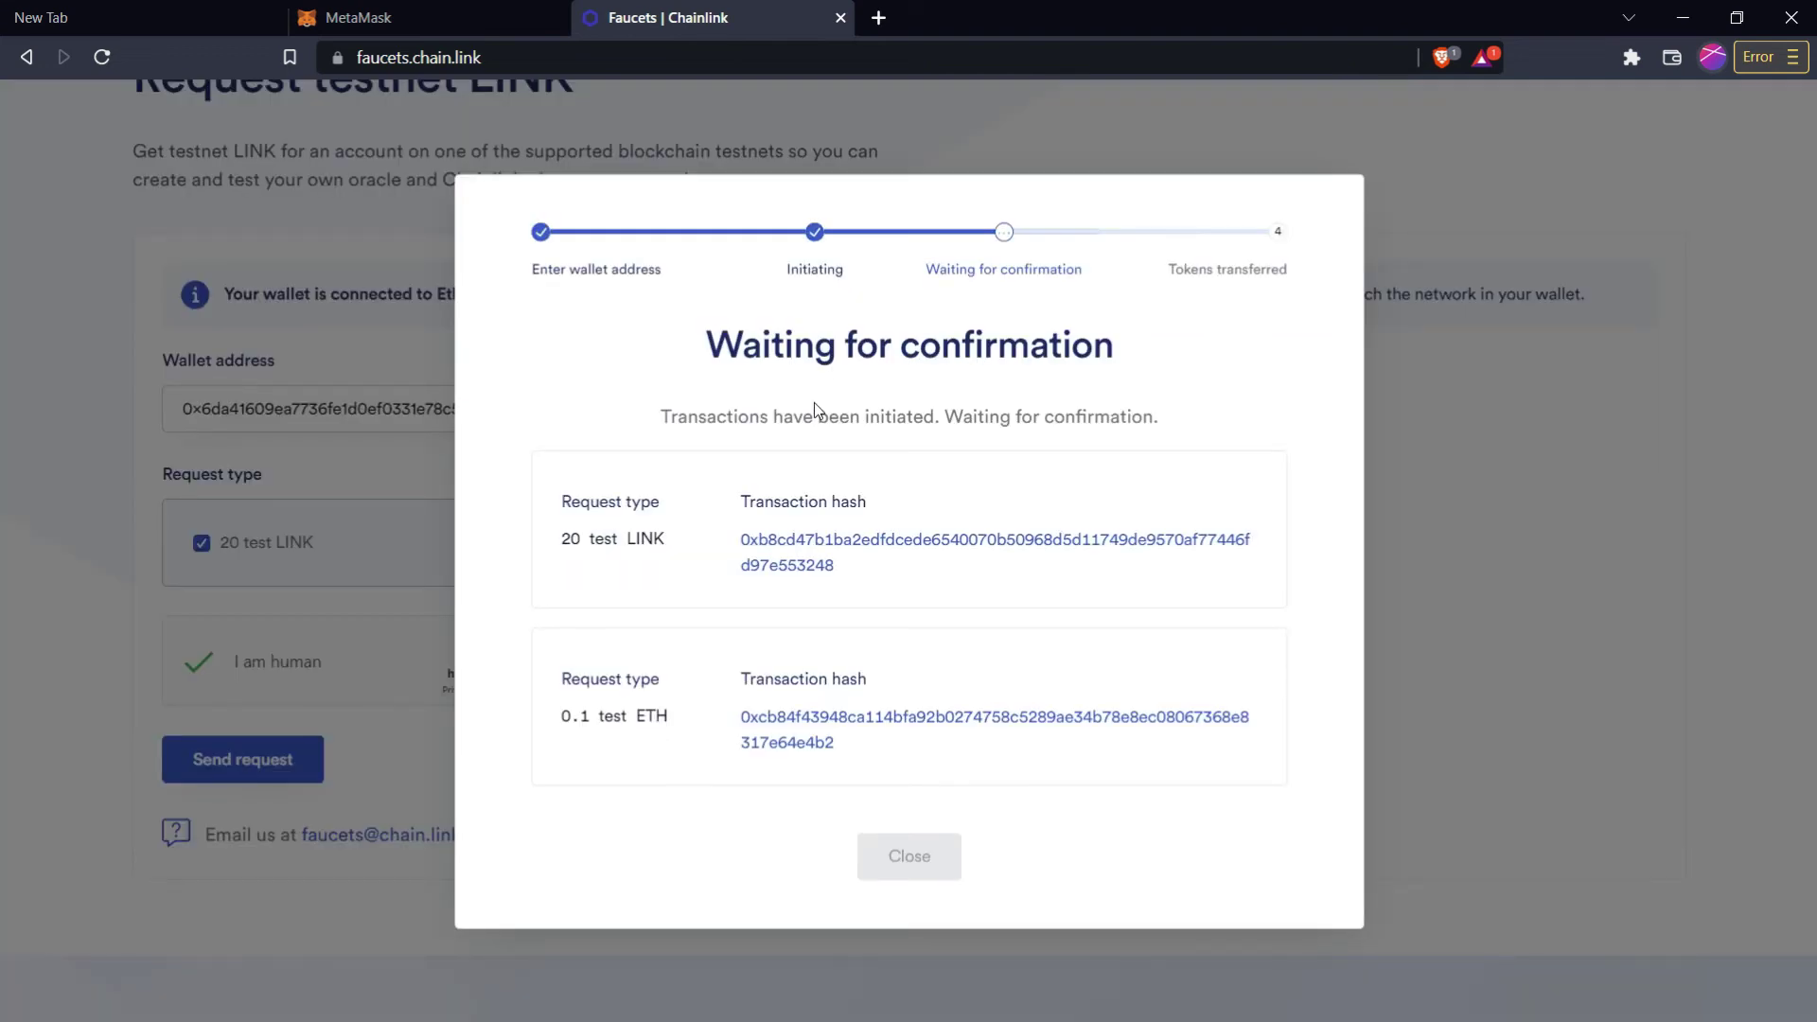
- Open the 20 LINK transfer on Kovan Etherscan, then review the faucet's 0.1 test ETH line
click(794, 545)
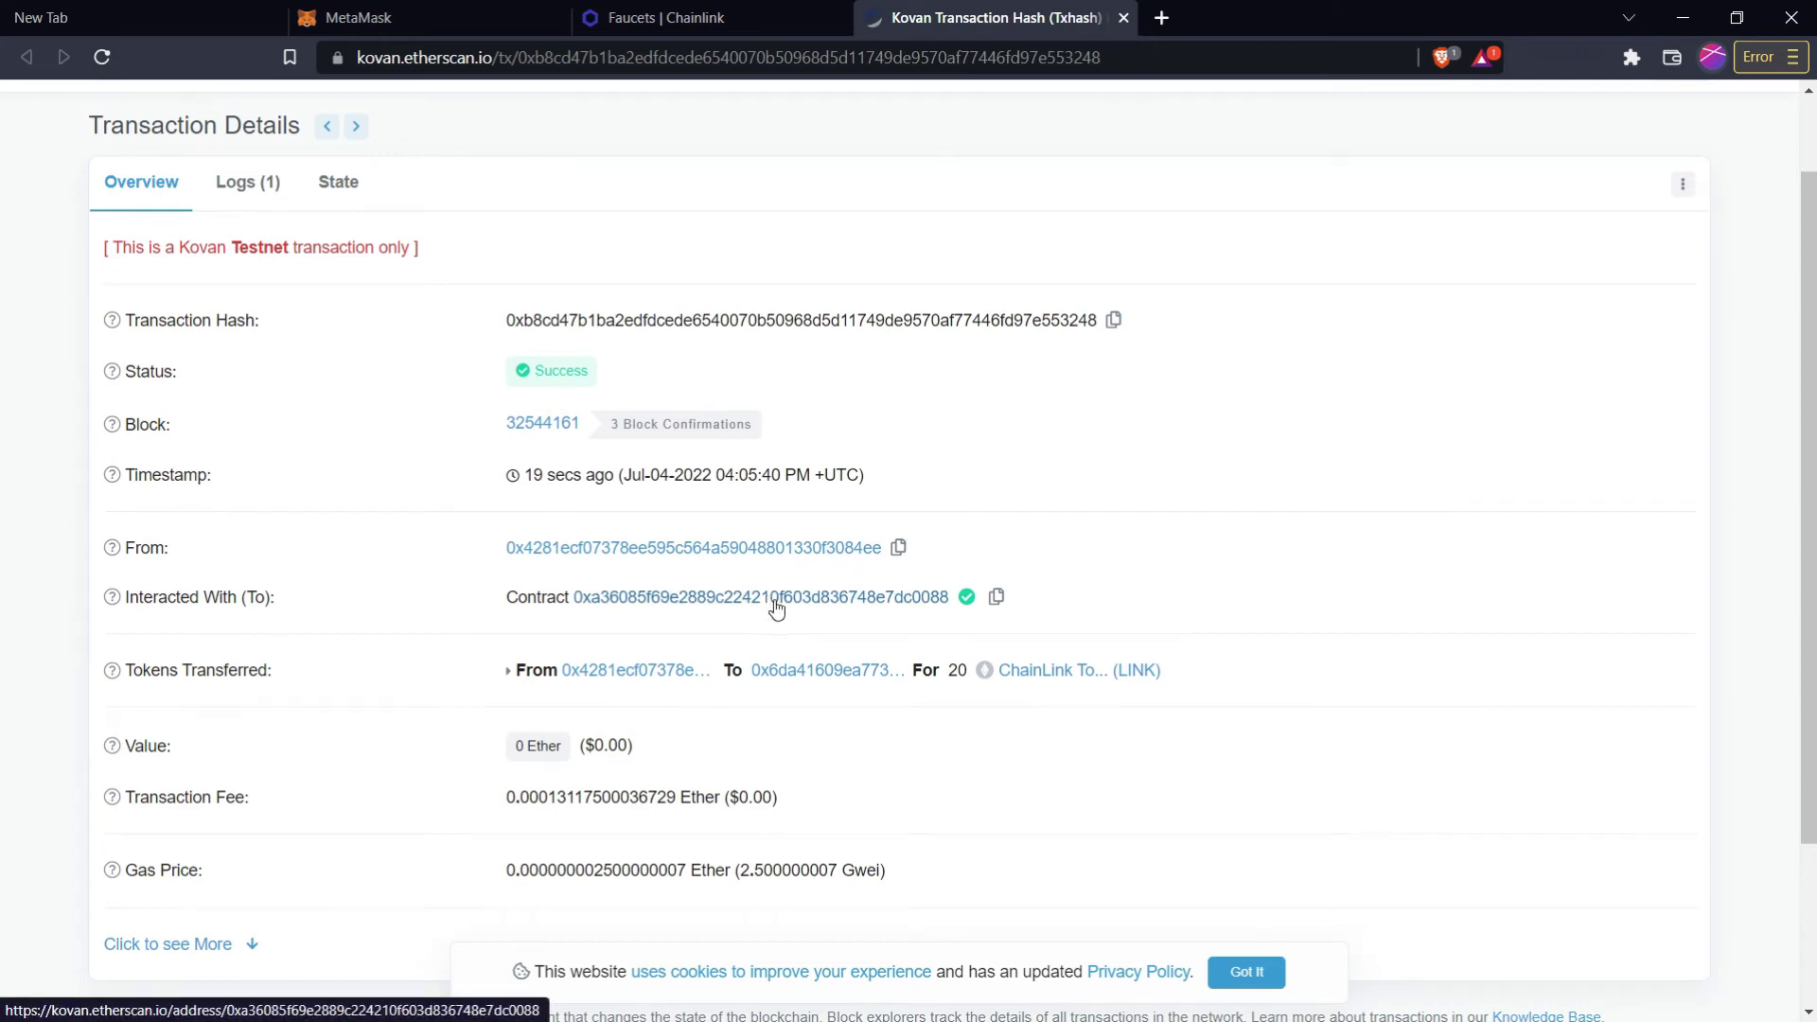
key(ctrl+shift+Tab)
click(553, 724)
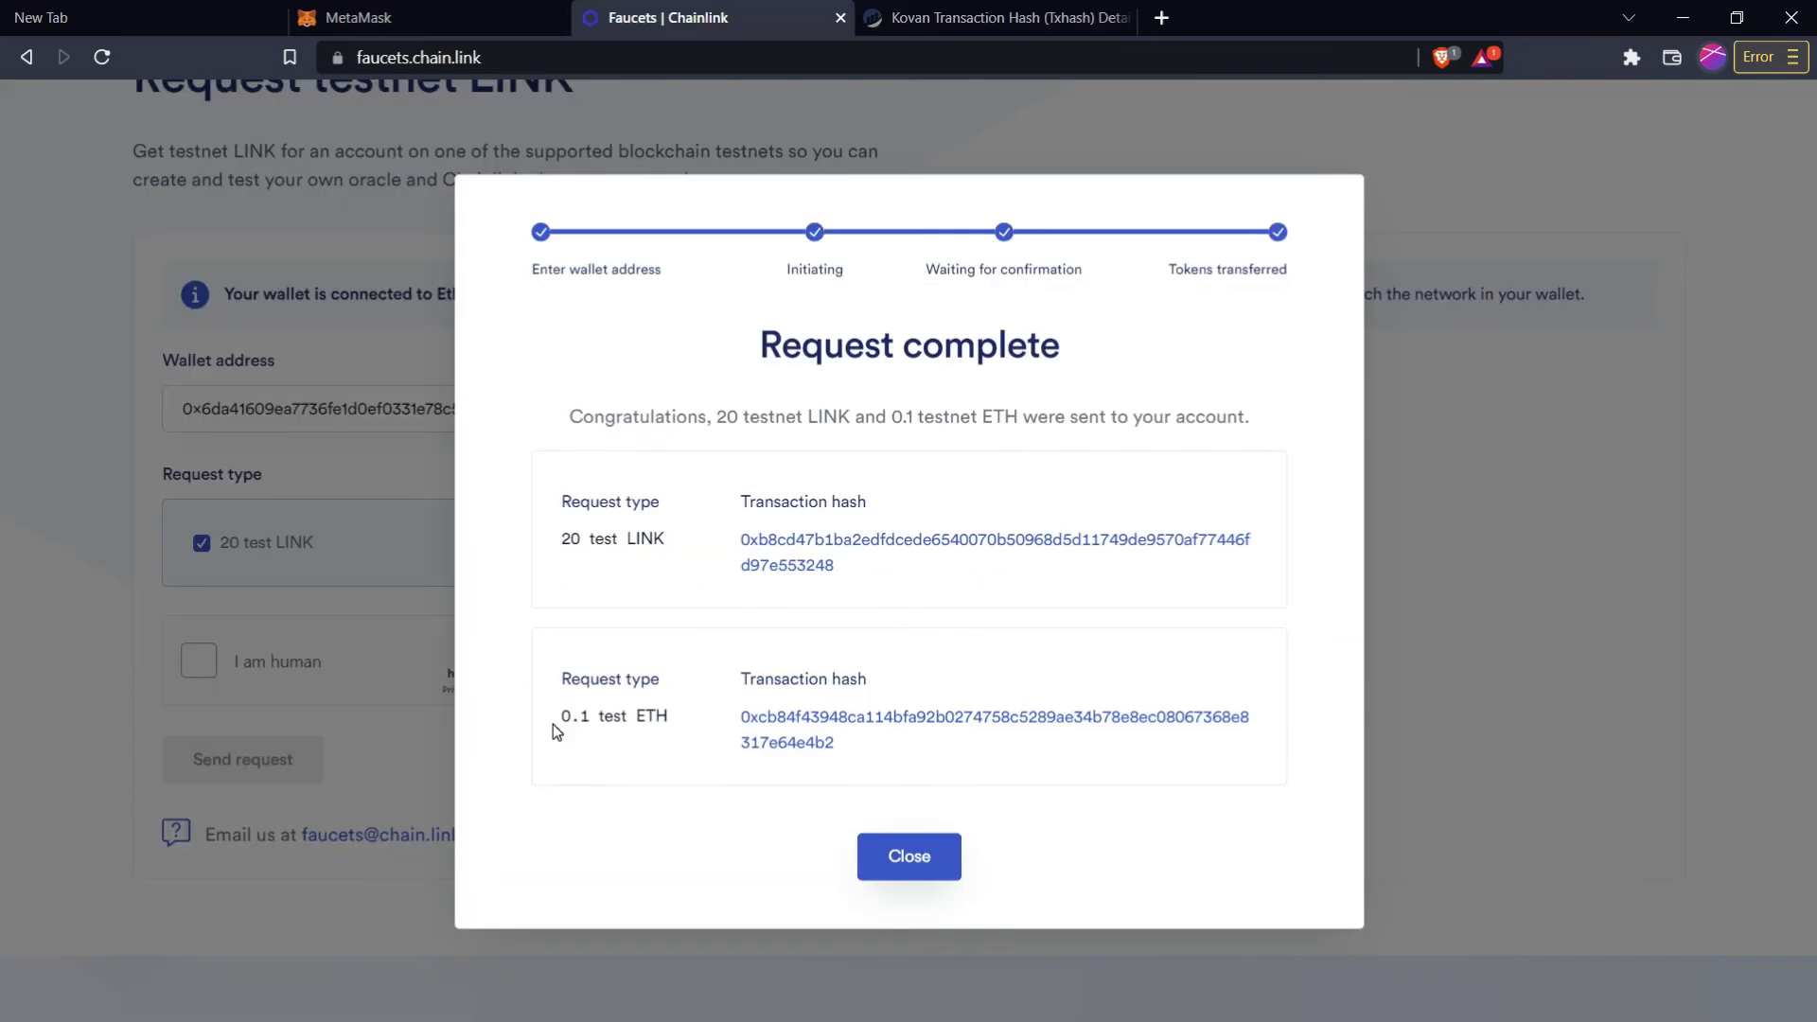
drag(569, 724, 685, 710)
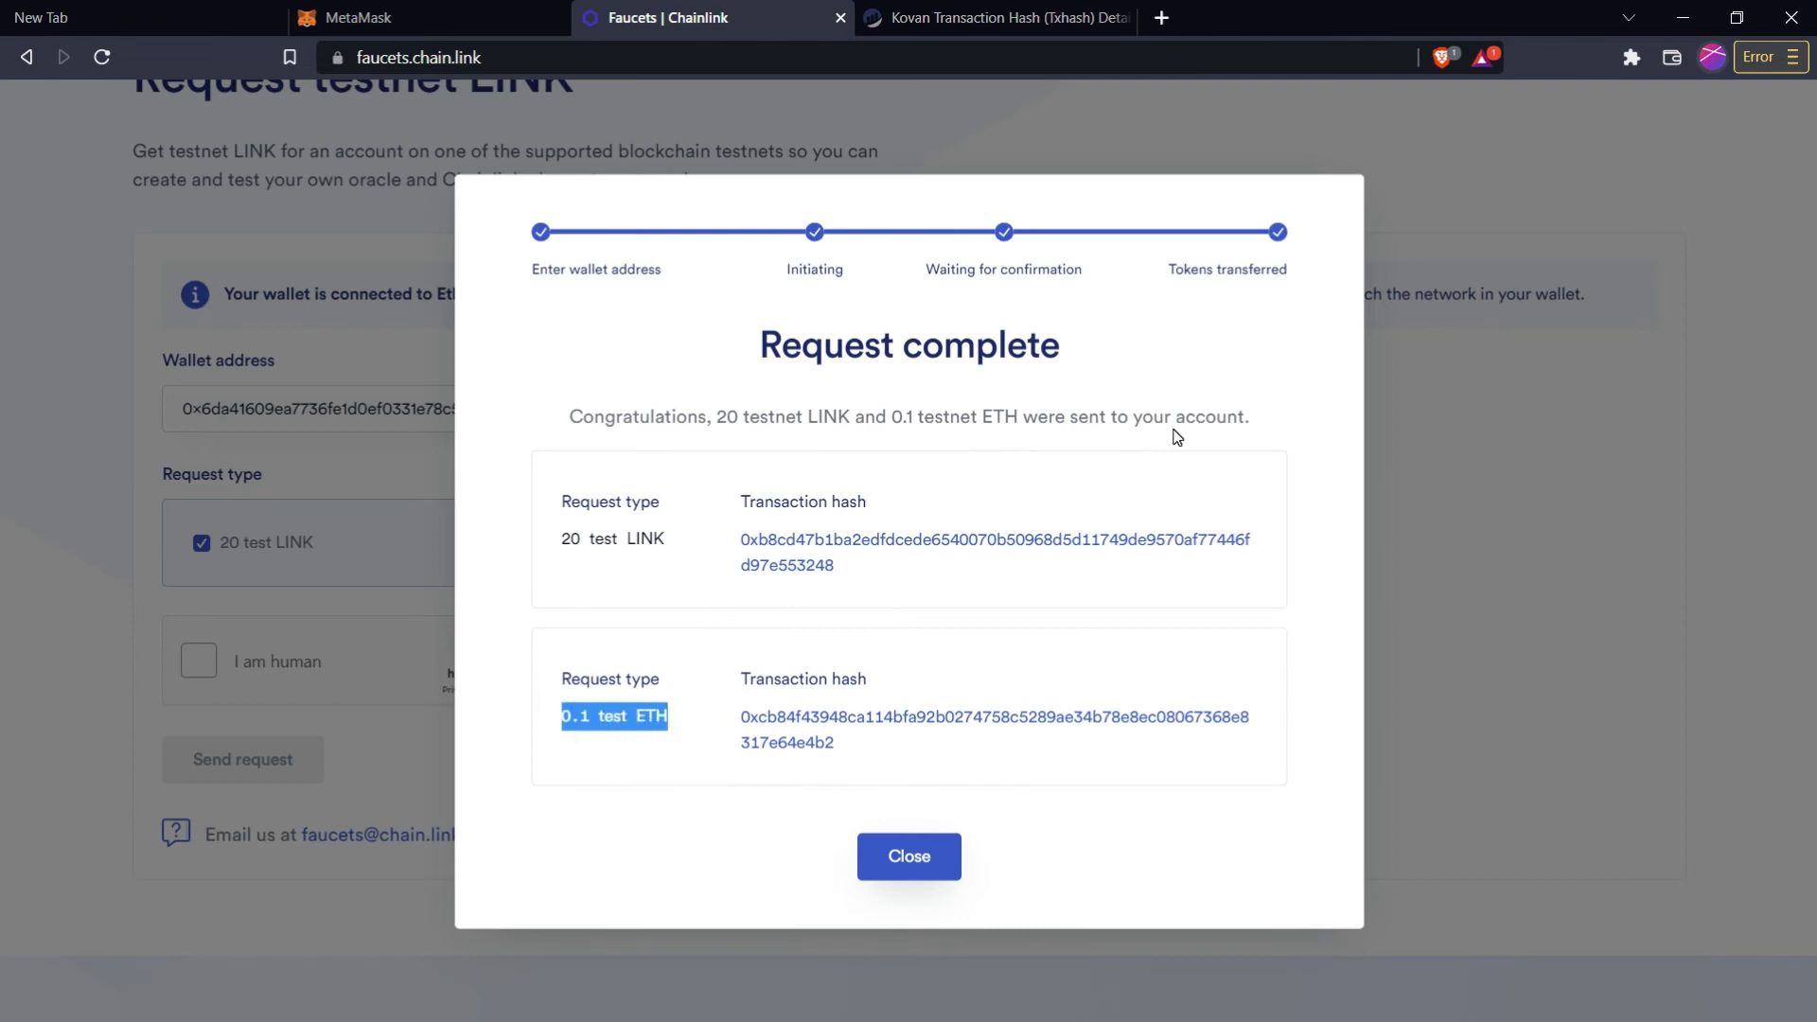
- Confirm MetaMask holds 0.1 KovanETH, then open the ChainLink Token page on Etherscan
click(1642, 58)
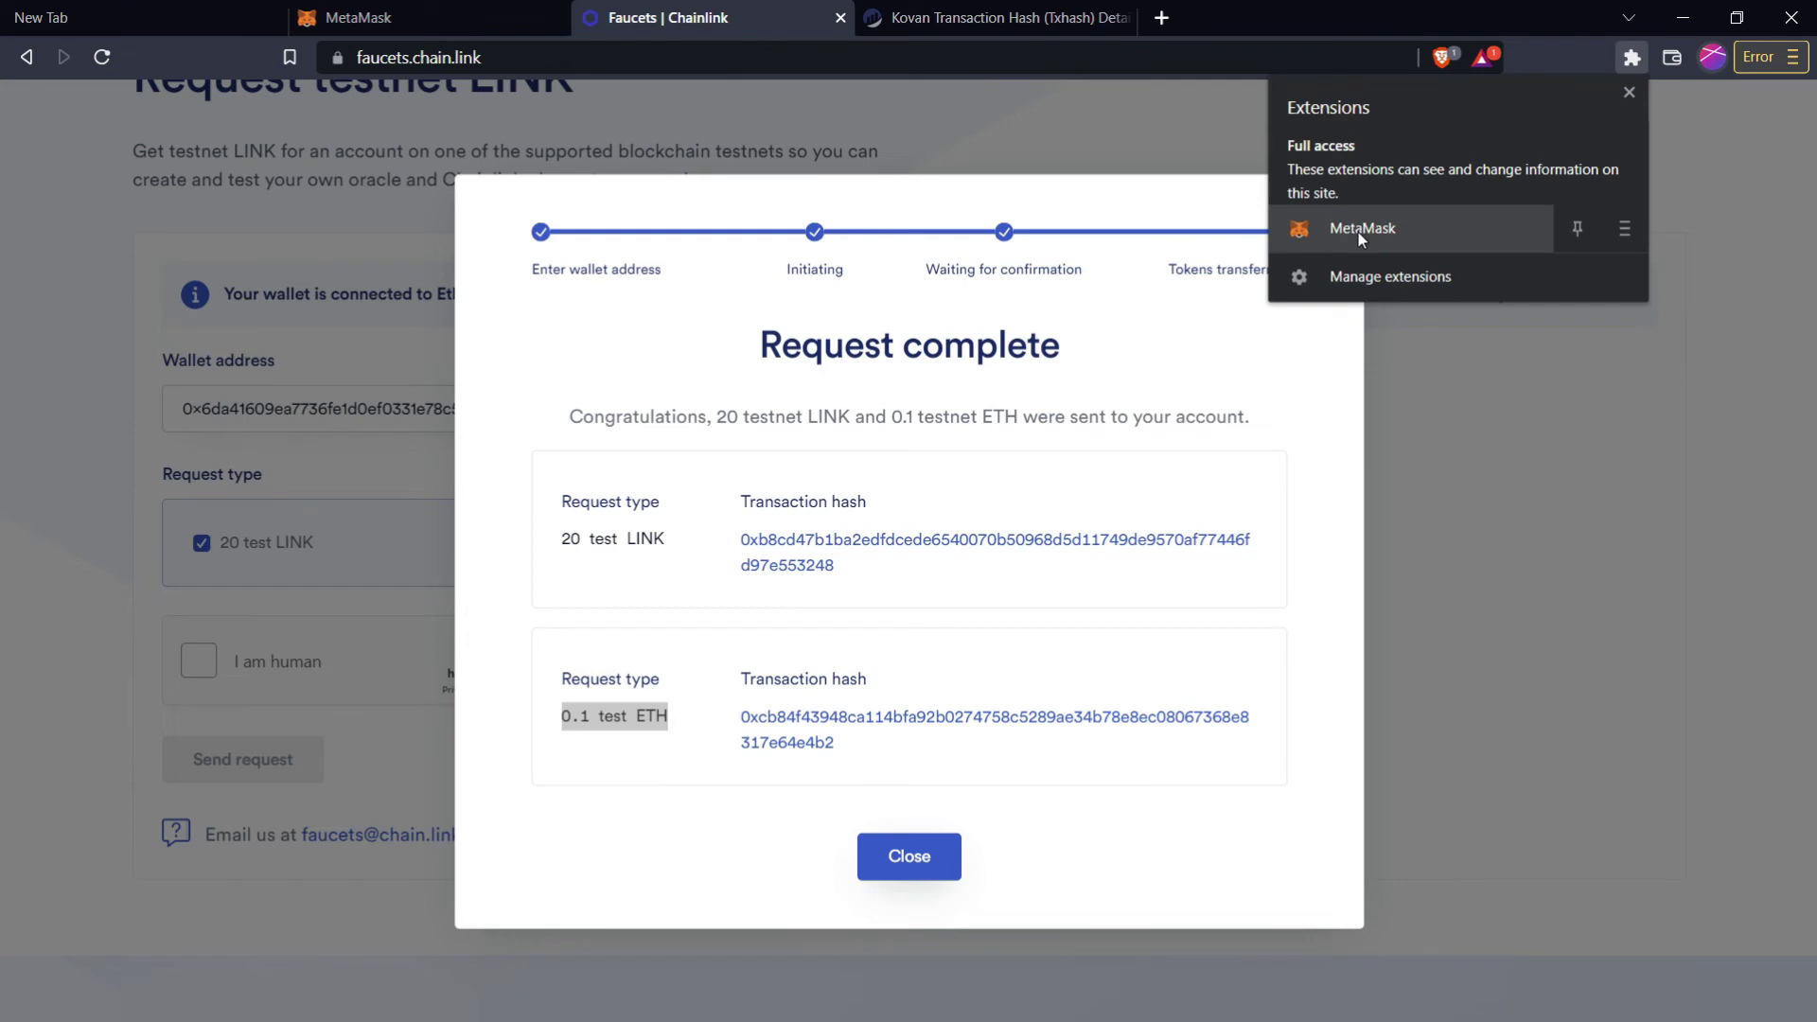
click(1359, 236)
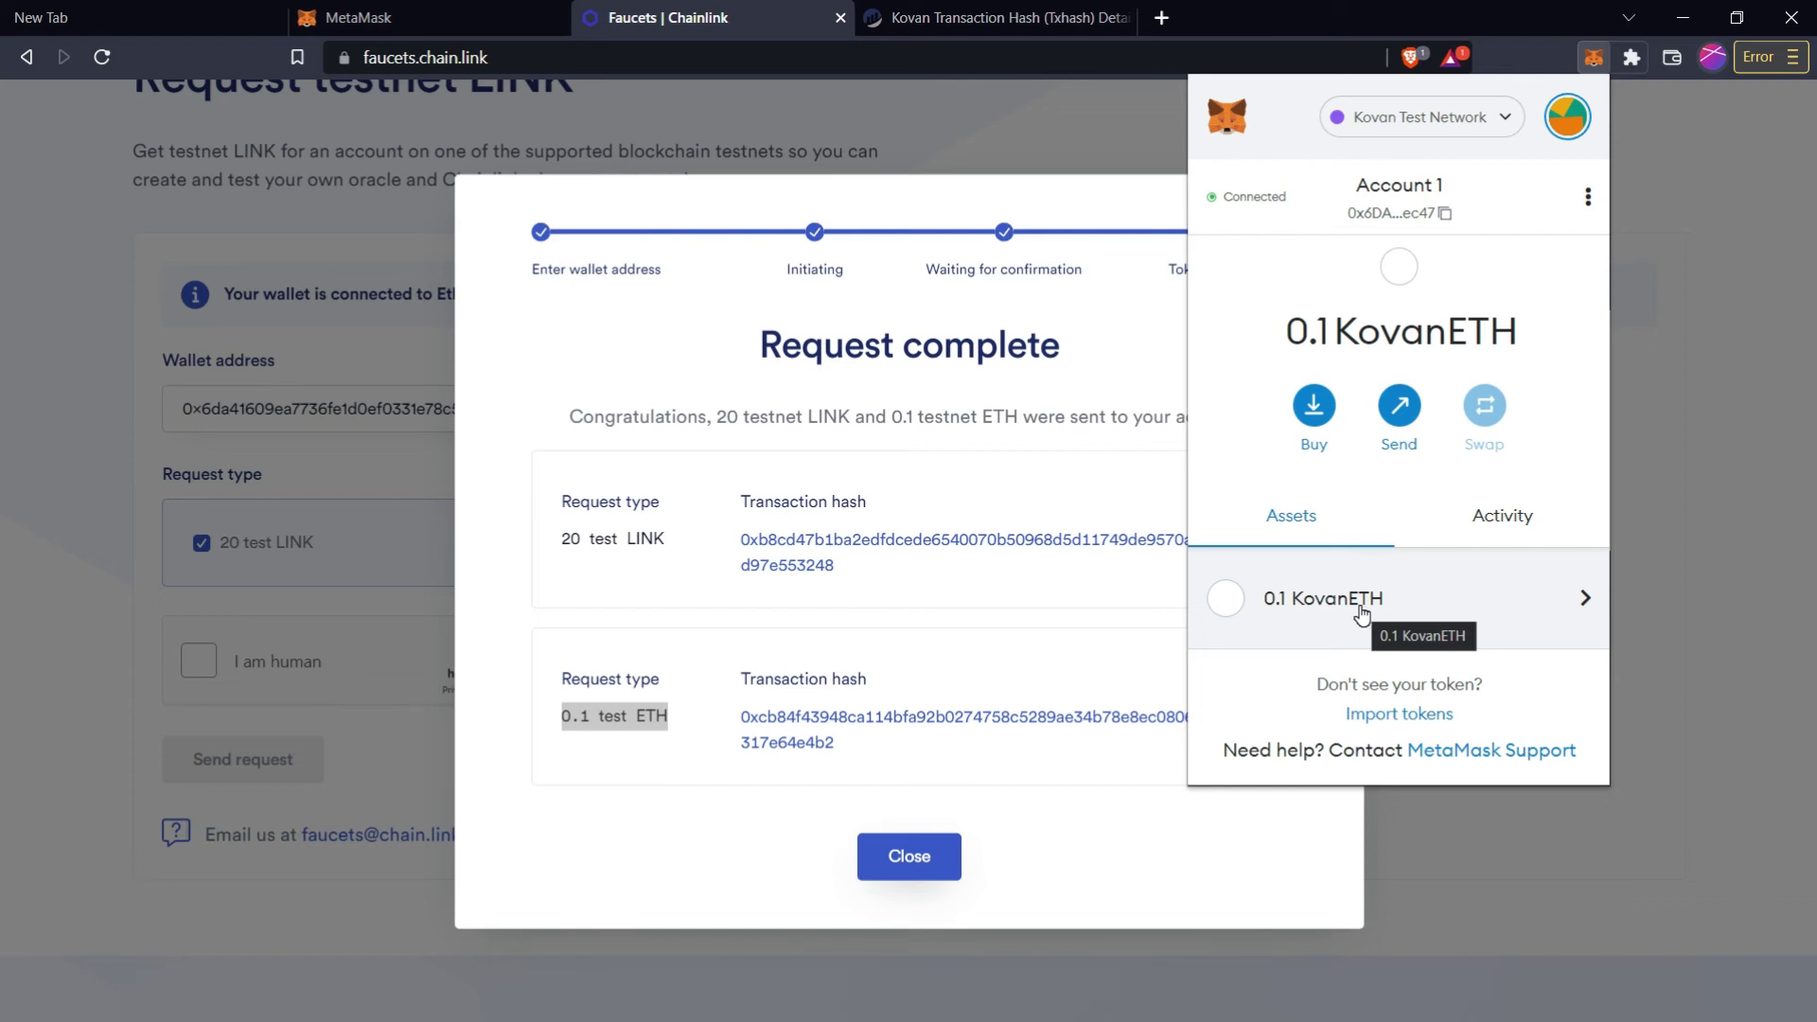
key(ctrl+Tab)
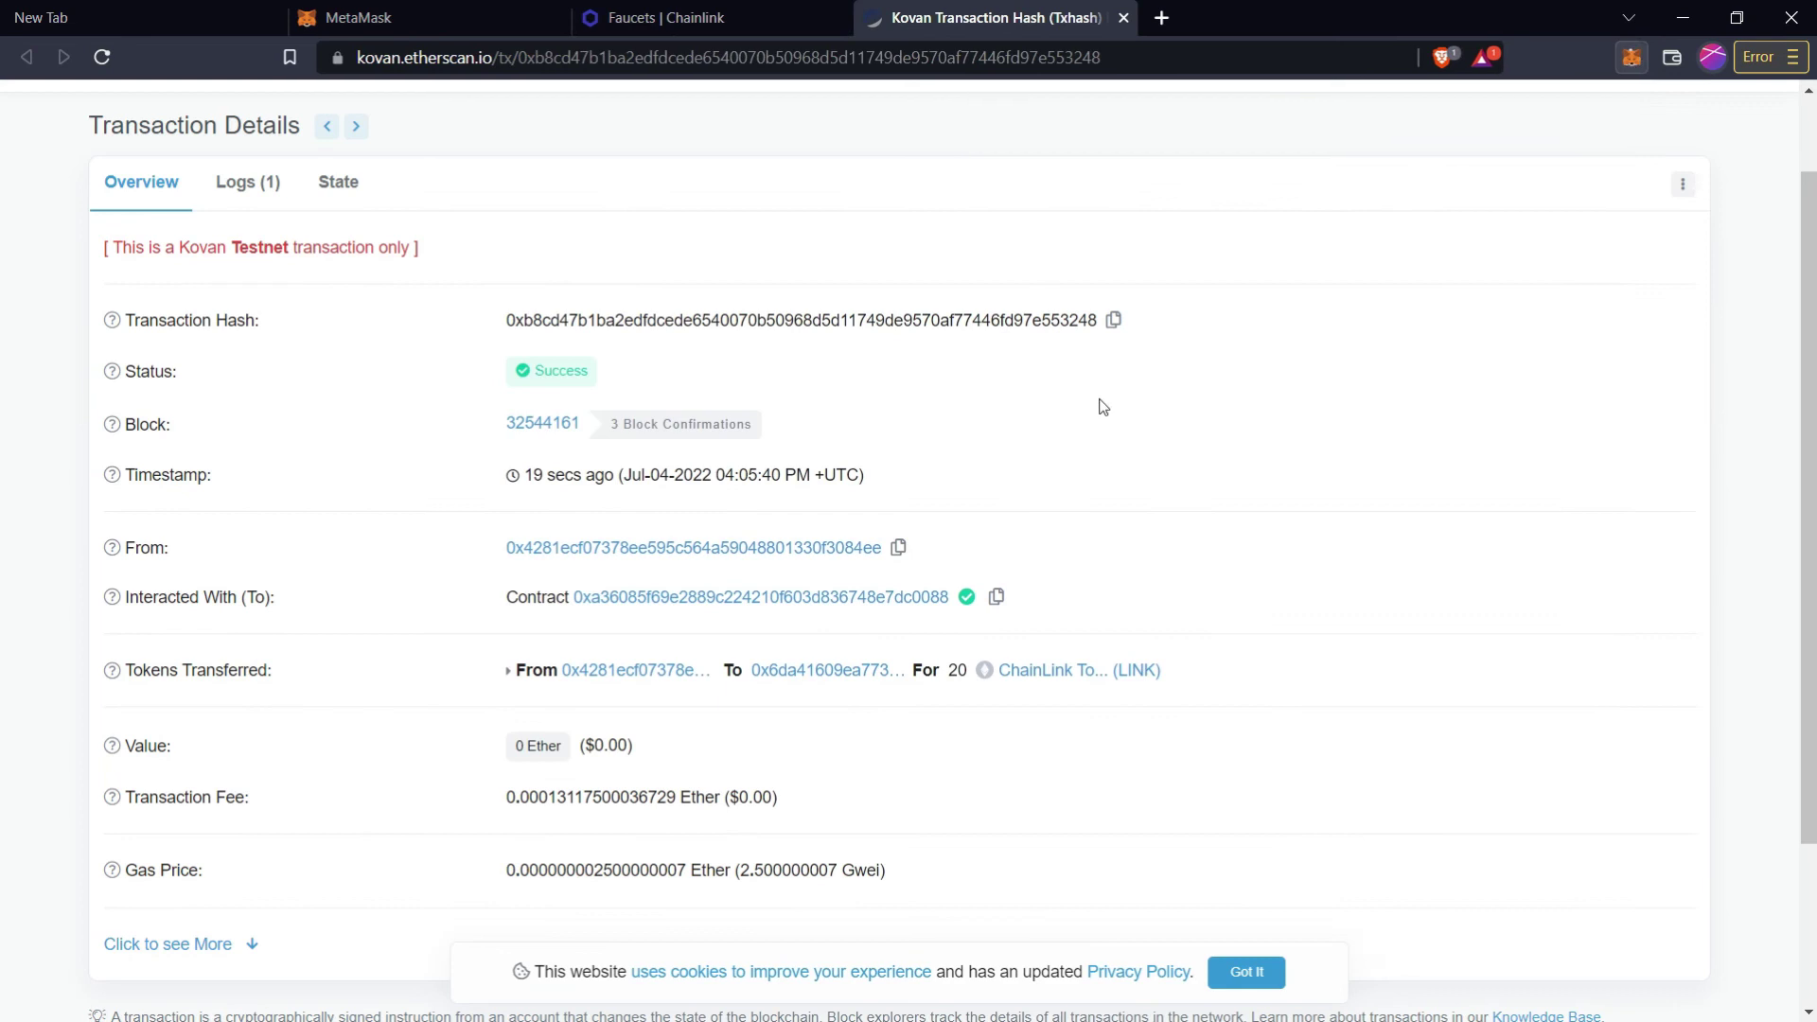
click(1096, 667)
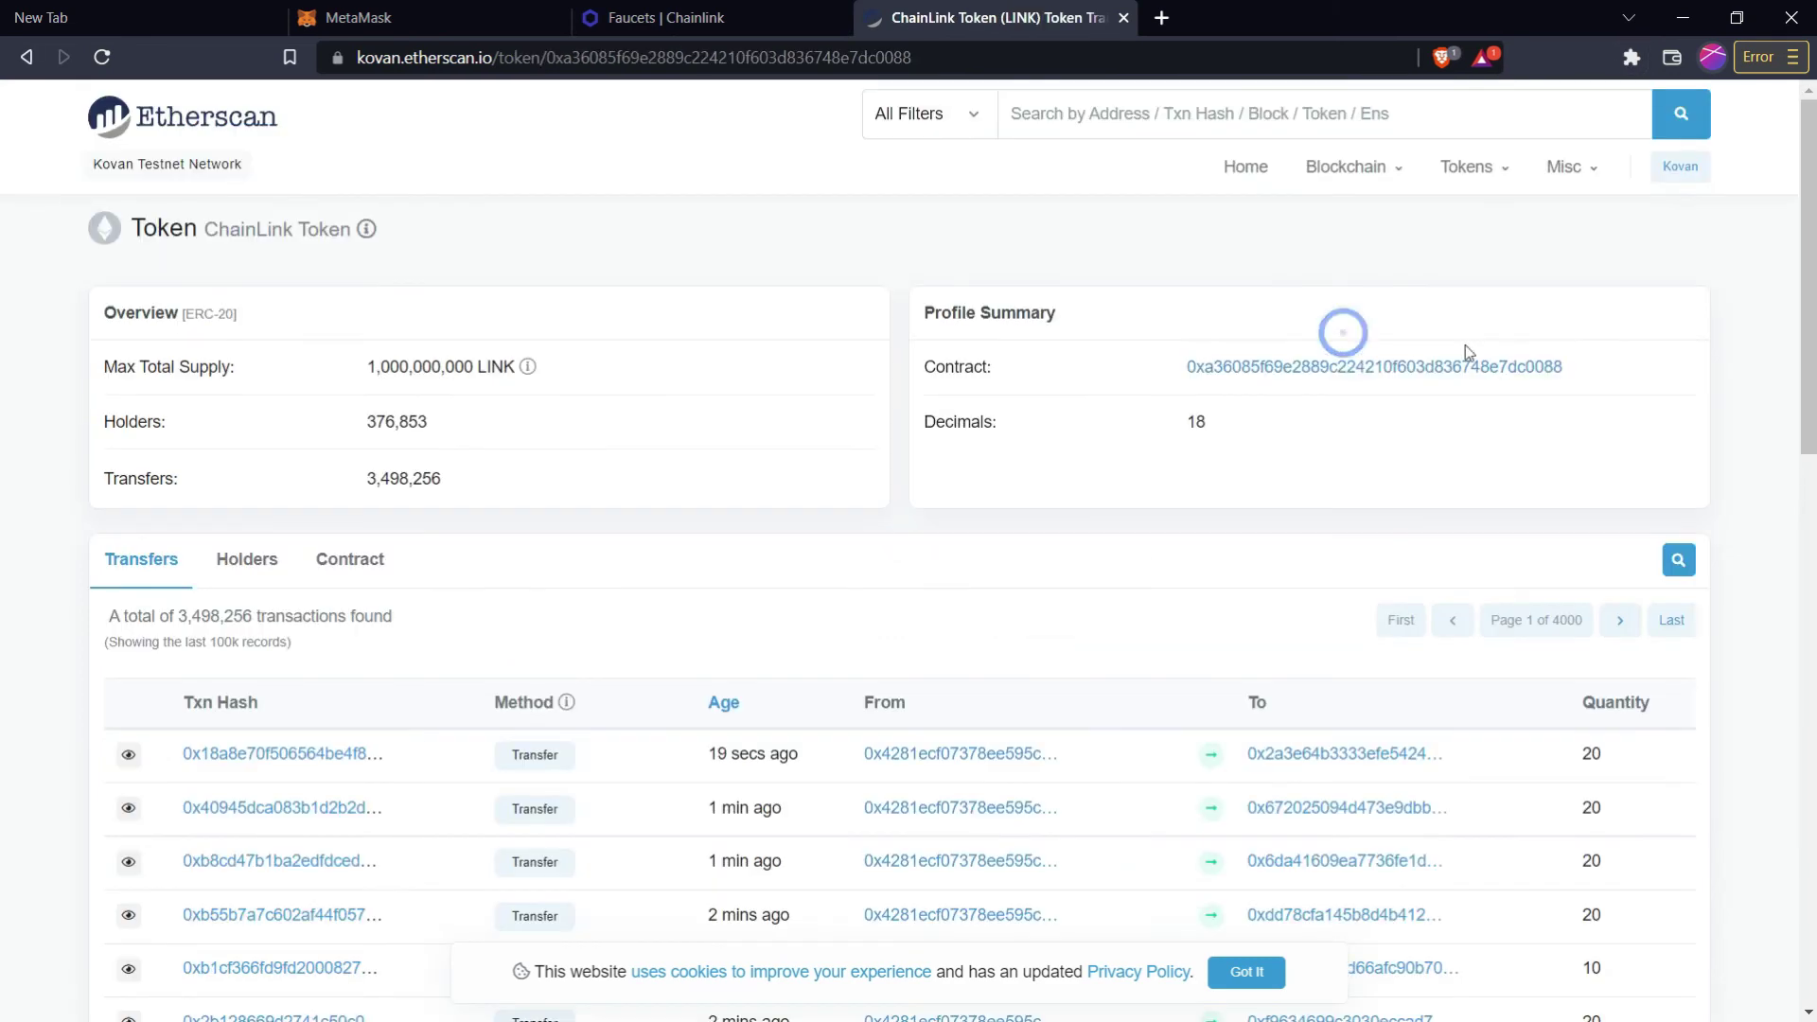
- Import LINK into MetaMask using its copied Kovan contract address, showing 20 LINK
click(1576, 369)
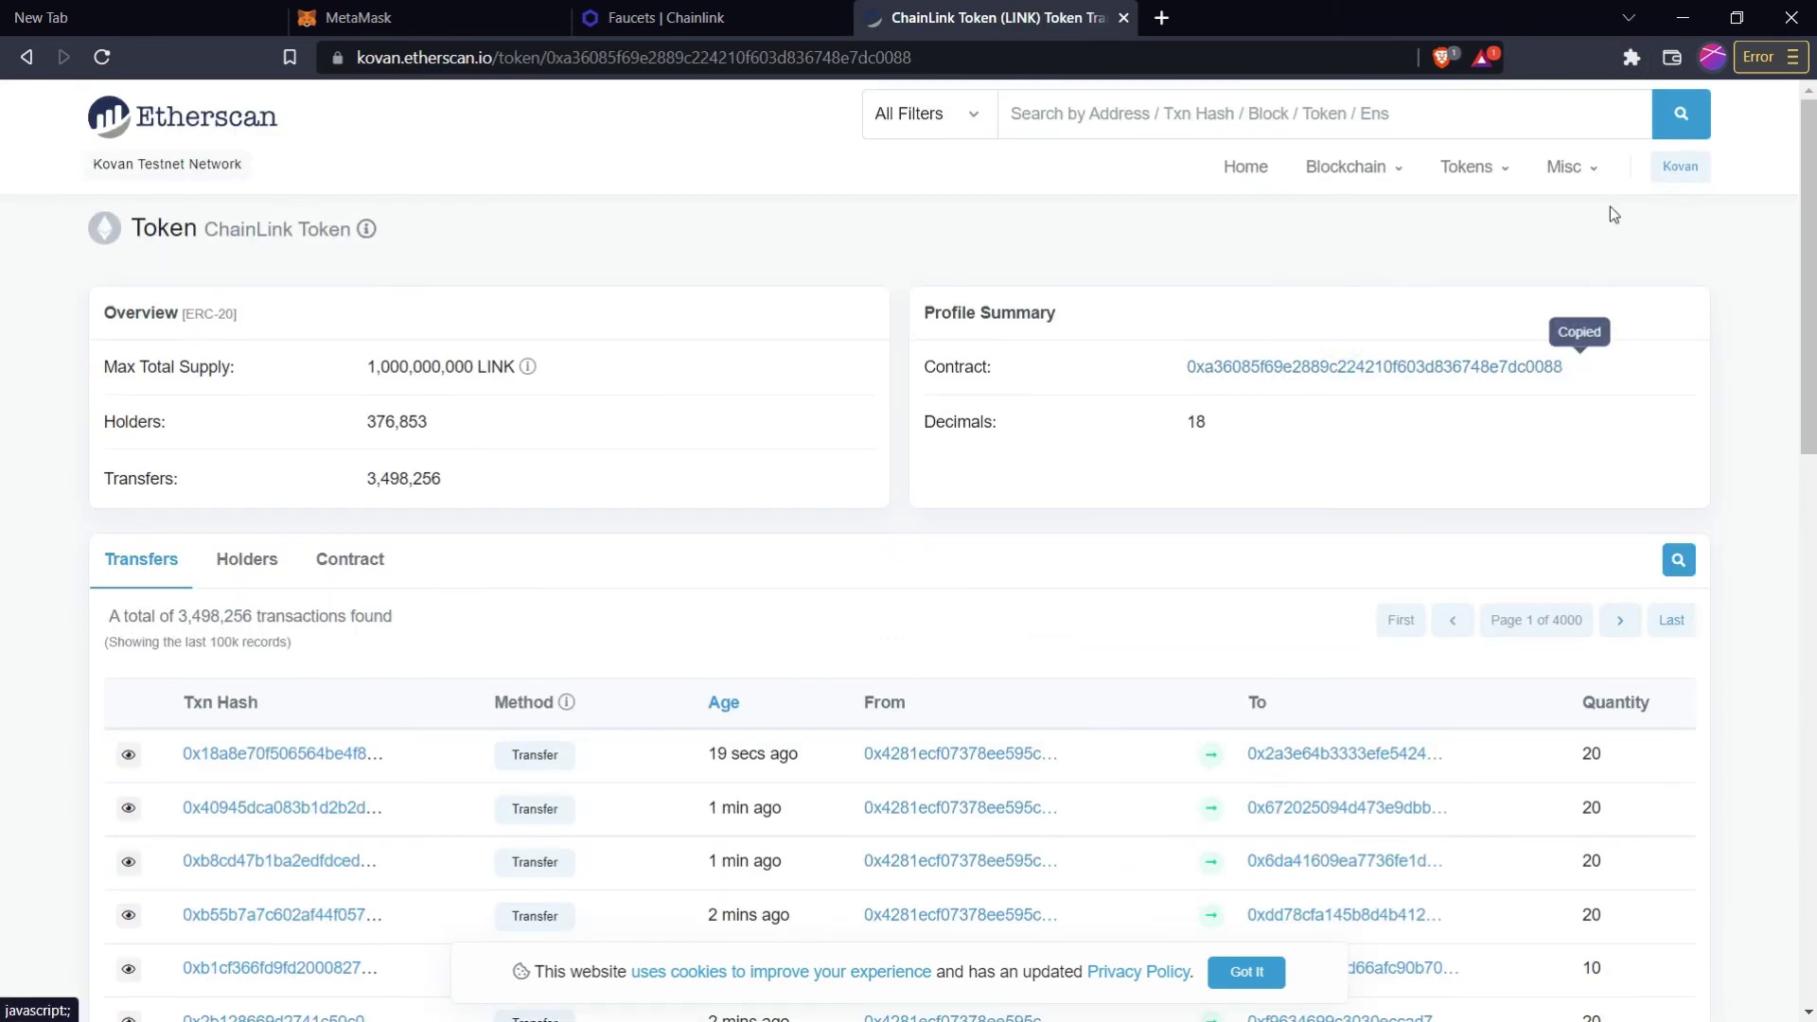
click(1635, 58)
click(1350, 225)
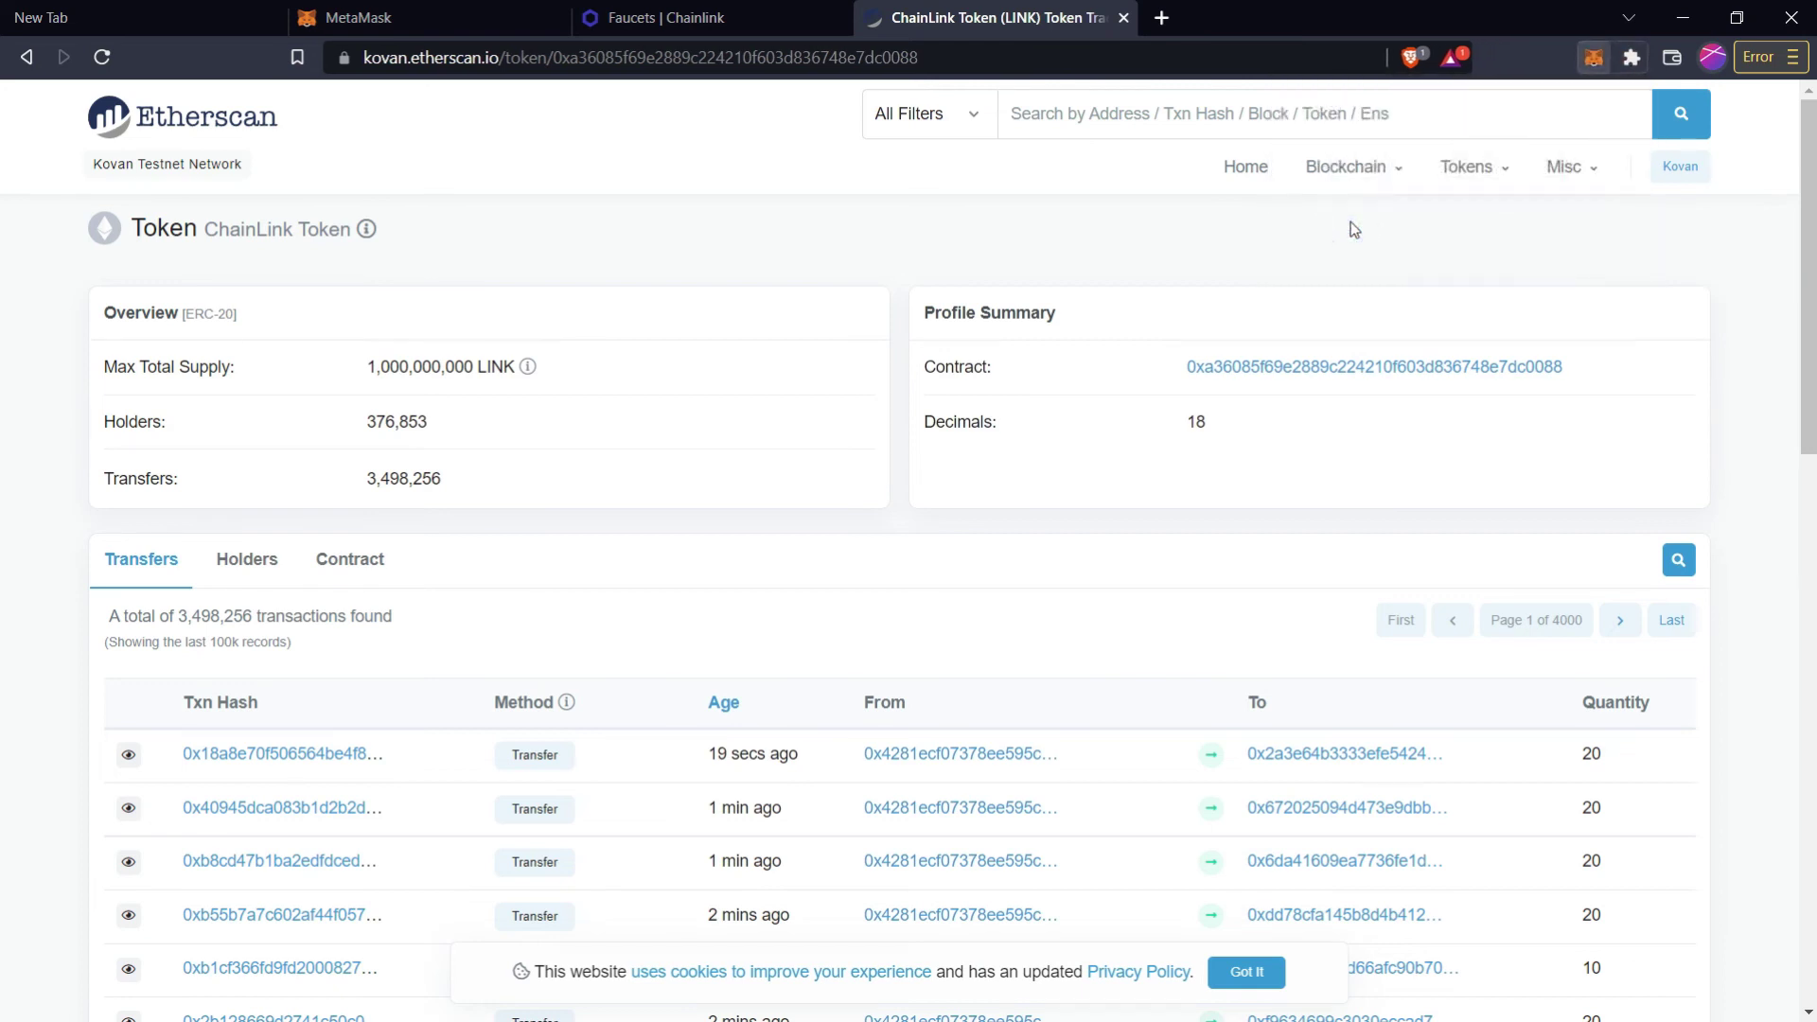
click(1375, 723)
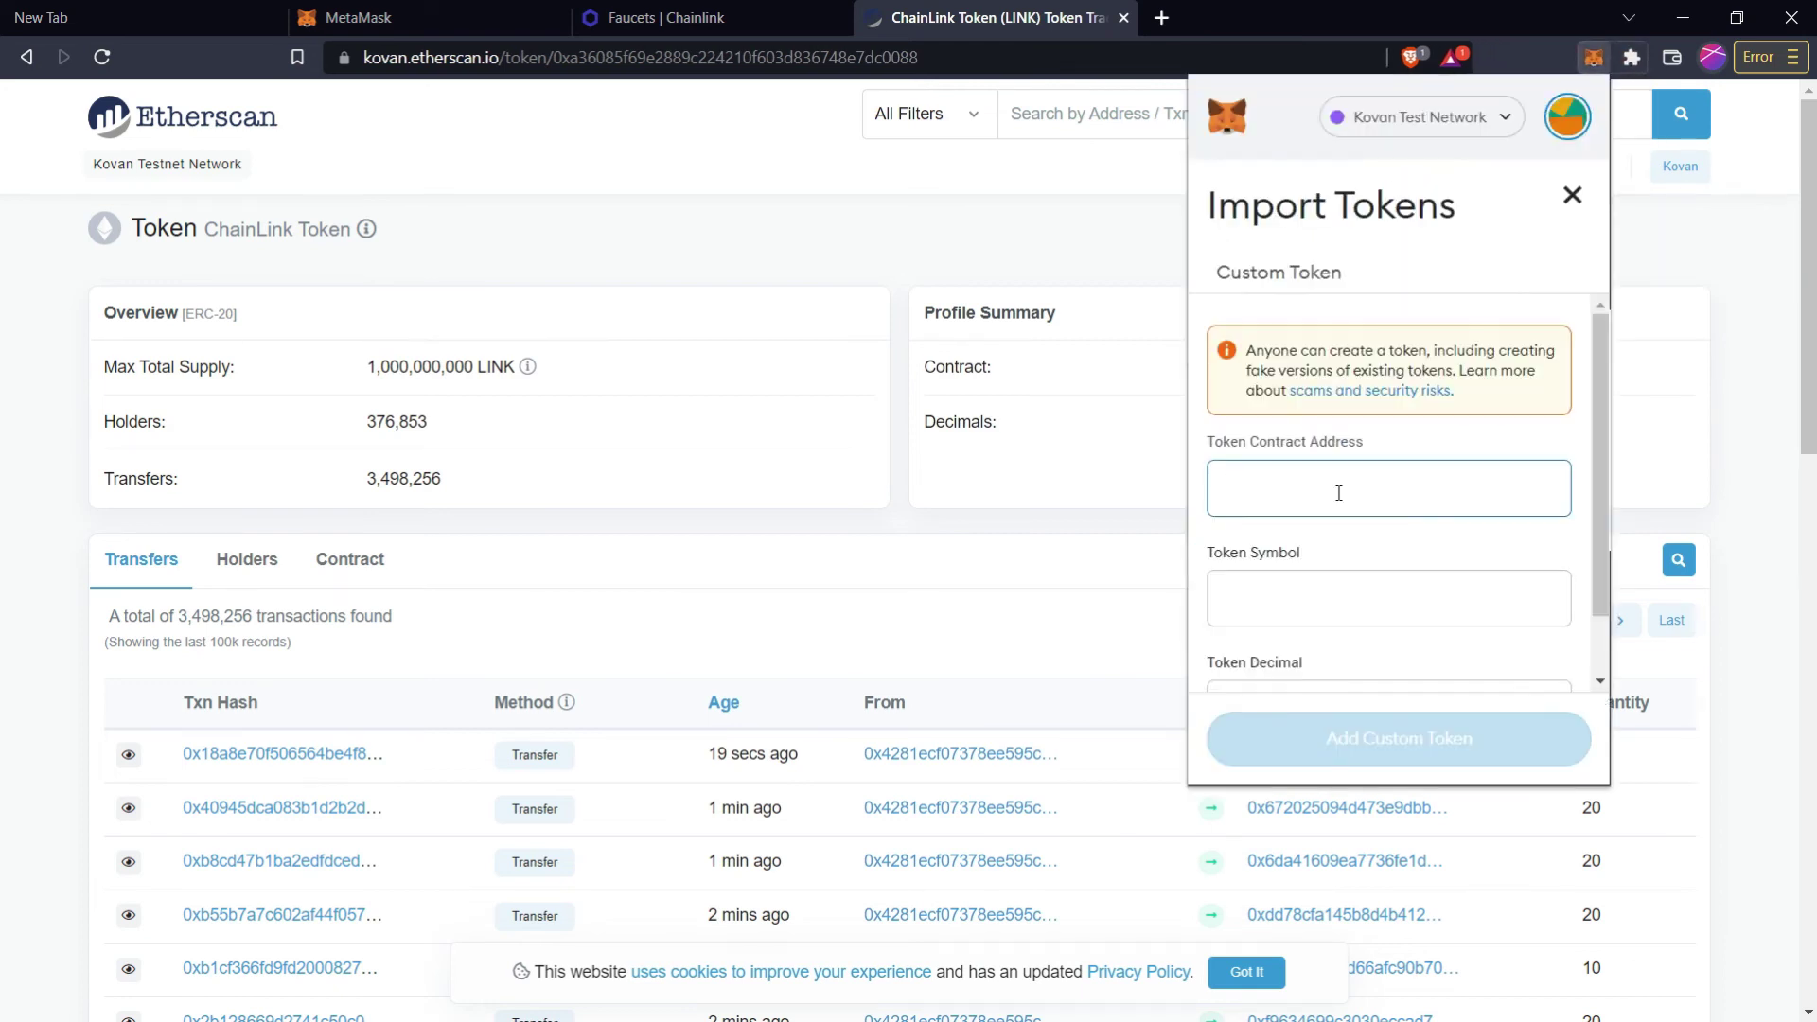
key(ctrl+v)
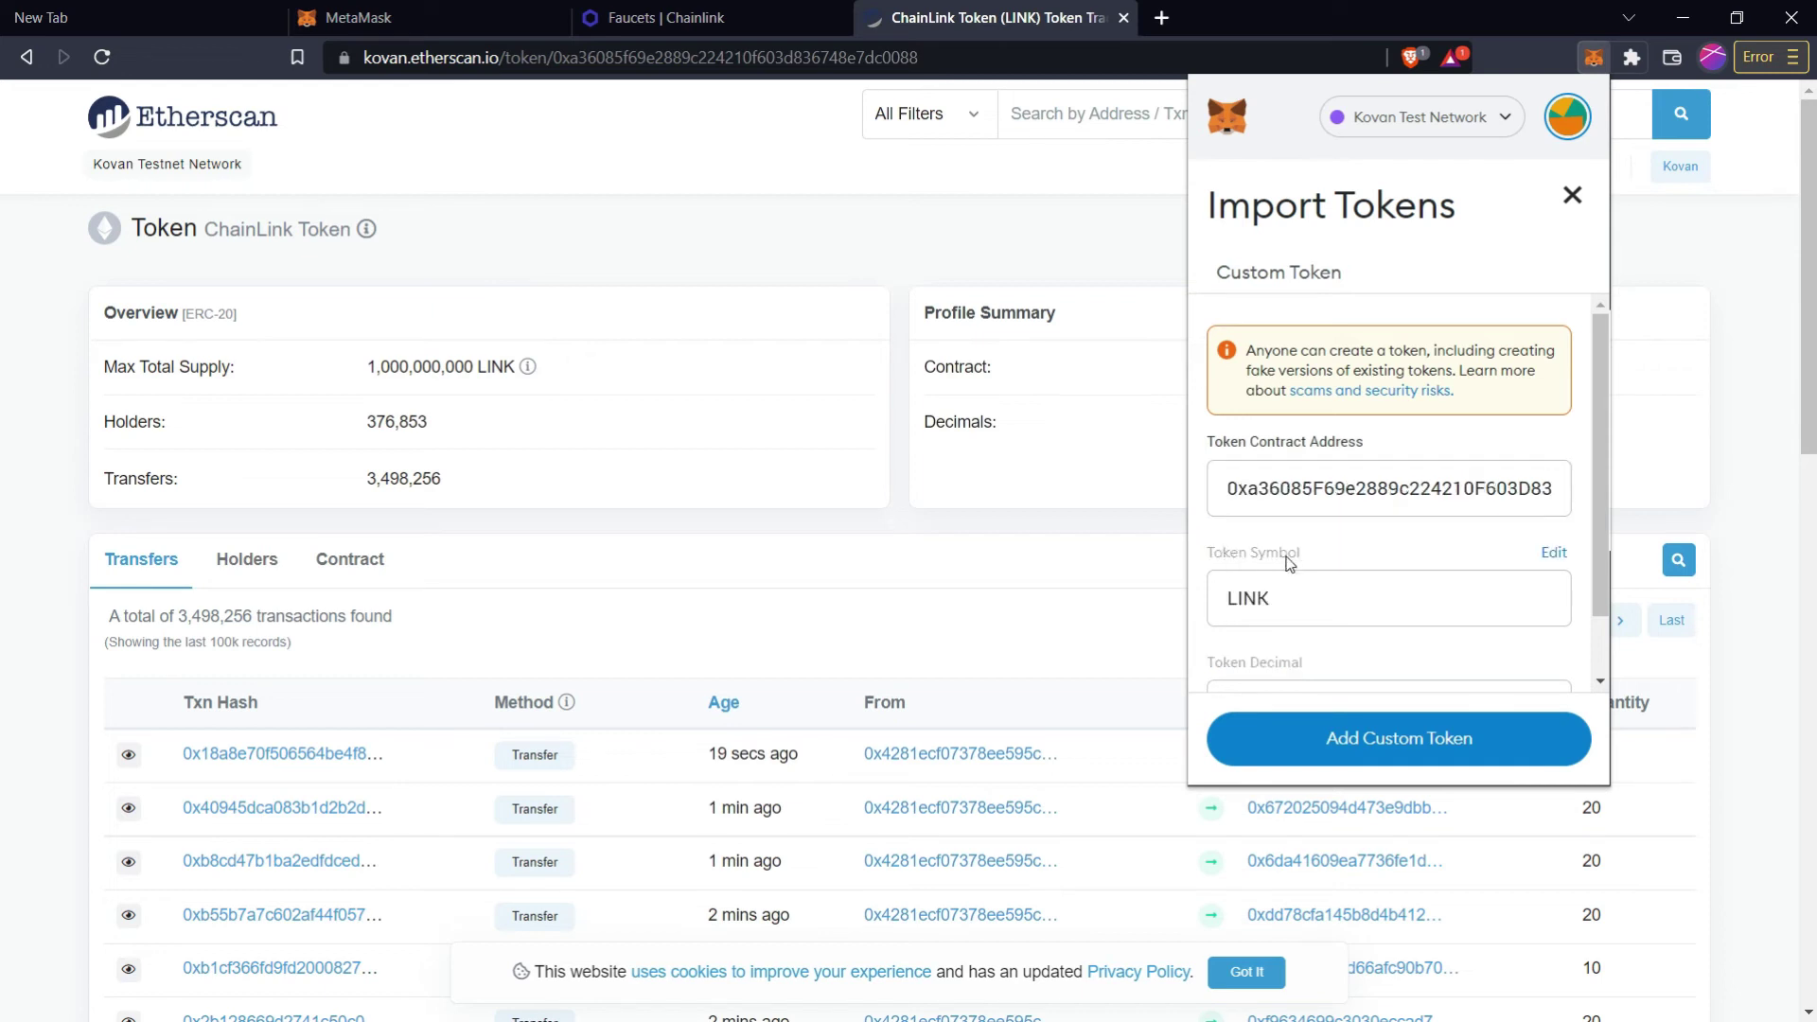
scroll(1289, 564, down, 1)
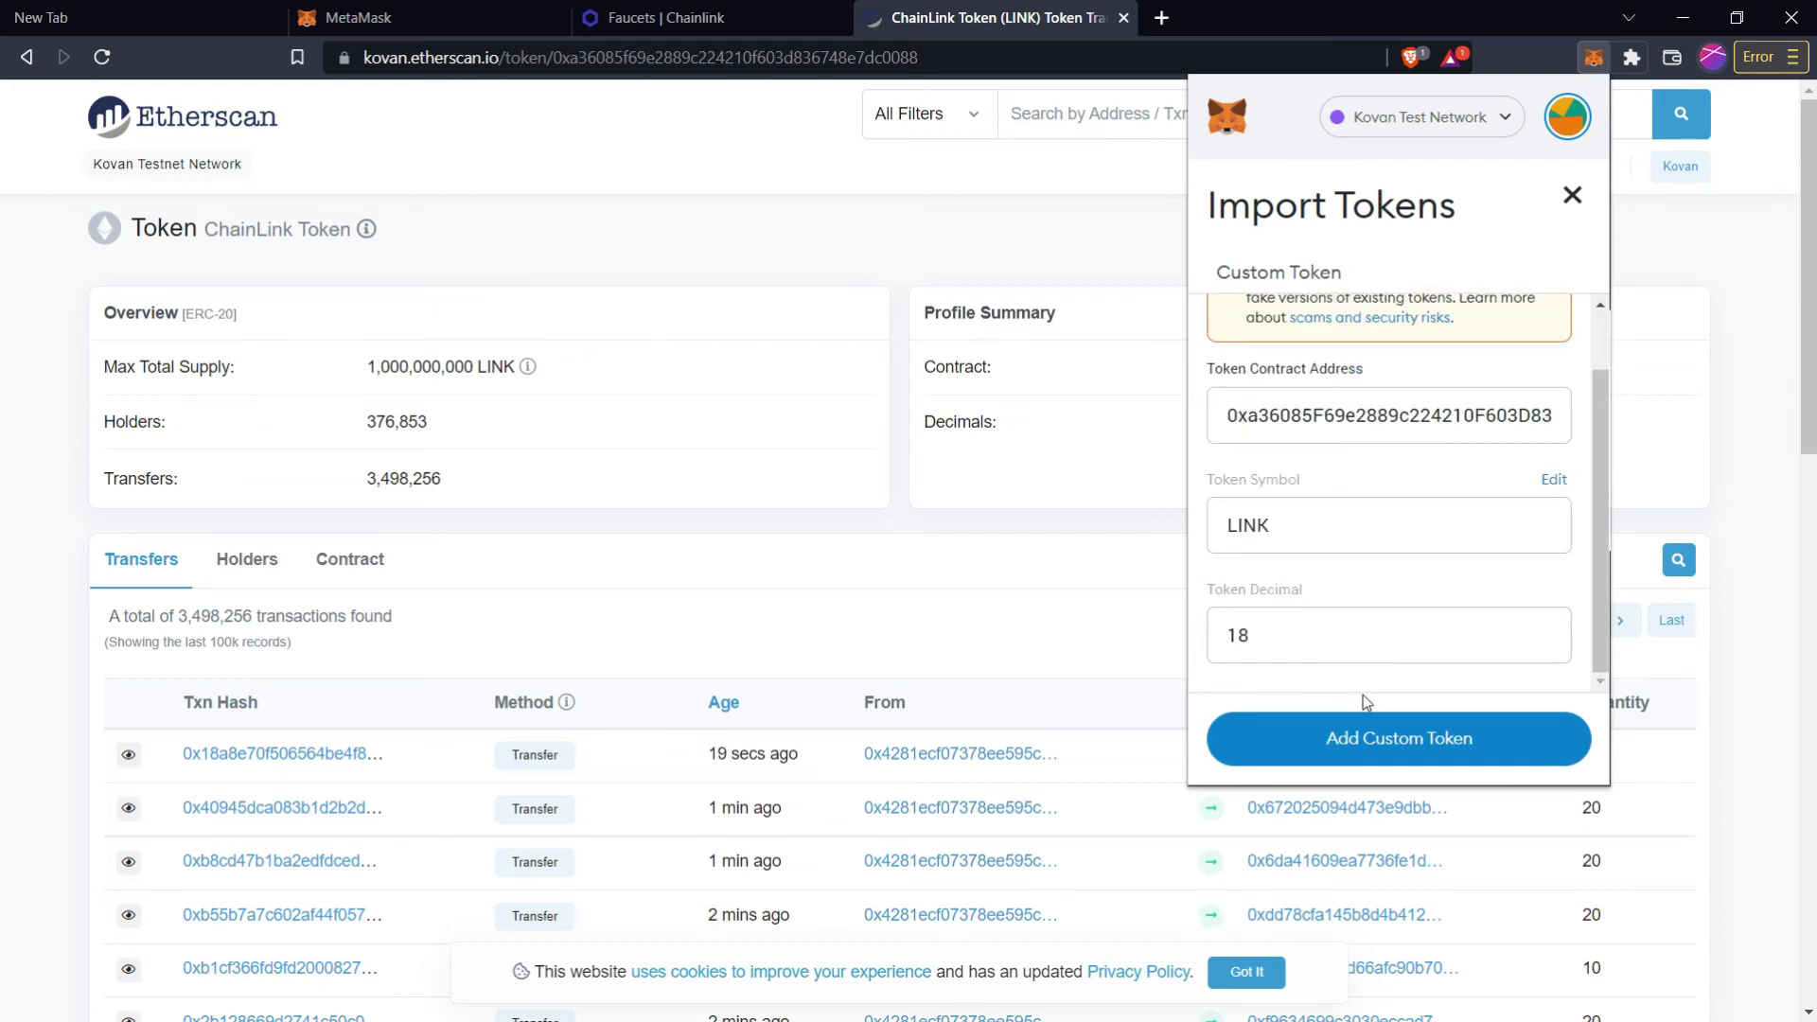
click(1392, 742)
click(1503, 741)
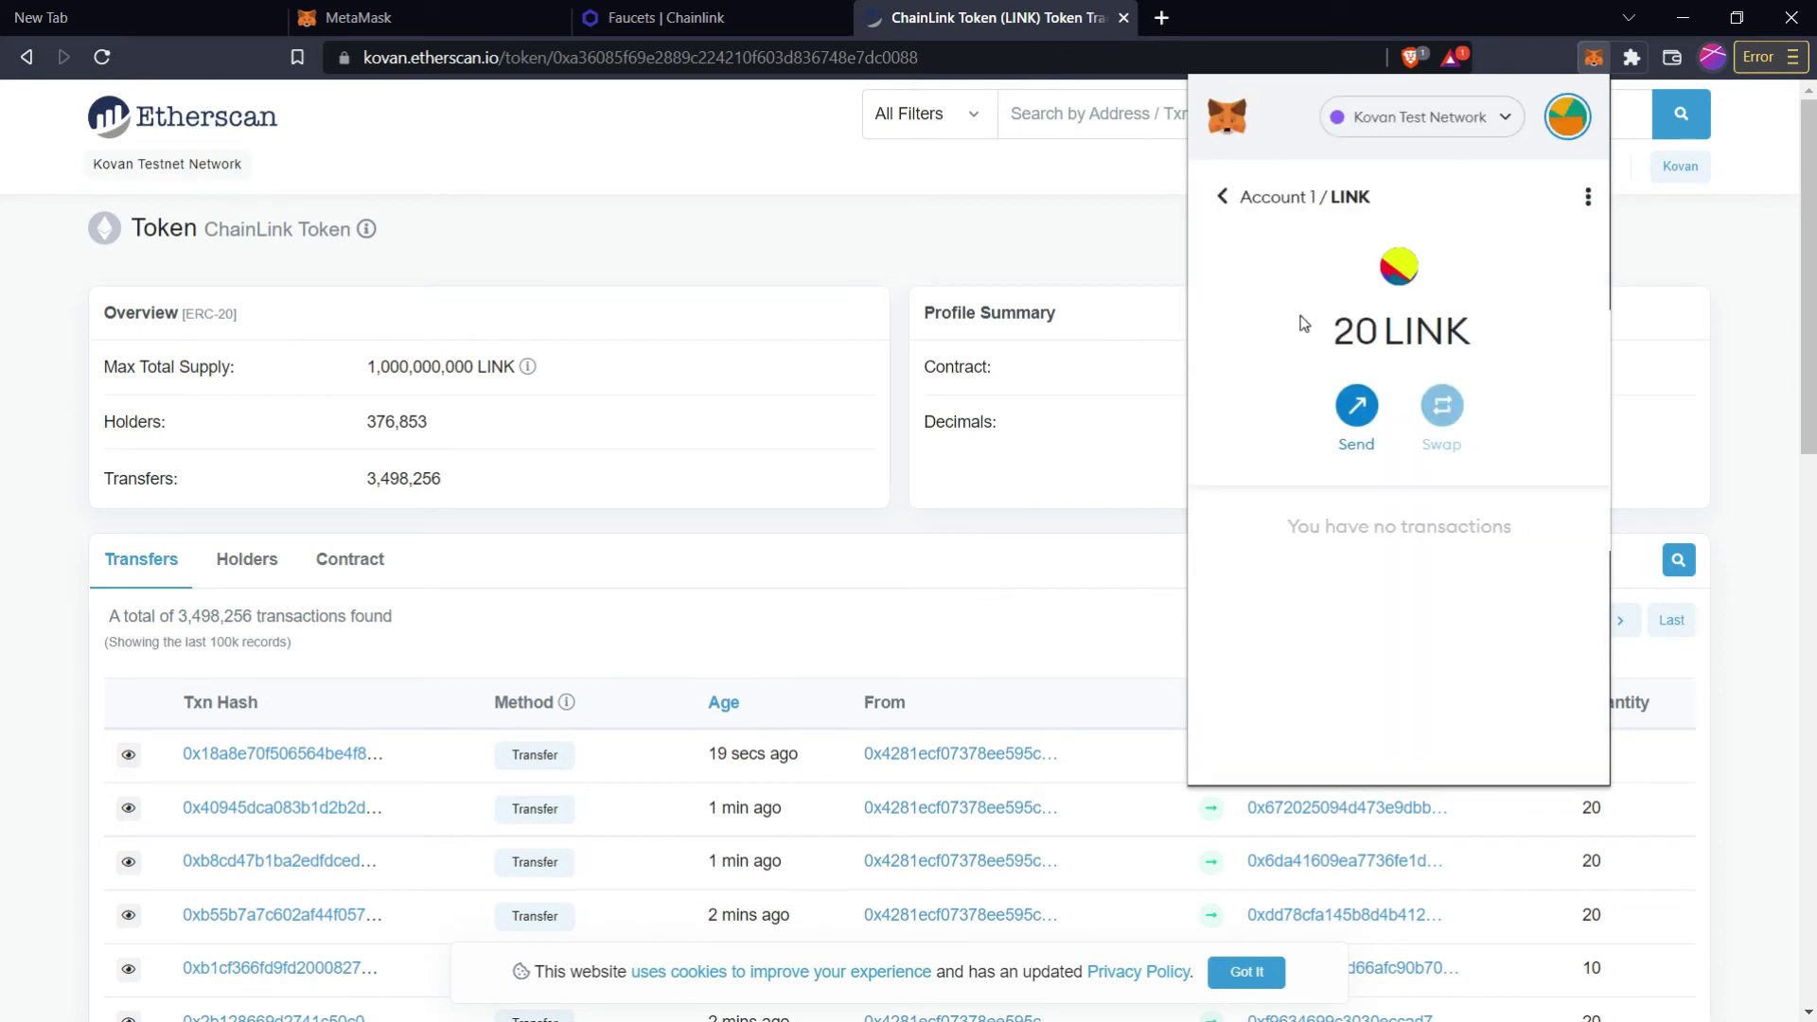
drag(1346, 333, 1443, 336)
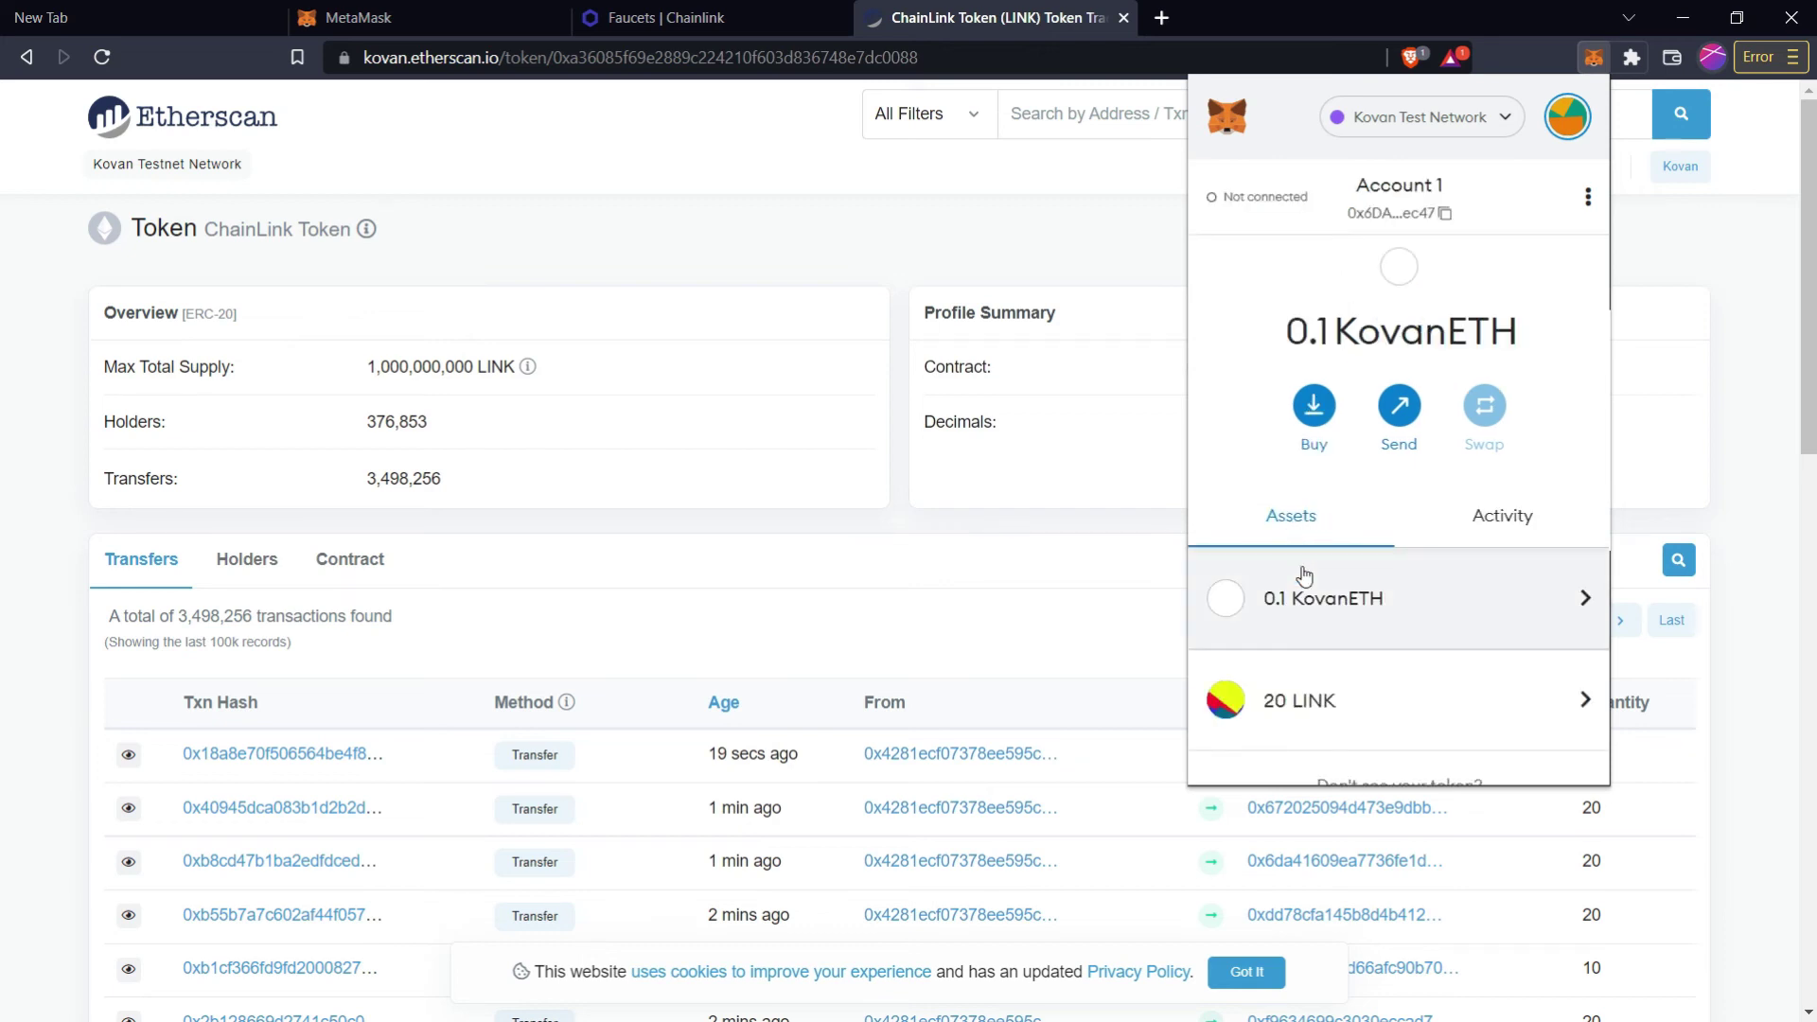
- Create Account 2 in MetaMask and copy its address
scroll(1297, 644, down, 1)
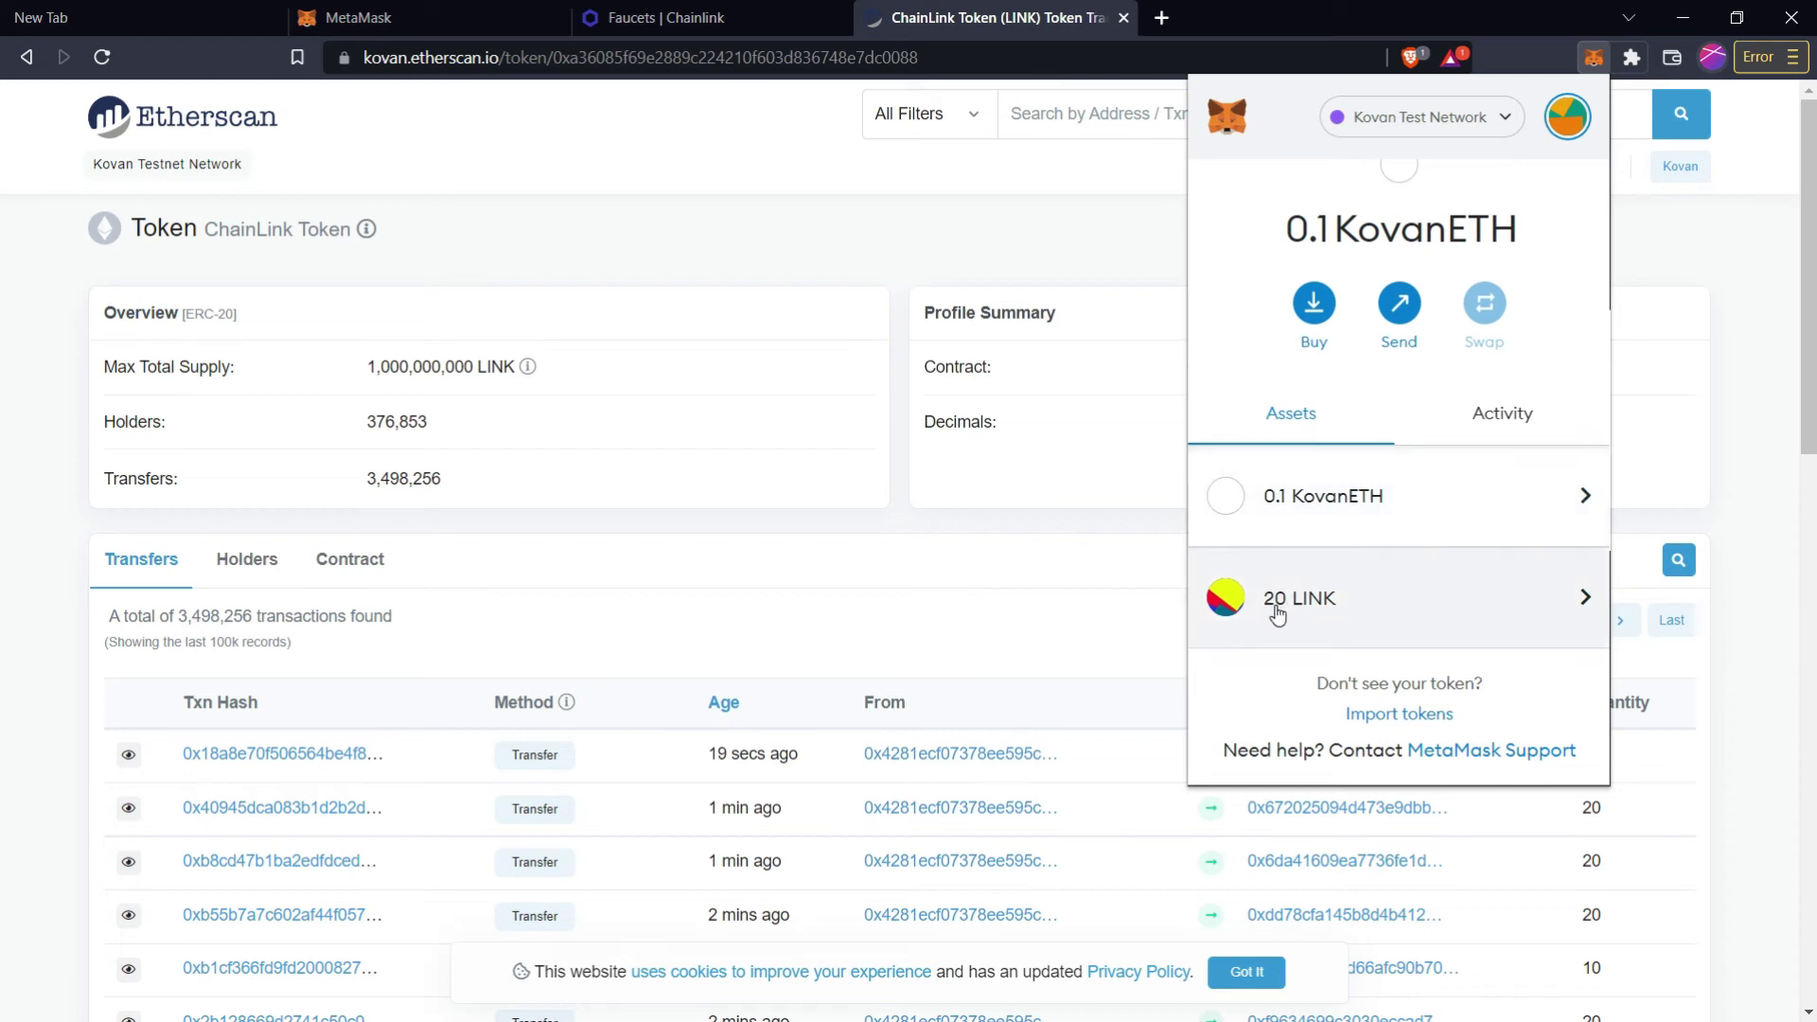
scroll(1277, 613, up, 1)
click(1585, 115)
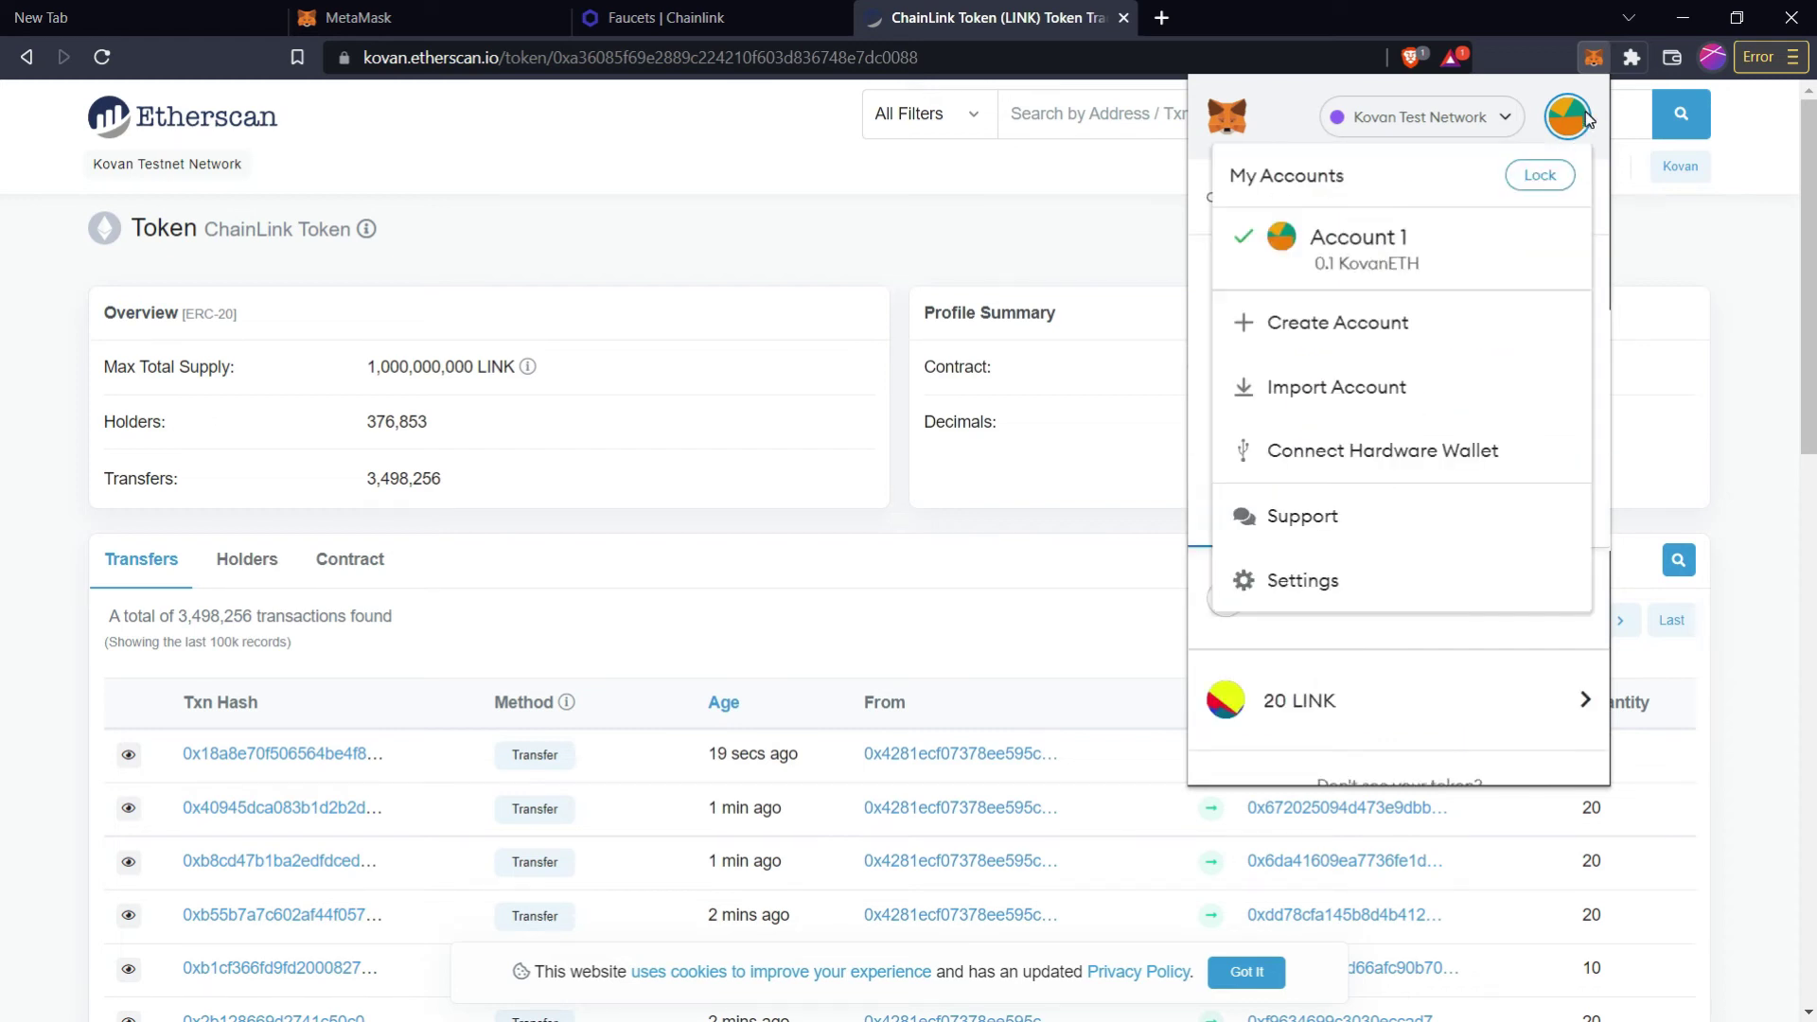
click(1335, 349)
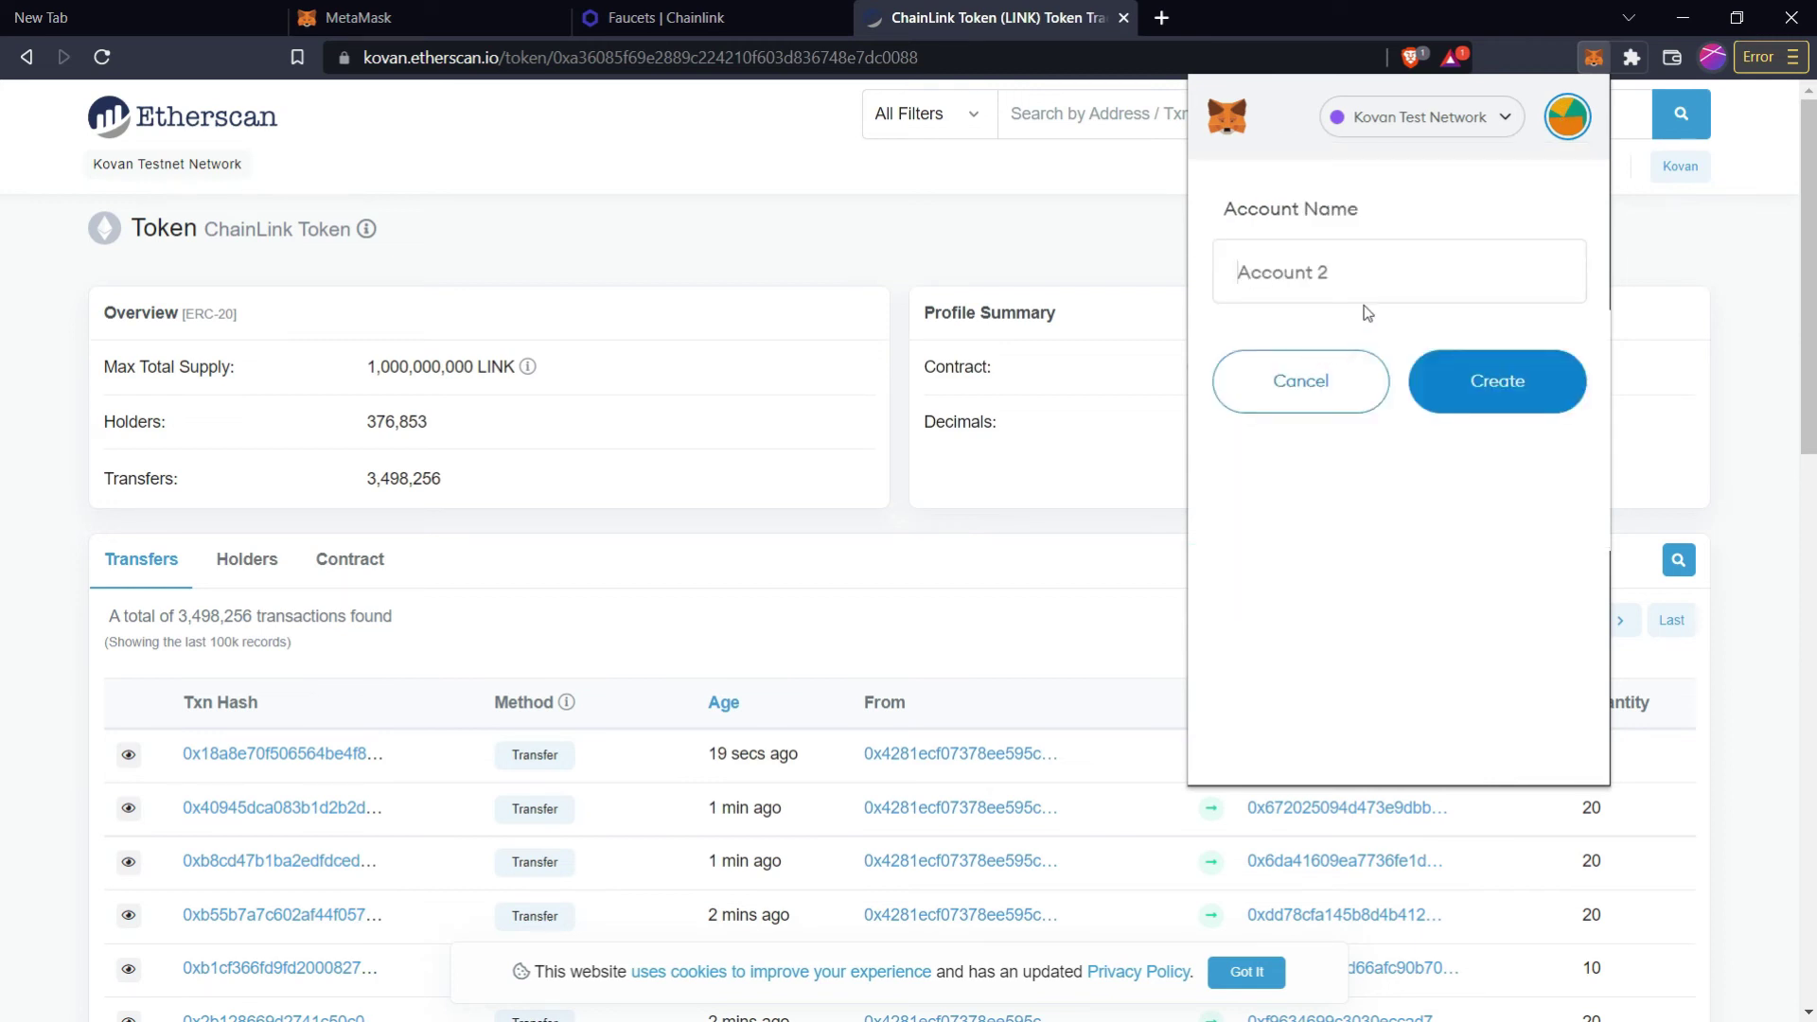
click(1498, 373)
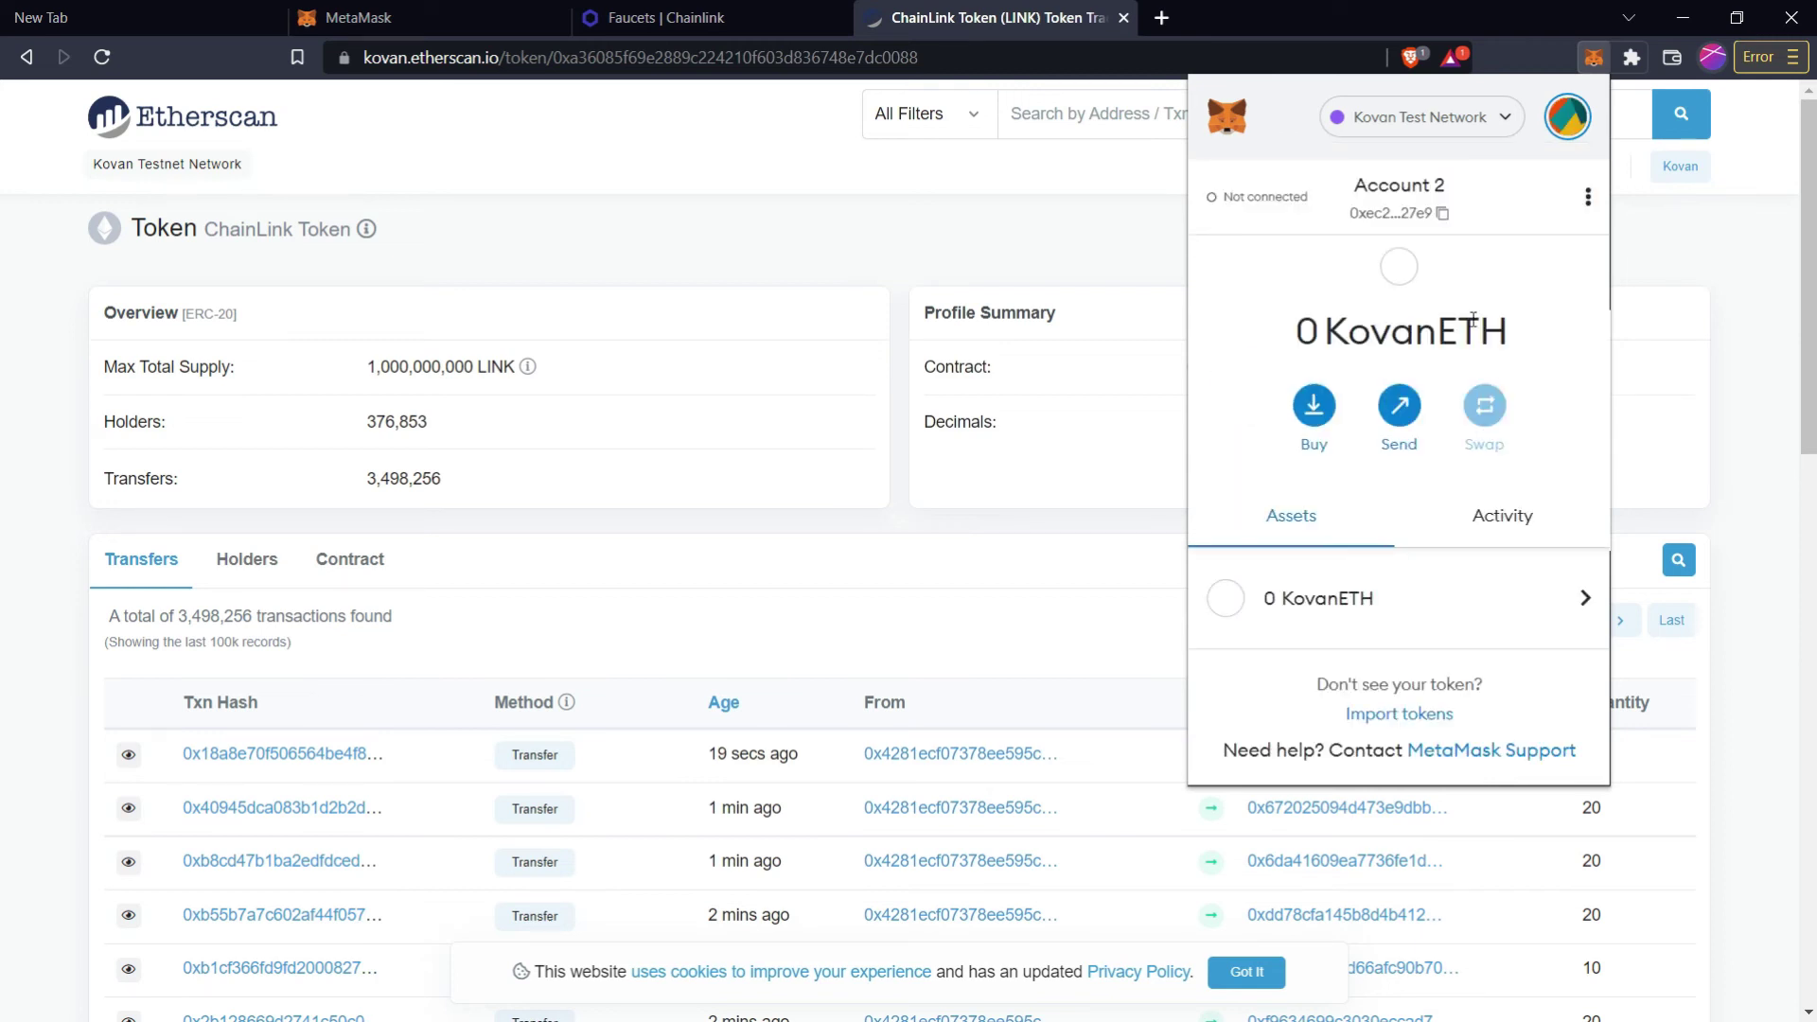
click(1425, 203)
- Switch the wallet back to Account 1
click(1557, 128)
click(1391, 258)
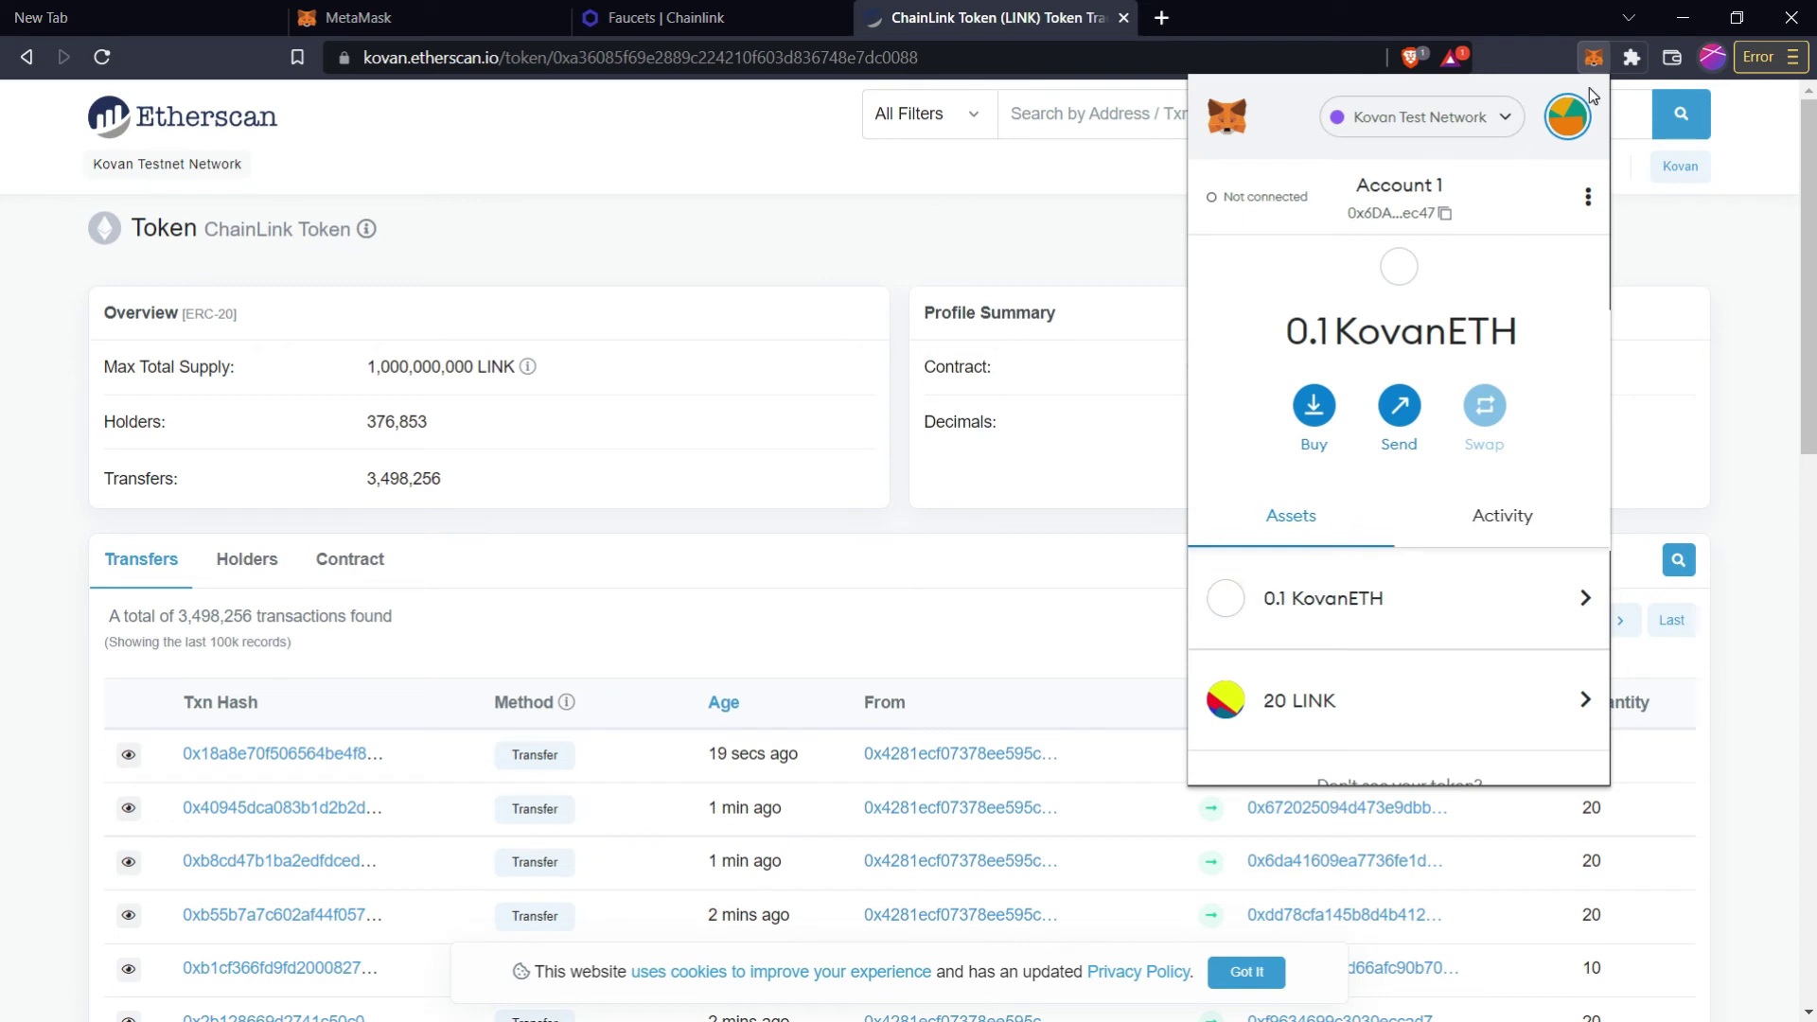
click(1568, 116)
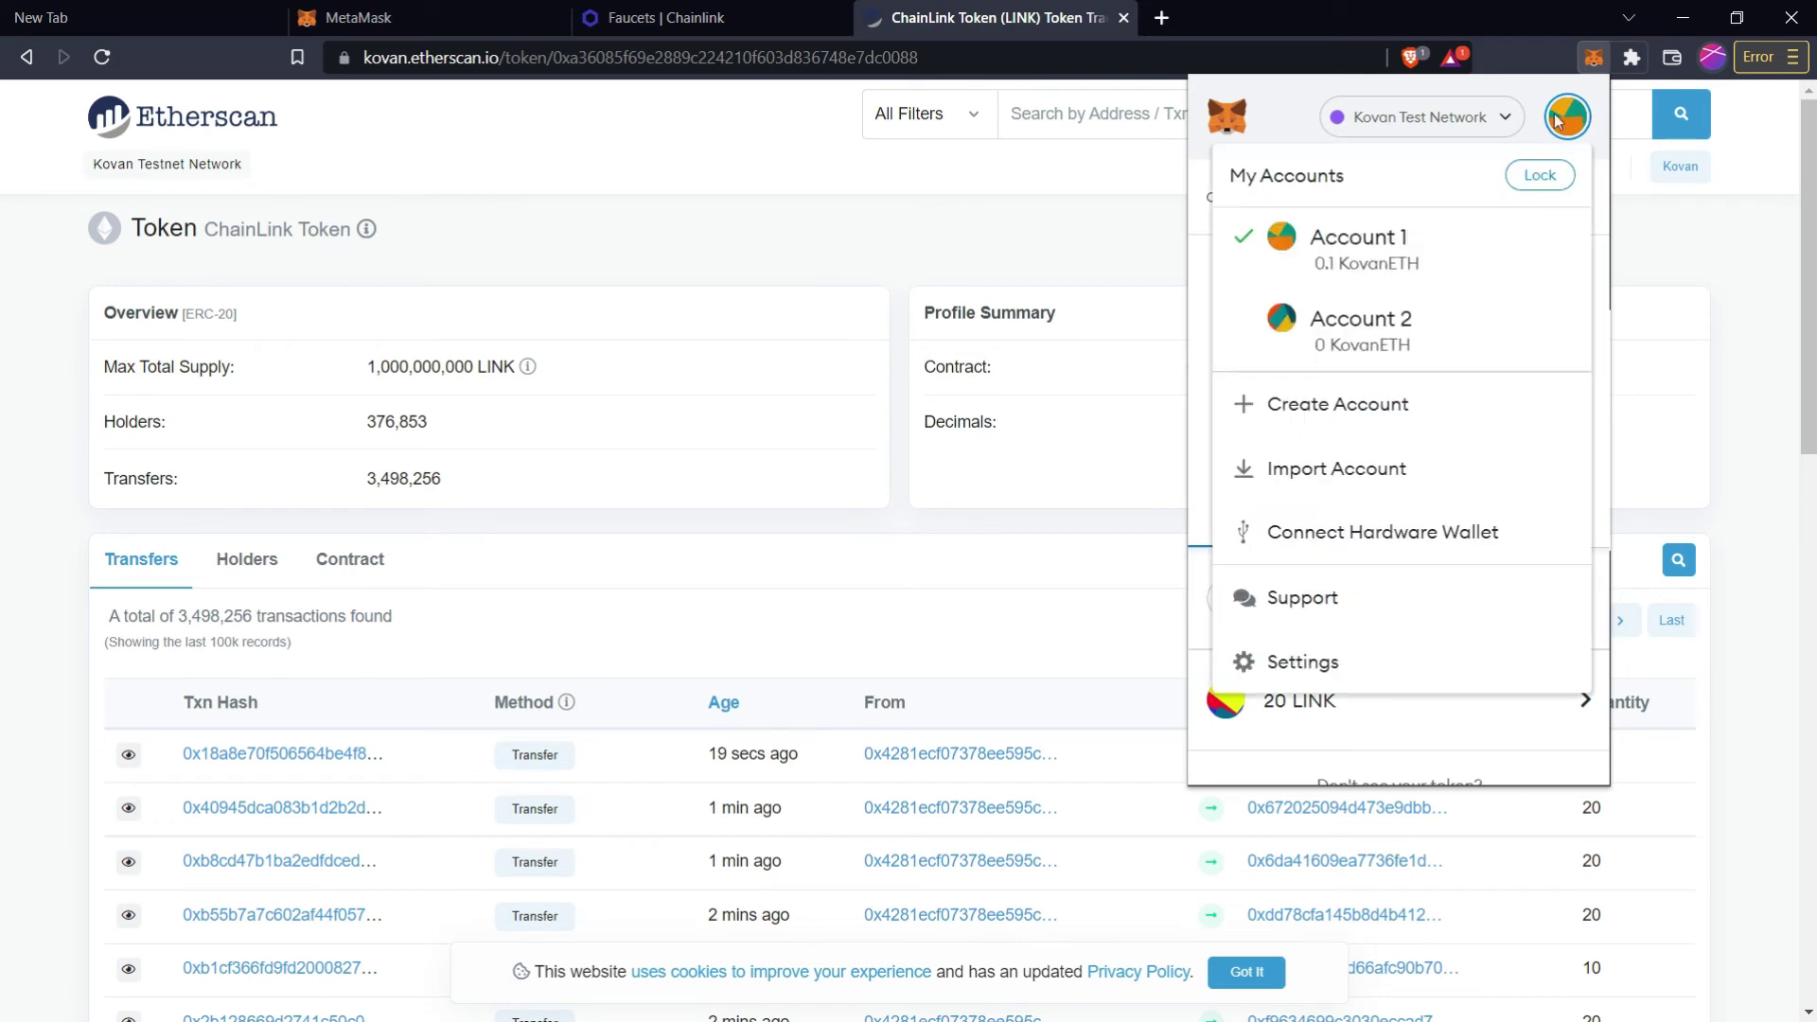
click(1461, 262)
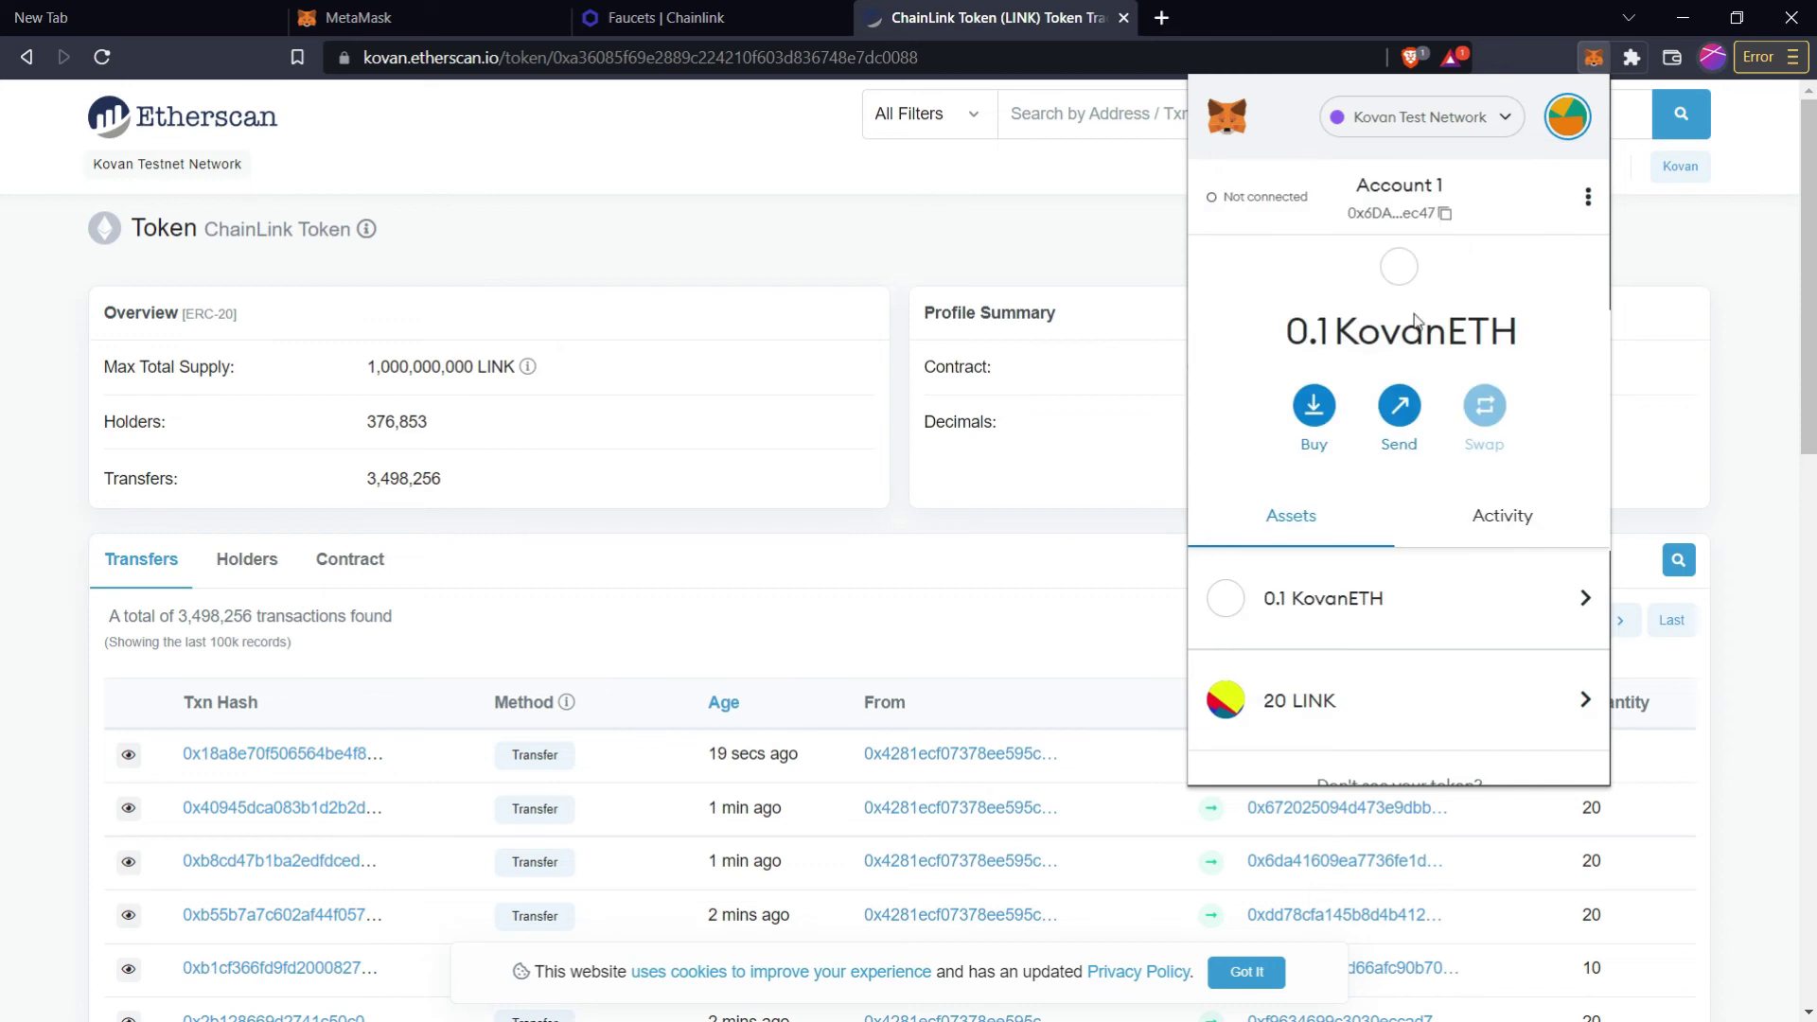
- Start a send from Account 1 to Account 2's pasted address for 0.05 KovanETH
click(1400, 405)
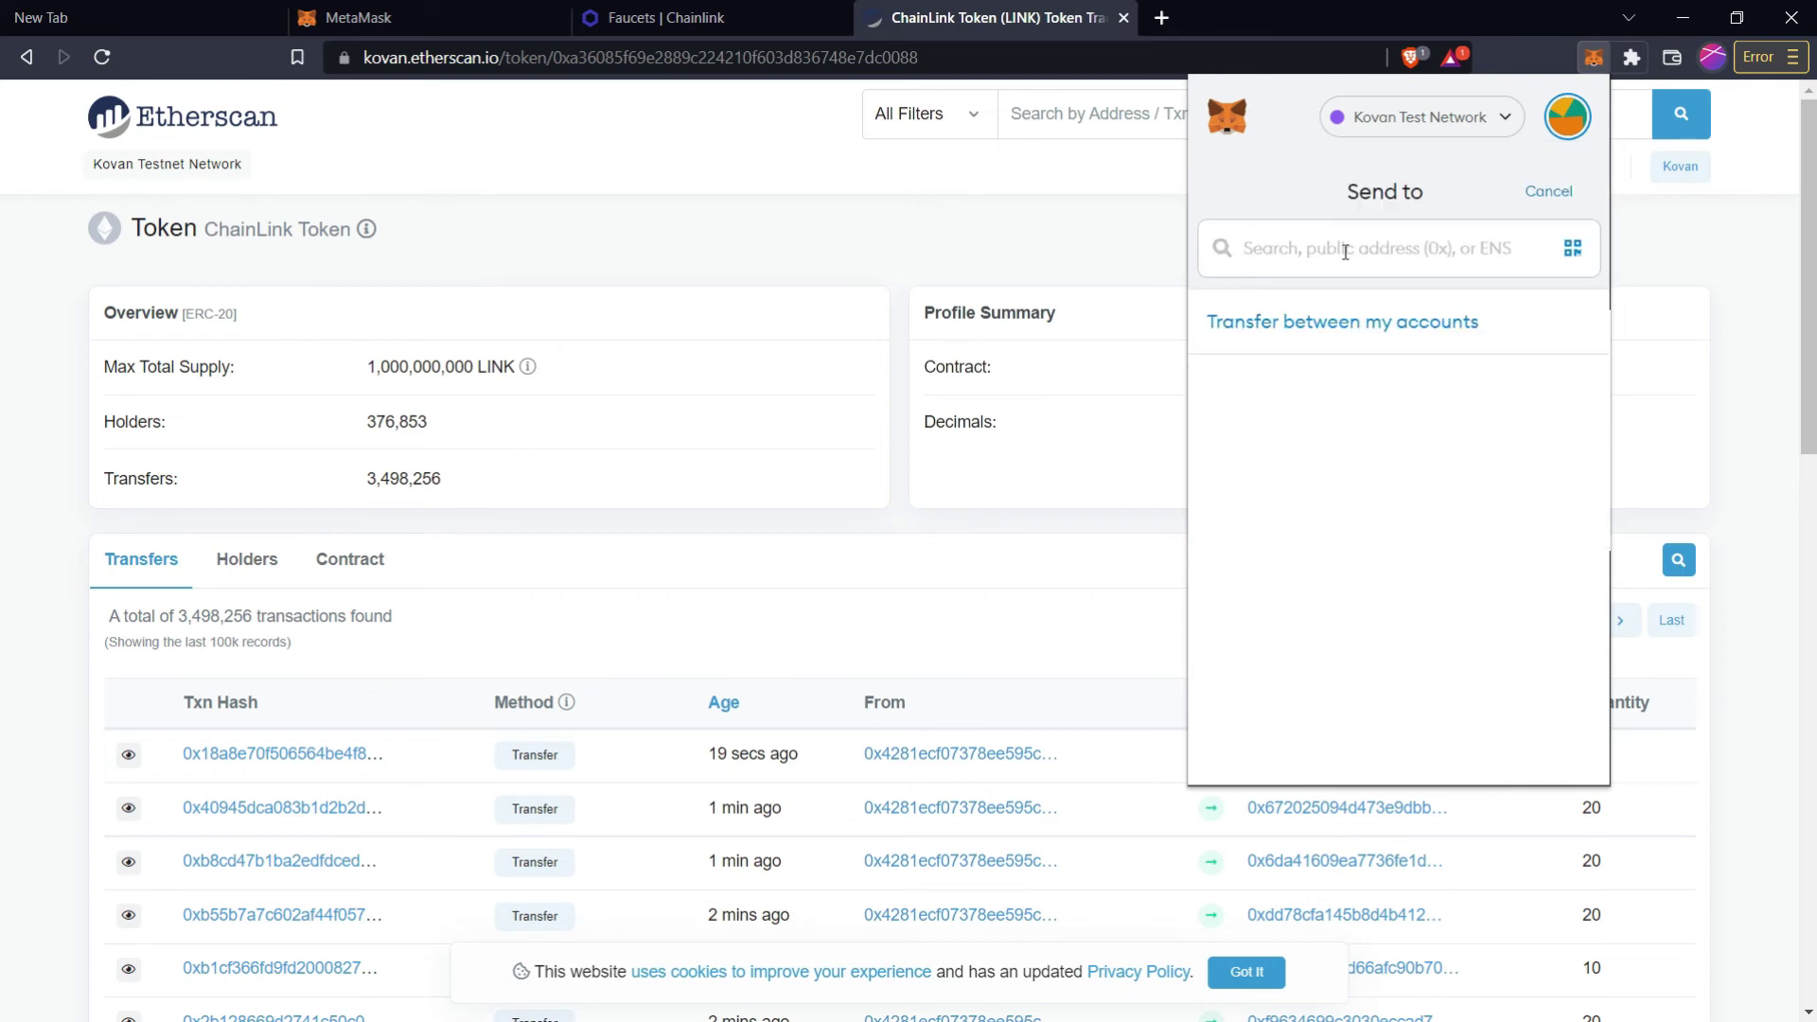
key(ctrl+v)
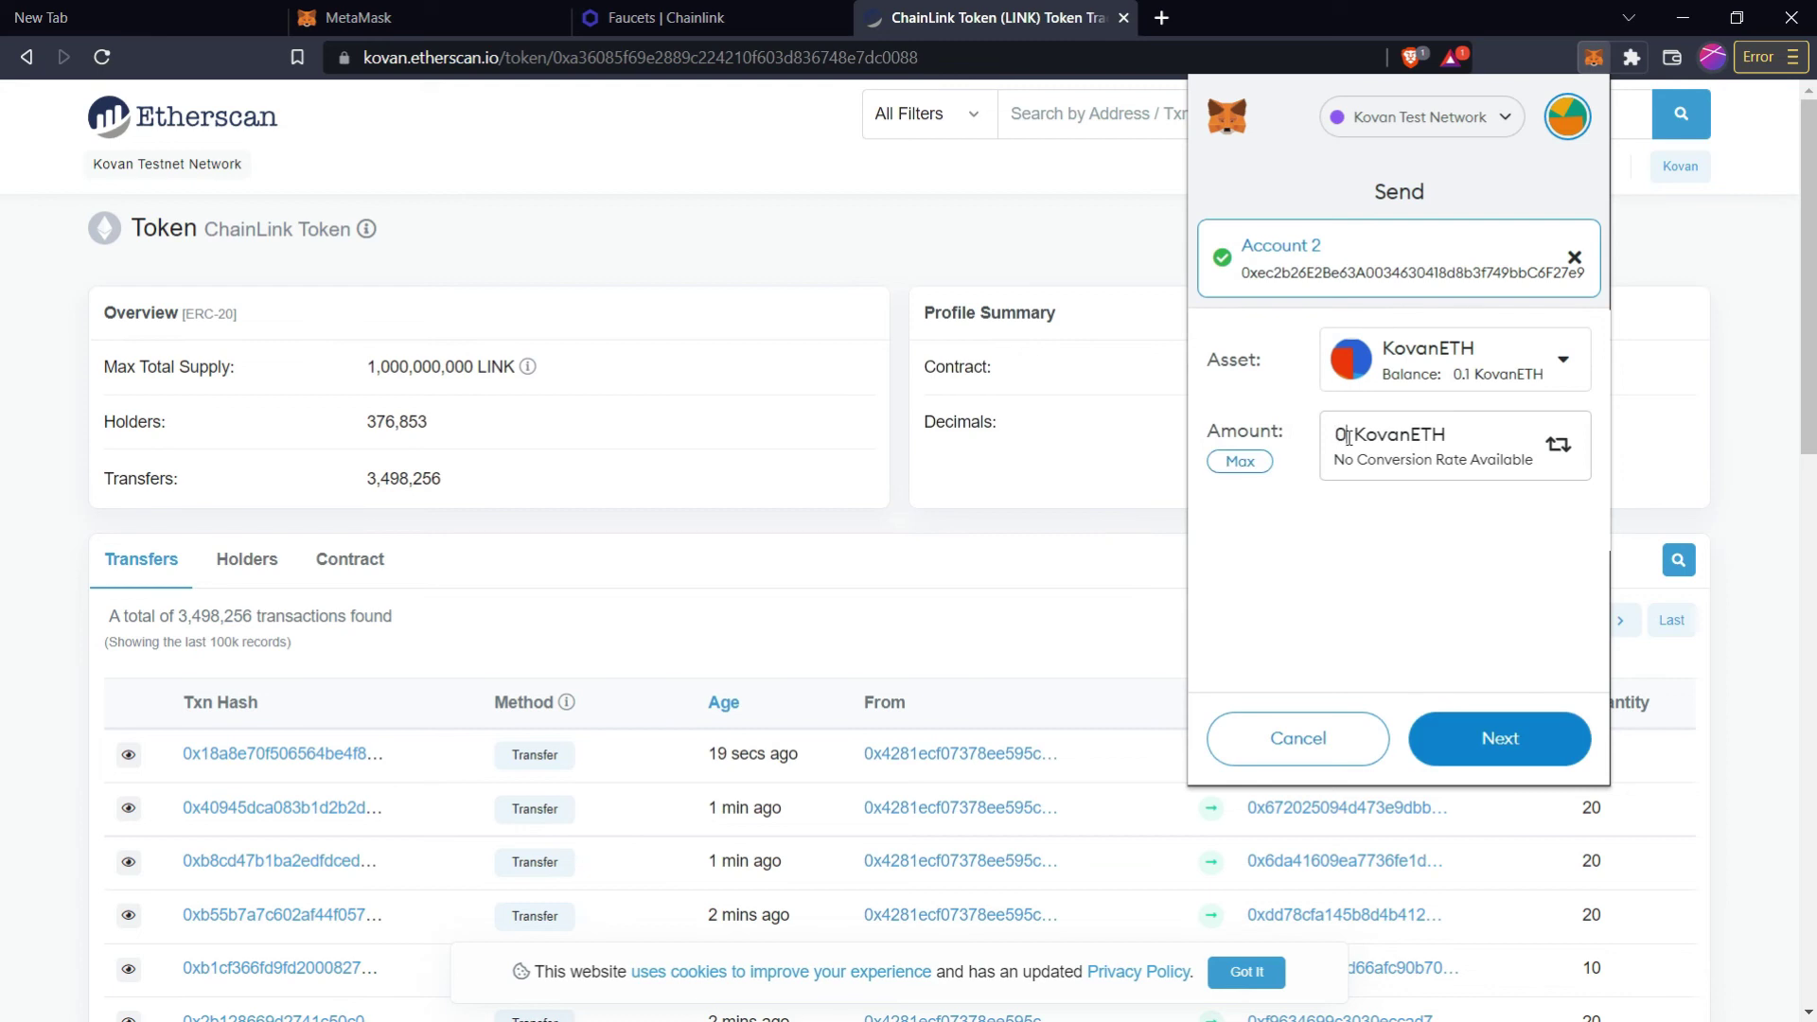
text(.05)
key(Return)
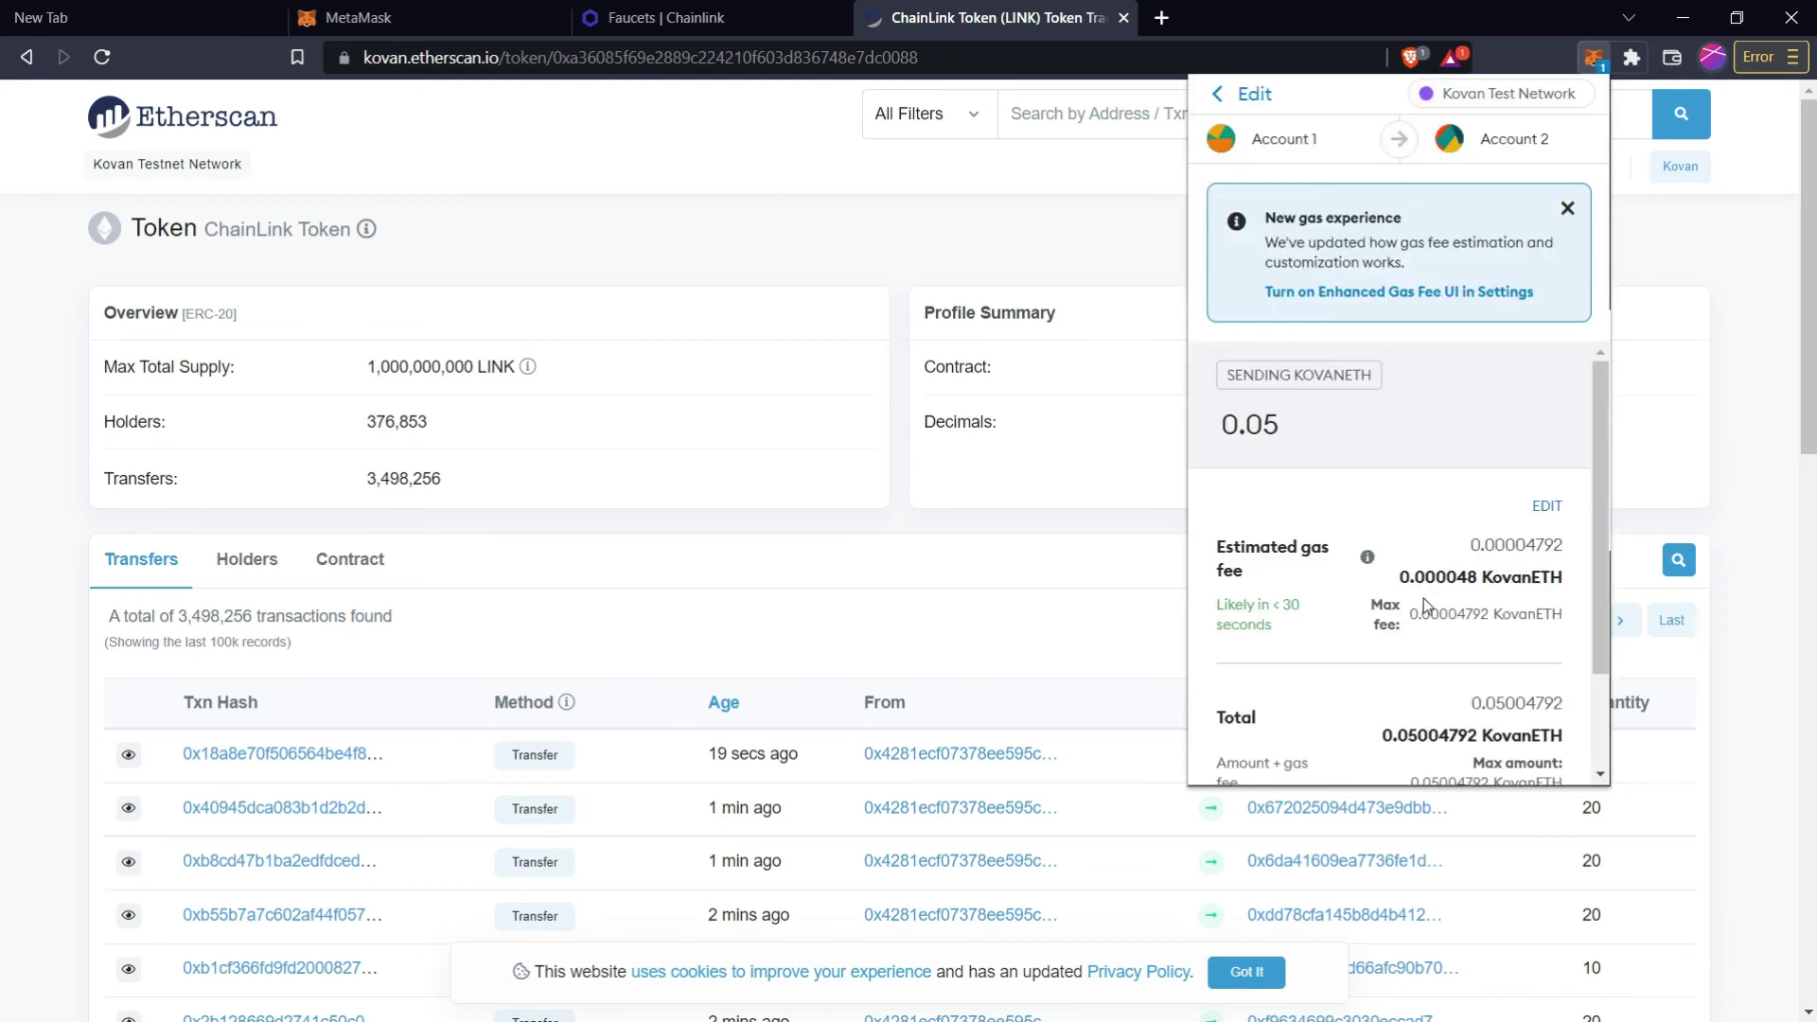
- Review the estimated gas fee and total, then confirm the 0.05 KovanETH transfer
click(1402, 576)
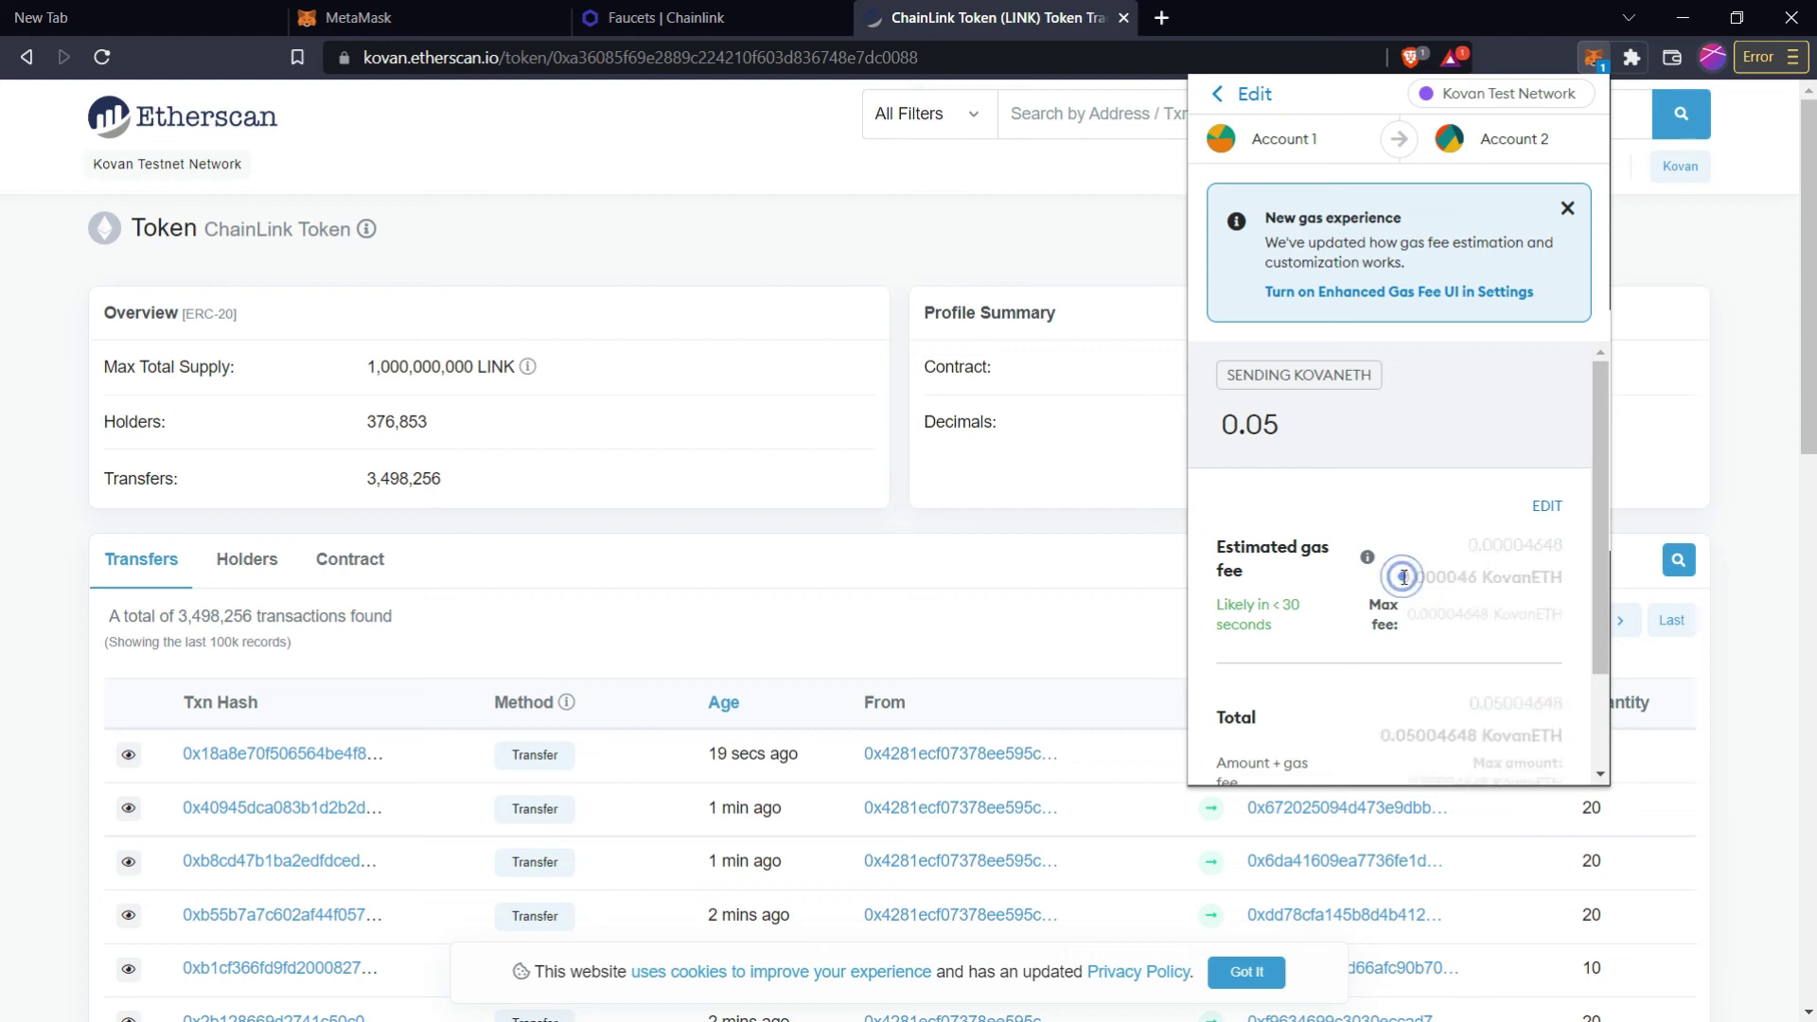
drag(1403, 576, 1497, 585)
scroll(1498, 585, down, 2)
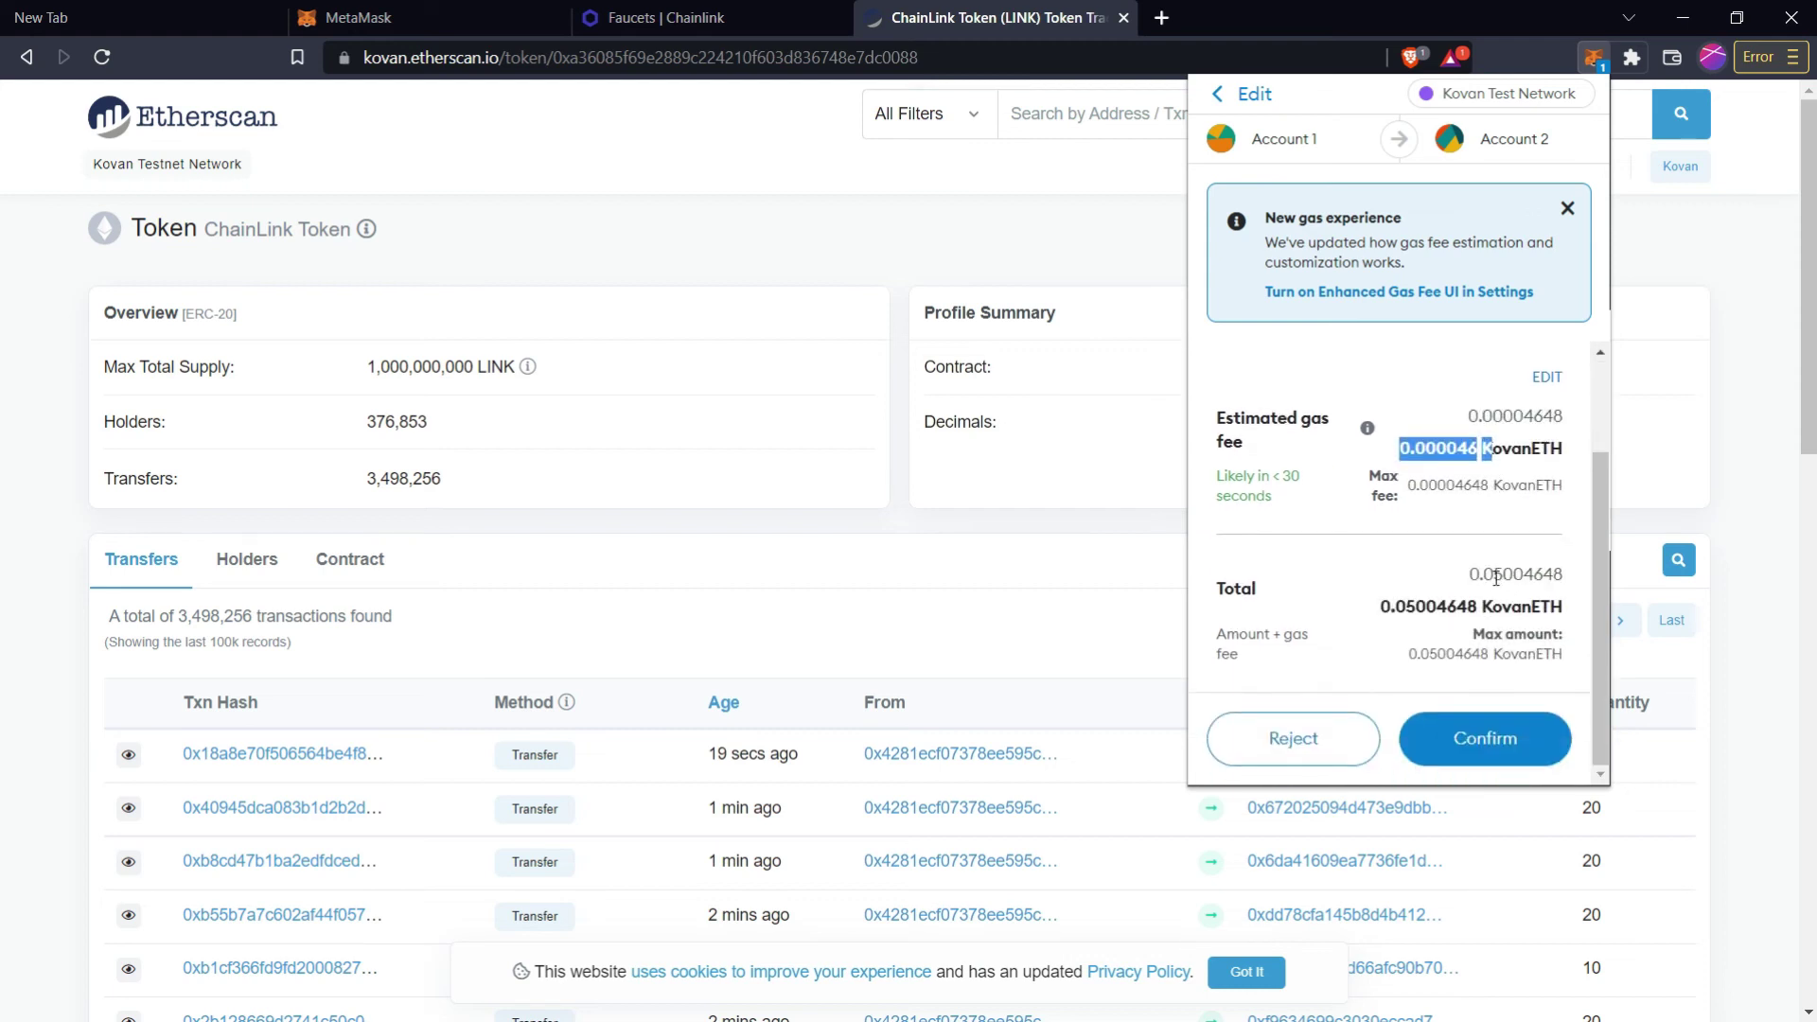
drag(1386, 607, 1496, 602)
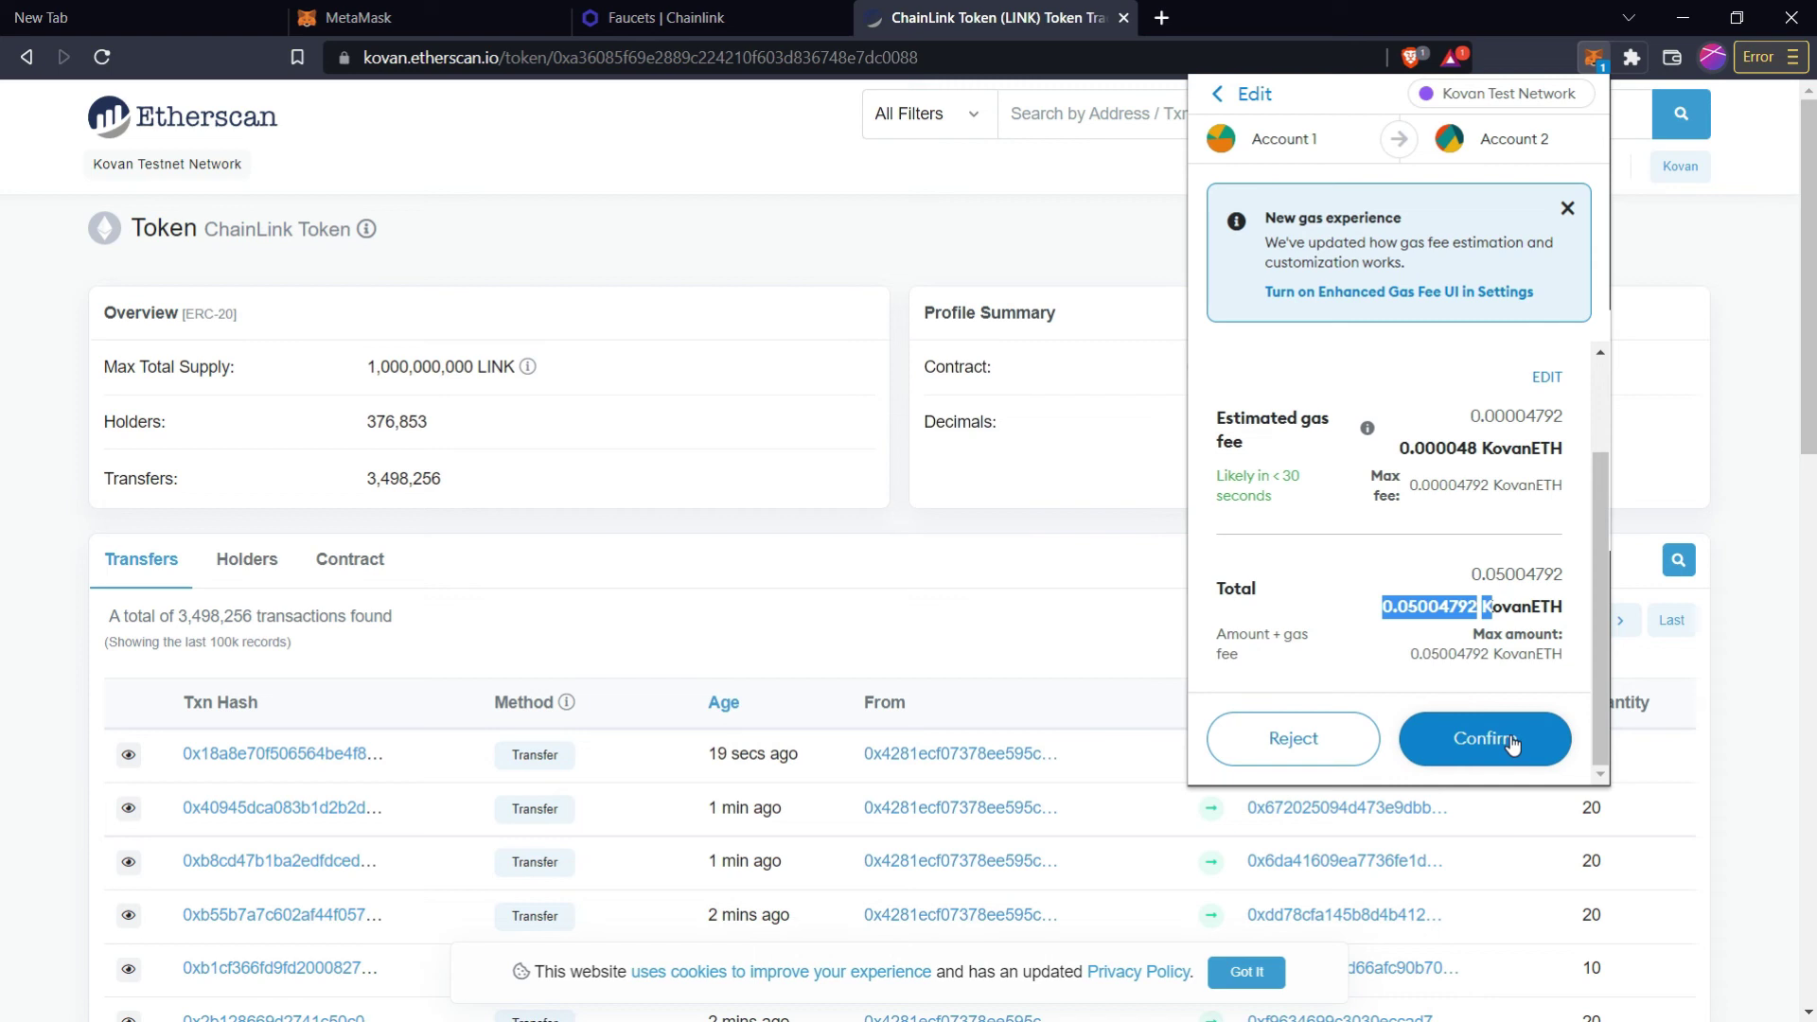
click(1476, 736)
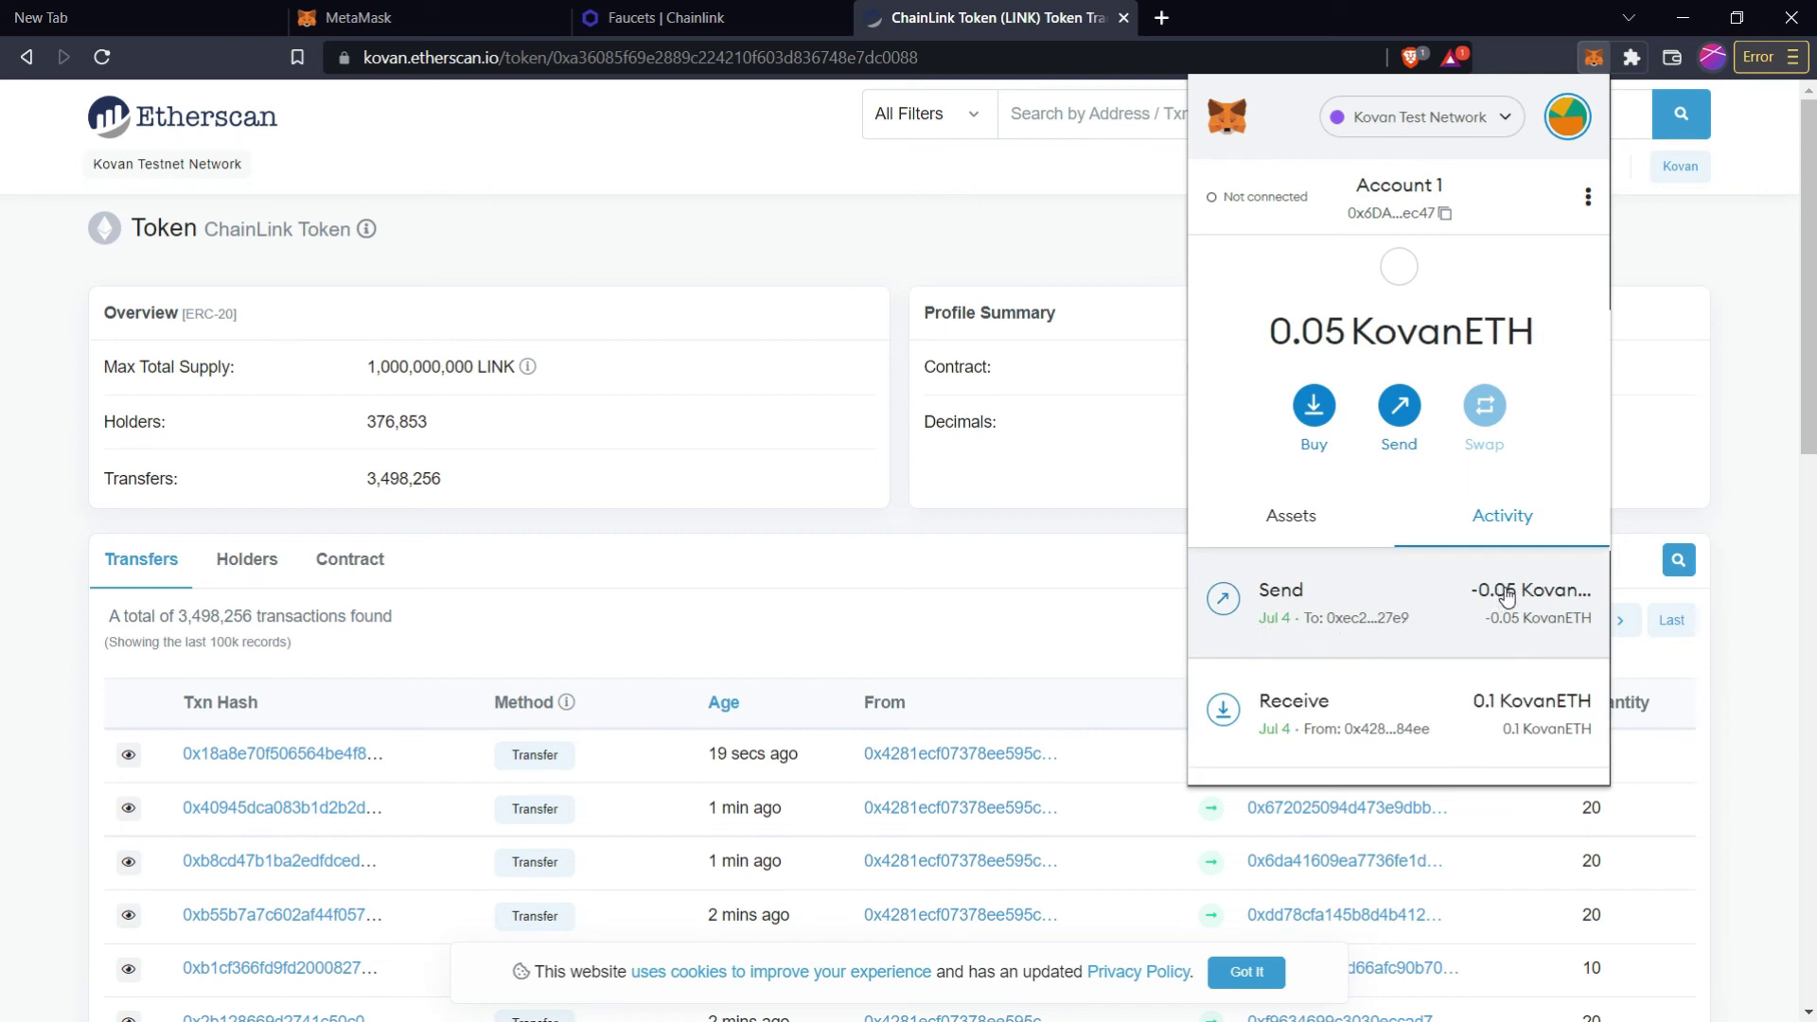
- Switch MetaMask to Account 2 and check its 0.05 KovanETH balance
click(1567, 116)
click(1355, 320)
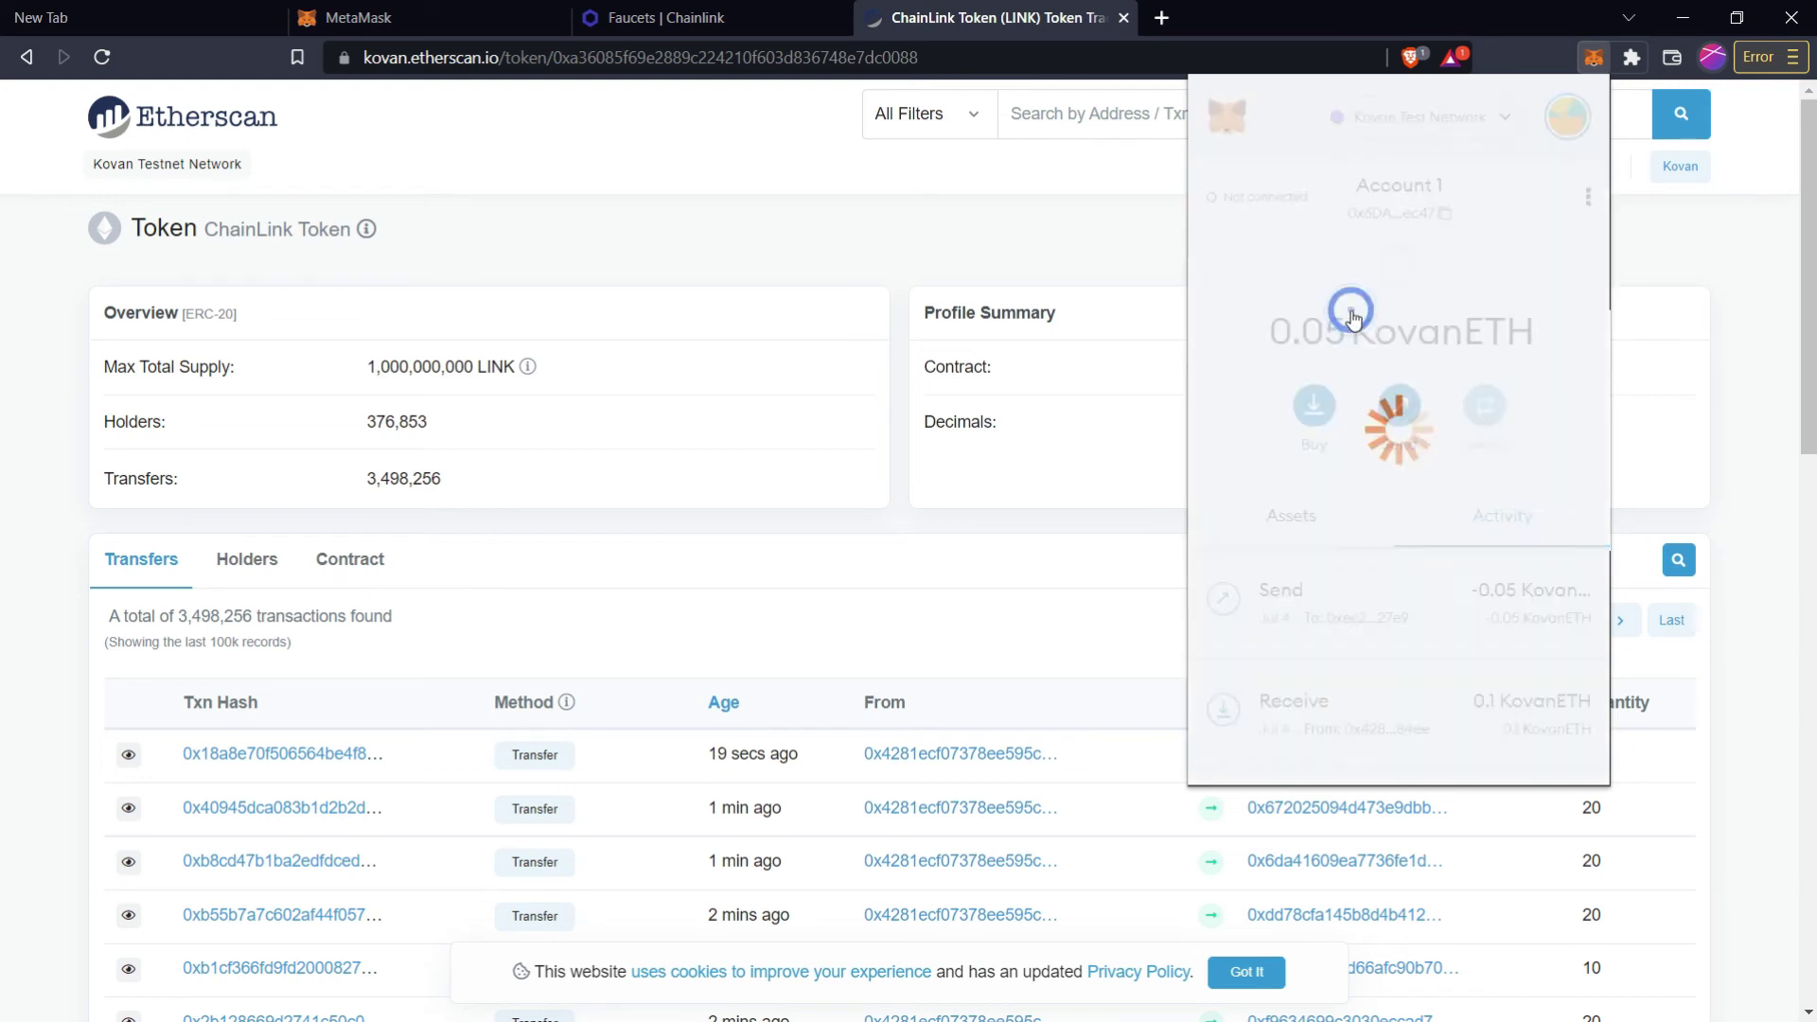
drag(1268, 327, 1575, 333)
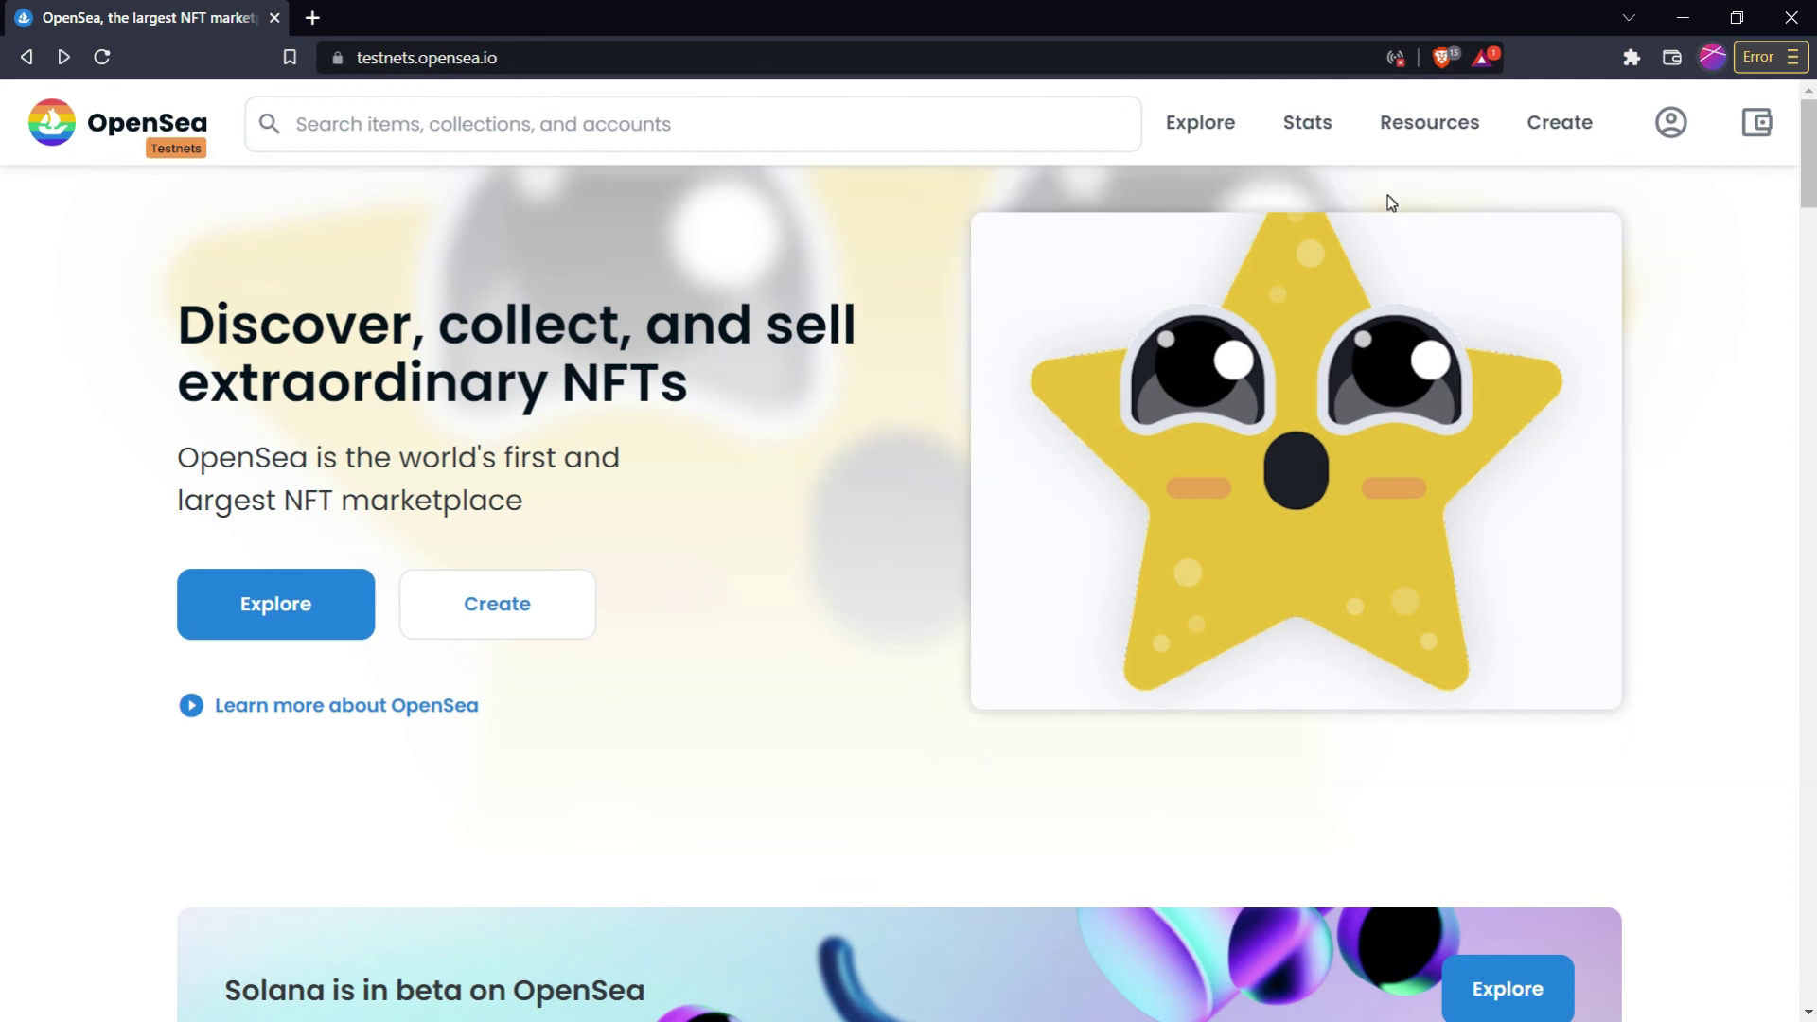
- Connect MetaMask Account 1 to OpenSea testnets, accept the terms and sign in
mouse_move(1674, 132)
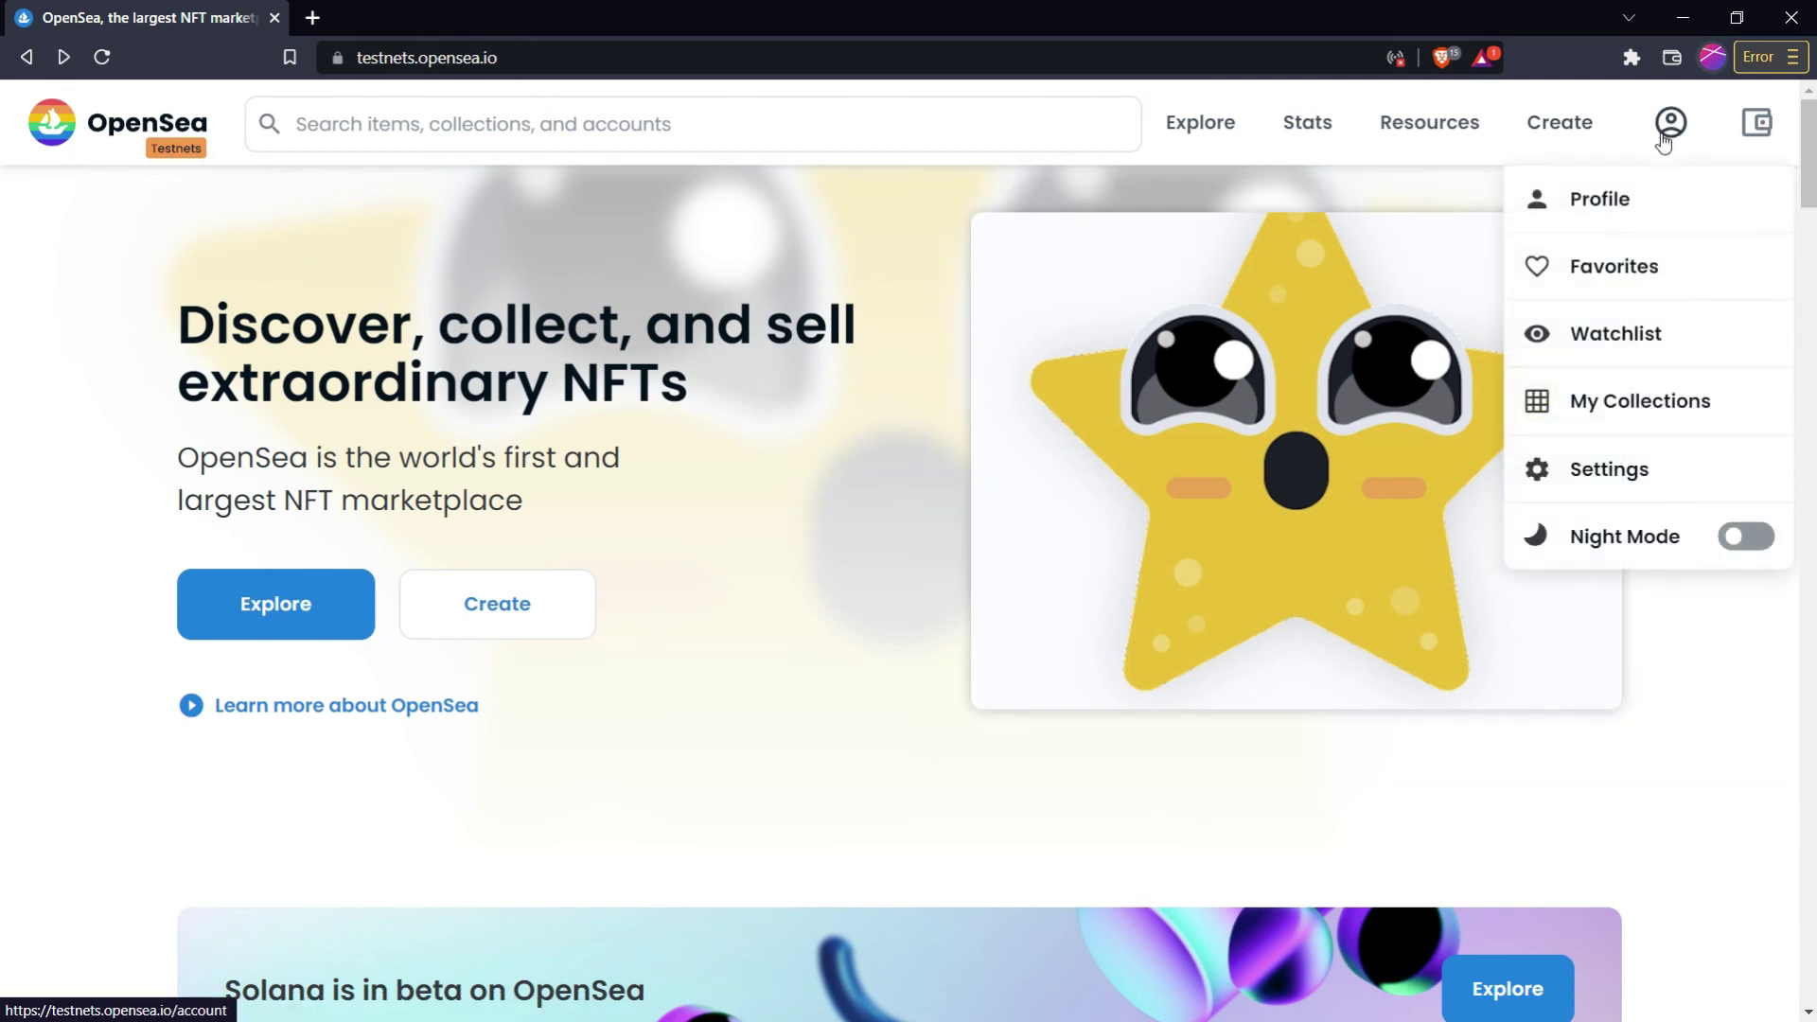
click(1600, 199)
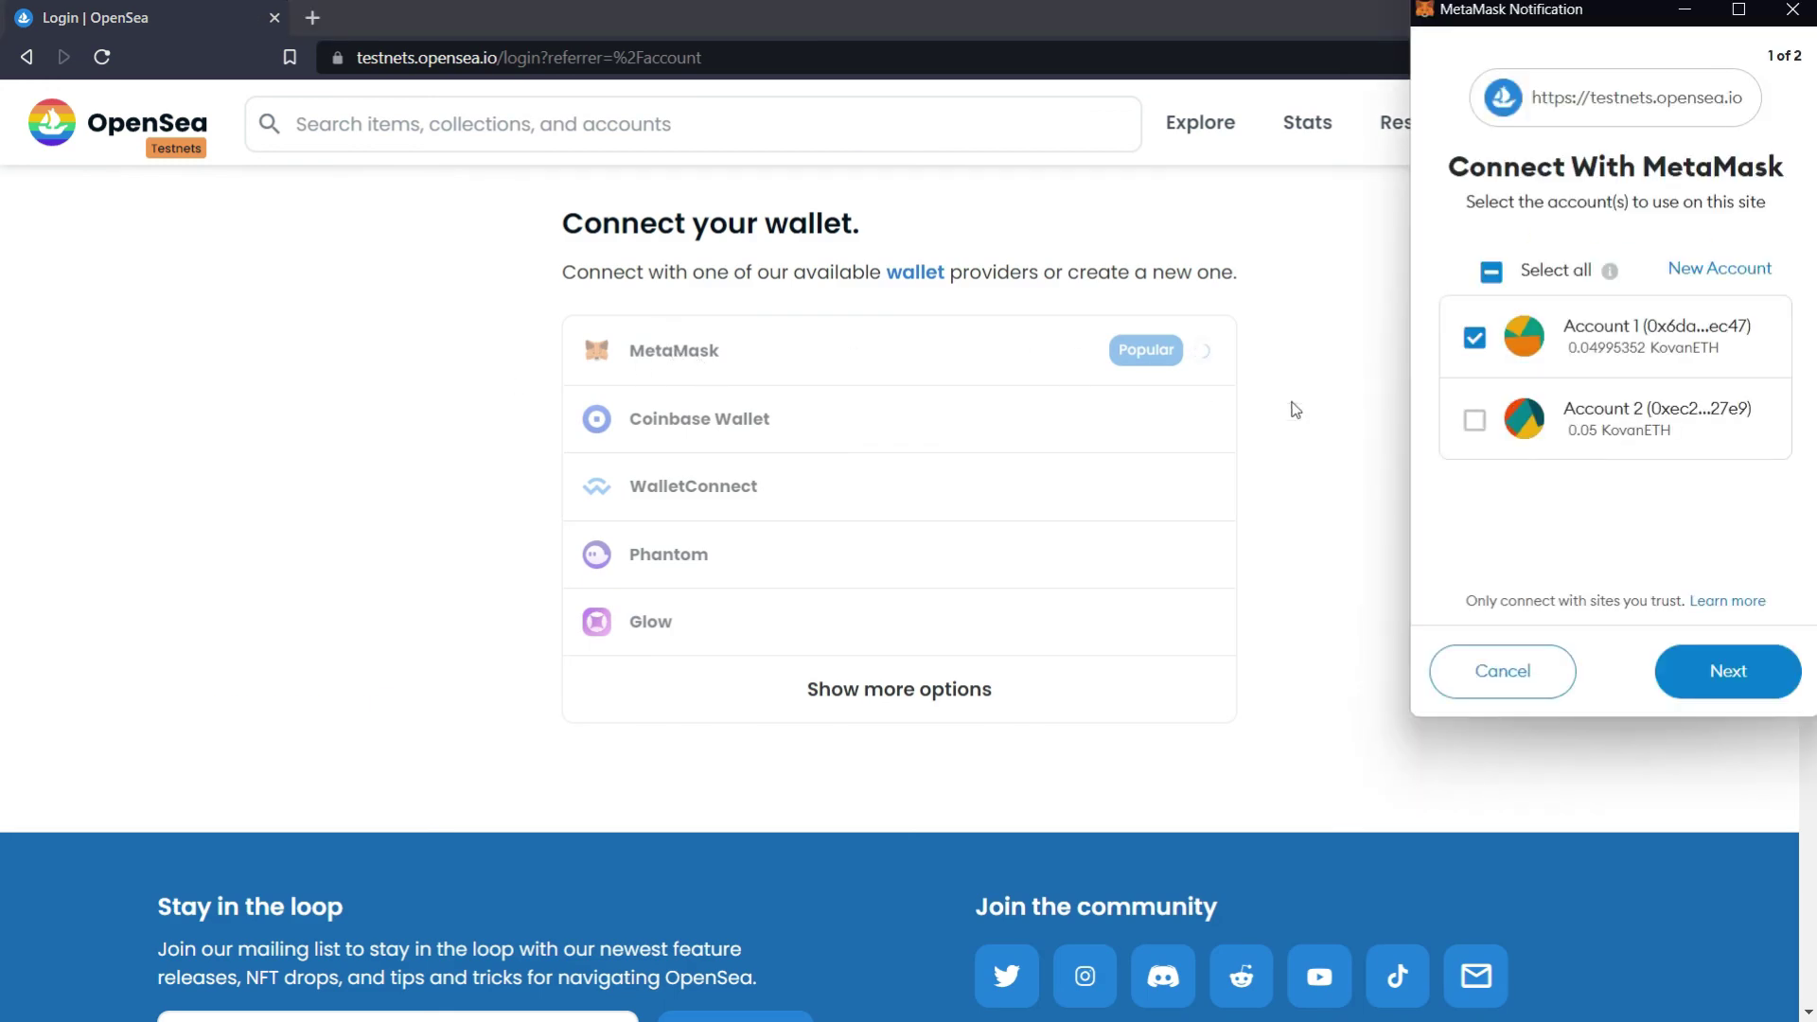
drag(1599, 11, 1039, 65)
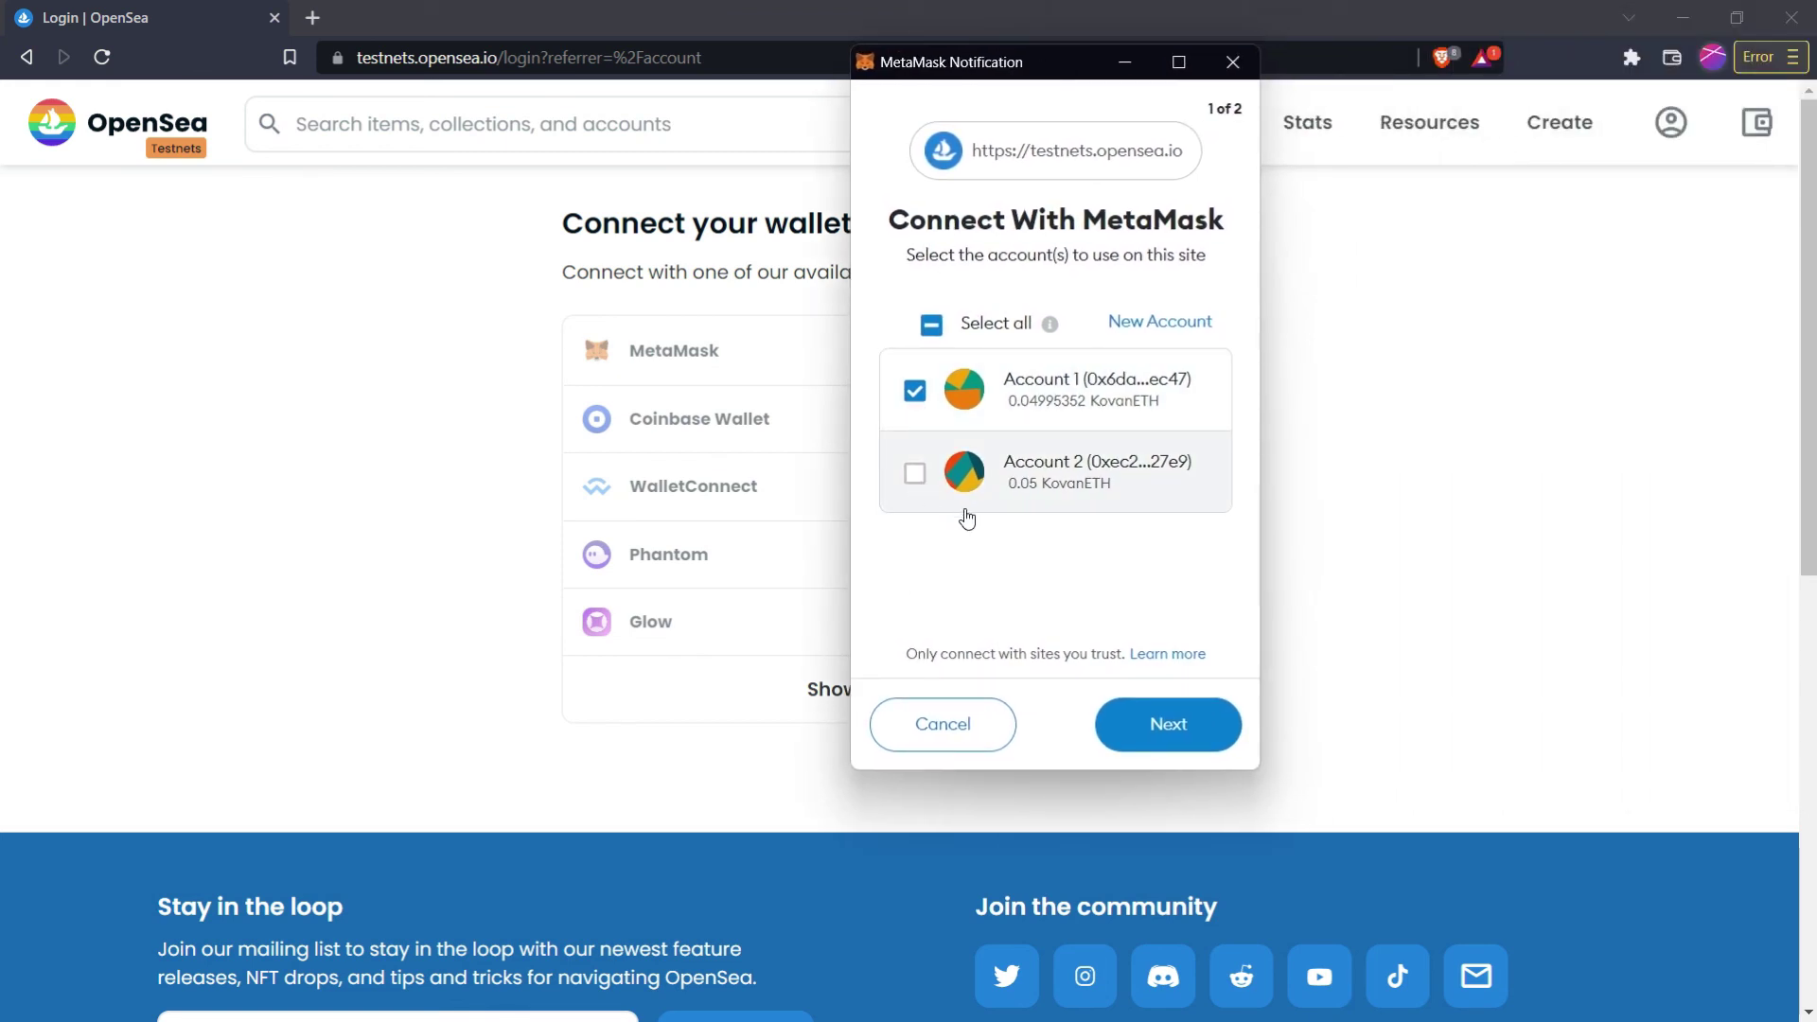
click(1177, 743)
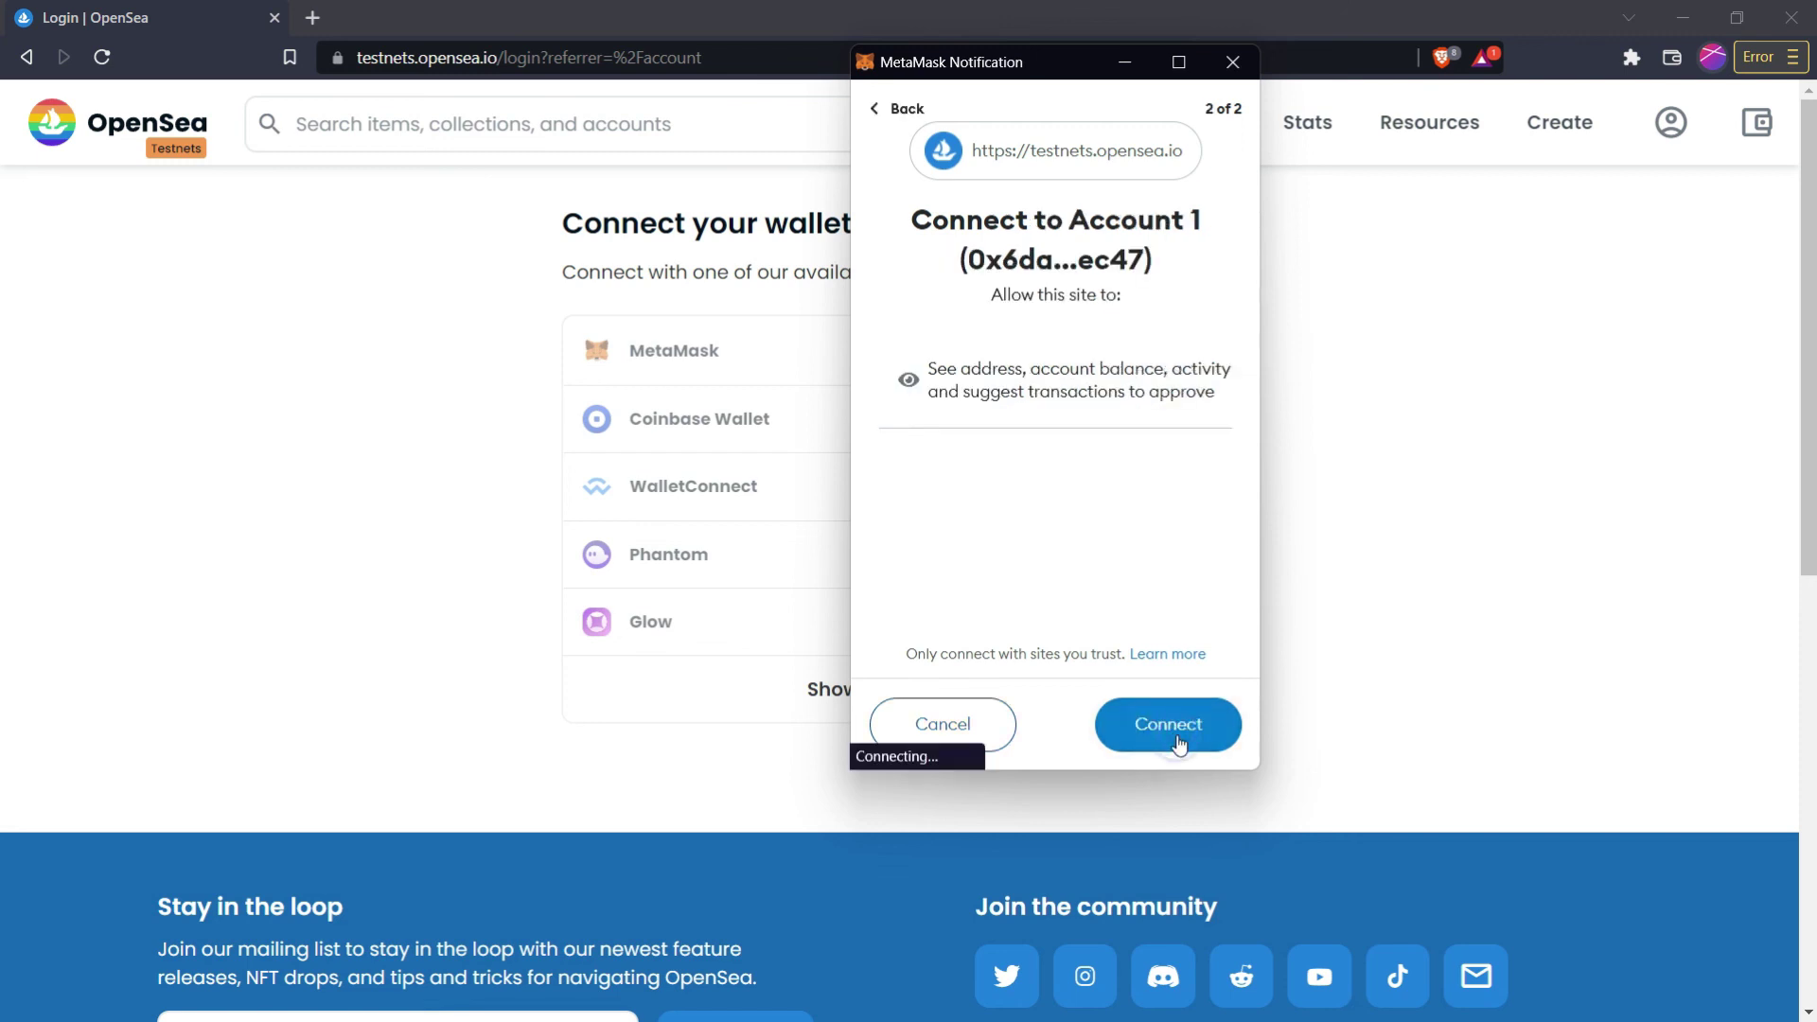
click(1178, 743)
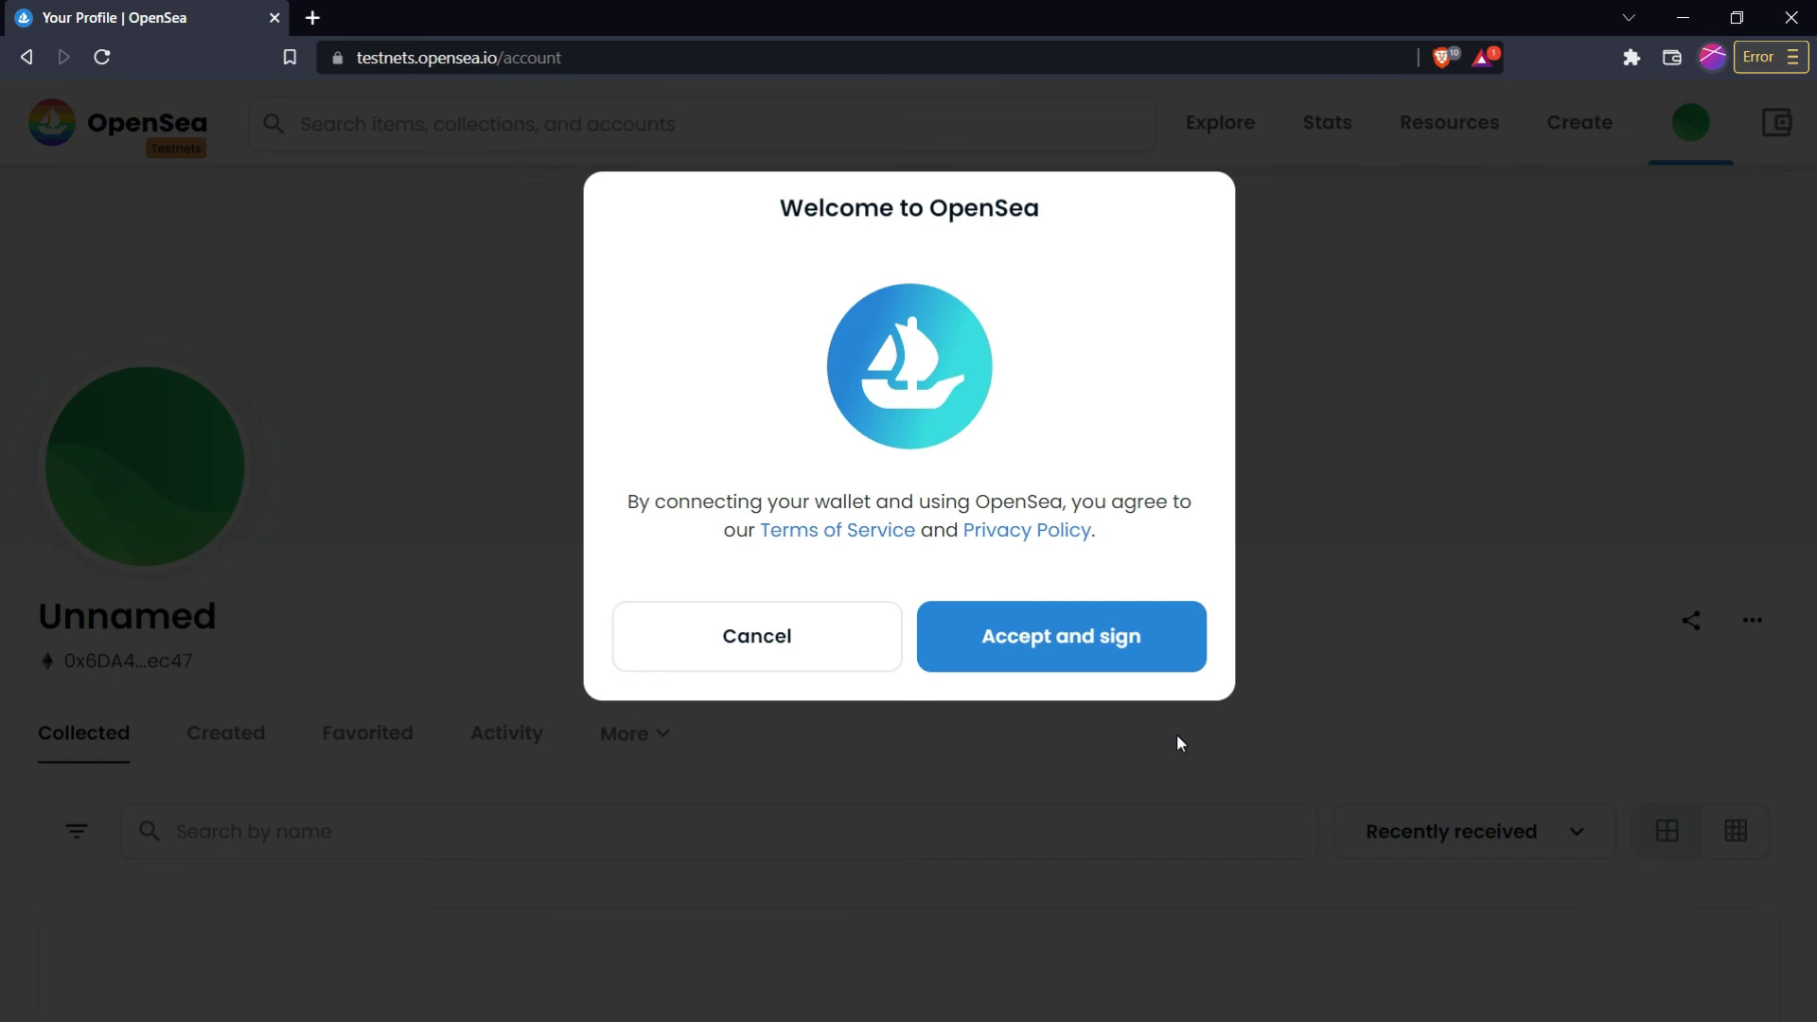
click(1074, 636)
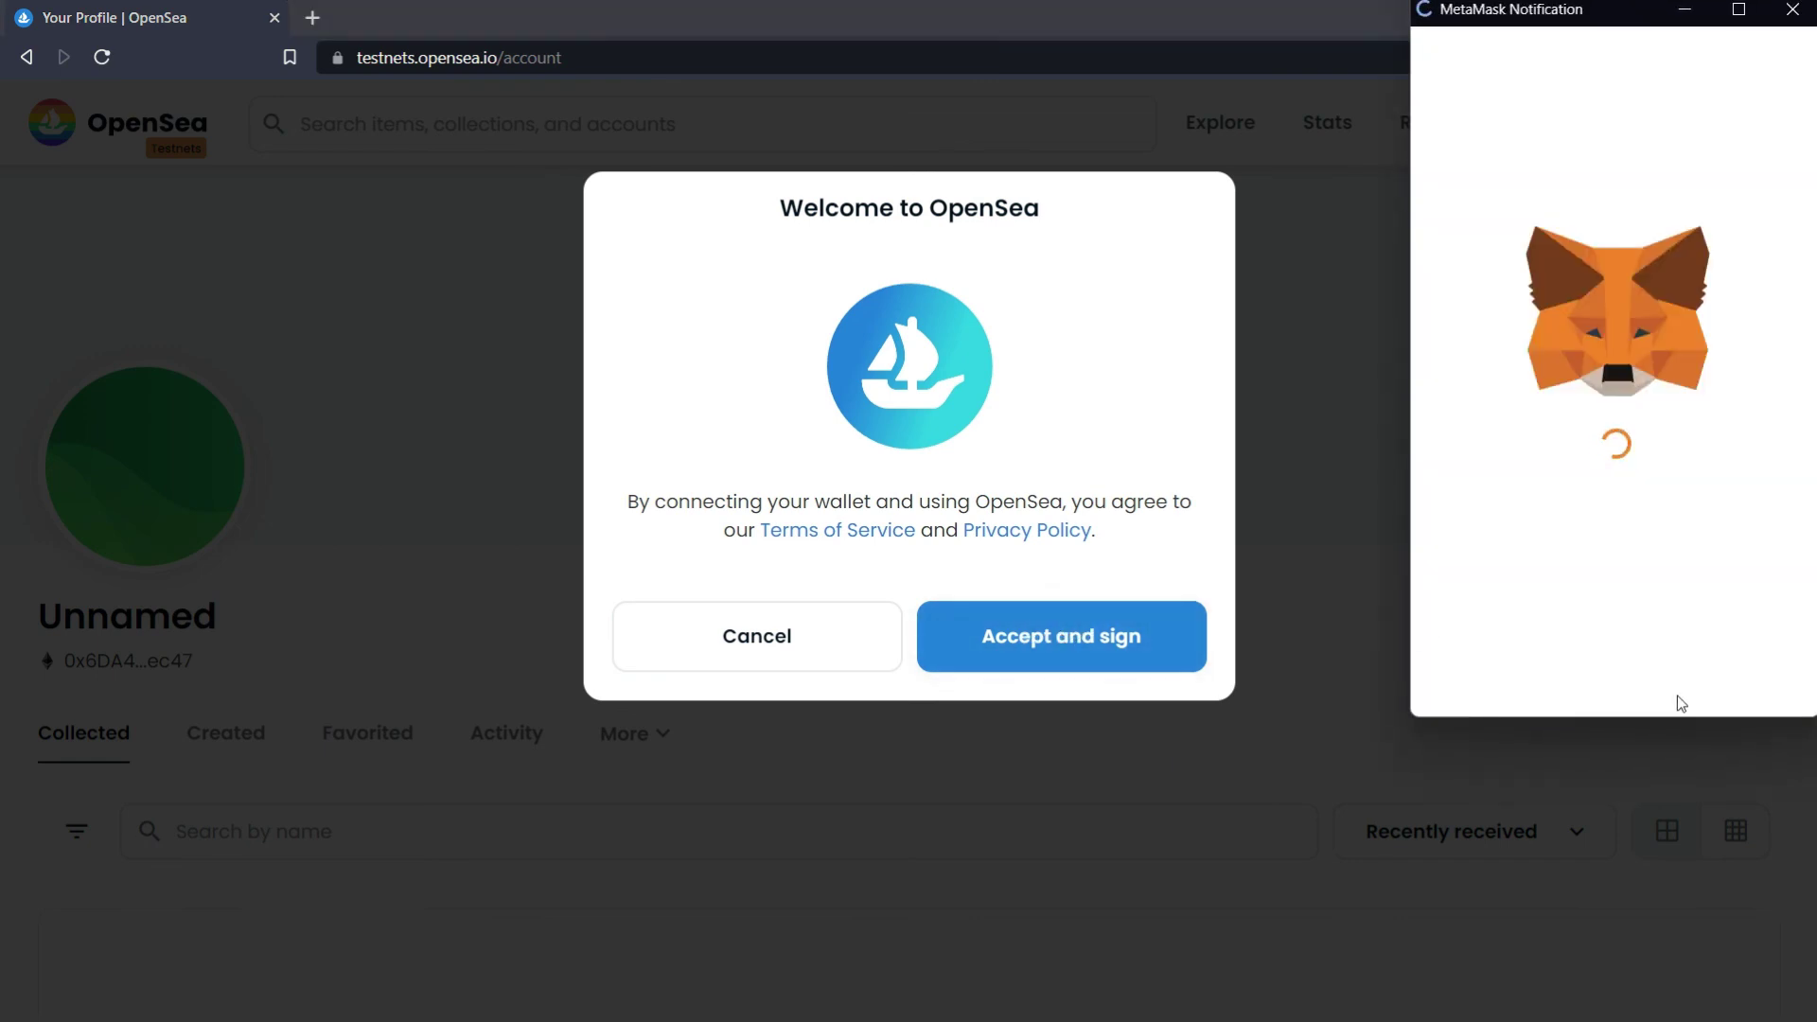
click(1713, 660)
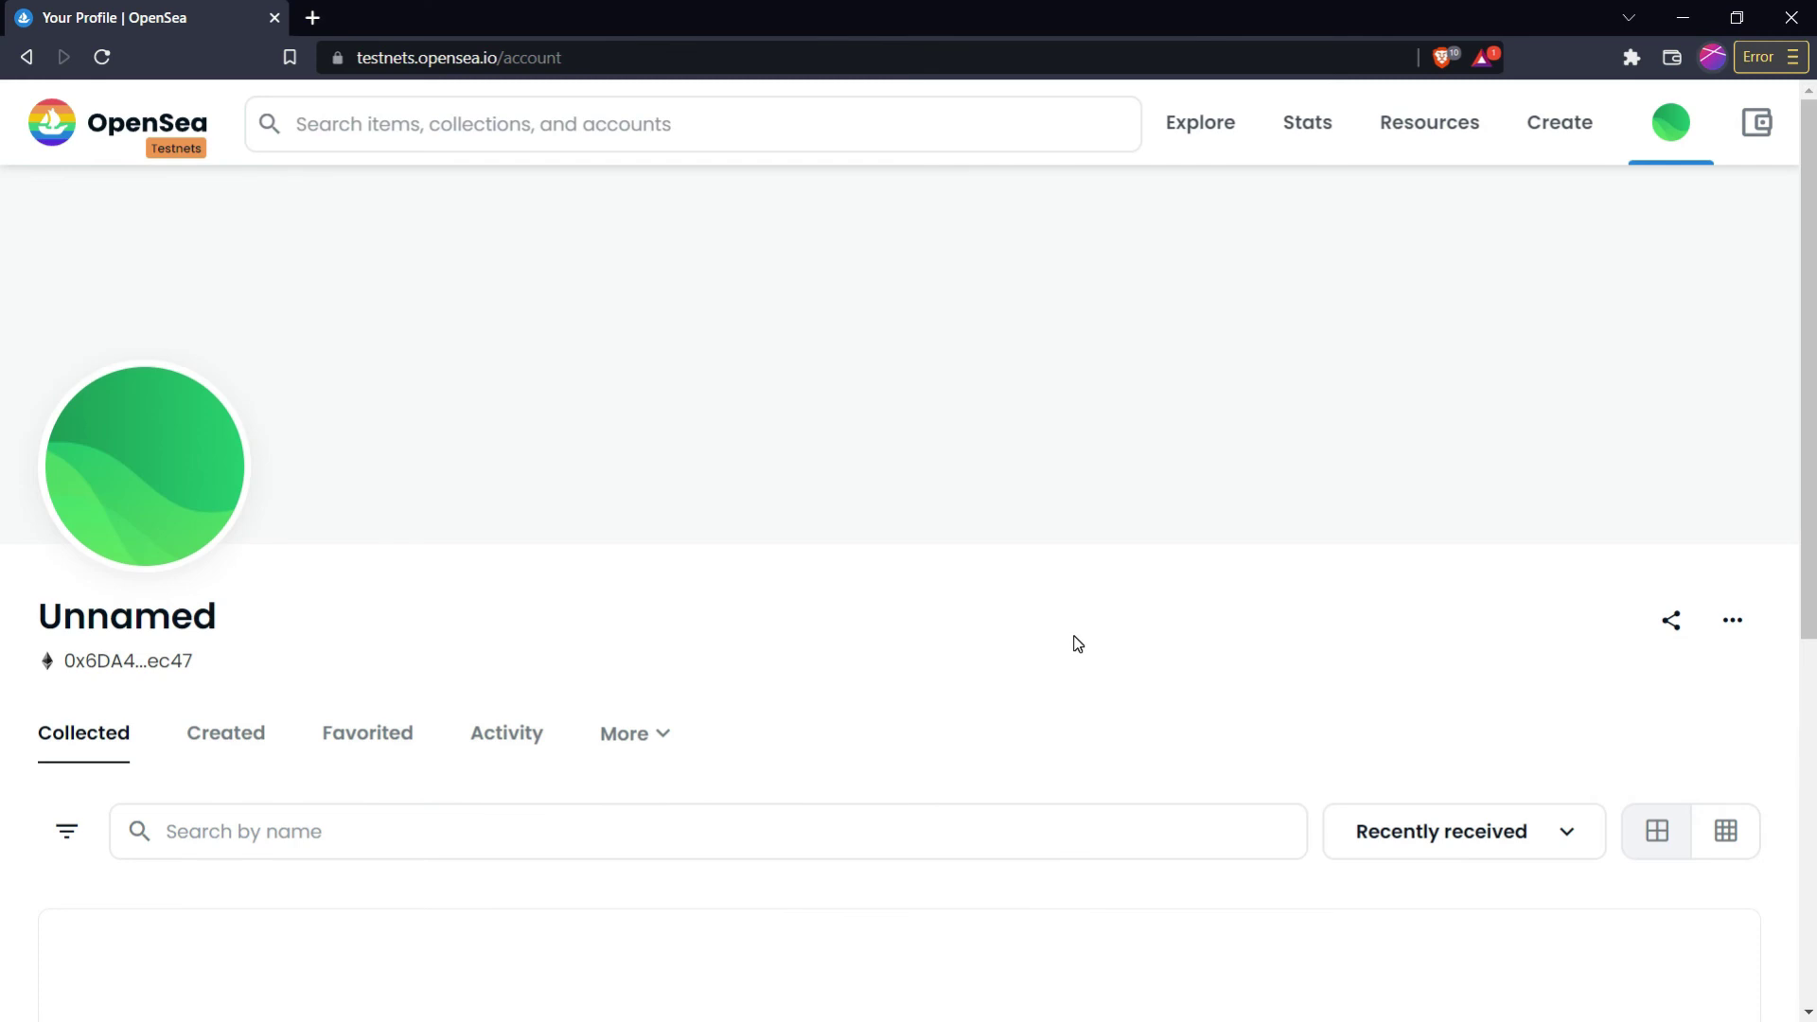
- Open OpenSea's Create item page, start an image upload and scroll through the form
scroll(1076, 645, down, 2)
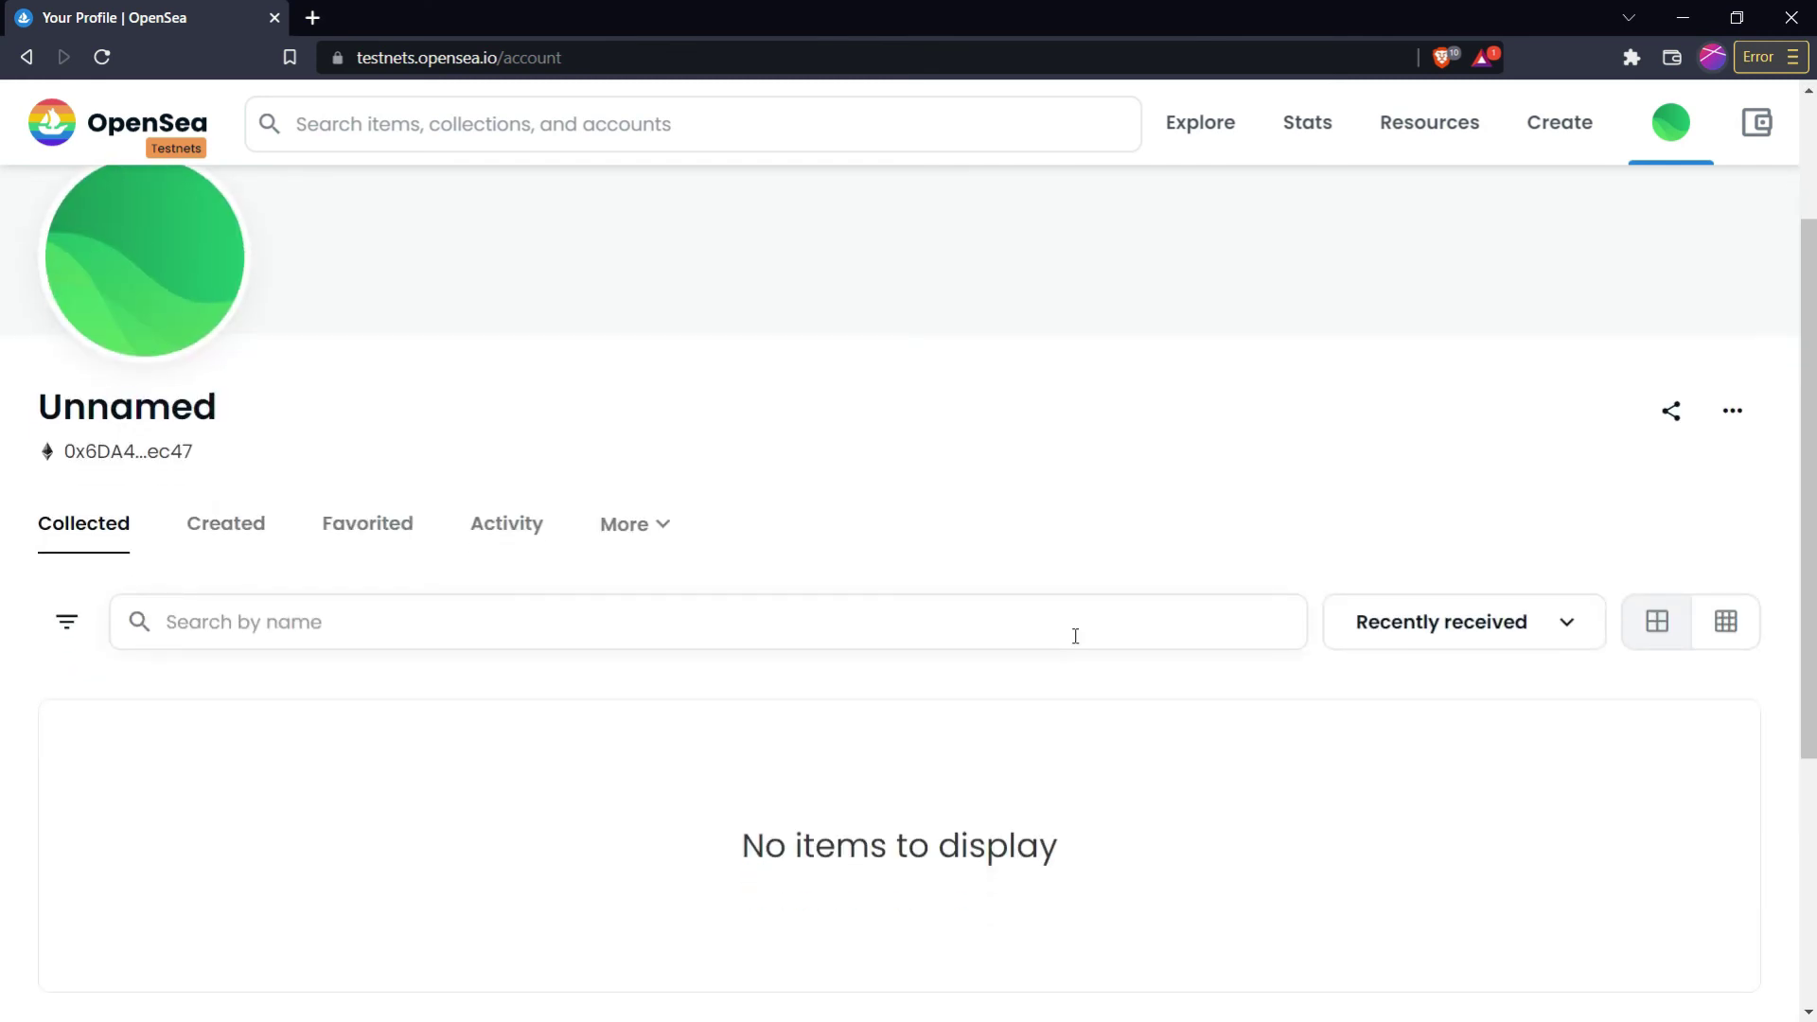
scroll(1076, 636, up, 2)
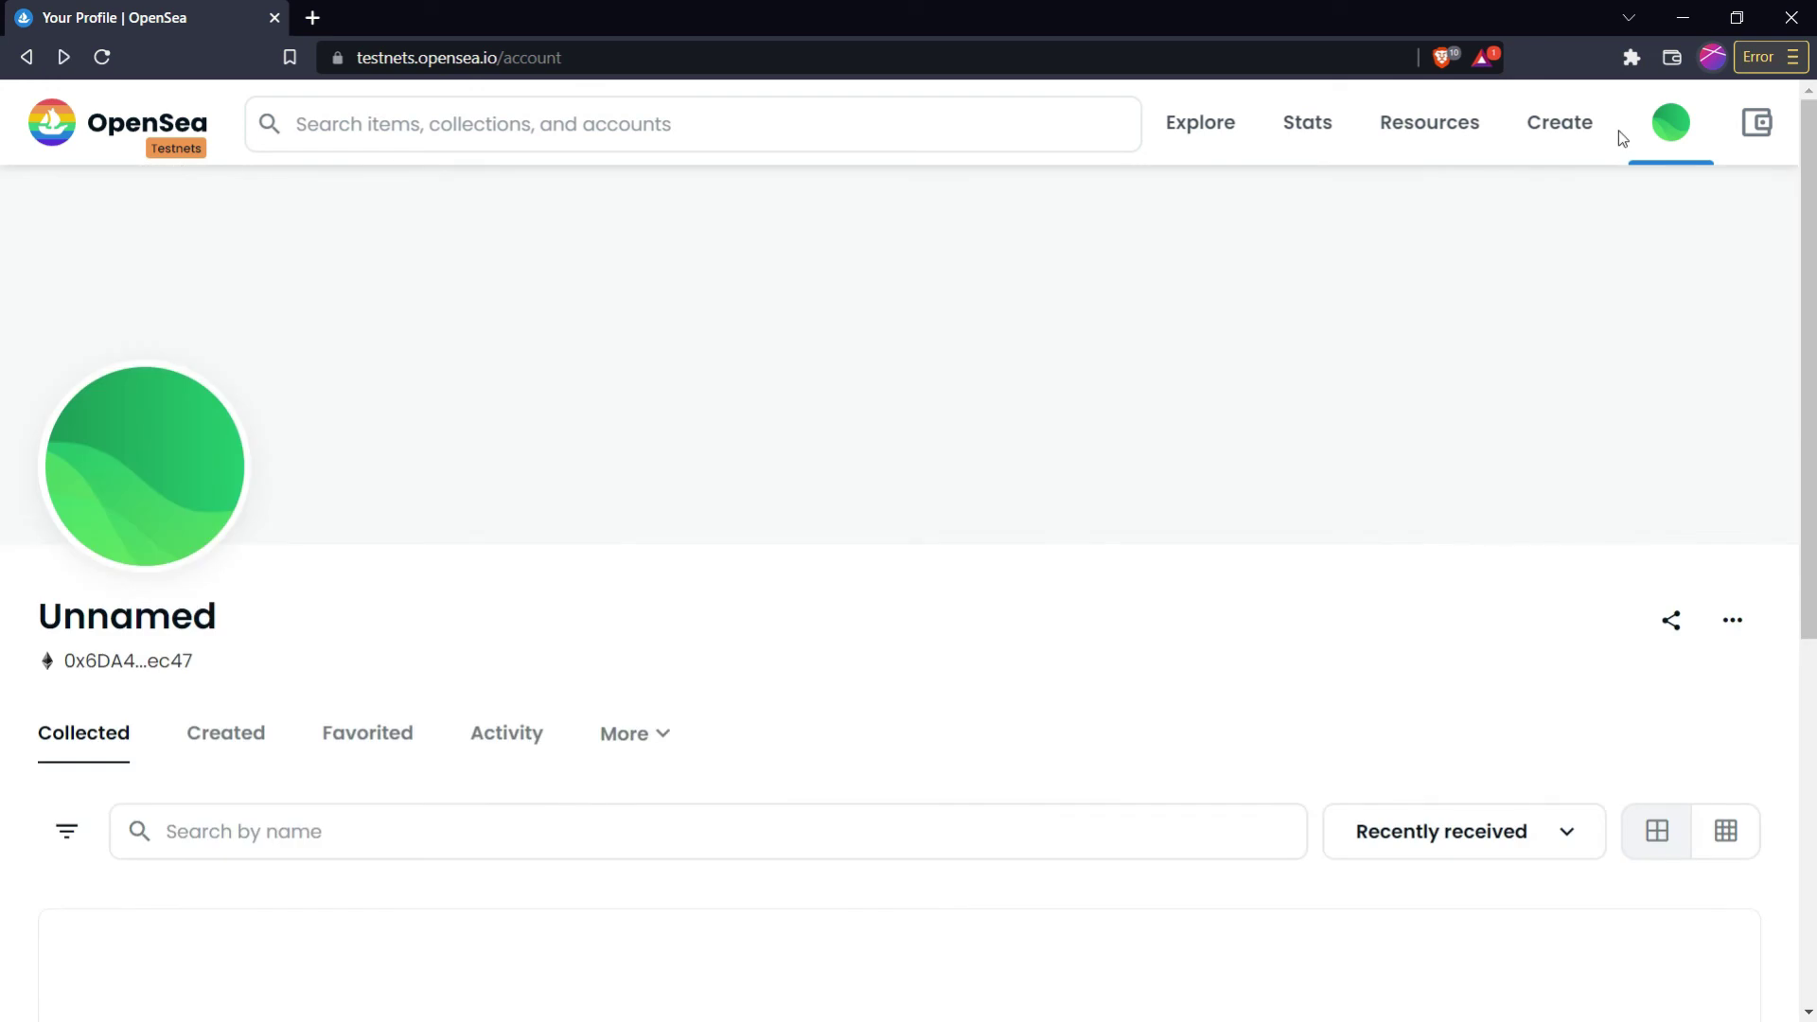
click(1554, 131)
click(509, 534)
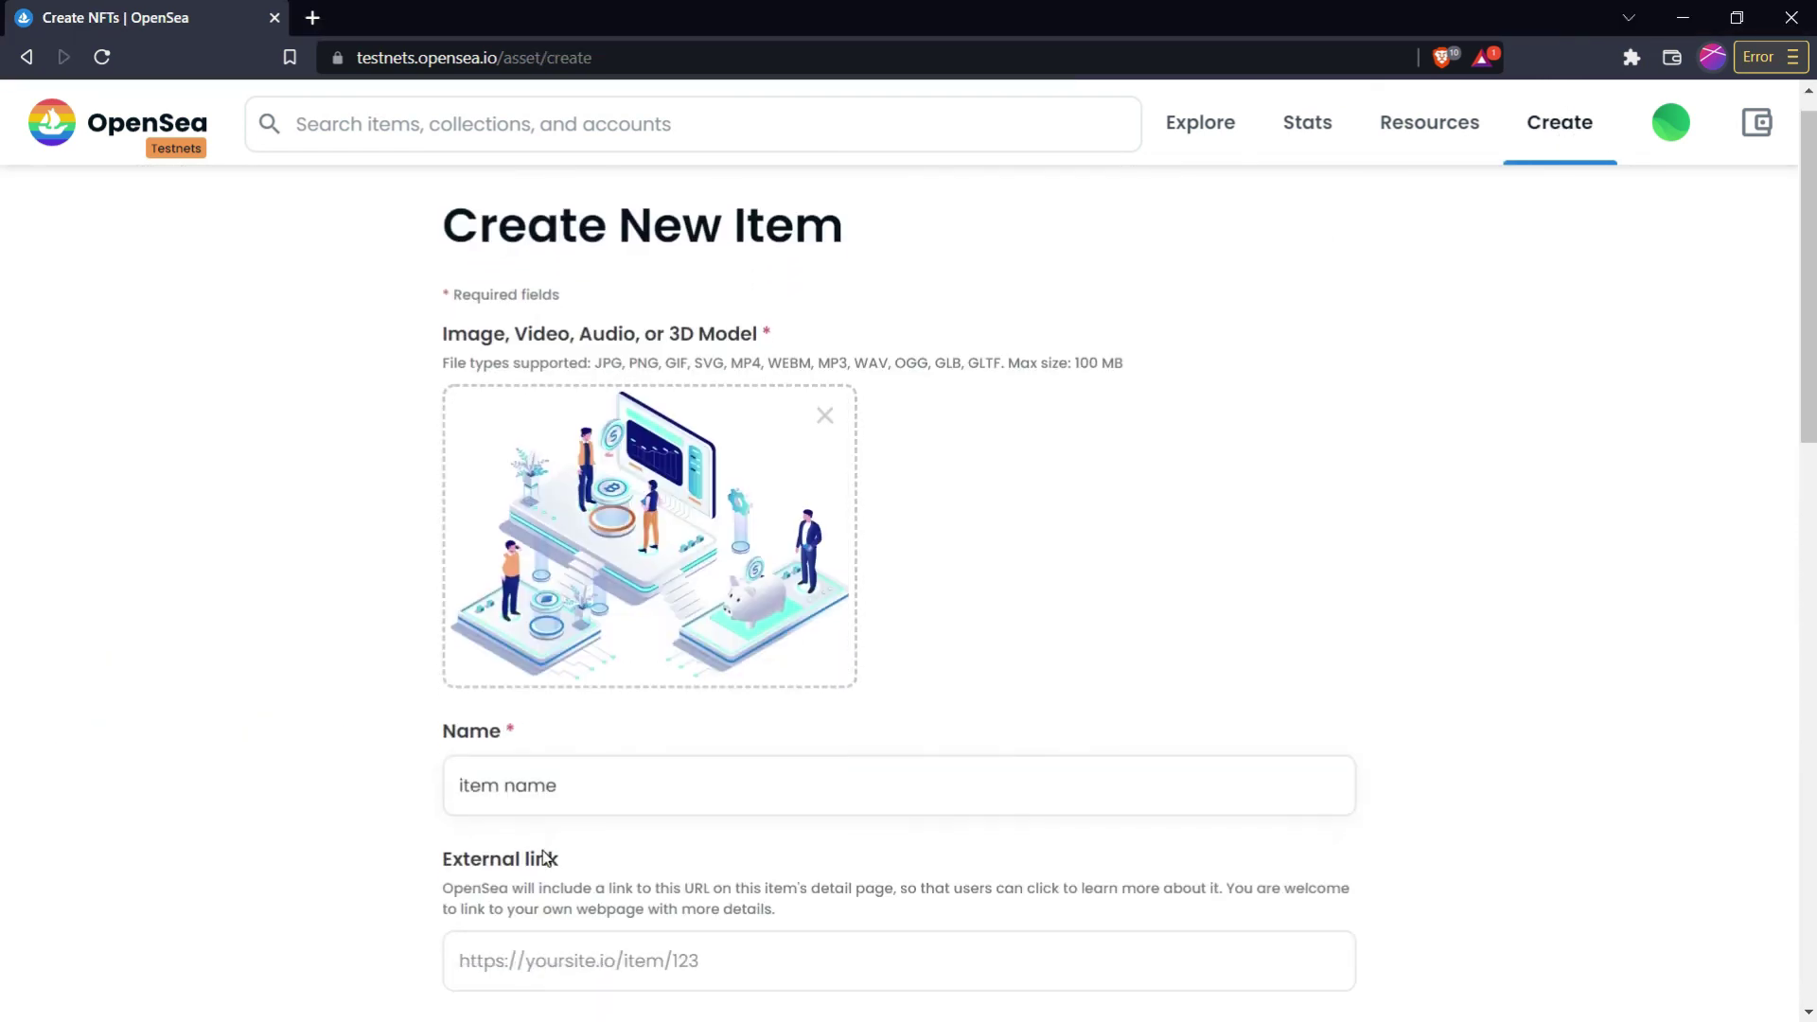
scroll(543, 850, down, 4)
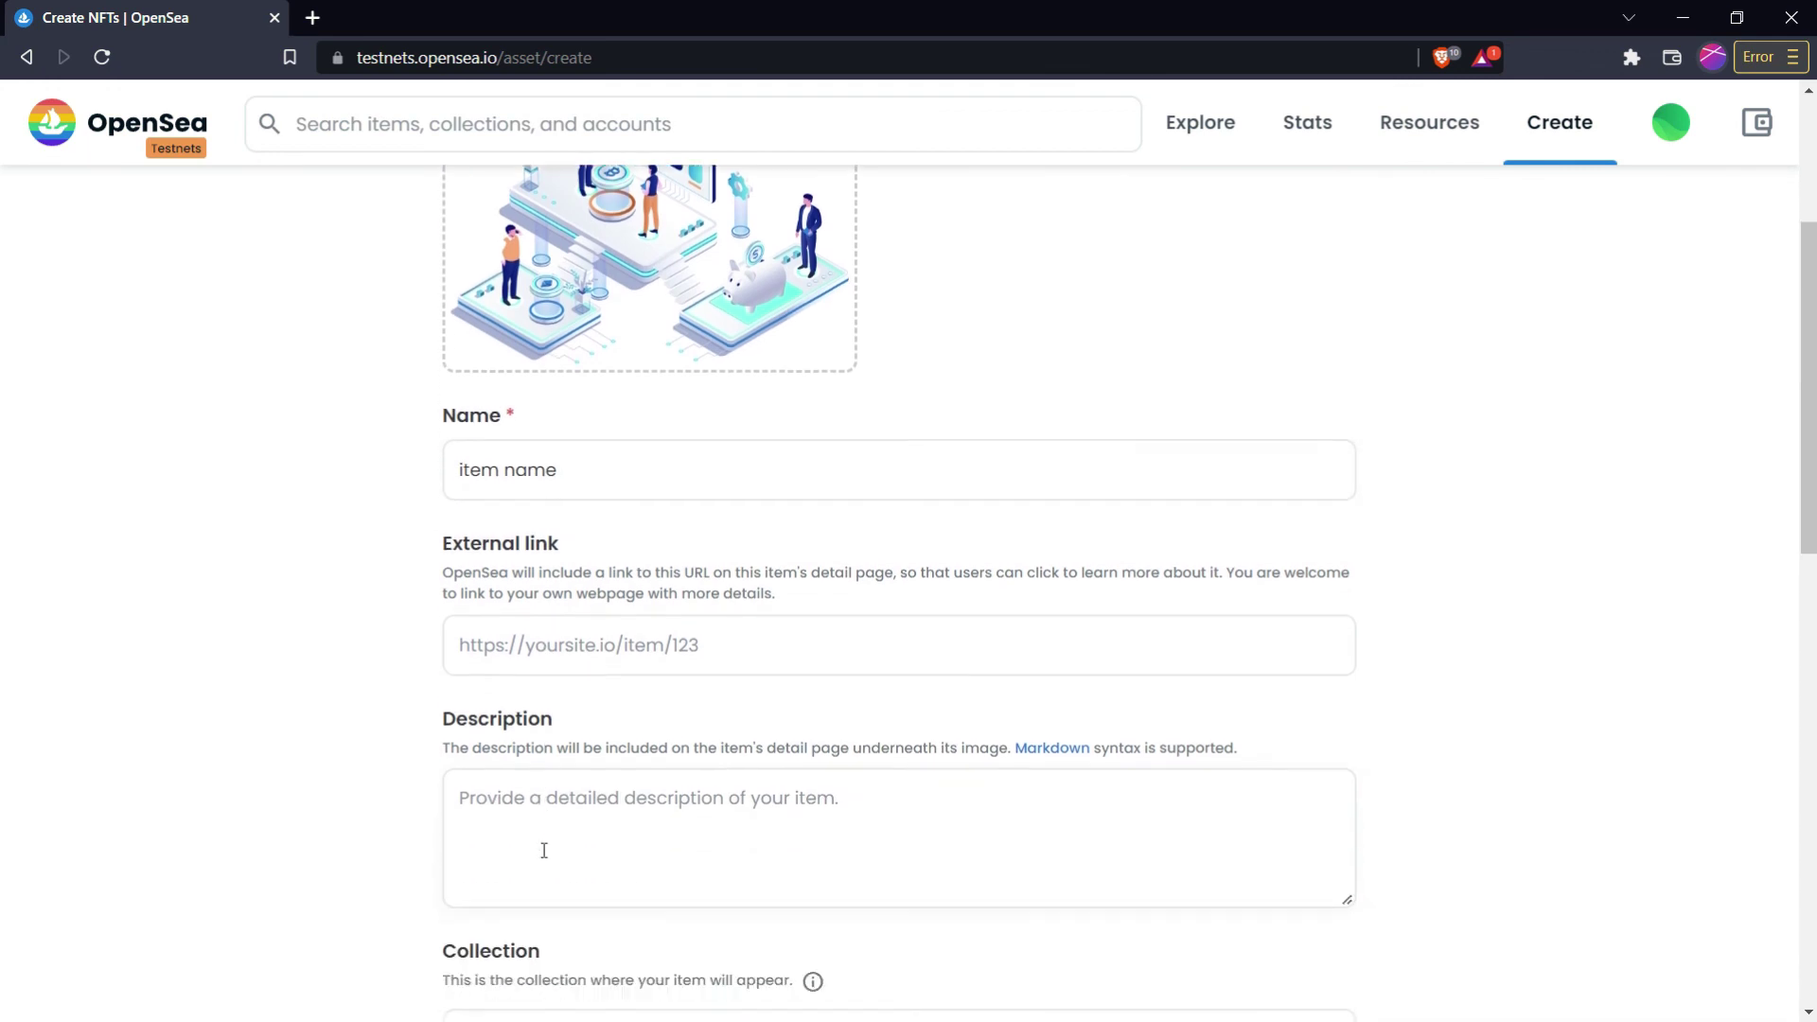
scroll(544, 850, down, 13)
scroll(541, 850, up, 5)
scroll(542, 850, down, 5)
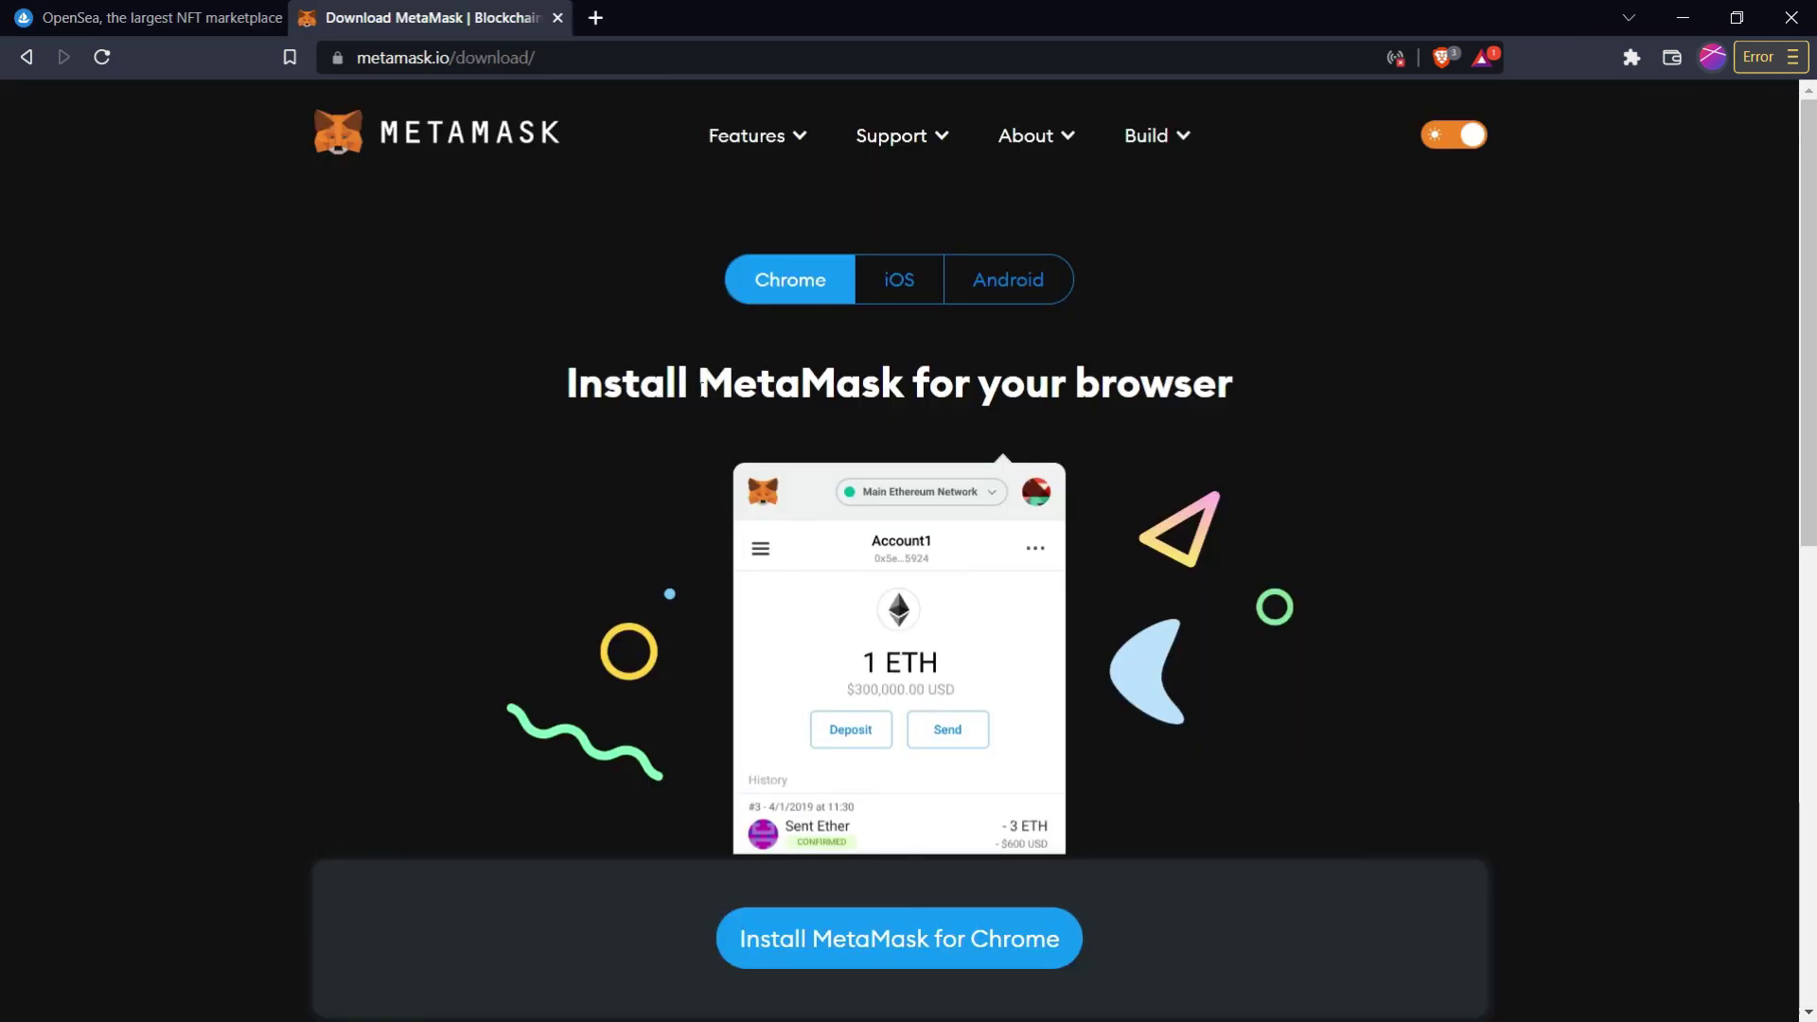
- Switch the download page between the iPhone and Android installation versions, ending on iPhone
double_click(703, 389)
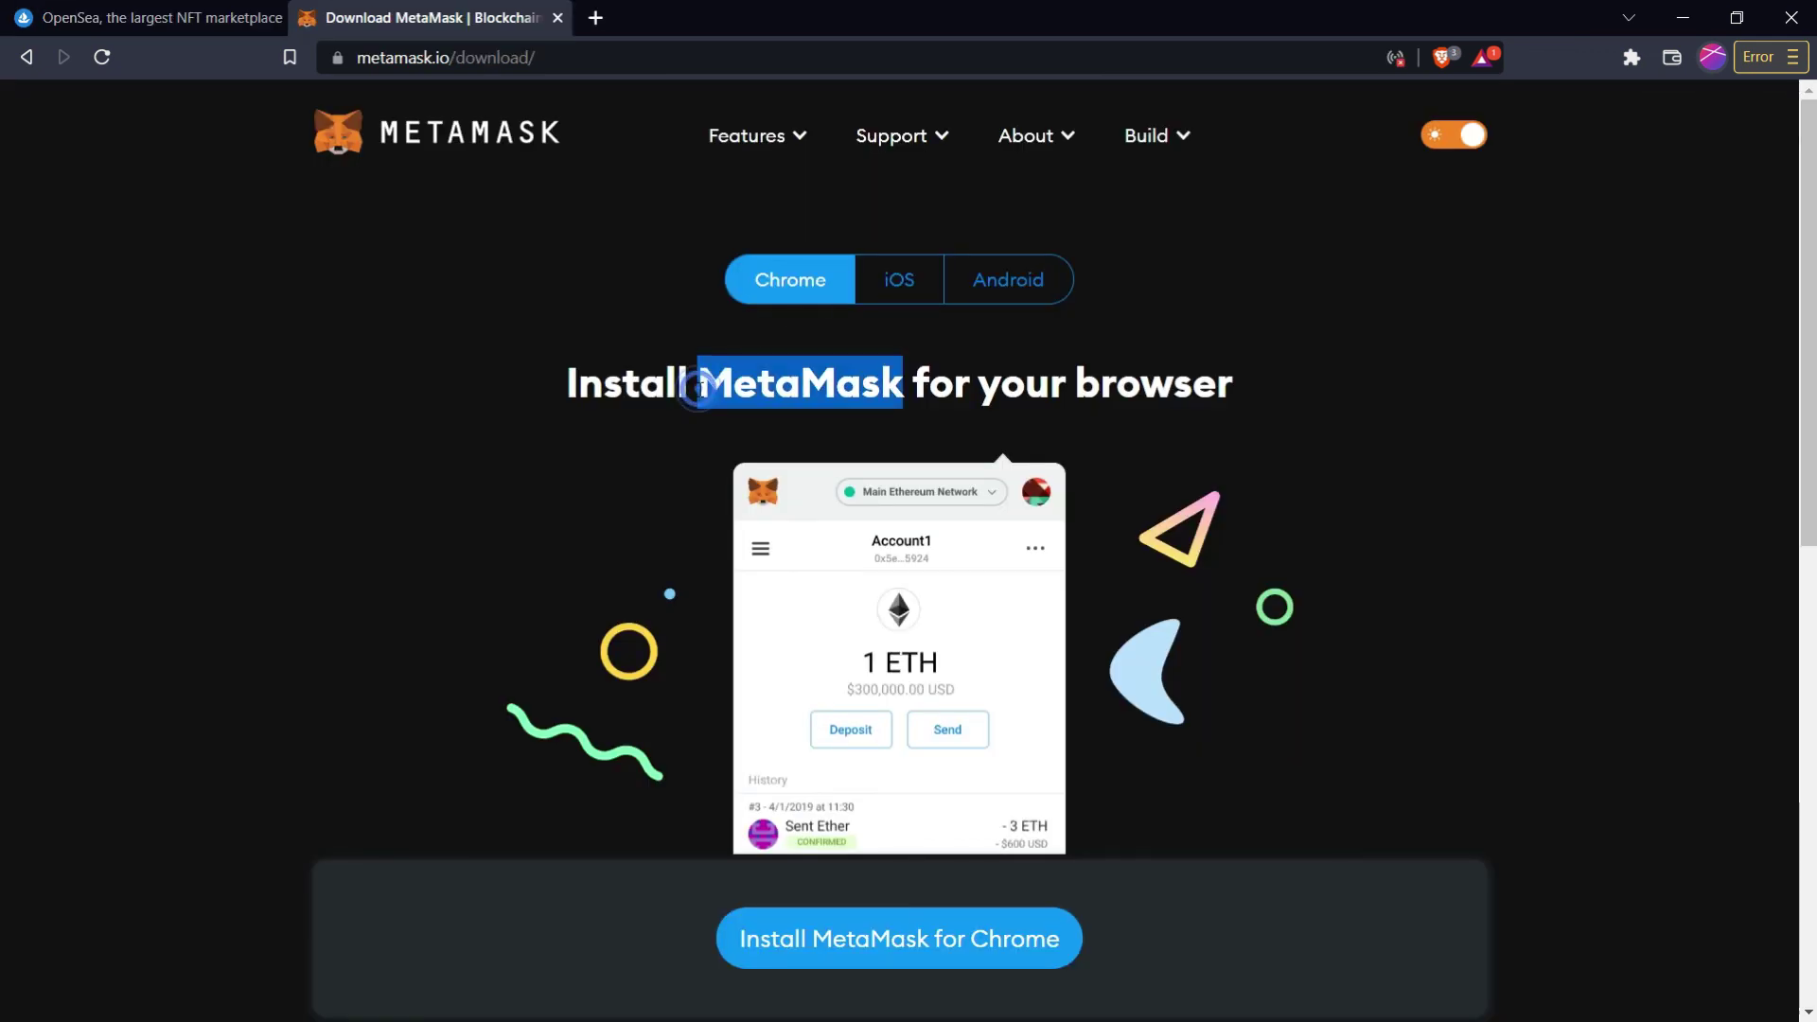
click(906, 286)
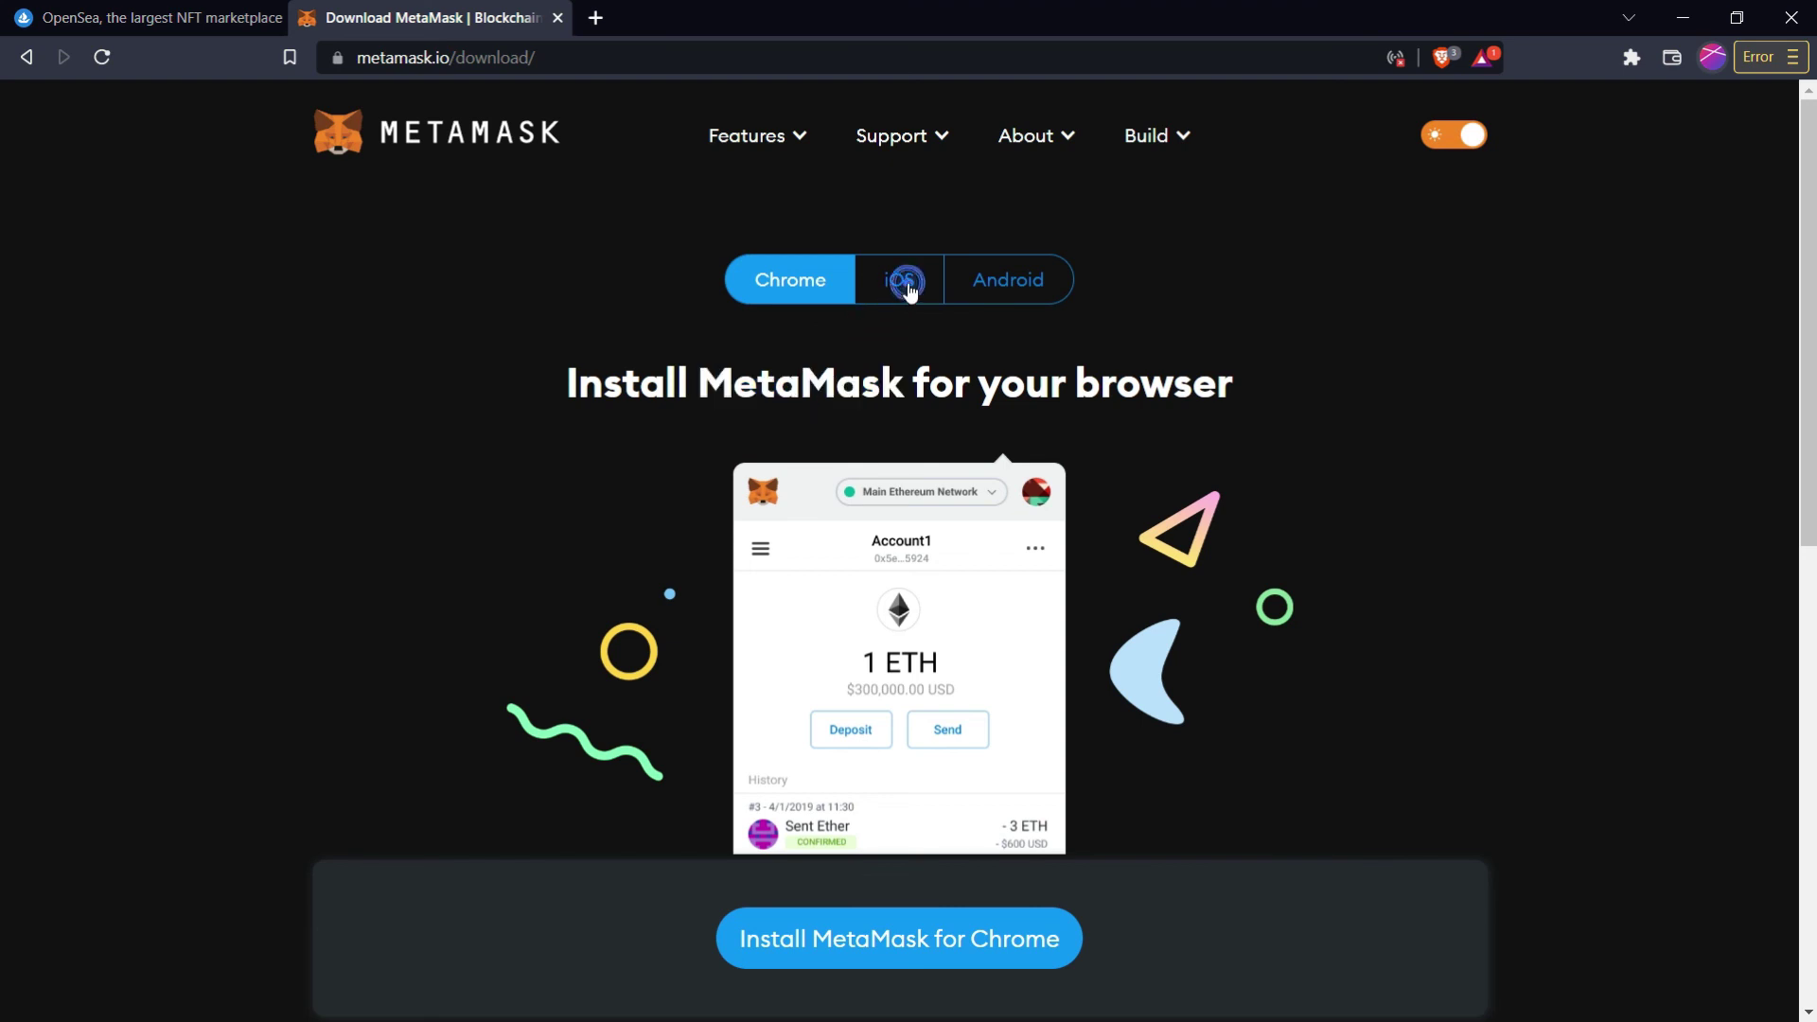
click(1011, 281)
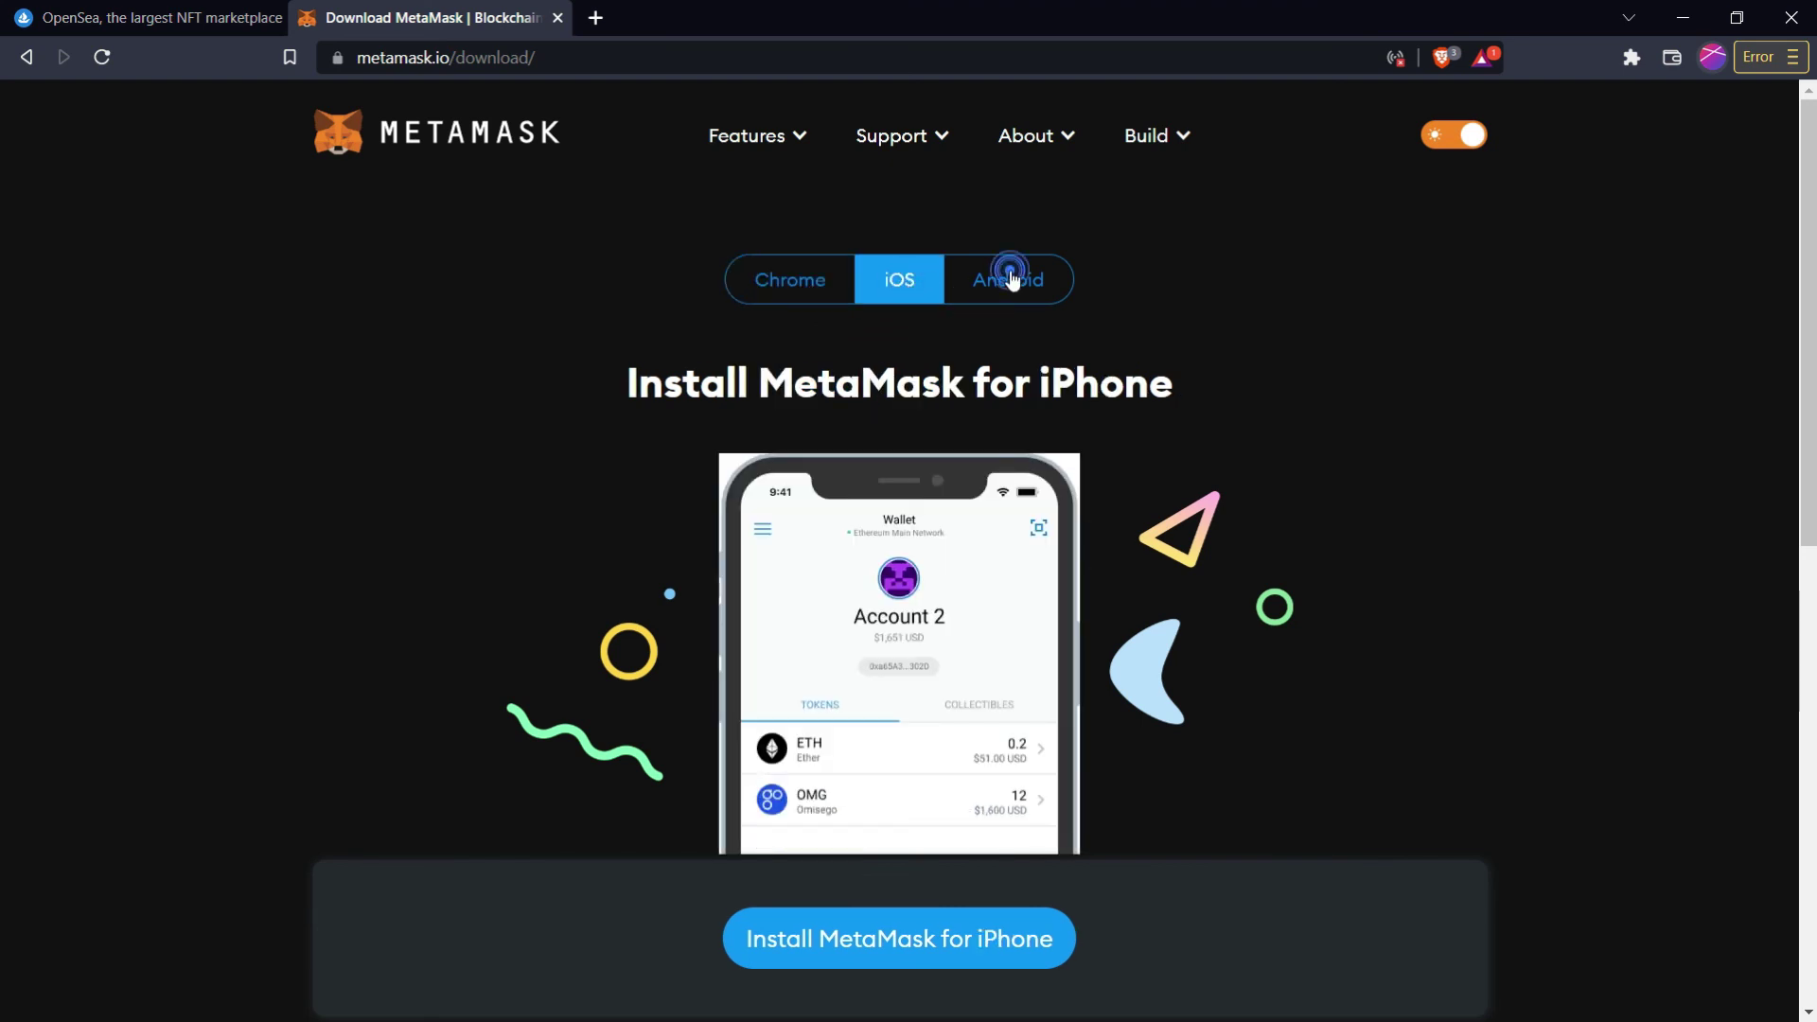
click(907, 278)
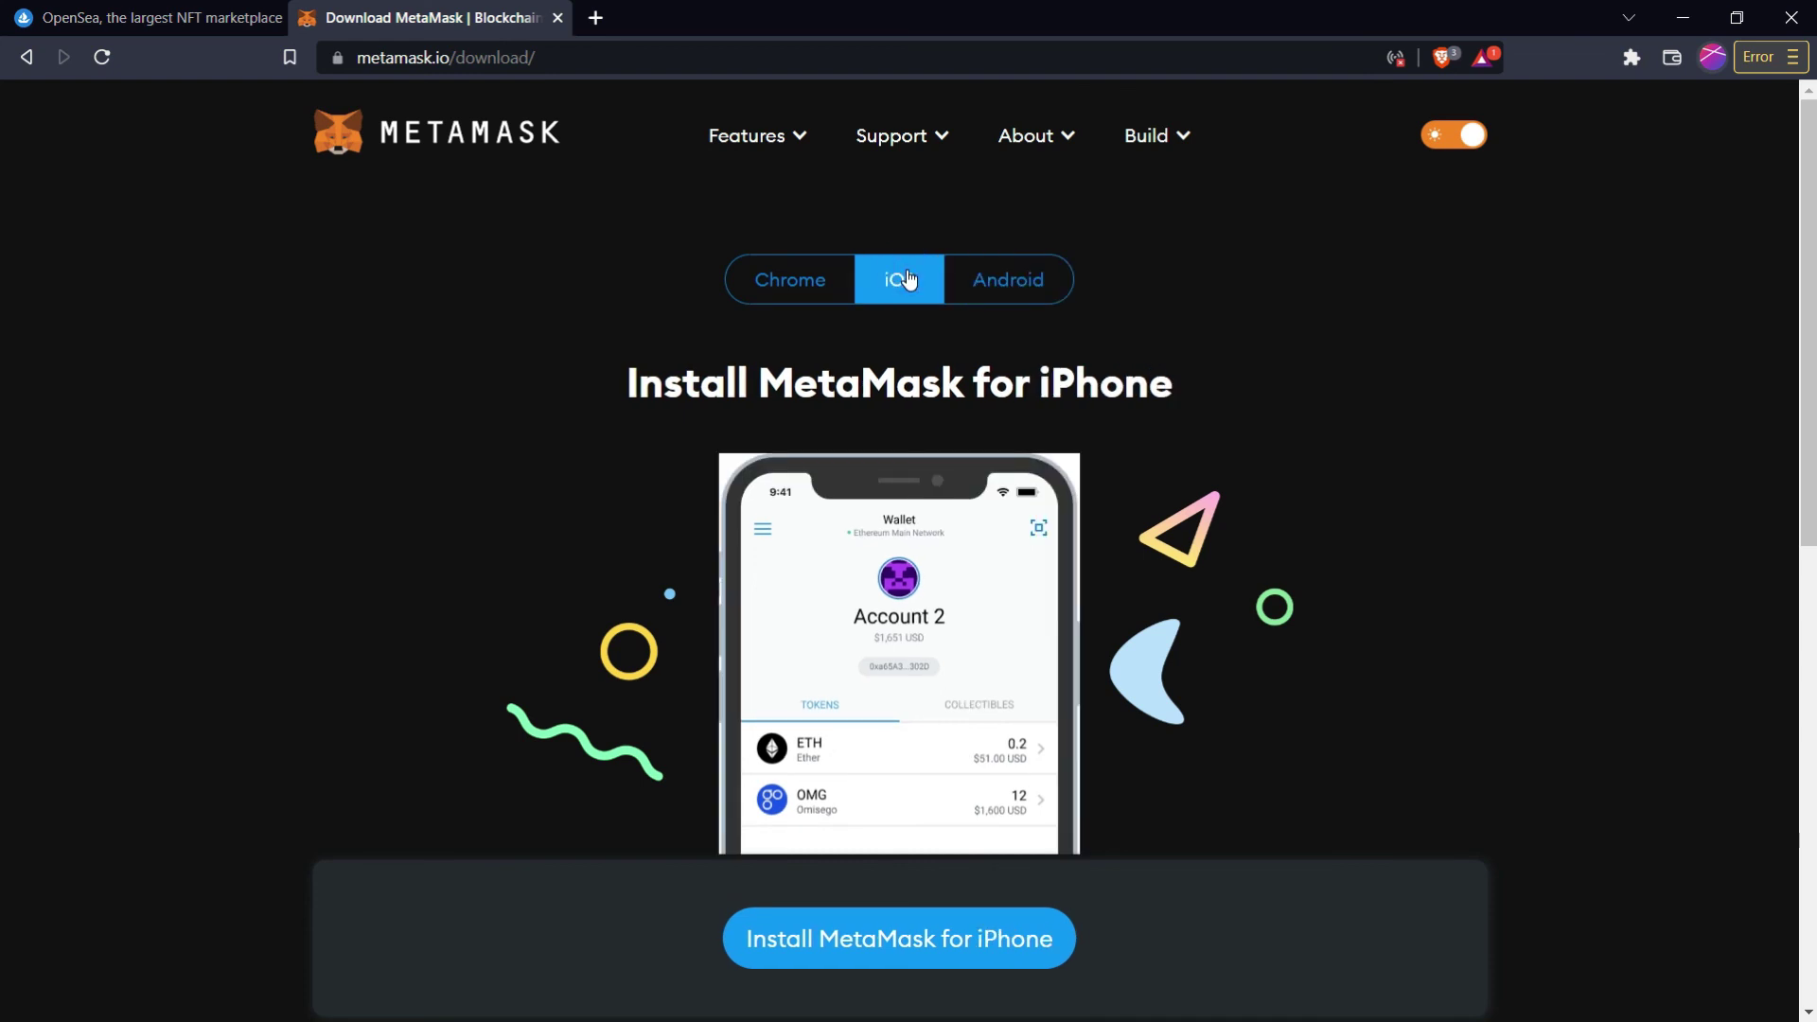
- Return to the MetaMask FAQ page and scroll down through its questions
key(alt+Left)
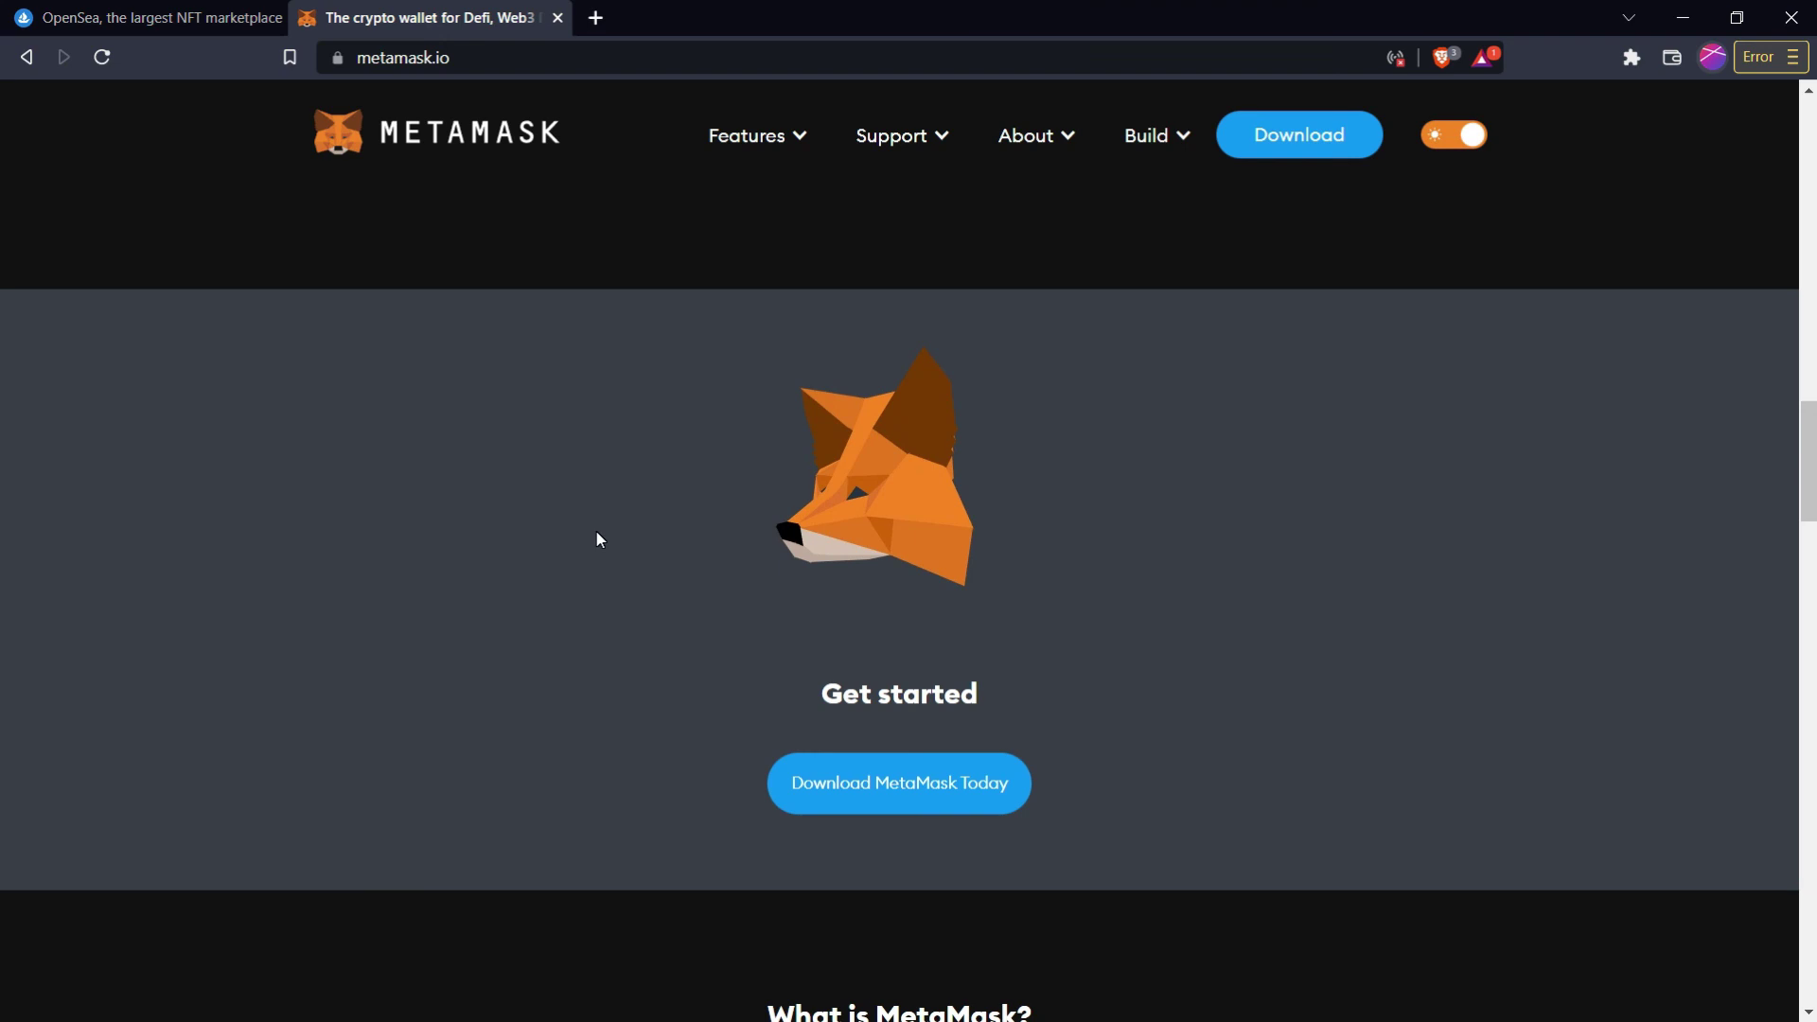
key(alt+Left)
scroll(975, 782, down, 5)
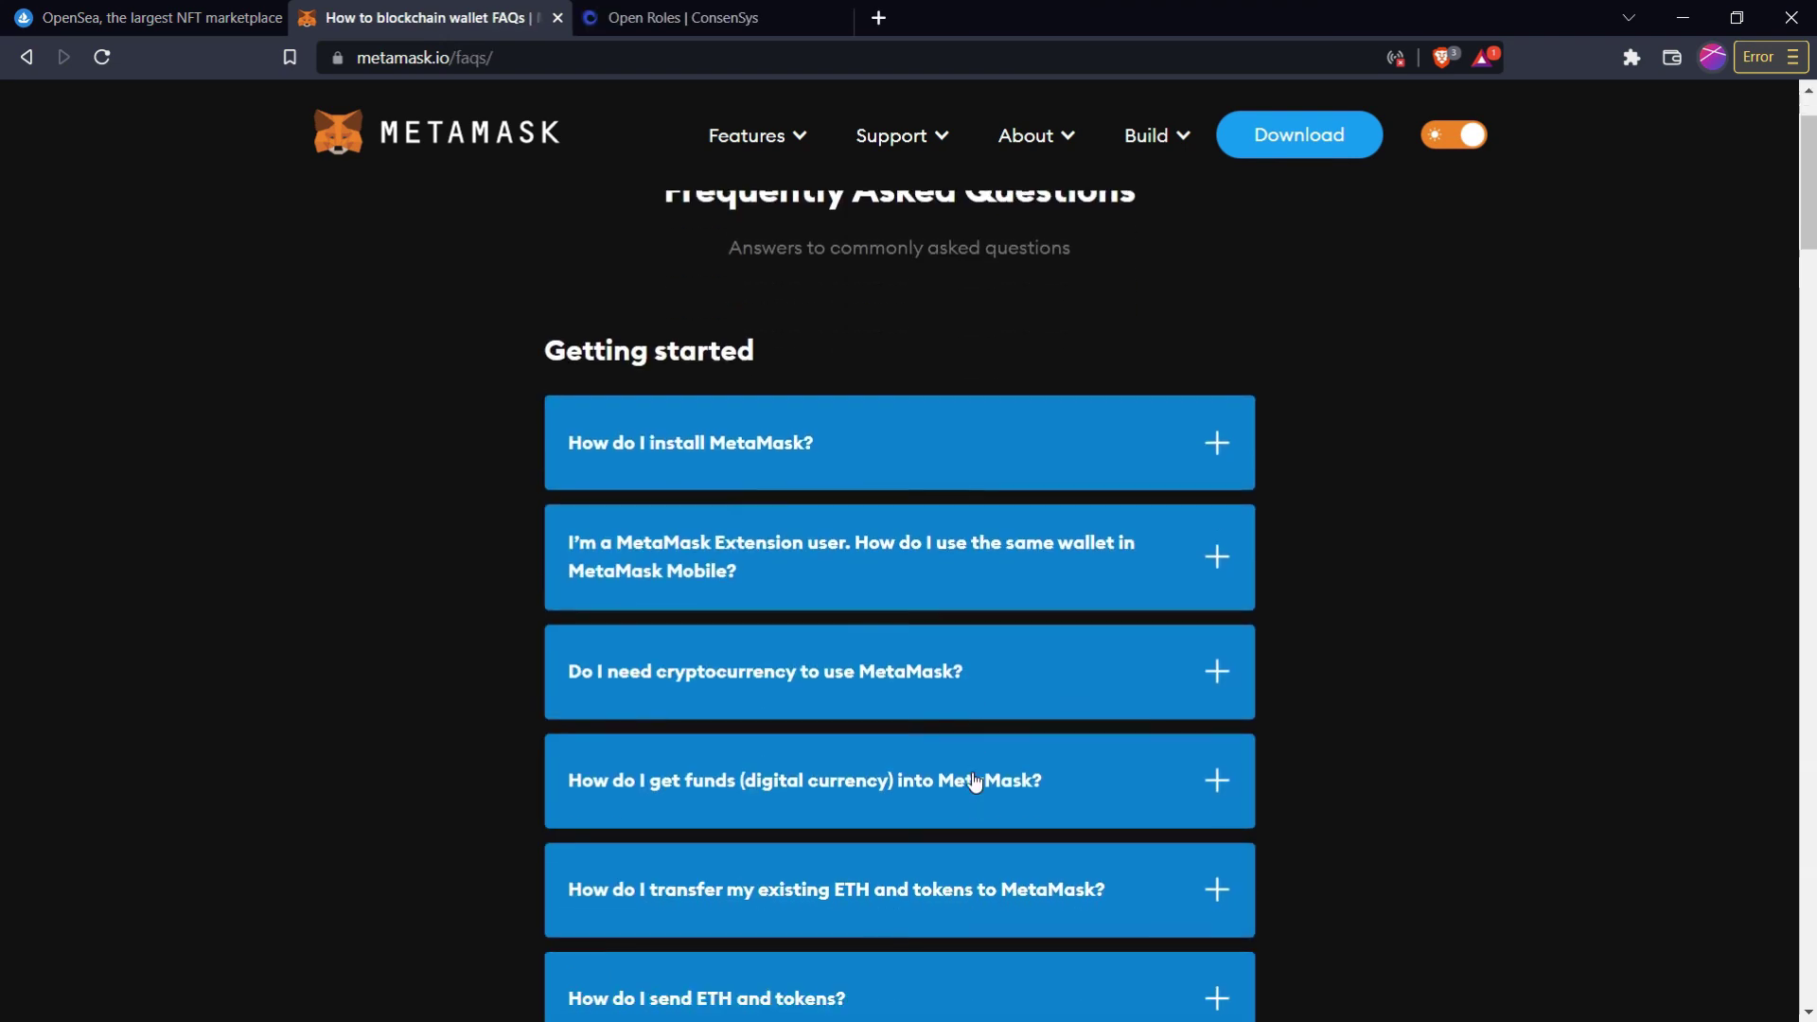
scroll(974, 781, down, 6)
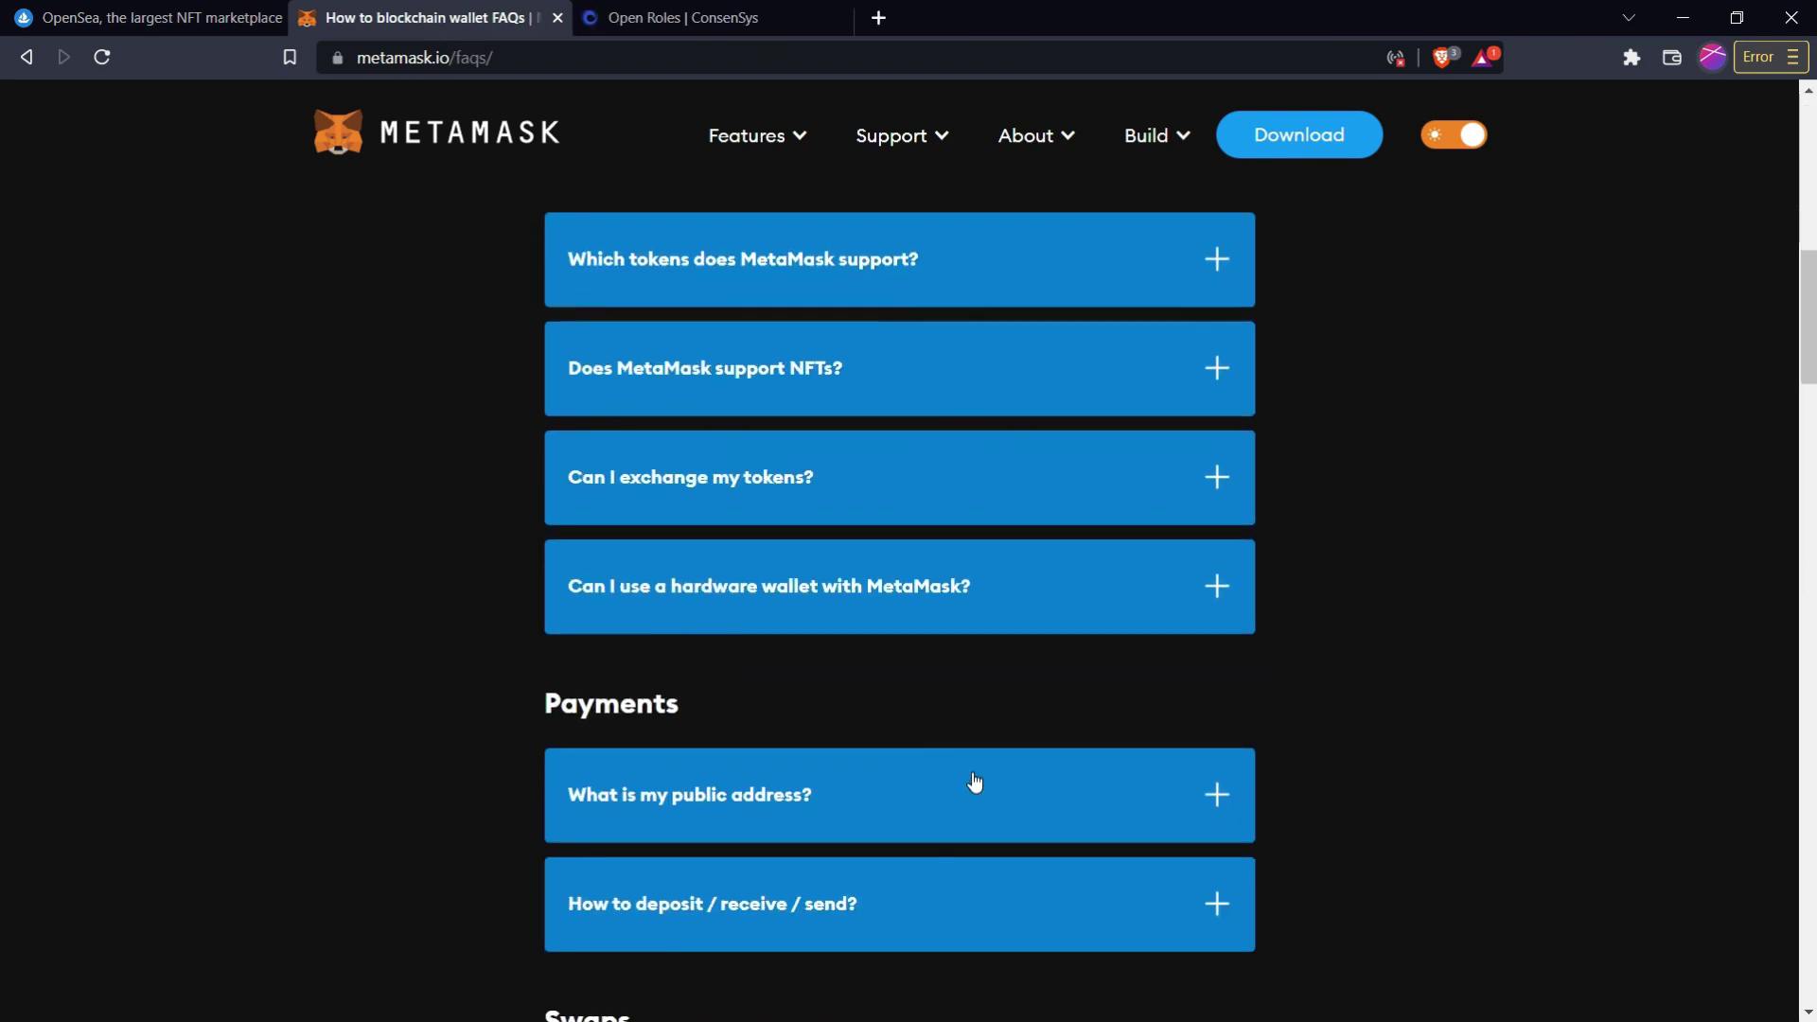
scroll(975, 781, down, 12)
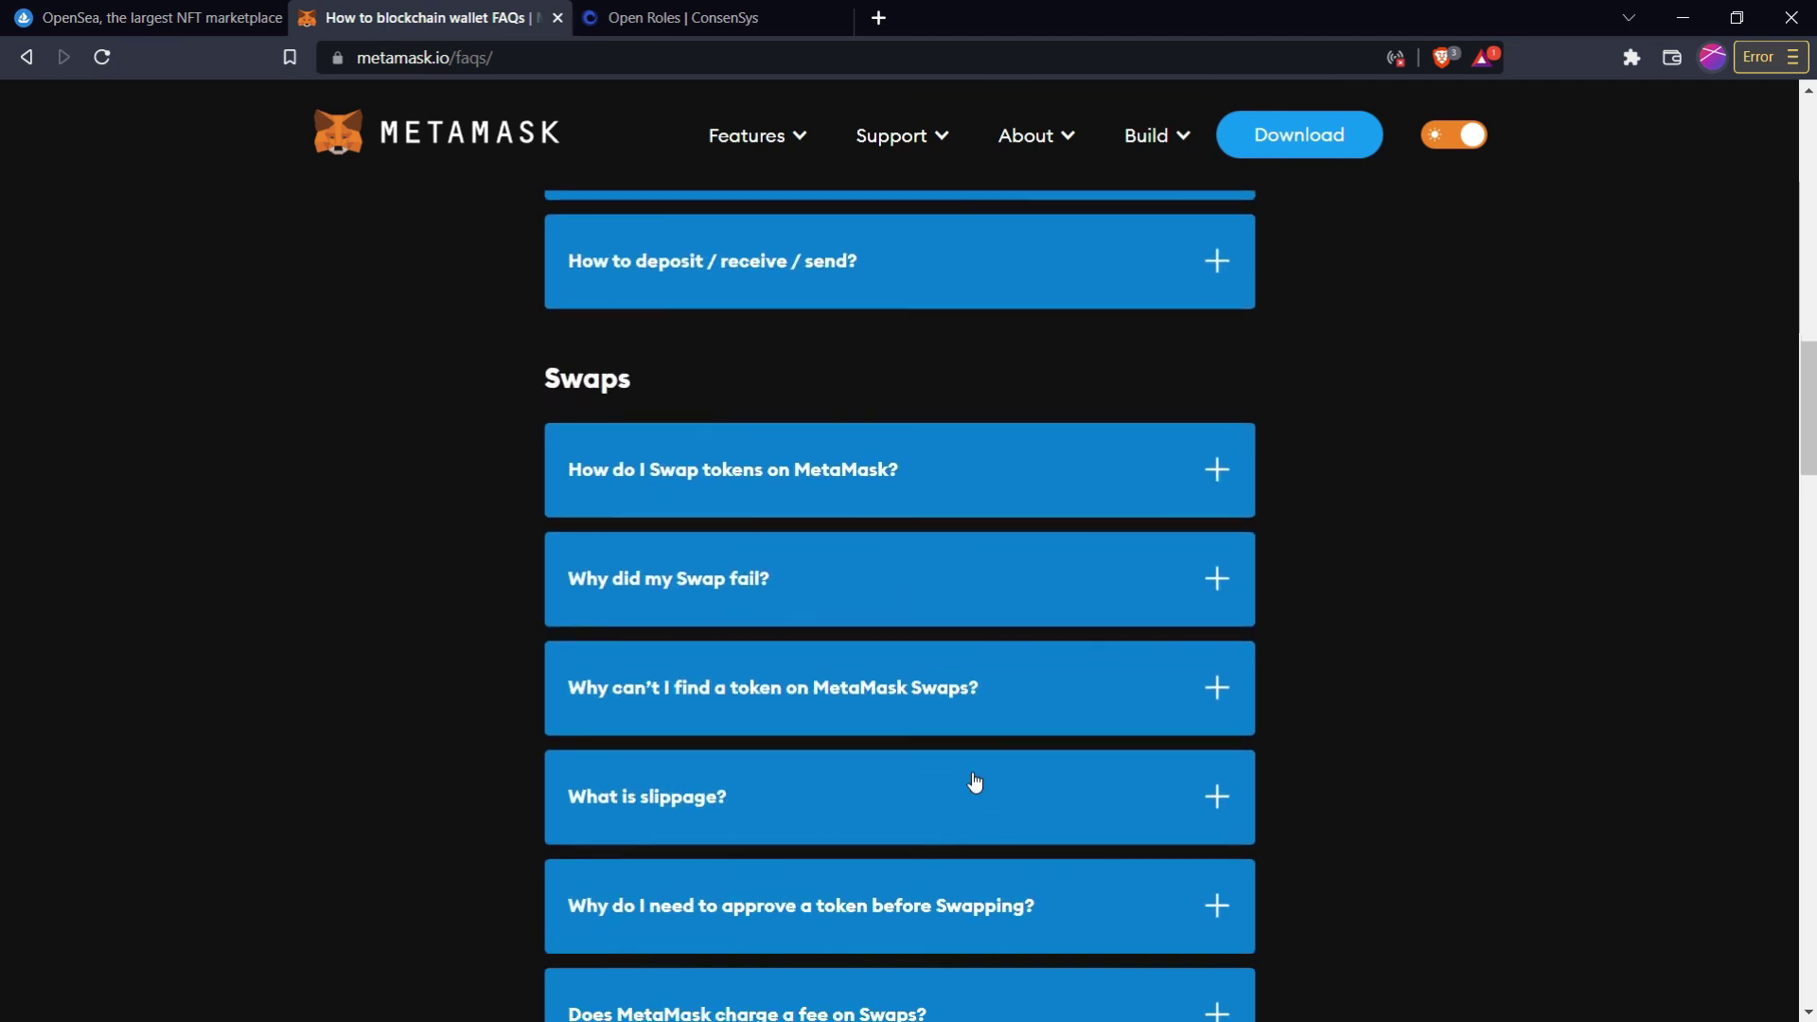